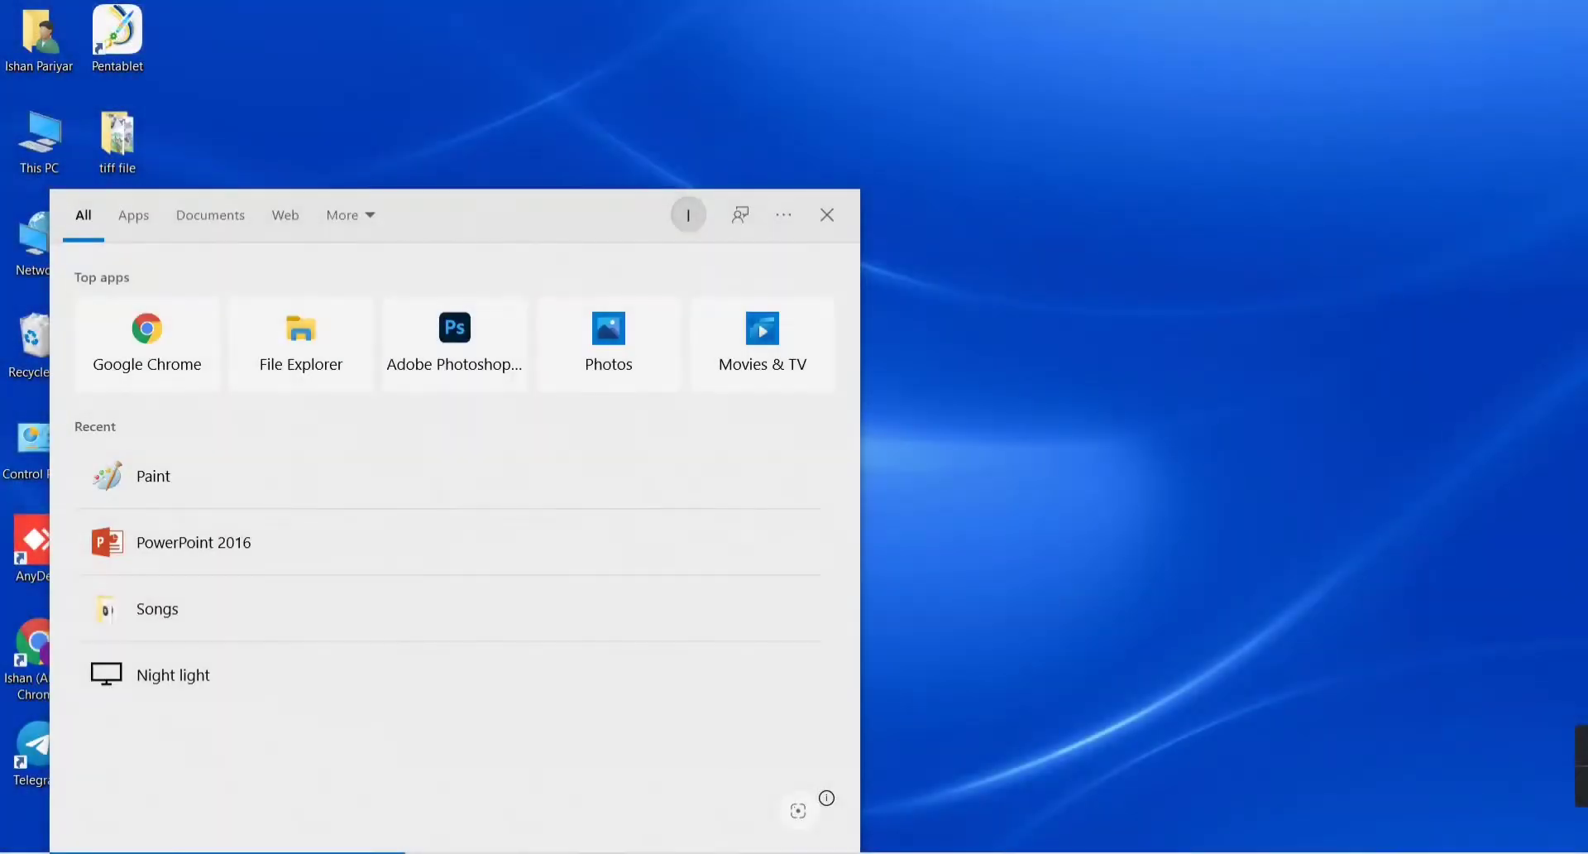
# Open Paint and widen the blank canvas to 2528 × 1514 px.
pyautogui.write('paint')
pyautogui.press('Return')
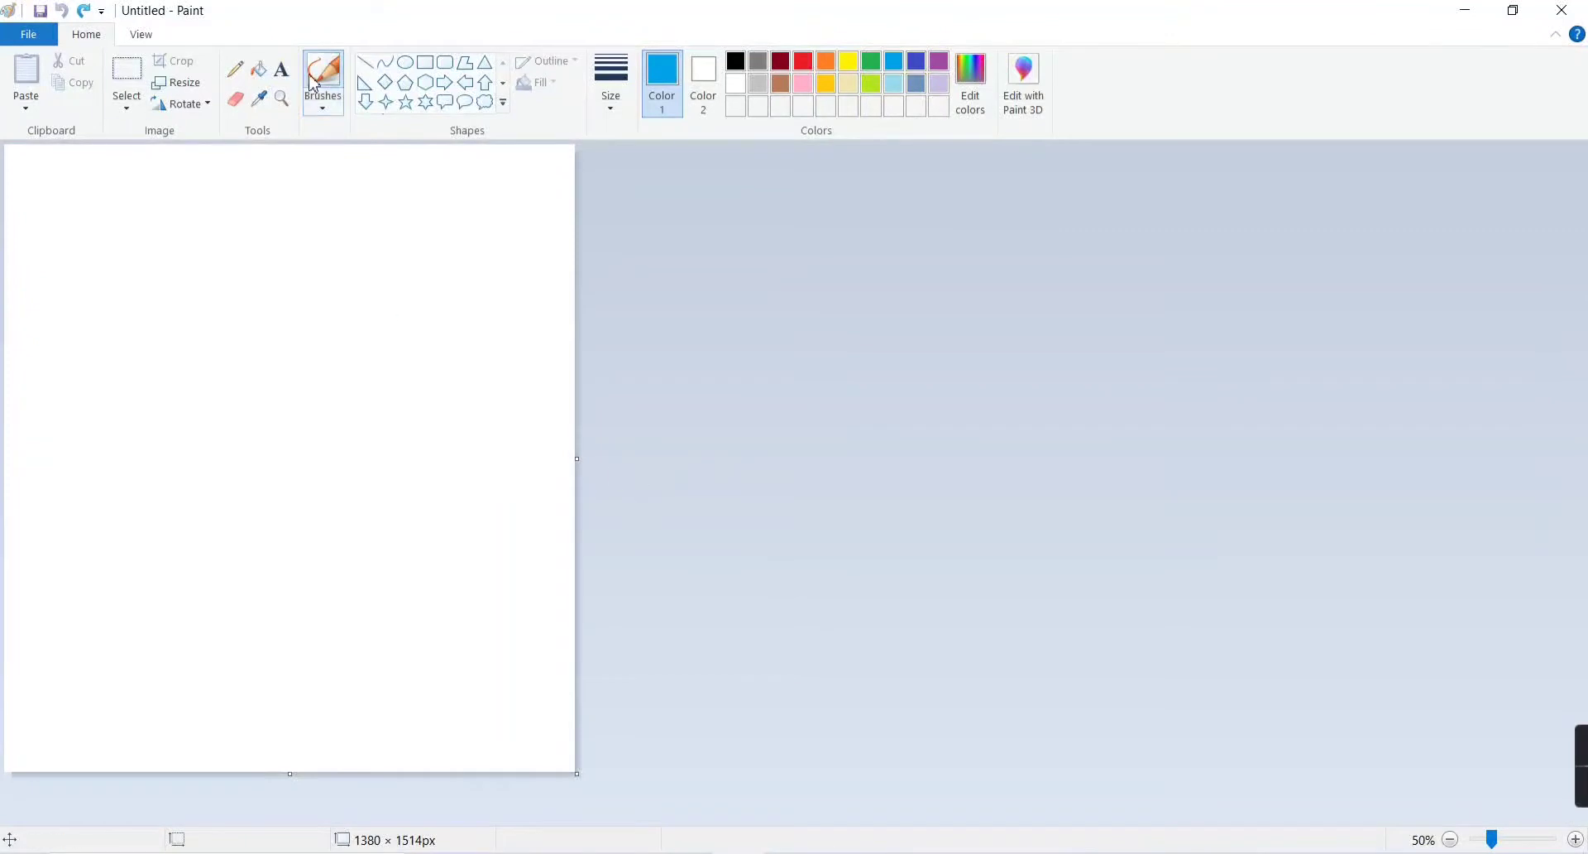
pyautogui.click(313, 83)
pyautogui.moveTo(577, 457); pyautogui.dragTo(1051, 472)
# Fill the whole canvas with gold and replace it with an orange background fill.
pyautogui.click(259, 68)
pyautogui.click(825, 83)
pyautogui.click(678, 261)
pyautogui.click(825, 61)
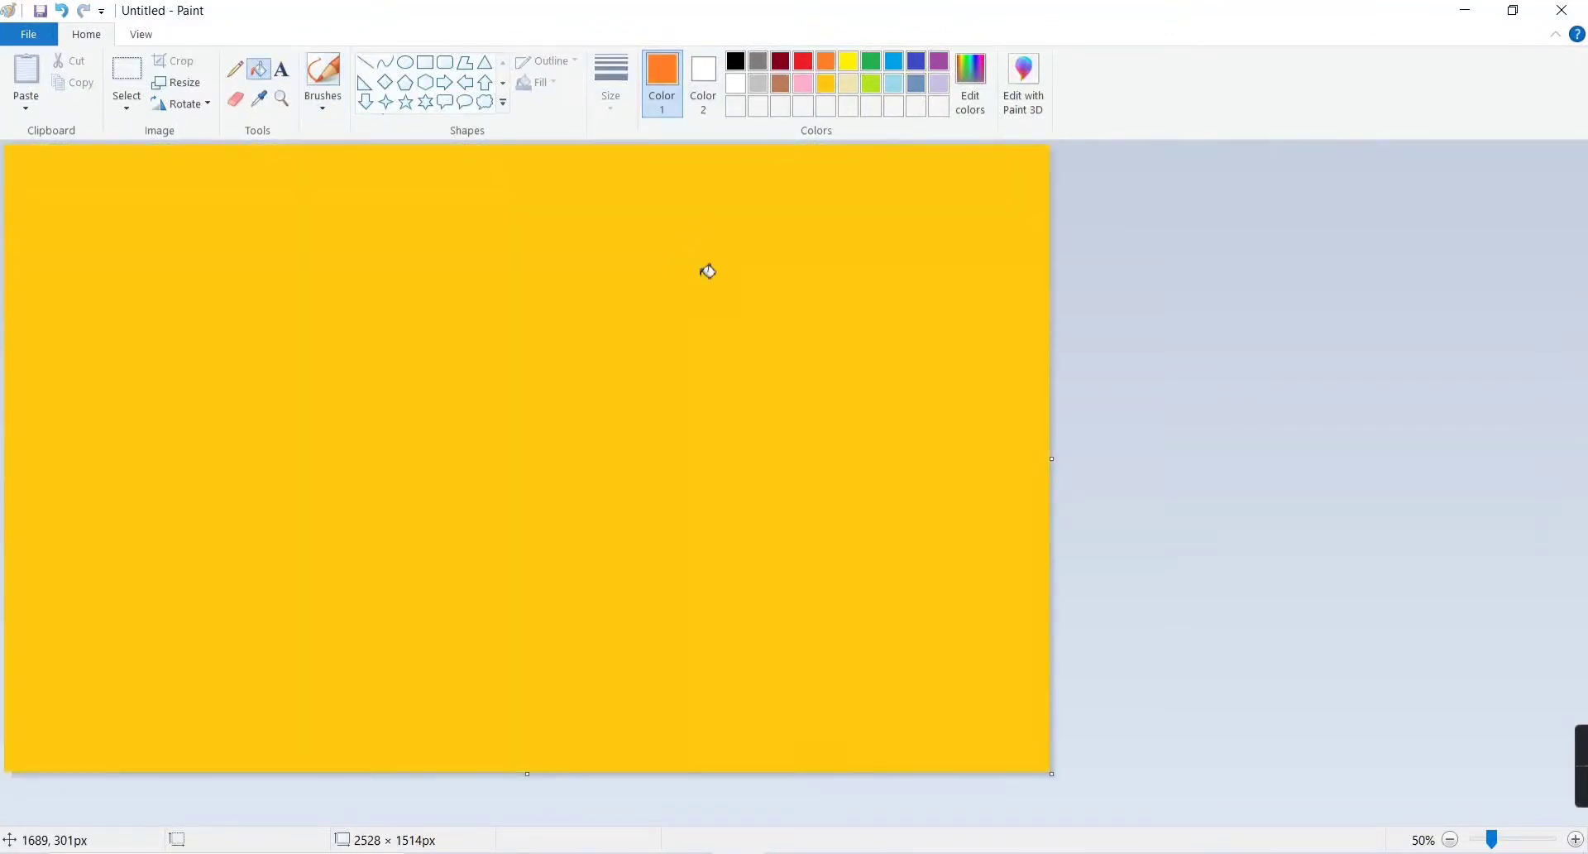
pyautogui.click(709, 269)
# Try filling the canvas with a lighter custom orange.
pyautogui.click(970, 83)
pyautogui.click(1024, 355)
pyautogui.click(585, 571)
pyautogui.click(538, 529)
pyautogui.hotkey('ctrl', 'z')
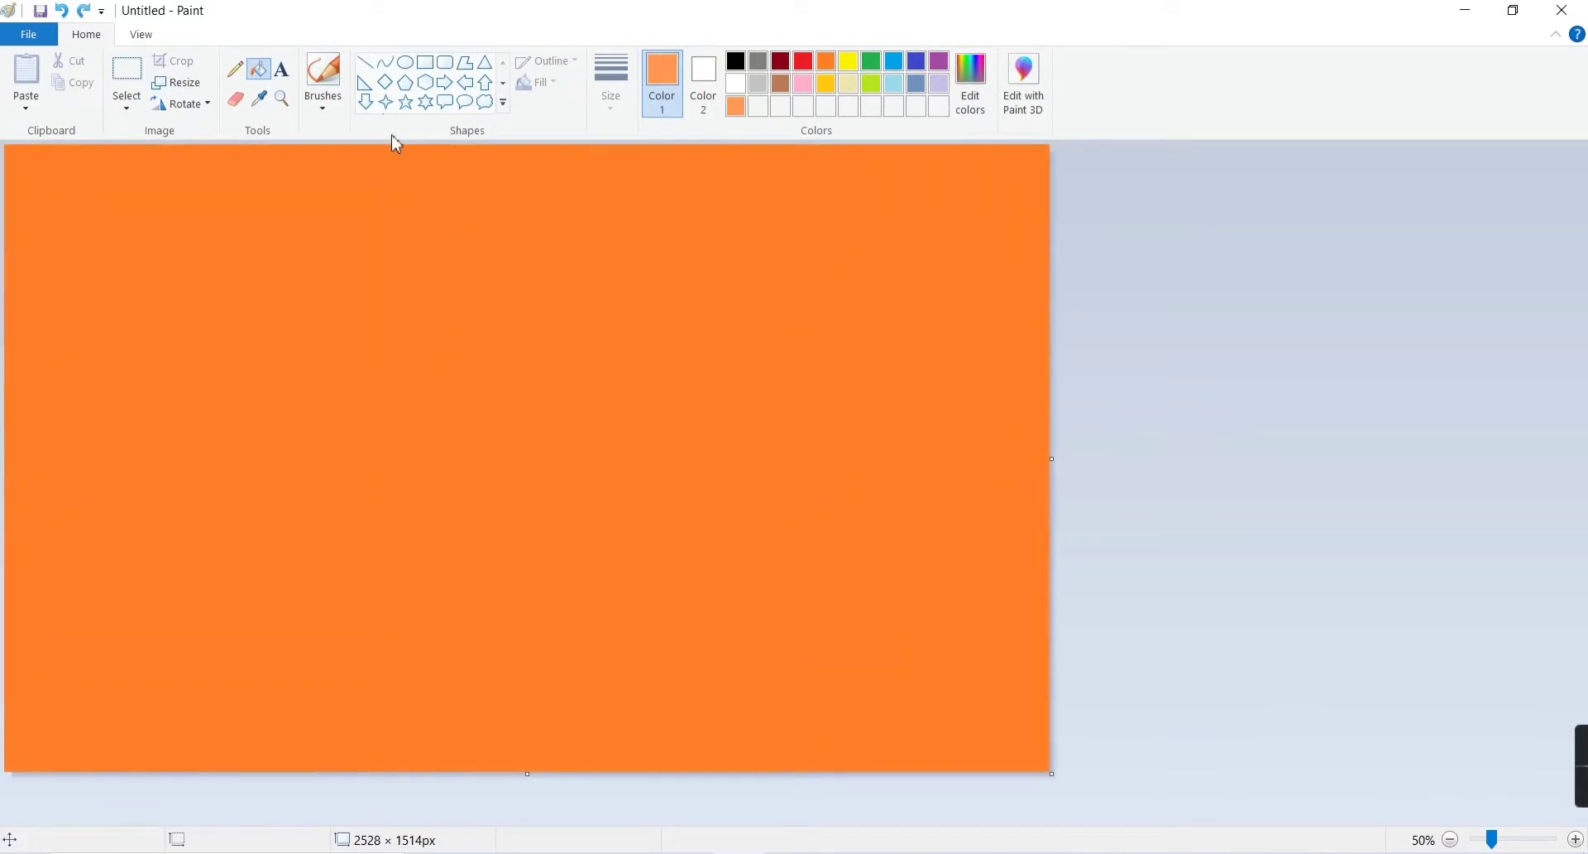
# Enlarge the brush and cover about the upper third of the orange canvas with broad horizontal turquoise blue strokes.
pyautogui.click(322, 79)
pyautogui.click(893, 61)
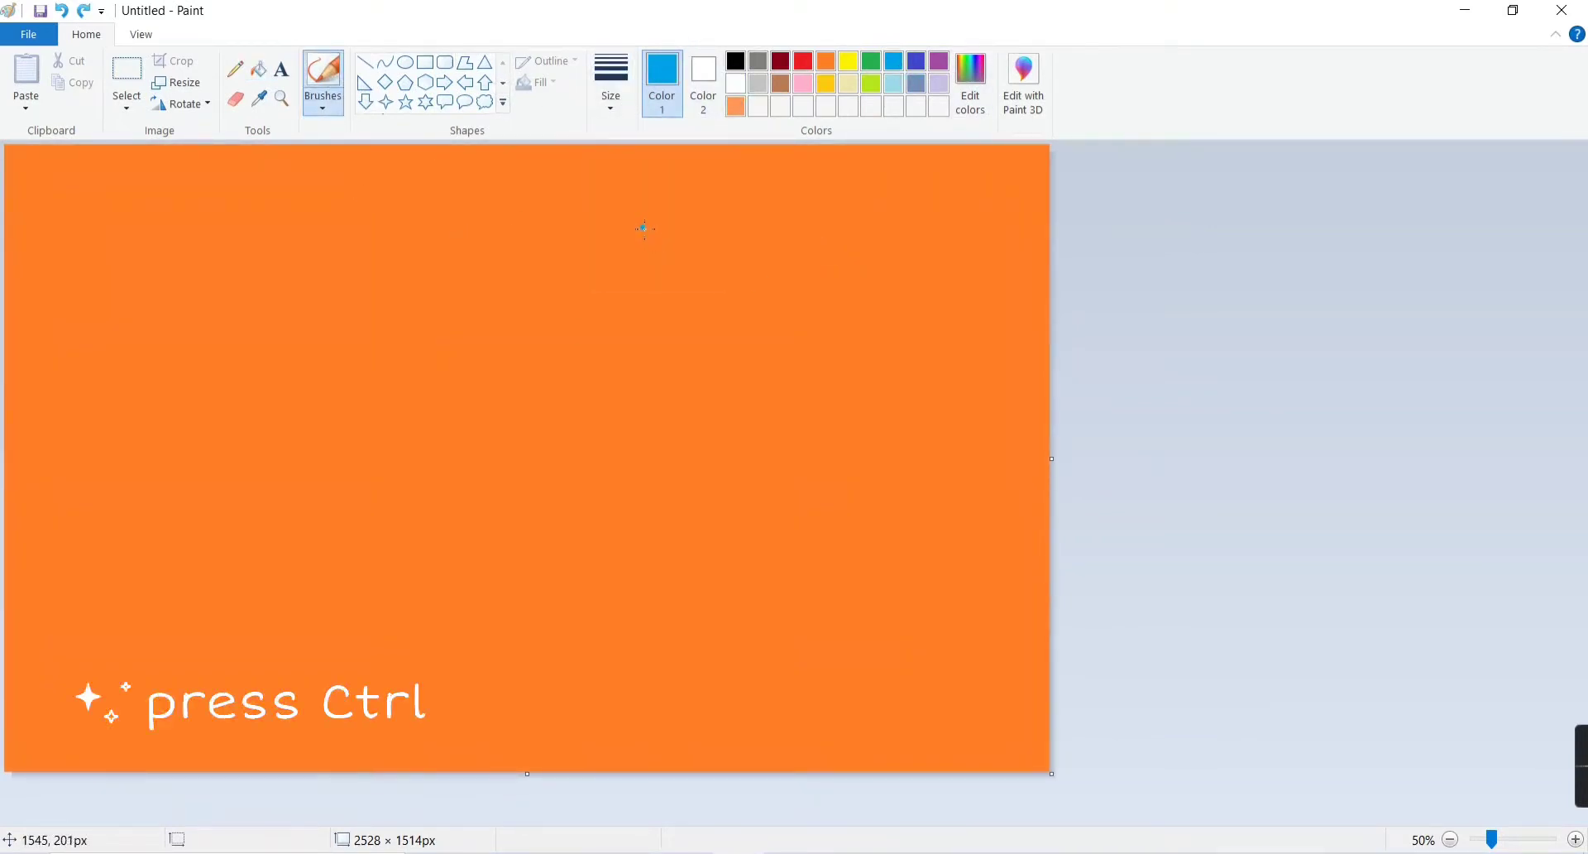
pyautogui.hotkey('ctrl', '+')
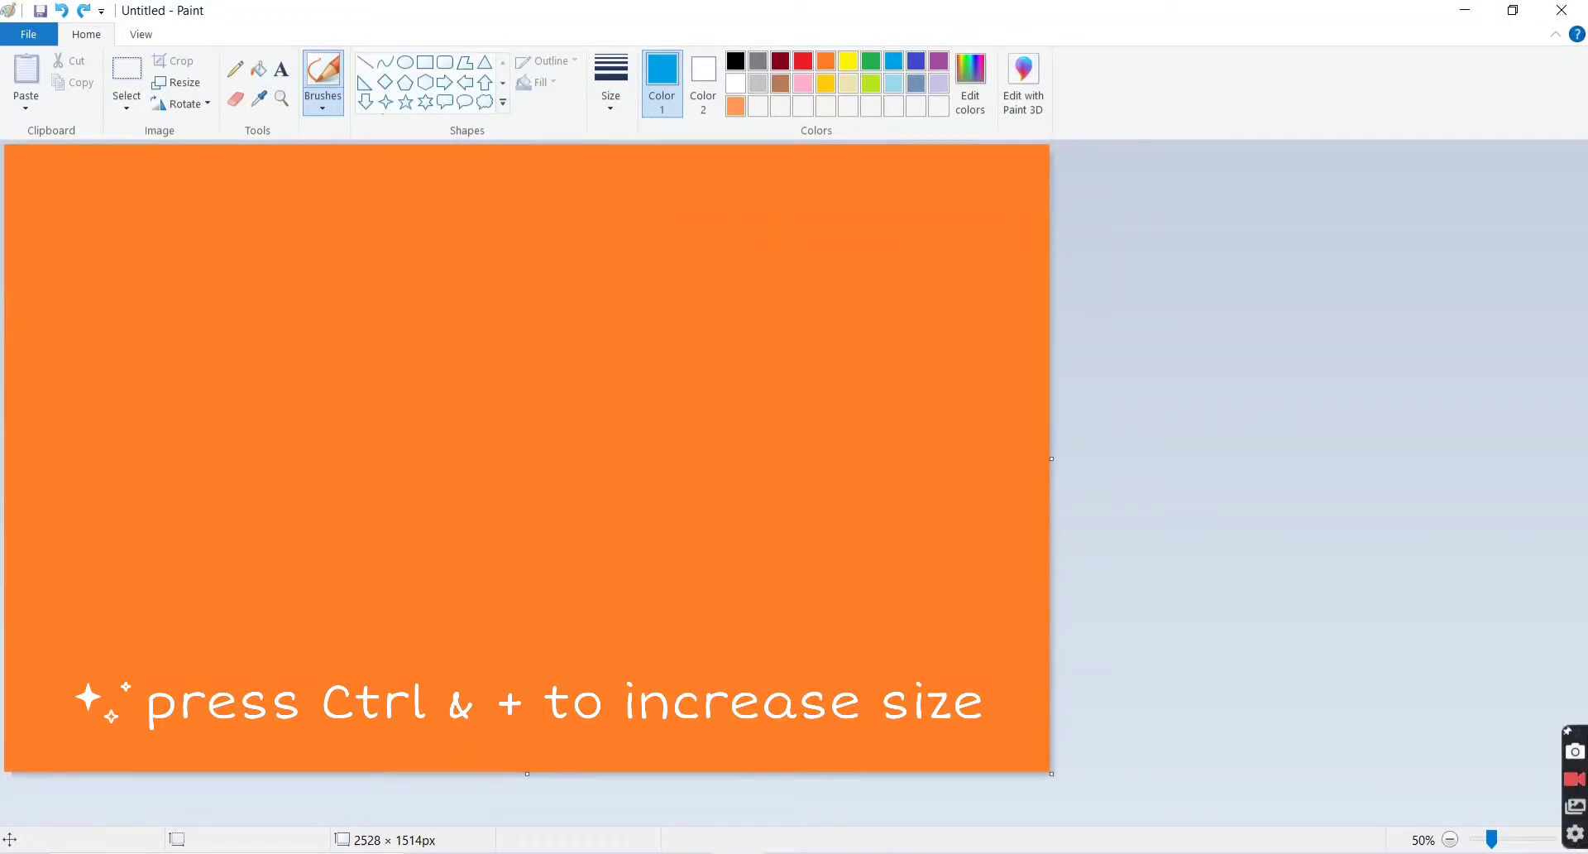
pyautogui.moveTo(53, 177)
pyautogui.mouseDown()
pyautogui.moveTo(407, 177)
pyautogui.moveTo(471, 152)
pyautogui.moveTo(1028, 156)
pyautogui.moveTo(173, 160)
pyautogui.mouseUp()
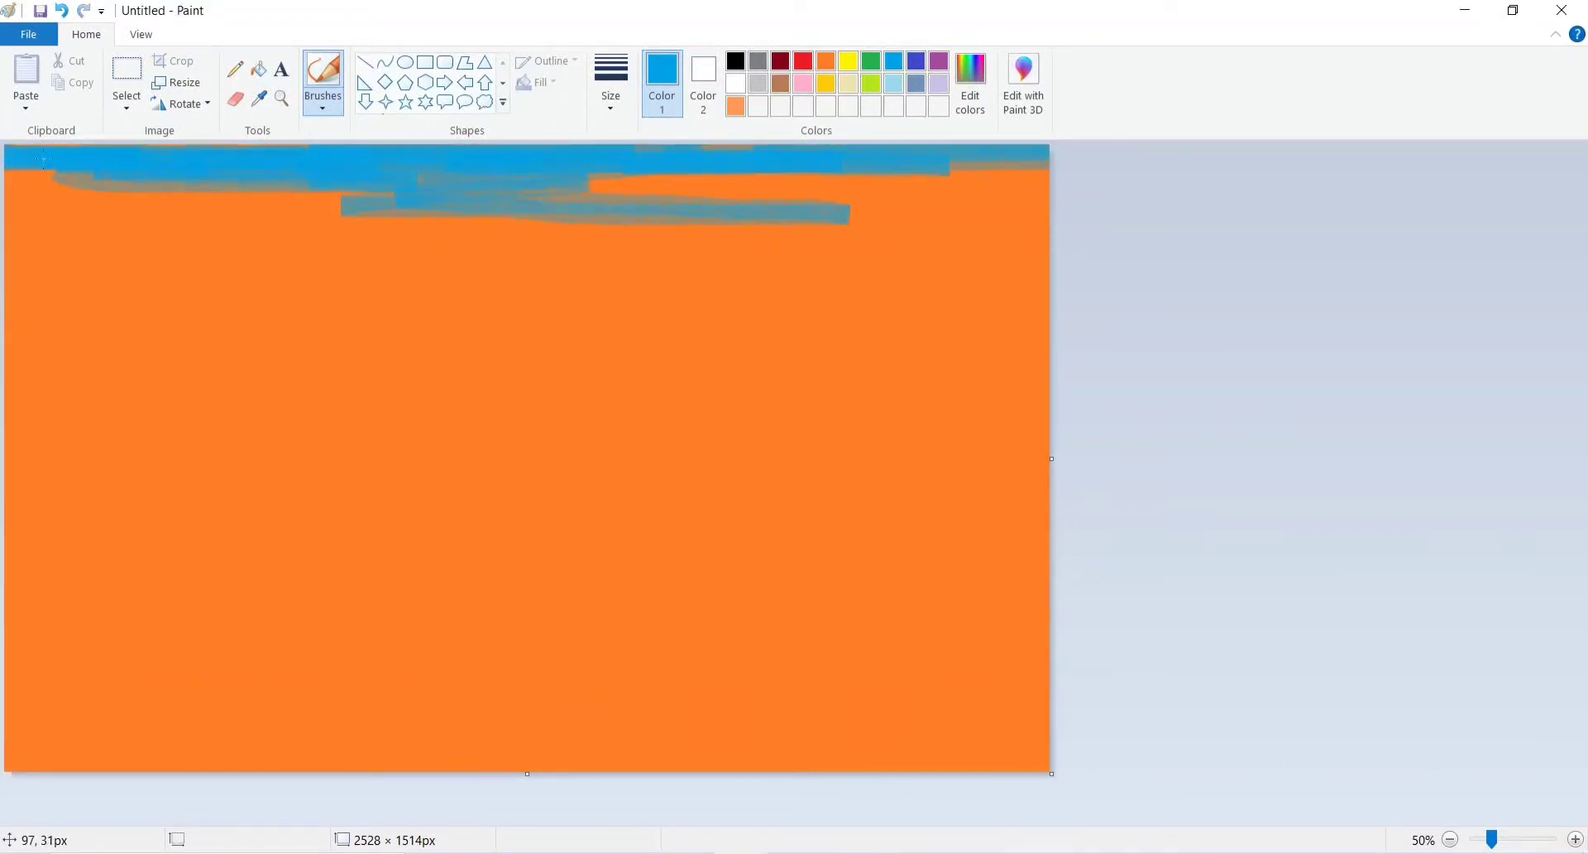
pyautogui.moveTo(44, 158)
pyautogui.mouseDown()
pyautogui.moveTo(62, 189)
pyautogui.moveTo(331, 194)
pyautogui.moveTo(227, 211)
pyautogui.moveTo(613, 269)
pyautogui.moveTo(751, 164)
pyautogui.moveTo(1015, 175)
pyautogui.moveTo(621, 193)
pyautogui.mouseUp()
pyautogui.moveTo(732, 154)
pyautogui.mouseDown()
pyautogui.moveTo(955, 186)
pyautogui.moveTo(753, 240)
pyautogui.mouseUp()
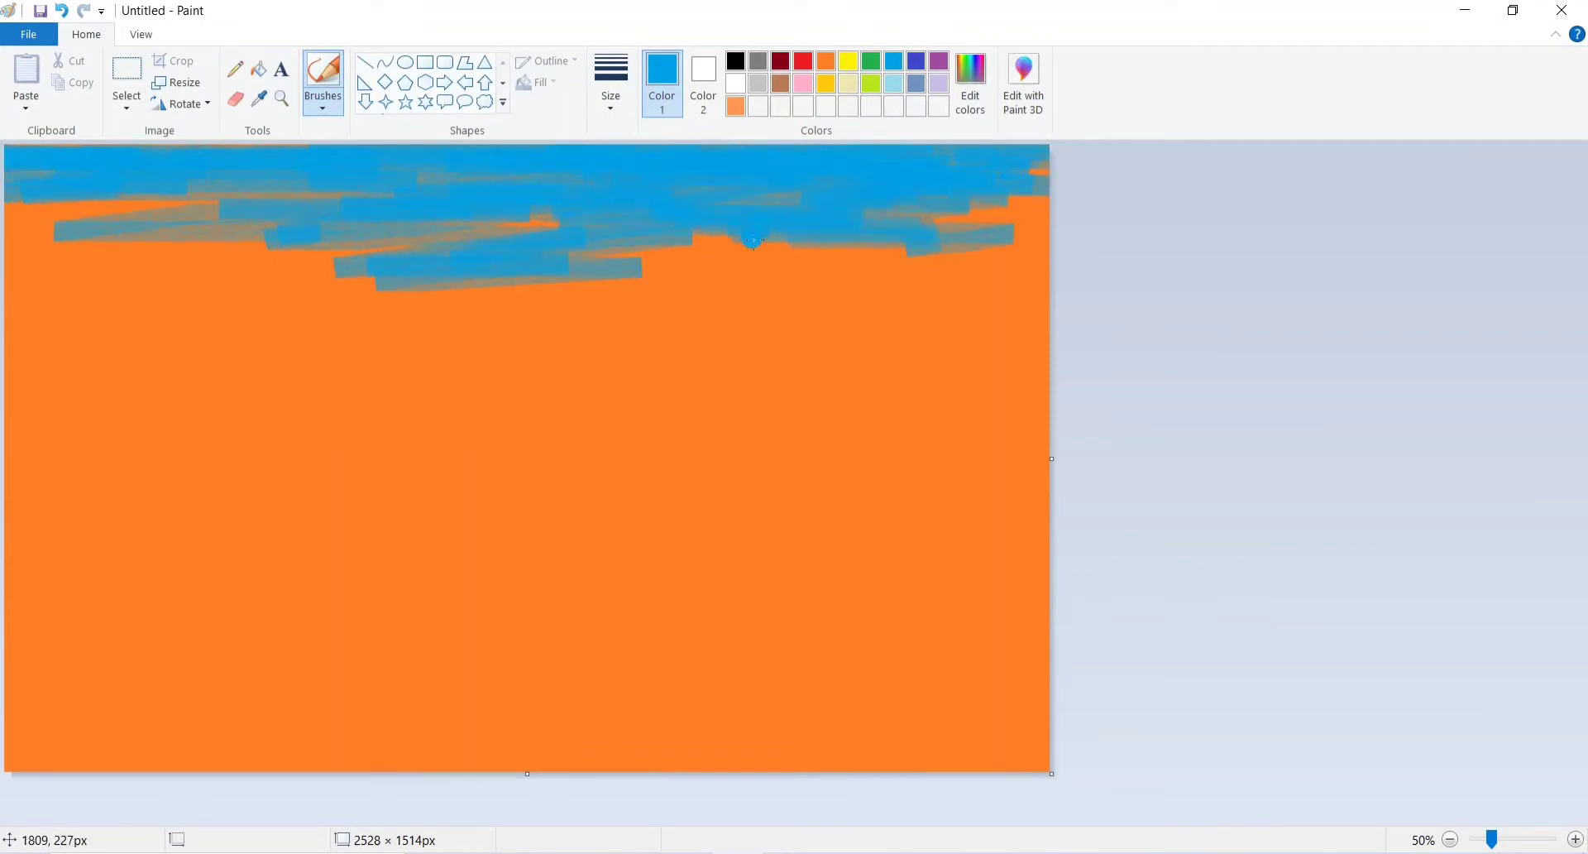
pyautogui.moveTo(1035, 198)
pyautogui.mouseDown()
pyautogui.moveTo(910, 244)
pyautogui.moveTo(25, 215)
pyautogui.moveTo(175, 256)
pyautogui.moveTo(89, 276)
pyautogui.moveTo(249, 147)
pyautogui.mouseUp()
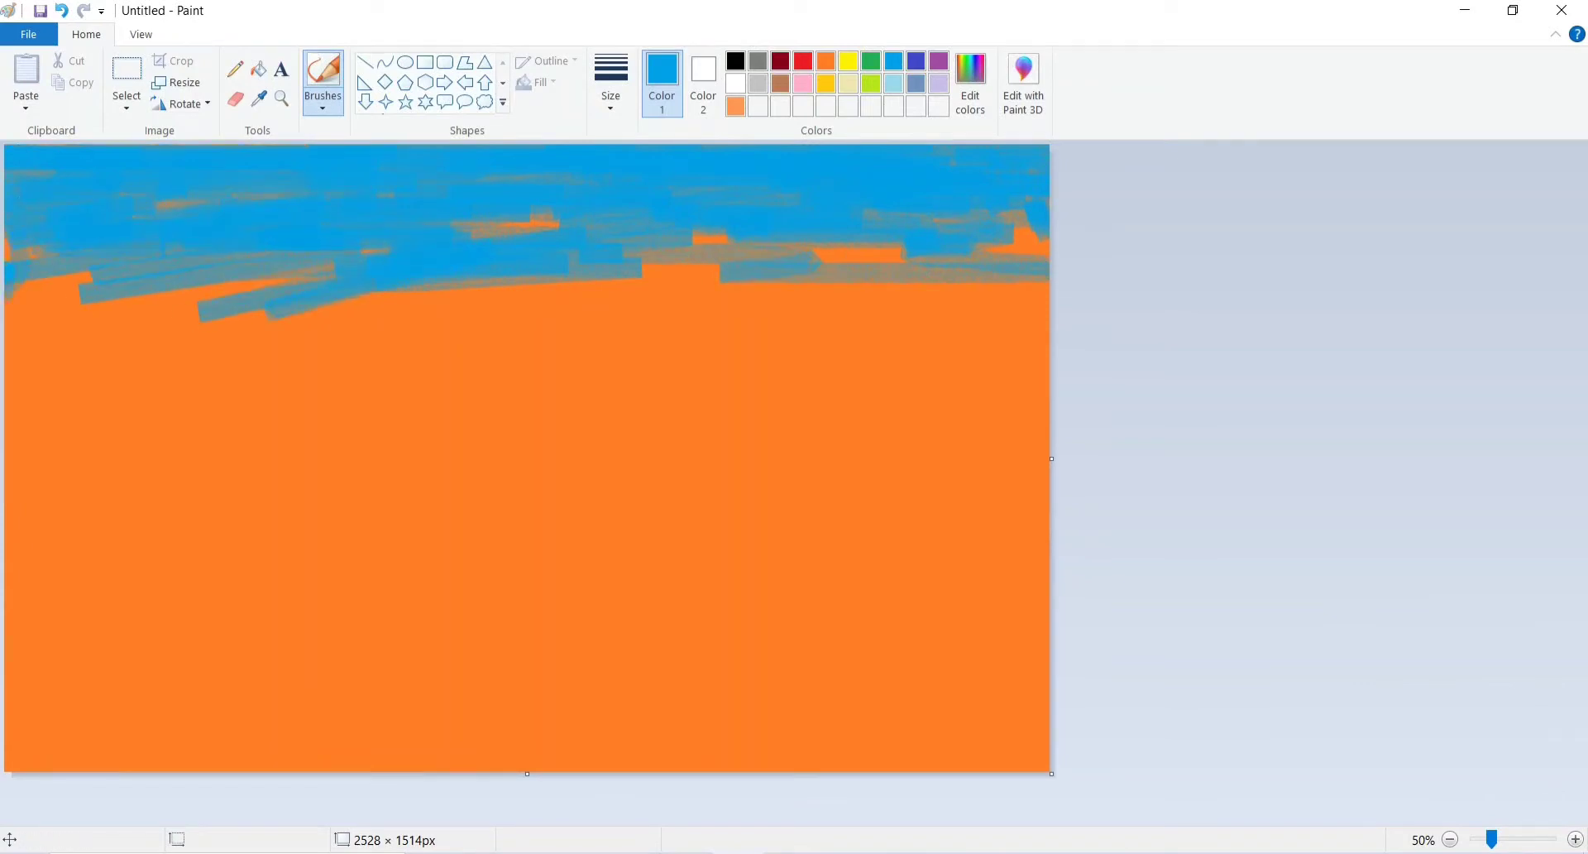
pyautogui.moveTo(34, 295)
pyautogui.mouseDown()
pyautogui.moveTo(7, 356)
pyautogui.moveTo(166, 320)
pyautogui.moveTo(132, 351)
pyautogui.mouseUp()
pyautogui.moveTo(770, 240)
pyautogui.mouseDown()
pyautogui.moveTo(703, 259)
pyautogui.moveTo(513, 223)
pyautogui.mouseUp()
pyautogui.moveTo(820, 252)
pyautogui.mouseDown()
pyautogui.moveTo(887, 327)
pyautogui.moveTo(1040, 375)
pyautogui.moveTo(741, 282)
pyautogui.moveTo(869, 241)
pyautogui.mouseUp()
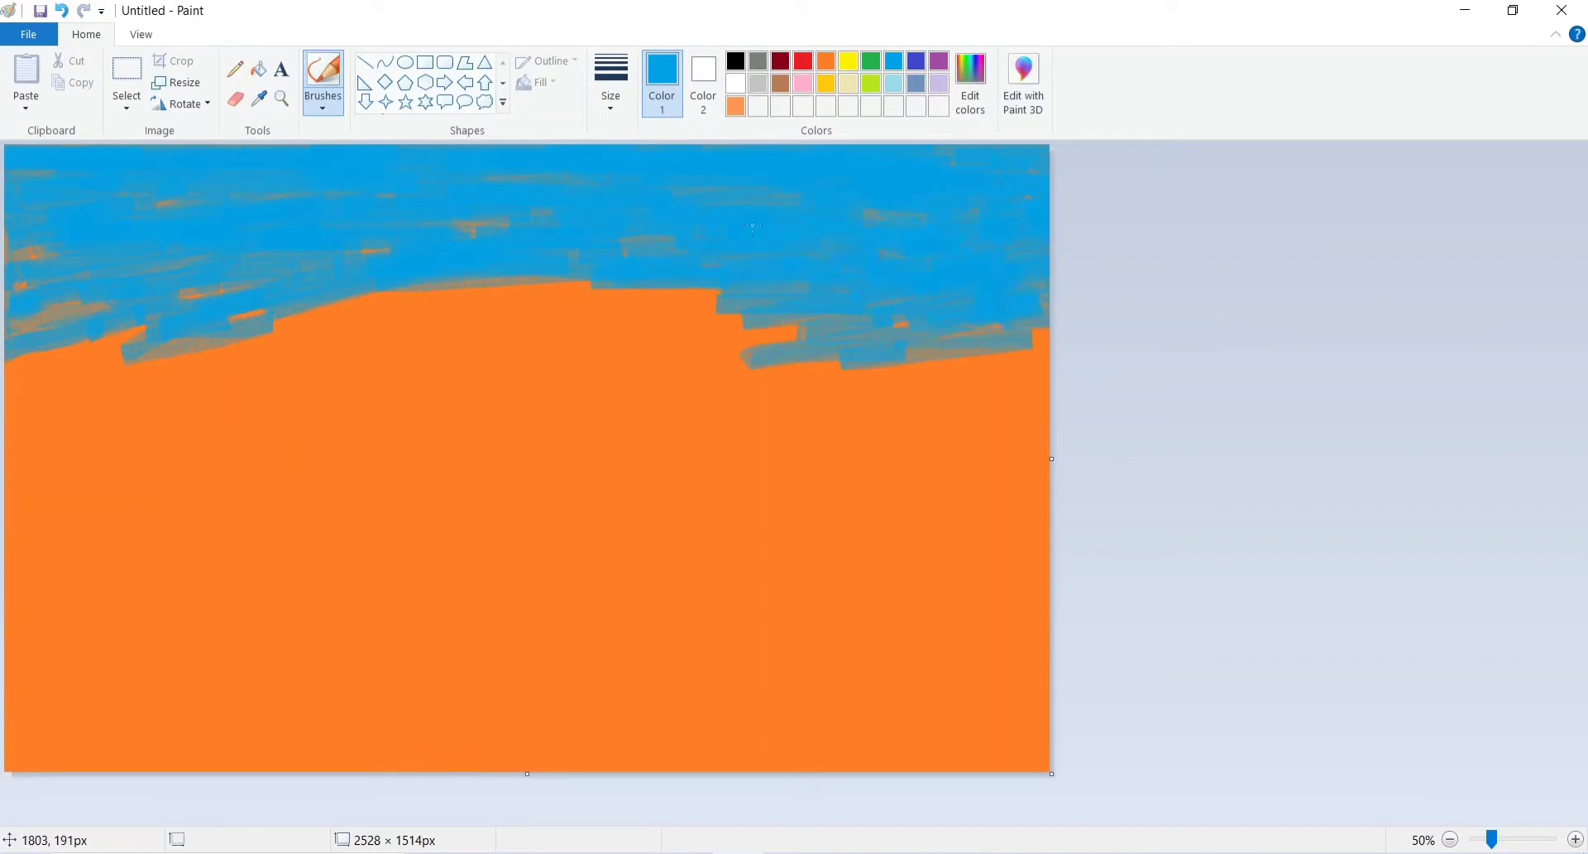
pyautogui.moveTo(150, 268); pyautogui.dragTo(595, 212)
pyautogui.moveTo(412, 331)
pyautogui.mouseDown()
pyautogui.moveTo(661, 298)
pyautogui.moveTo(769, 323)
pyautogui.moveTo(306, 336)
pyautogui.mouseUp()
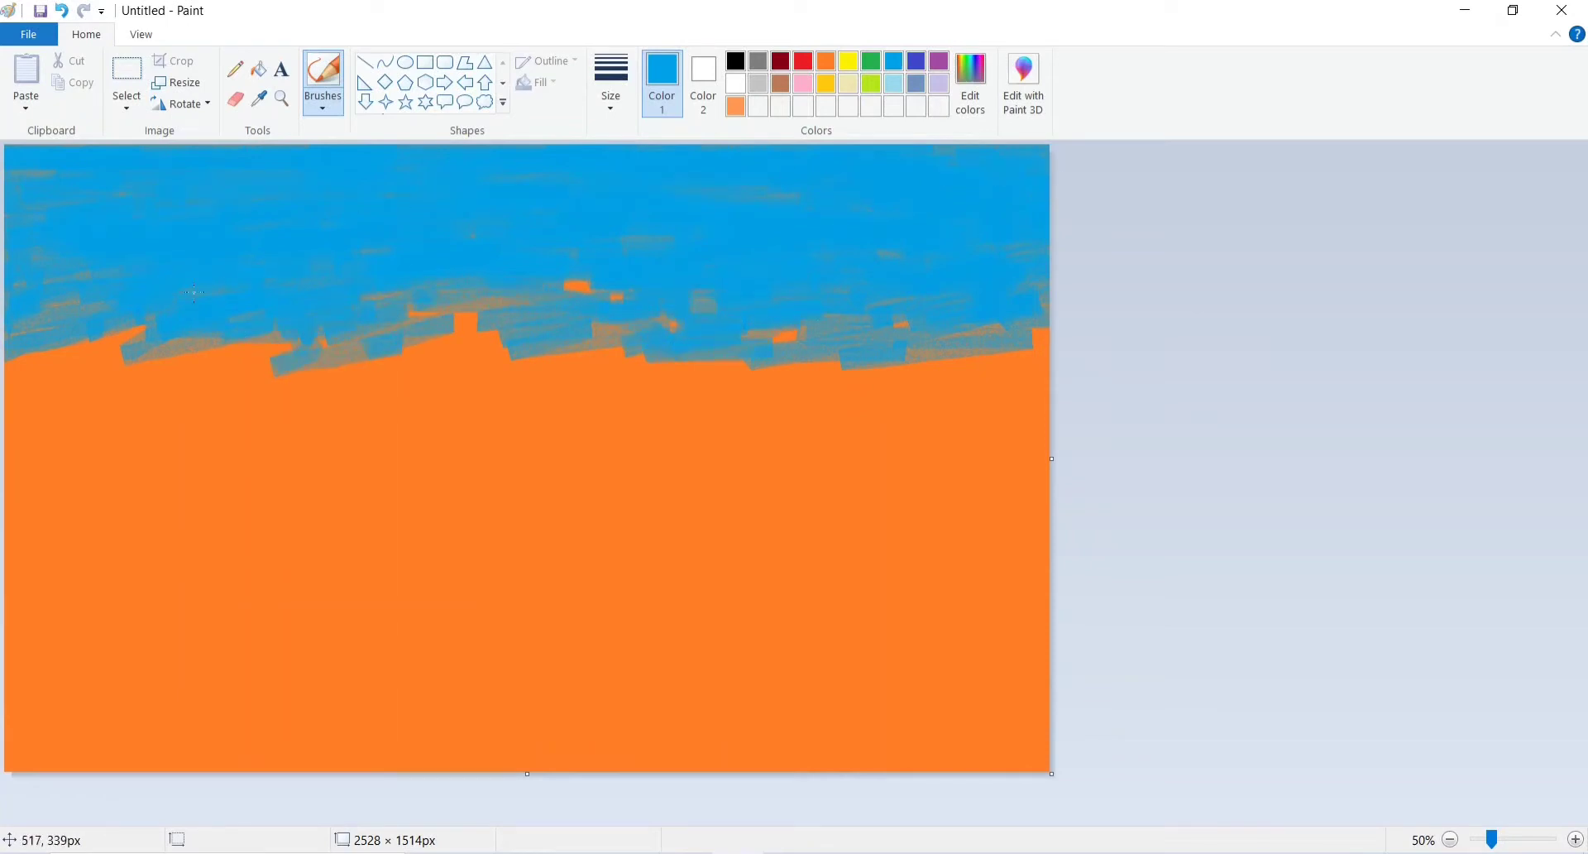
# Brush a lighter custom blue (RGB 26, 186, 255) along the lower part of the blue area.
pyautogui.click(972, 82)
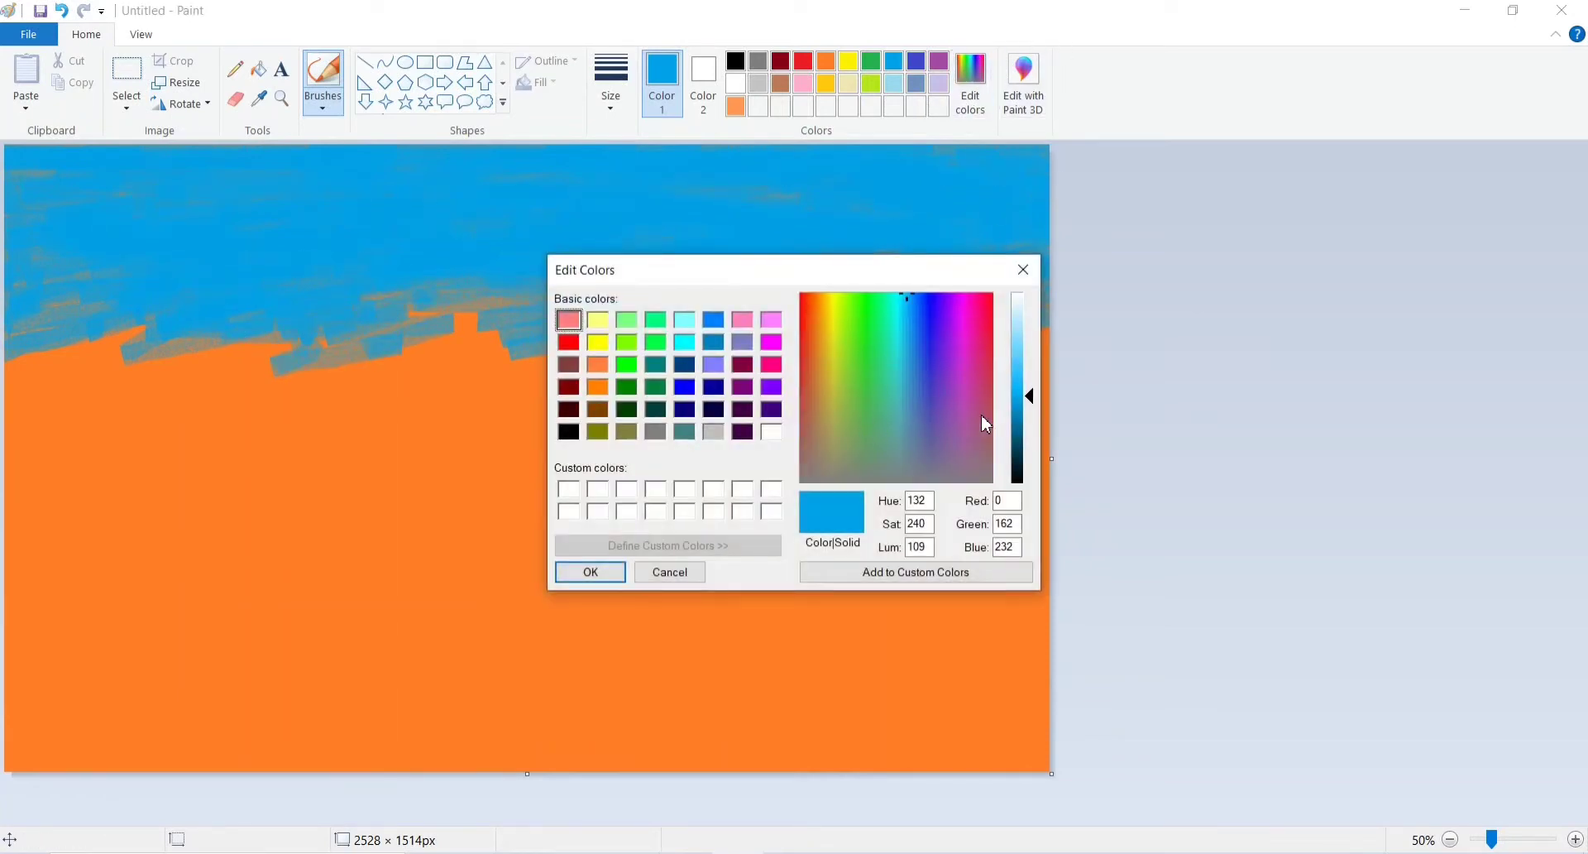
pyautogui.click(1028, 383)
pyautogui.click(591, 572)
pyautogui.moveTo(393, 299)
pyautogui.mouseDown()
pyautogui.moveTo(428, 300)
pyautogui.moveTo(598, 299)
pyautogui.moveTo(371, 276)
pyautogui.moveTo(159, 292)
pyautogui.moveTo(281, 301)
pyautogui.mouseUp()
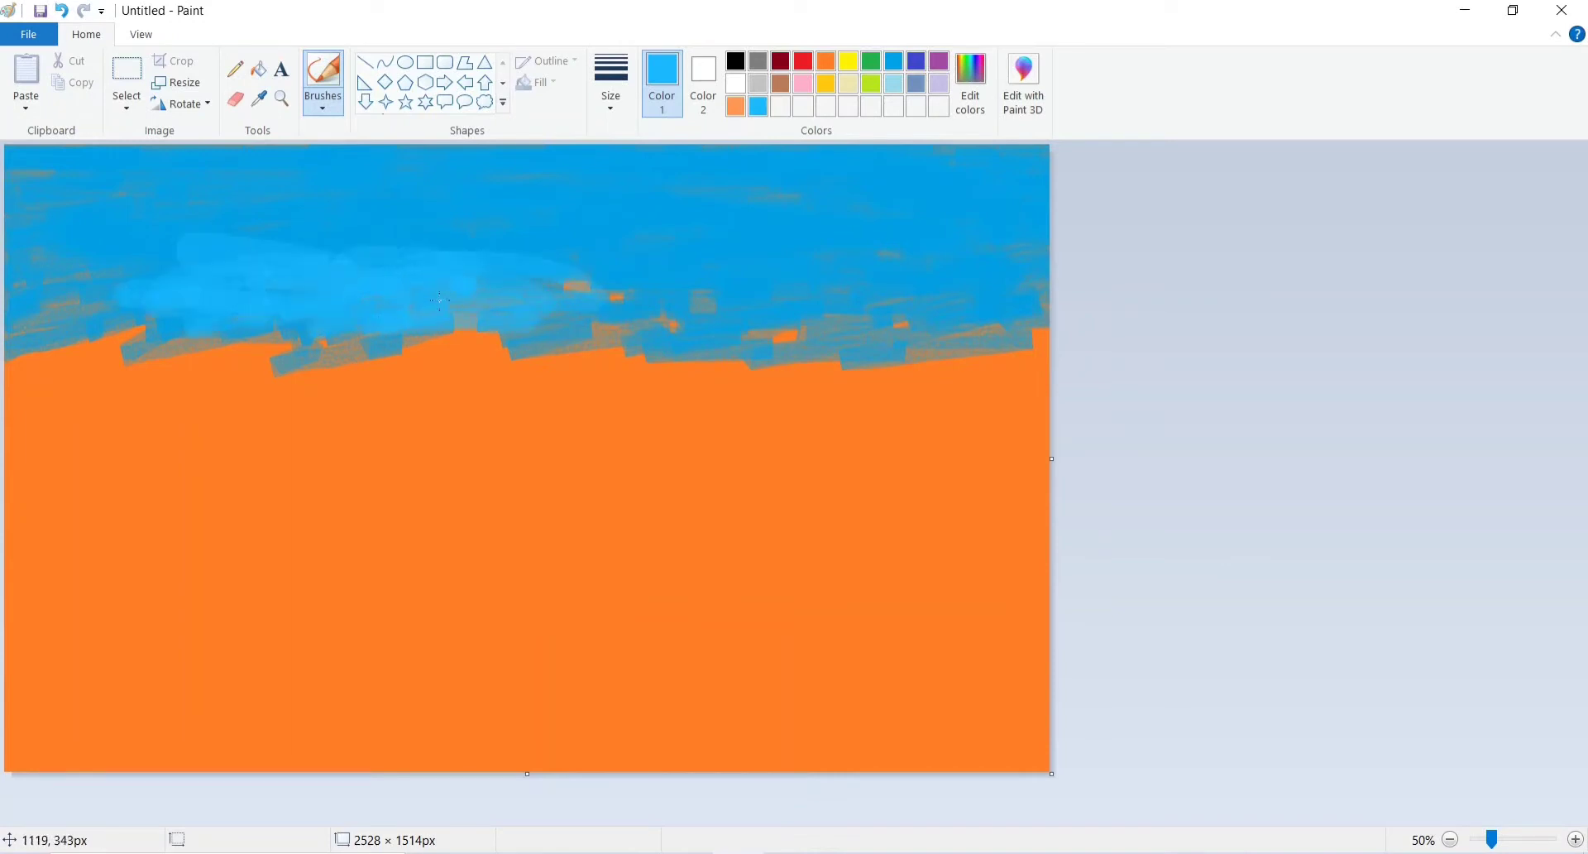
pyautogui.moveTo(441, 299); pyautogui.dragTo(536, 279)
pyautogui.moveTo(513, 366); pyautogui.dragTo(819, 295)
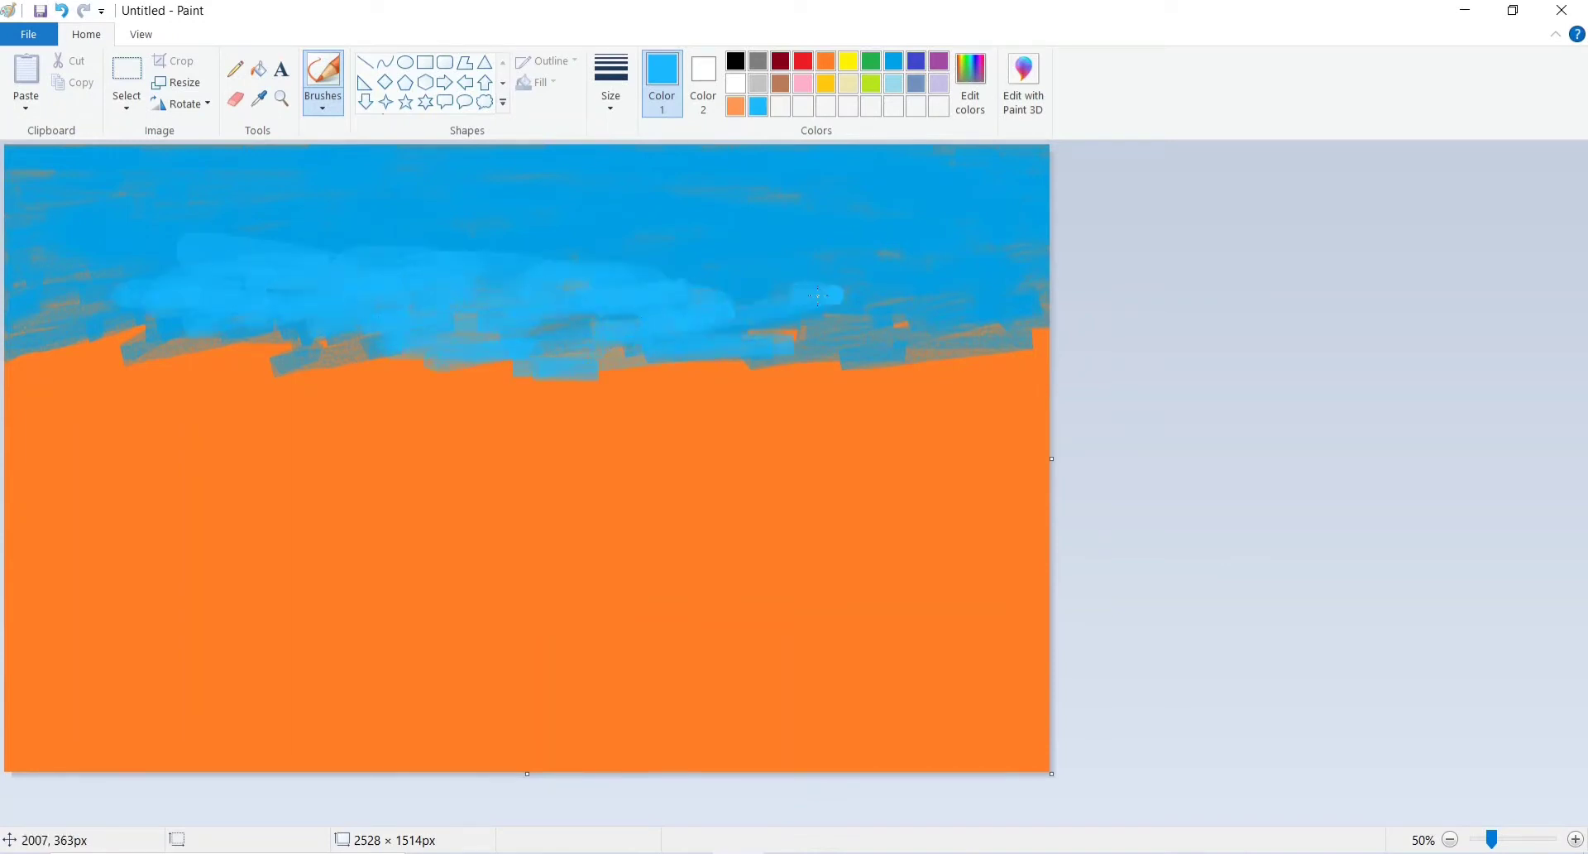
pyautogui.moveTo(1003, 320)
pyautogui.mouseDown()
pyautogui.moveTo(815, 347)
pyautogui.moveTo(947, 337)
pyautogui.moveTo(779, 306)
pyautogui.mouseUp()
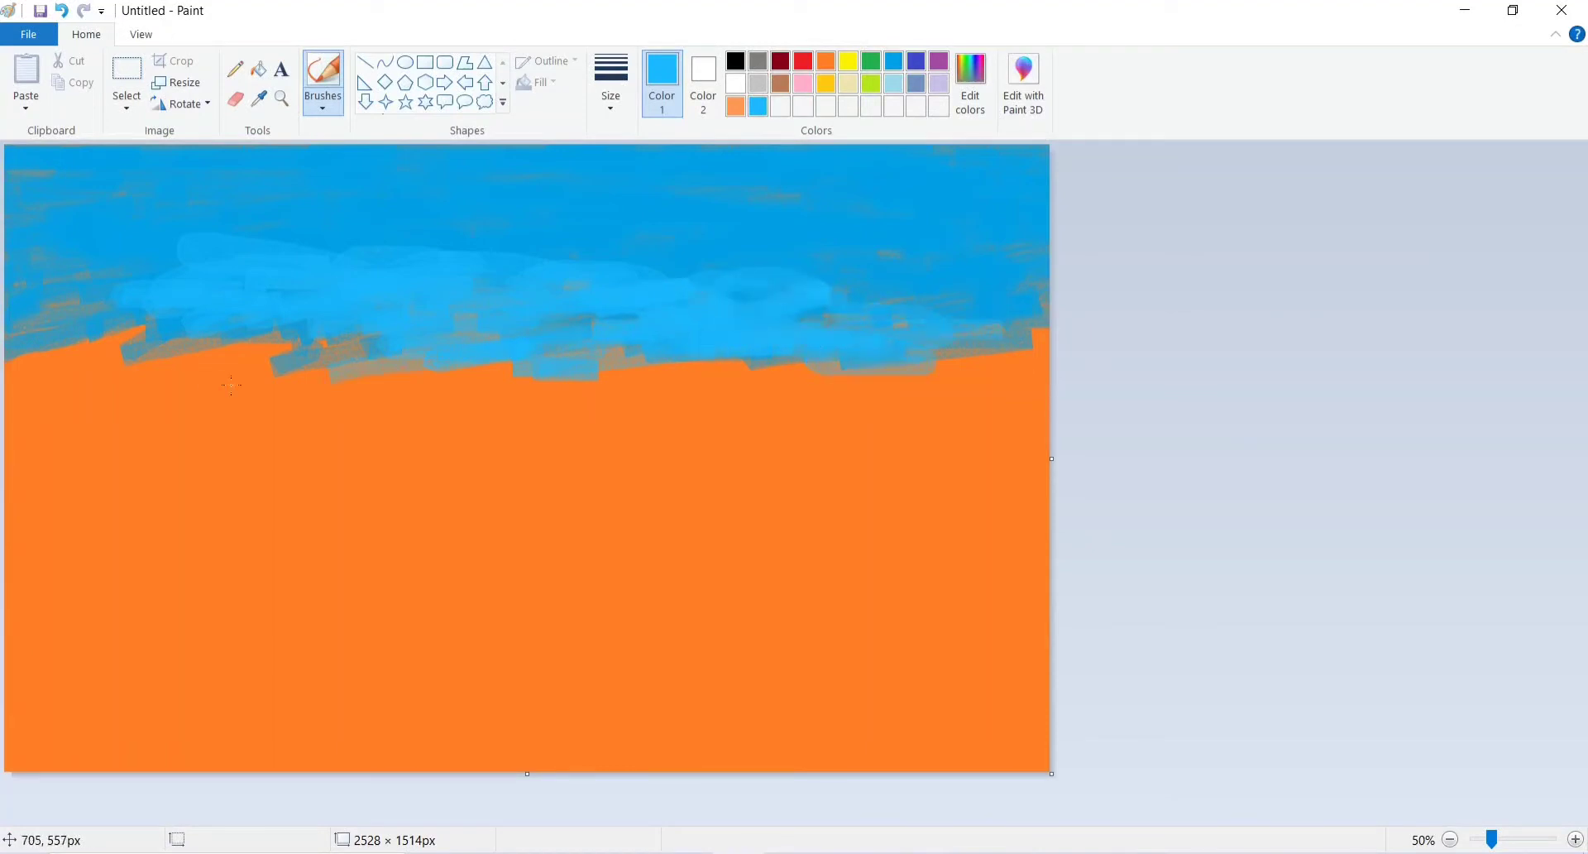
pyautogui.moveTo(178, 339)
pyautogui.mouseDown()
pyautogui.moveTo(116, 338)
pyautogui.moveTo(132, 271)
pyautogui.mouseUp()
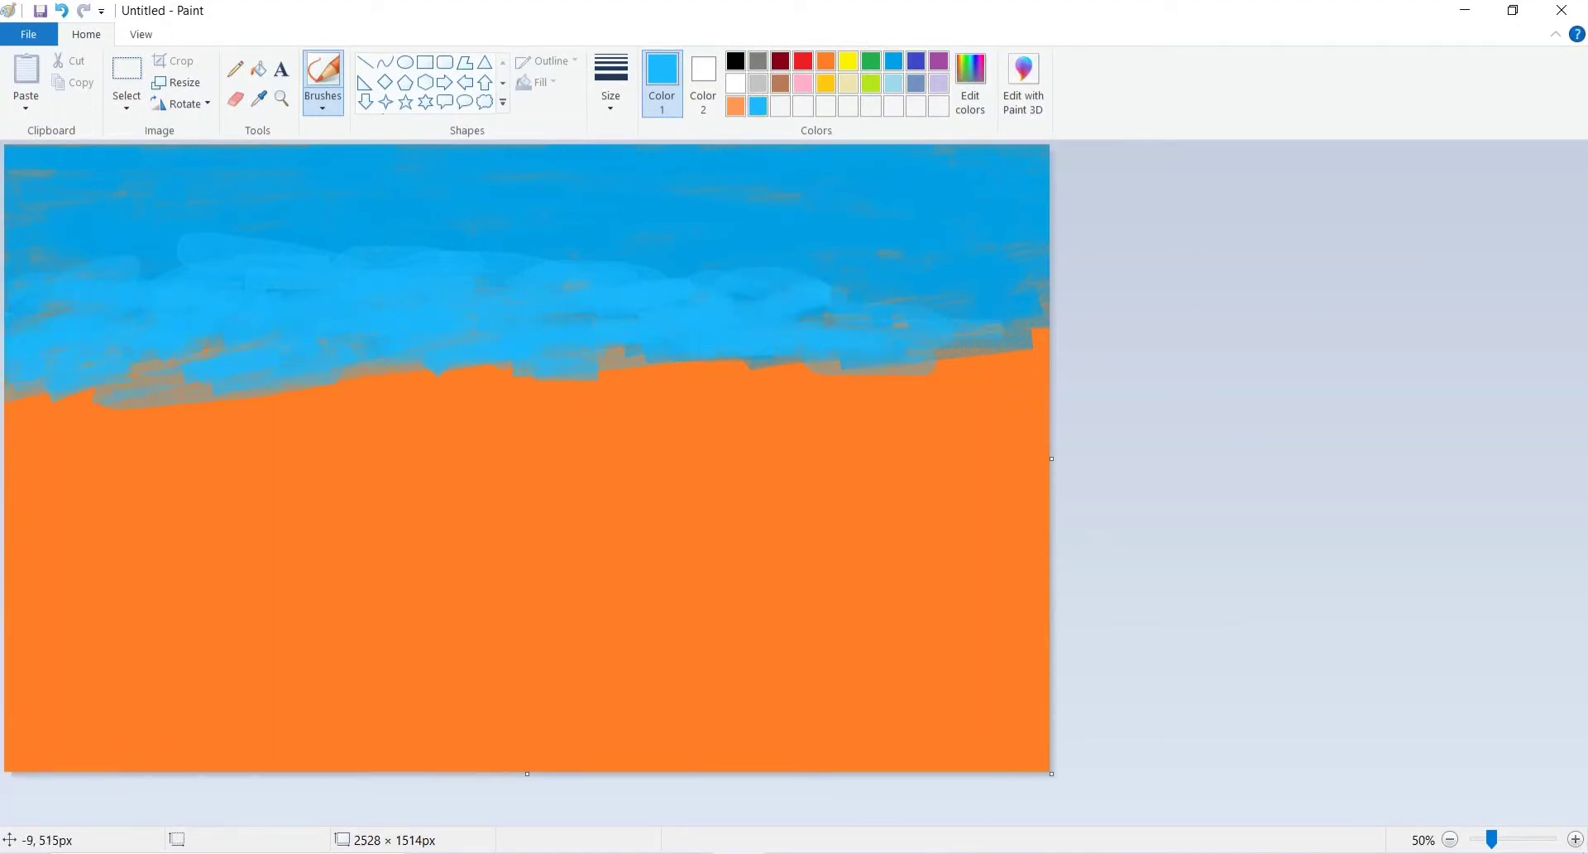
# Paint a light pink band across the full canvas width along the boundary between blue and orange.
pyautogui.click(970, 83)
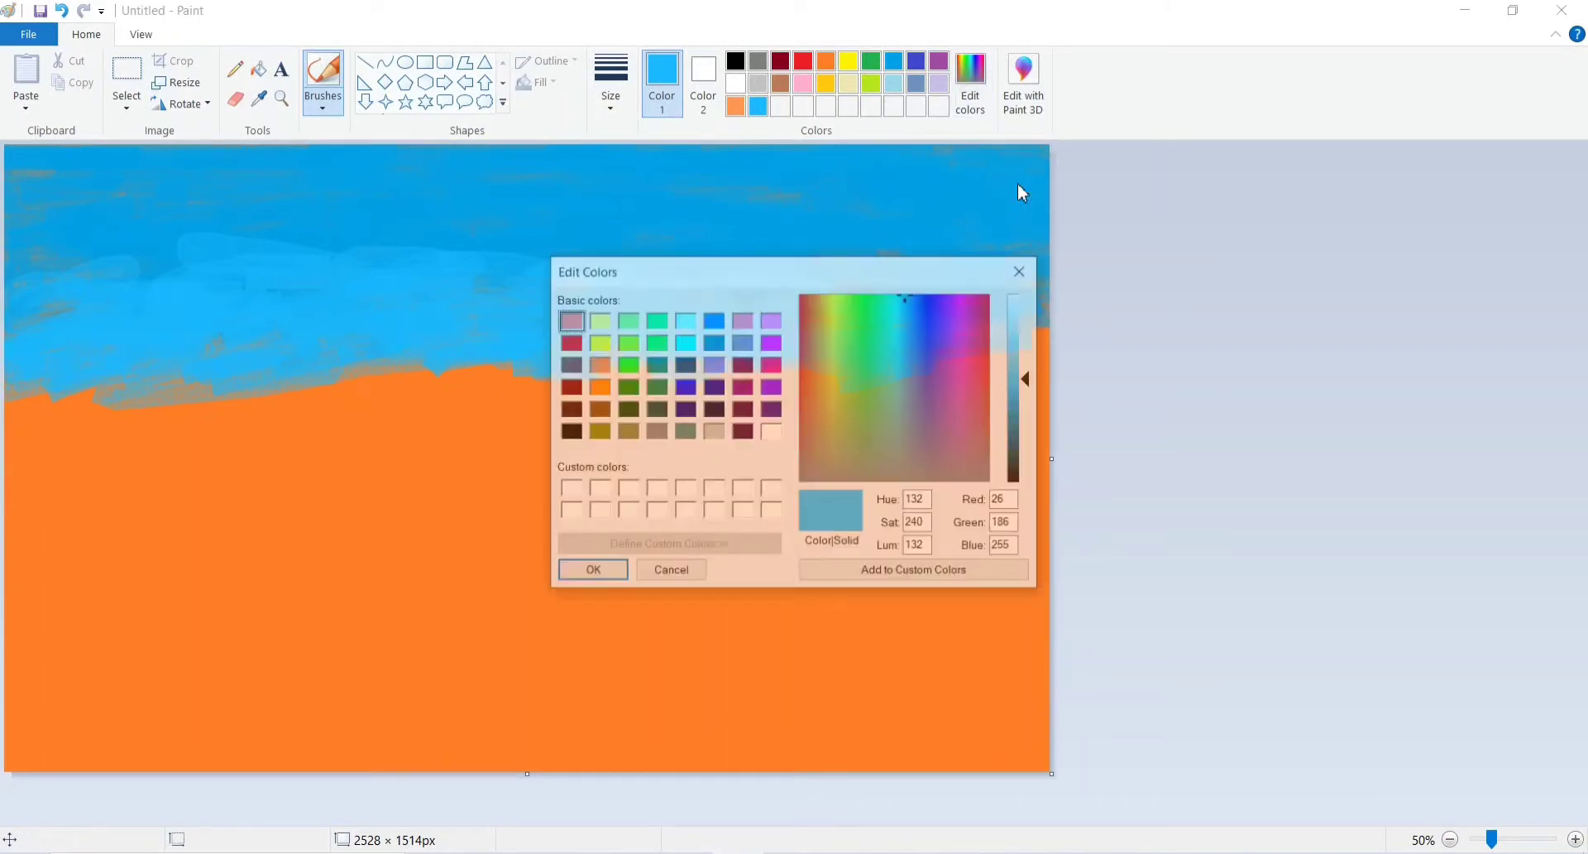
pyautogui.click(743, 319)
pyautogui.click(591, 571)
pyautogui.moveTo(464, 376)
pyautogui.mouseDown()
pyautogui.moveTo(255, 365)
pyautogui.moveTo(524, 351)
pyautogui.moveTo(623, 377)
pyautogui.moveTo(927, 393)
pyautogui.moveTo(1023, 340)
pyautogui.moveTo(877, 438)
pyautogui.moveTo(951, 371)
pyautogui.moveTo(952, 459)
pyautogui.moveTo(958, 374)
pyautogui.moveTo(791, 322)
pyautogui.moveTo(666, 368)
pyautogui.mouseUp()
pyautogui.moveTo(195, 364)
pyautogui.mouseDown()
pyautogui.moveTo(118, 386)
pyautogui.moveTo(116, 403)
pyautogui.moveTo(83, 372)
pyautogui.moveTo(5, 378)
pyautogui.moveTo(488, 371)
pyautogui.moveTo(767, 392)
pyautogui.moveTo(571, 407)
pyautogui.moveTo(284, 354)
pyautogui.moveTo(620, 443)
pyautogui.moveTo(246, 403)
pyautogui.moveTo(670, 418)
pyautogui.moveTo(355, 455)
pyautogui.moveTo(463, 464)
pyautogui.mouseUp()
pyautogui.click(932, 222)
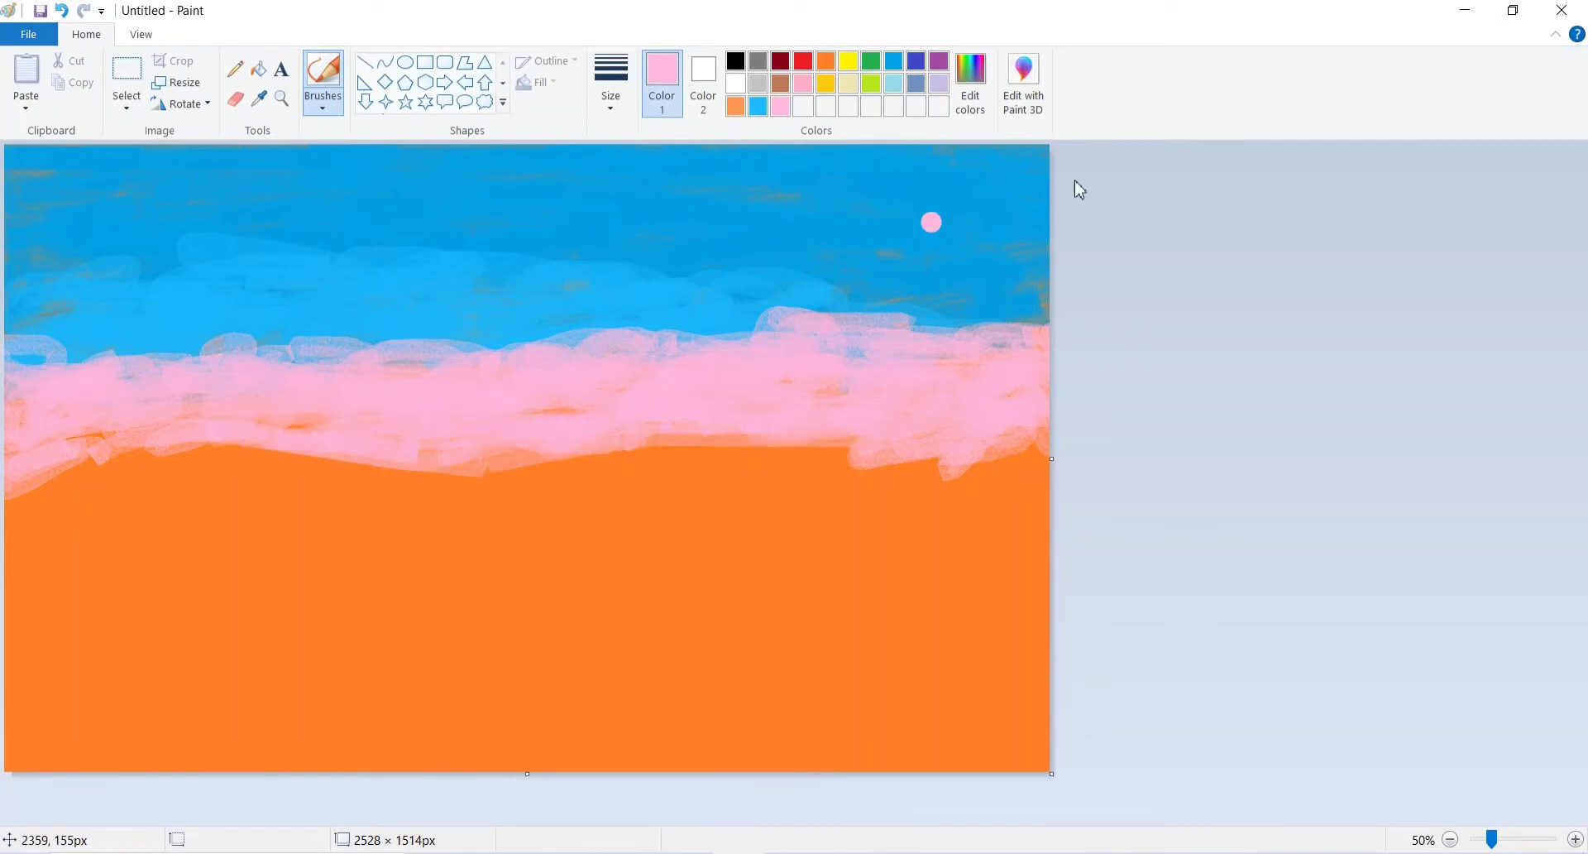
pyautogui.hotkey('ctrl', 'z')
# Try spraying pink specks over the light blue area with the Airbrush.
pyautogui.click(322, 106)
pyautogui.click(449, 135)
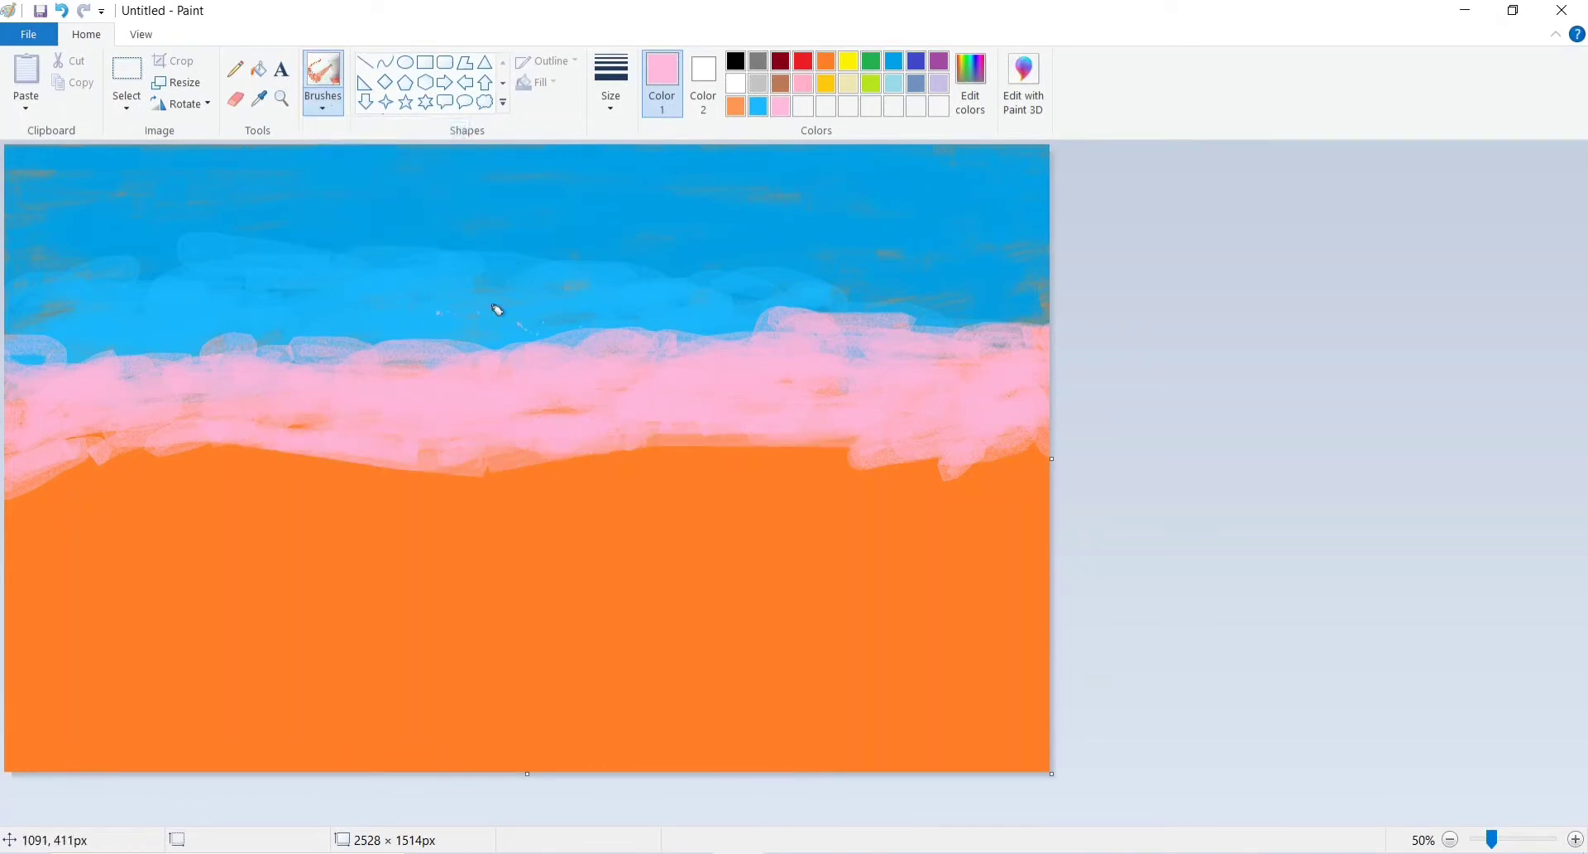
pyautogui.click(323, 106)
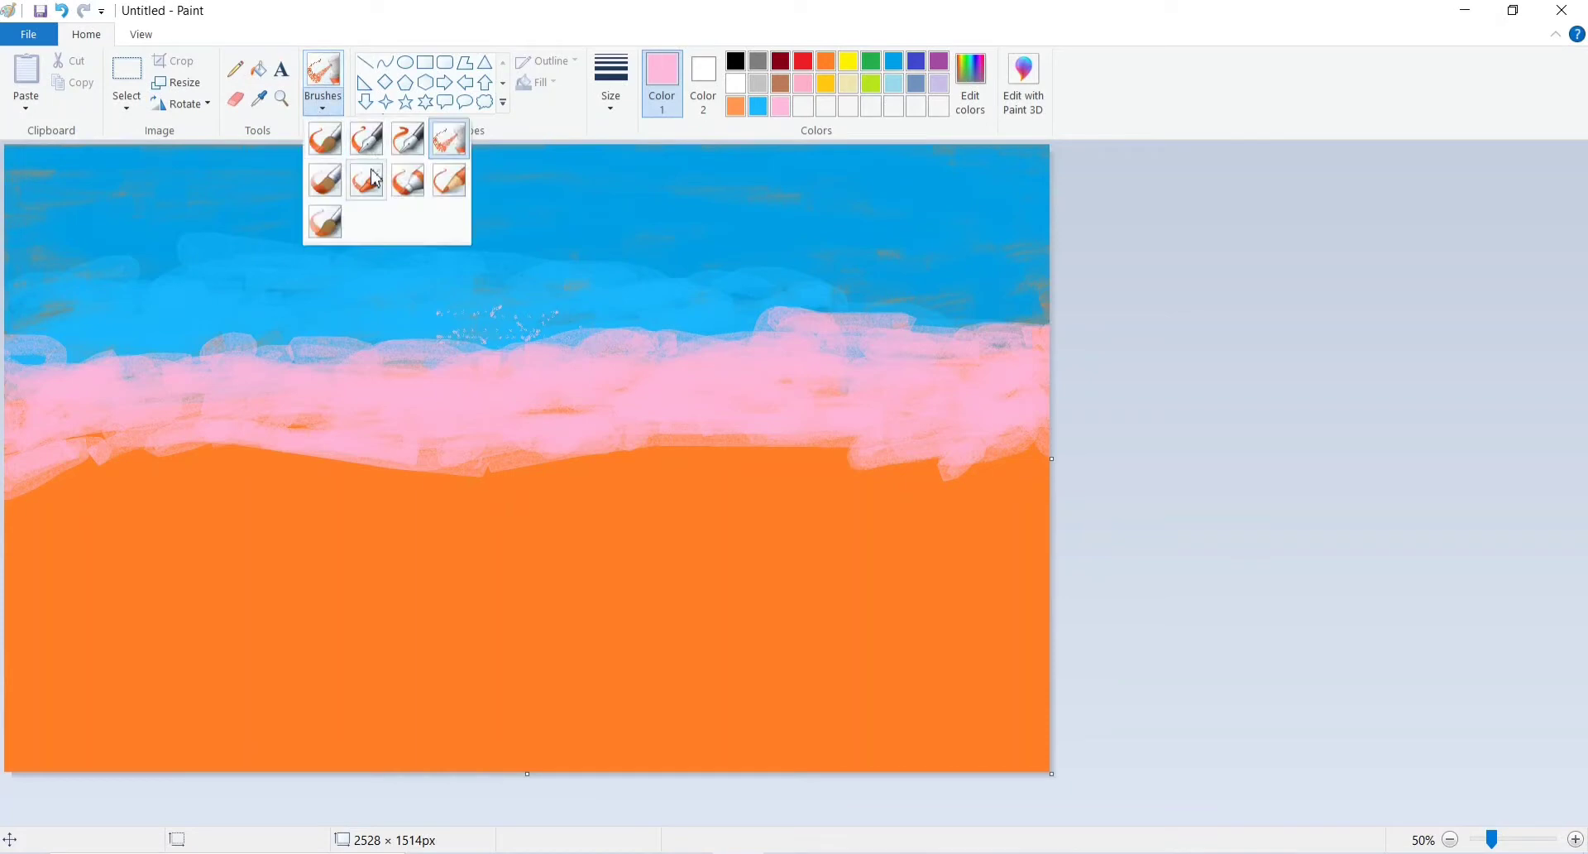
pyautogui.click(326, 134)
pyautogui.hotkey('ctrl', 'z')
pyautogui.hotkey('ctrl', 'z')
pyautogui.hotkey('ctrl', 'z')
pyautogui.click(85, 16)
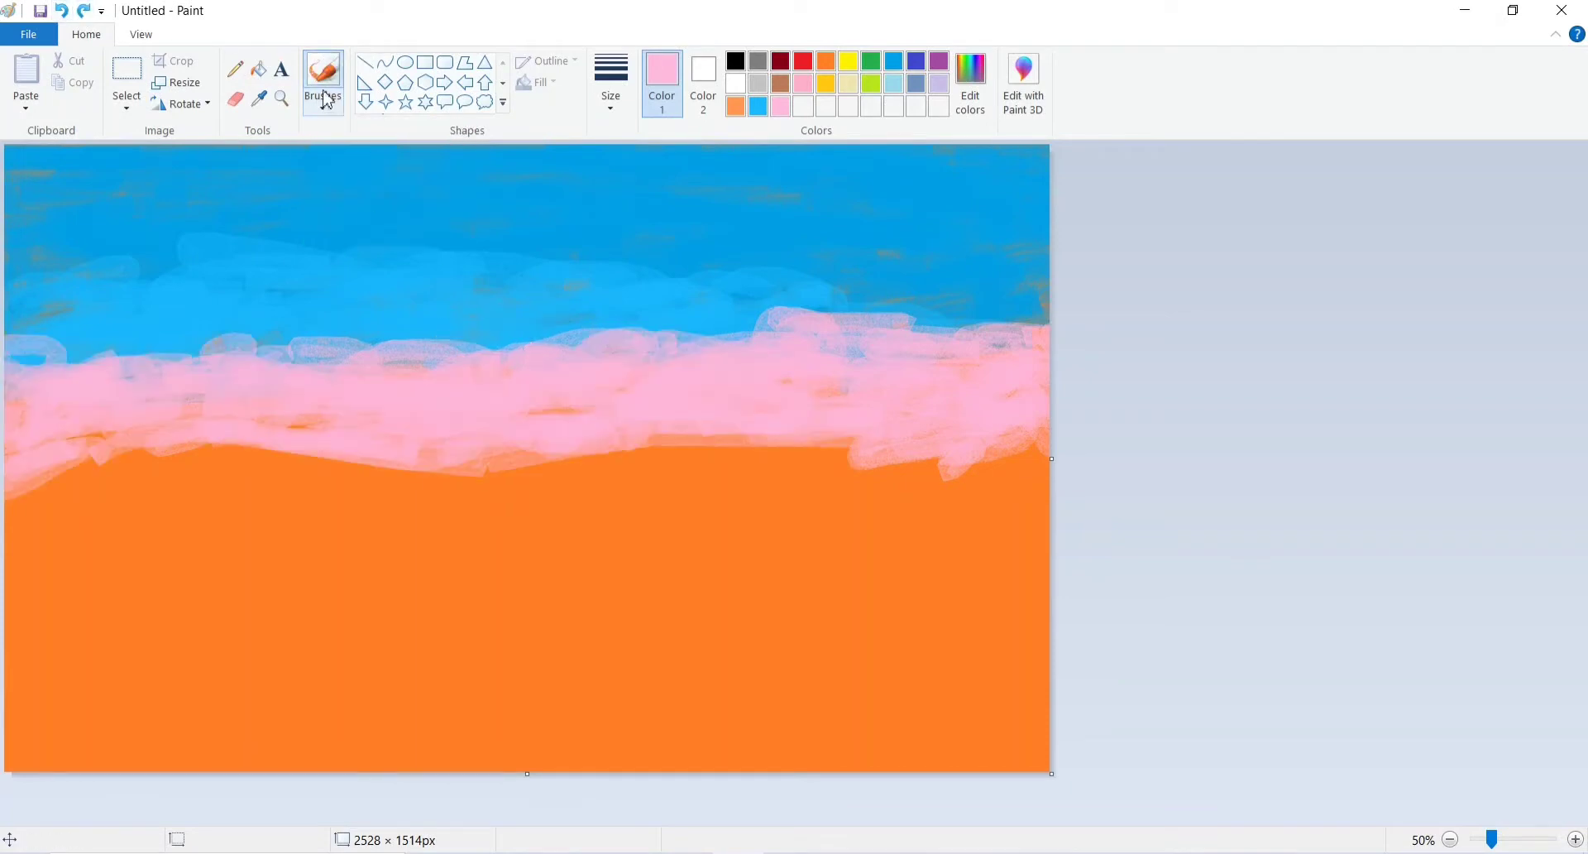
# Extend the lower left edge of the pink band with Natural pencil brush strokes.
pyautogui.click(322, 99)
pyautogui.click(456, 193)
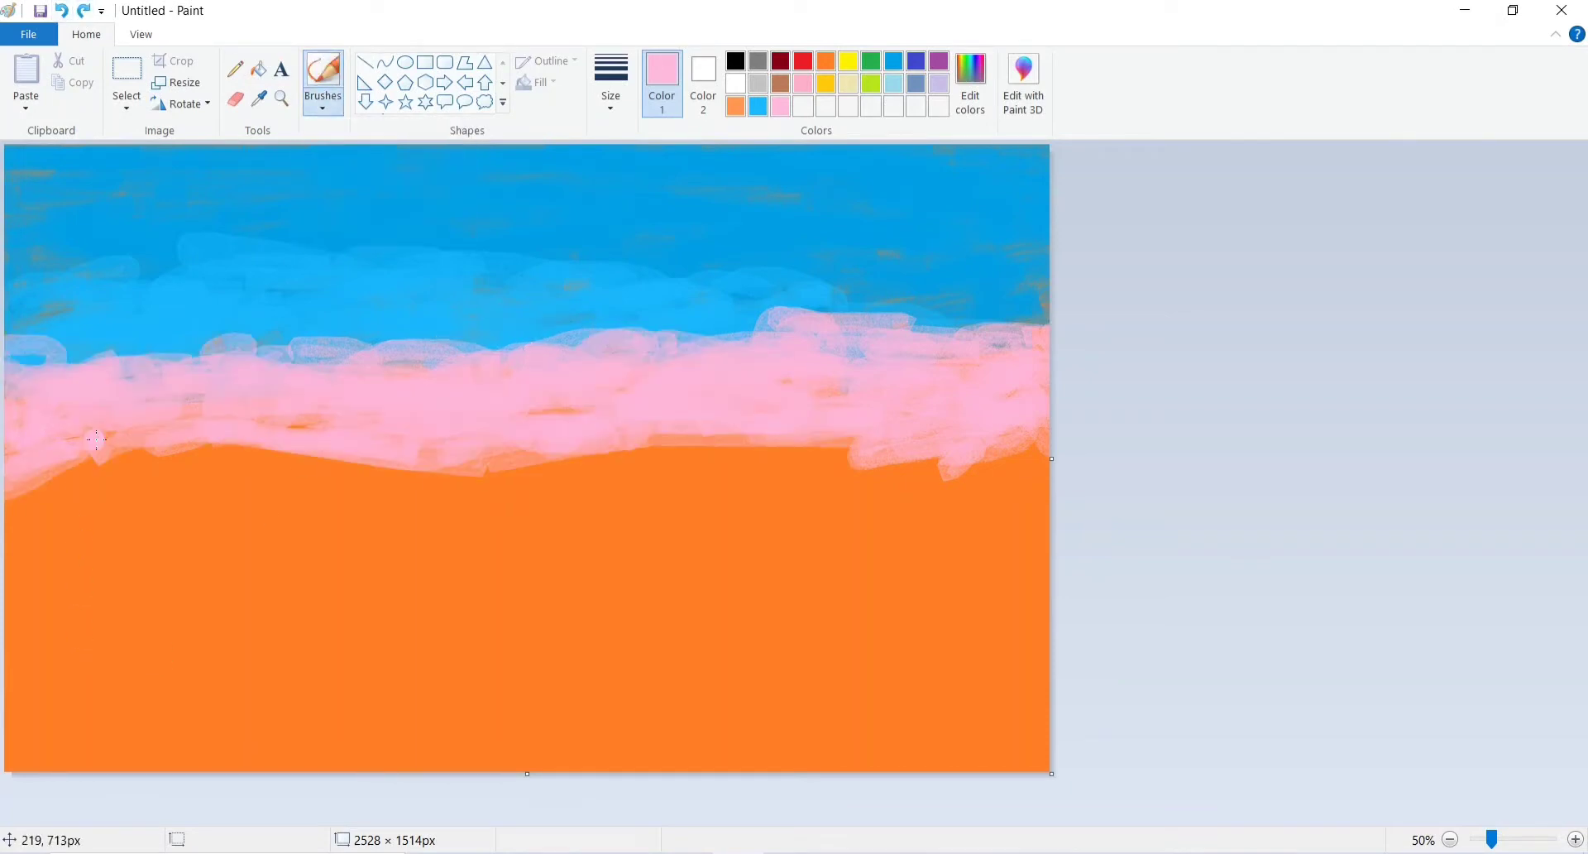
pyautogui.moveTo(96, 444)
pyautogui.mouseDown()
pyautogui.moveTo(151, 447)
pyautogui.moveTo(195, 405)
pyautogui.moveTo(224, 453)
pyautogui.mouseUp()
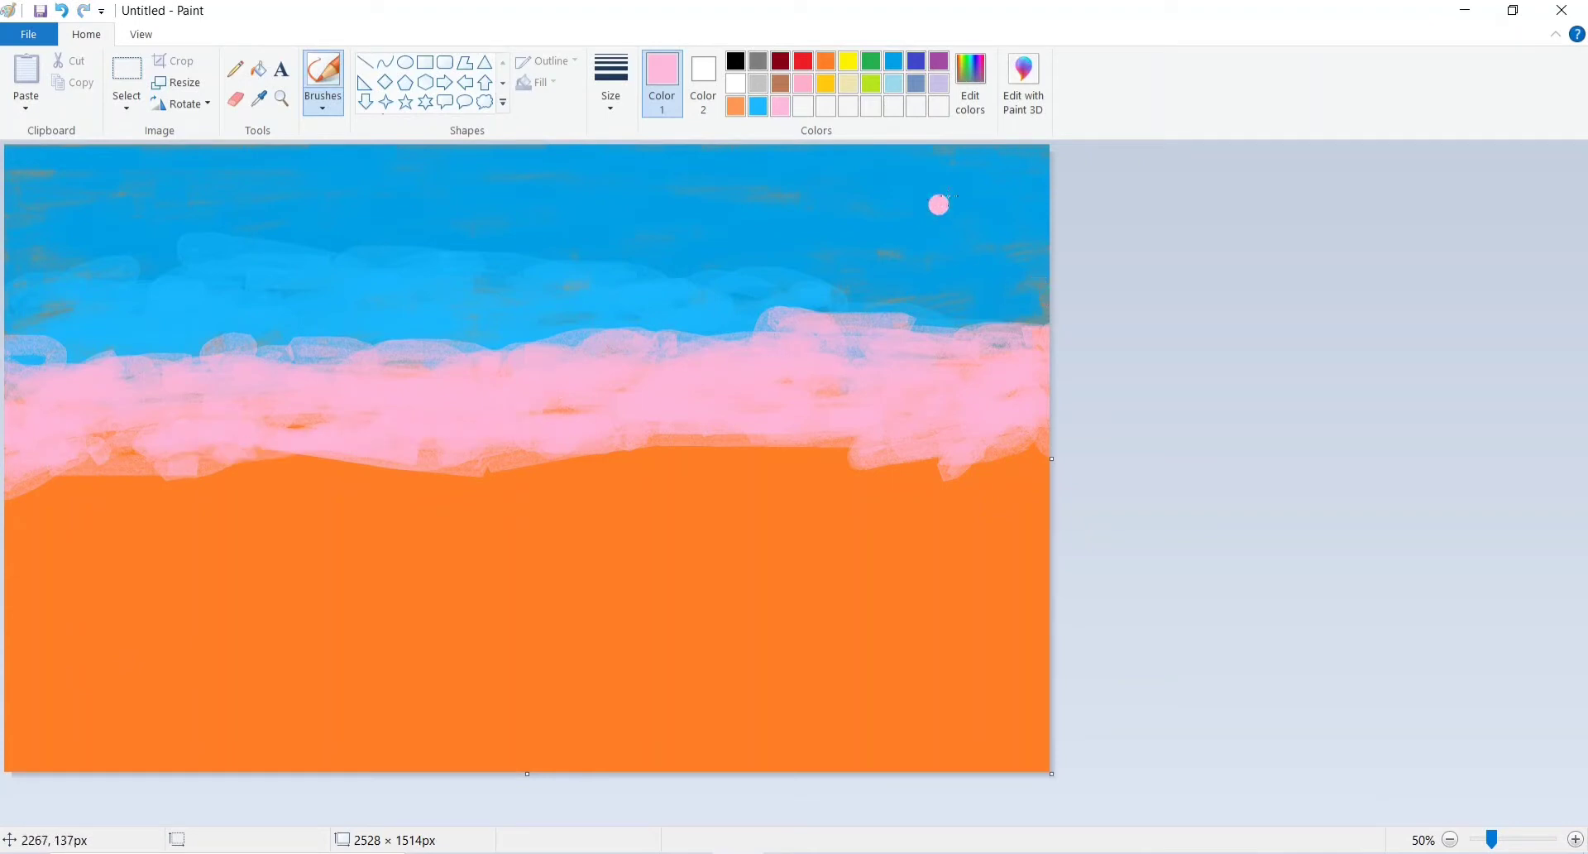
# Darken the upper edge of the canvas with strokes of a deeper custom blue (RGB 0, 126, 181).
pyautogui.click(896, 61)
pyautogui.click(971, 83)
pyautogui.moveTo(1032, 397); pyautogui.dragTo(1032, 419)
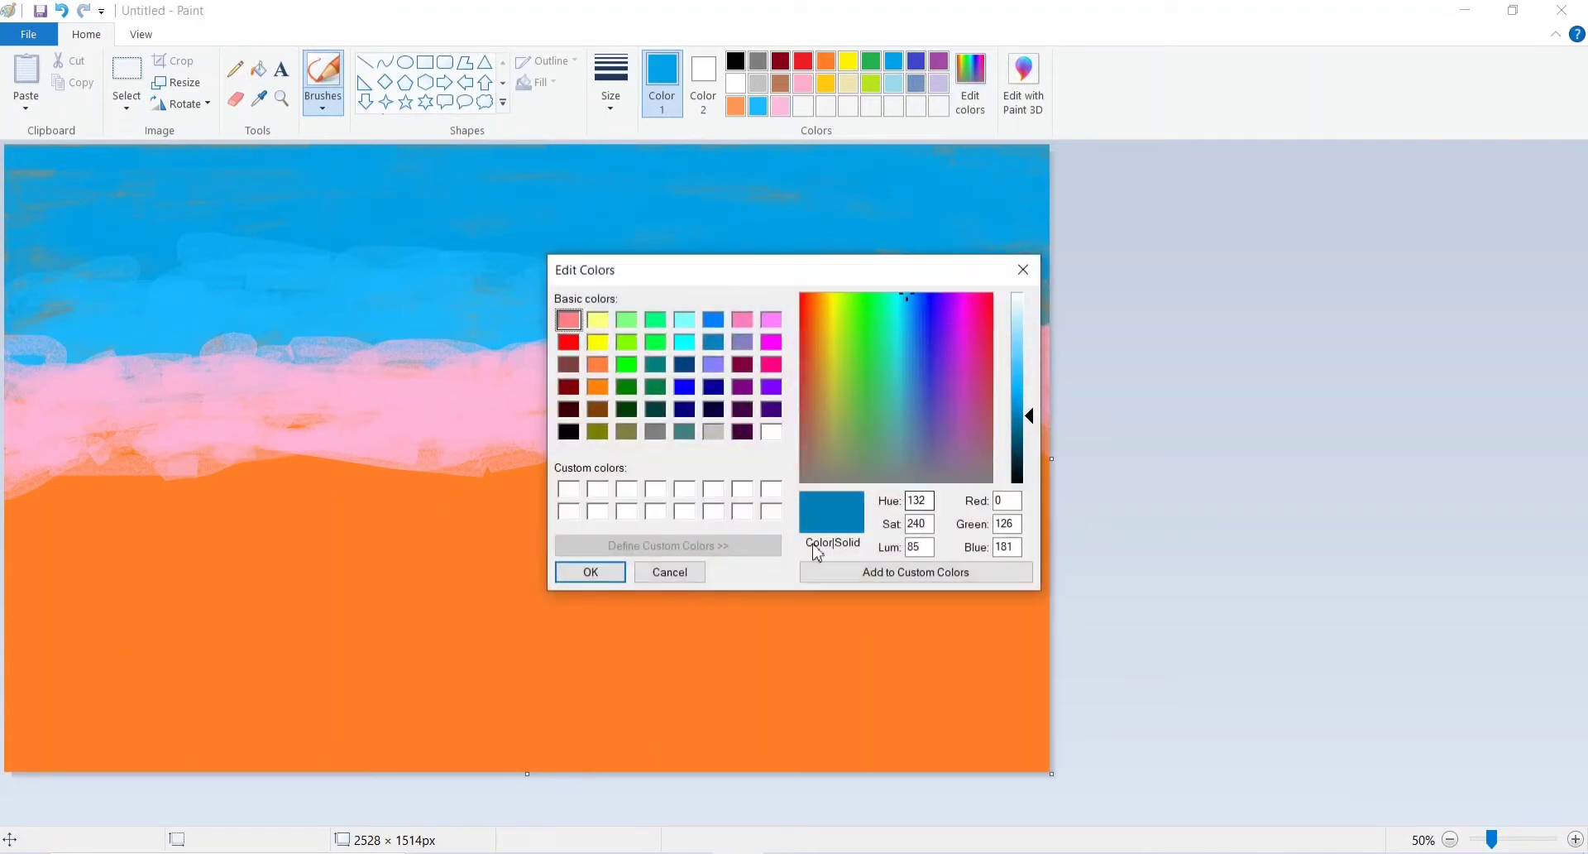
pyautogui.click(588, 571)
pyautogui.moveTo(852, 153)
pyautogui.mouseDown()
pyautogui.moveTo(1008, 150)
pyautogui.moveTo(902, 169)
pyautogui.moveTo(1092, 186)
pyautogui.moveTo(609, 153)
pyautogui.moveTo(1055, 250)
pyautogui.moveTo(745, 204)
pyautogui.moveTo(1002, 174)
pyautogui.moveTo(461, 162)
pyautogui.moveTo(1013, 184)
pyautogui.mouseUp()
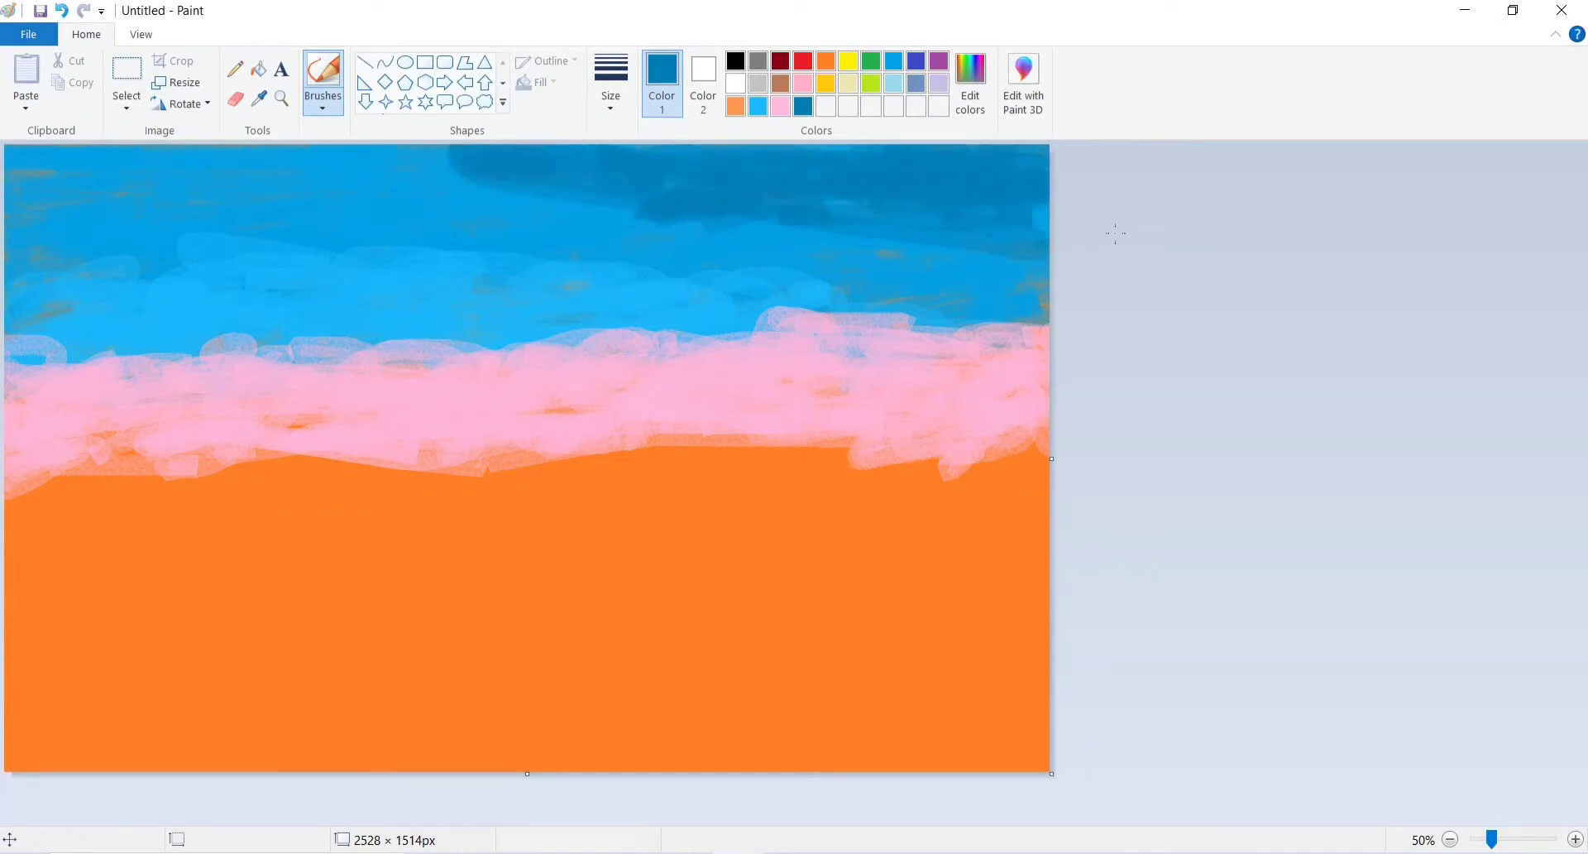
pyautogui.moveTo(1059, 238)
pyautogui.mouseDown()
pyautogui.moveTo(397, 153)
pyautogui.moveTo(331, 169)
pyautogui.mouseUp()
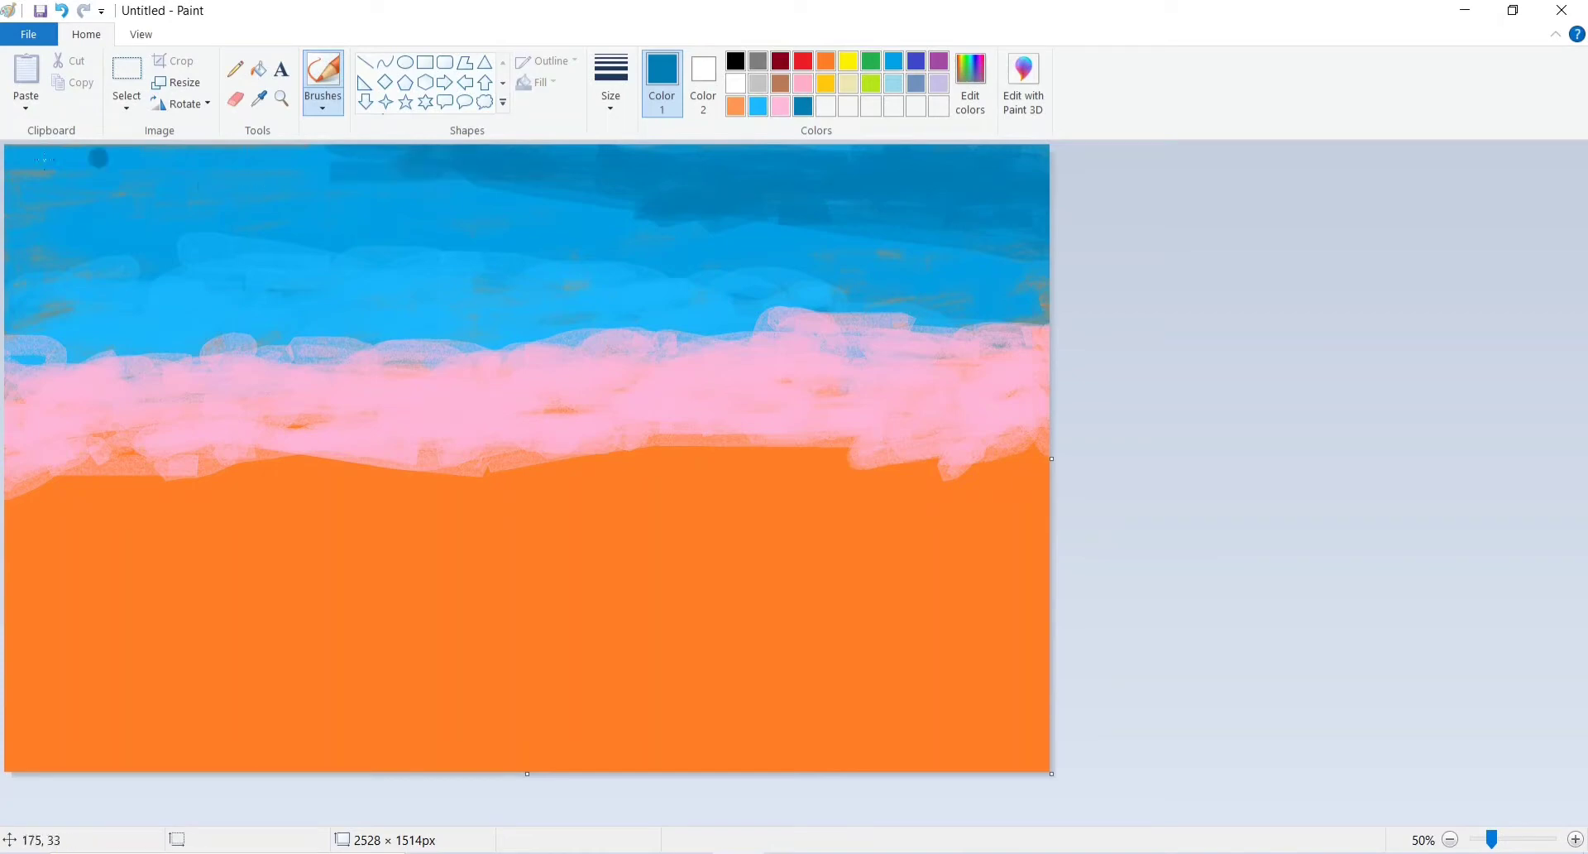
pyautogui.moveTo(14, 181)
pyautogui.mouseDown()
pyautogui.moveTo(144, 174)
pyautogui.moveTo(123, 159)
pyautogui.moveTo(159, 196)
pyautogui.moveTo(155, 160)
pyautogui.mouseUp()
# Blend a medium custom blue (RGB 0, 141, 202) below the dark upper strip and down the right side.
pyautogui.click(970, 82)
pyautogui.click(1034, 422)
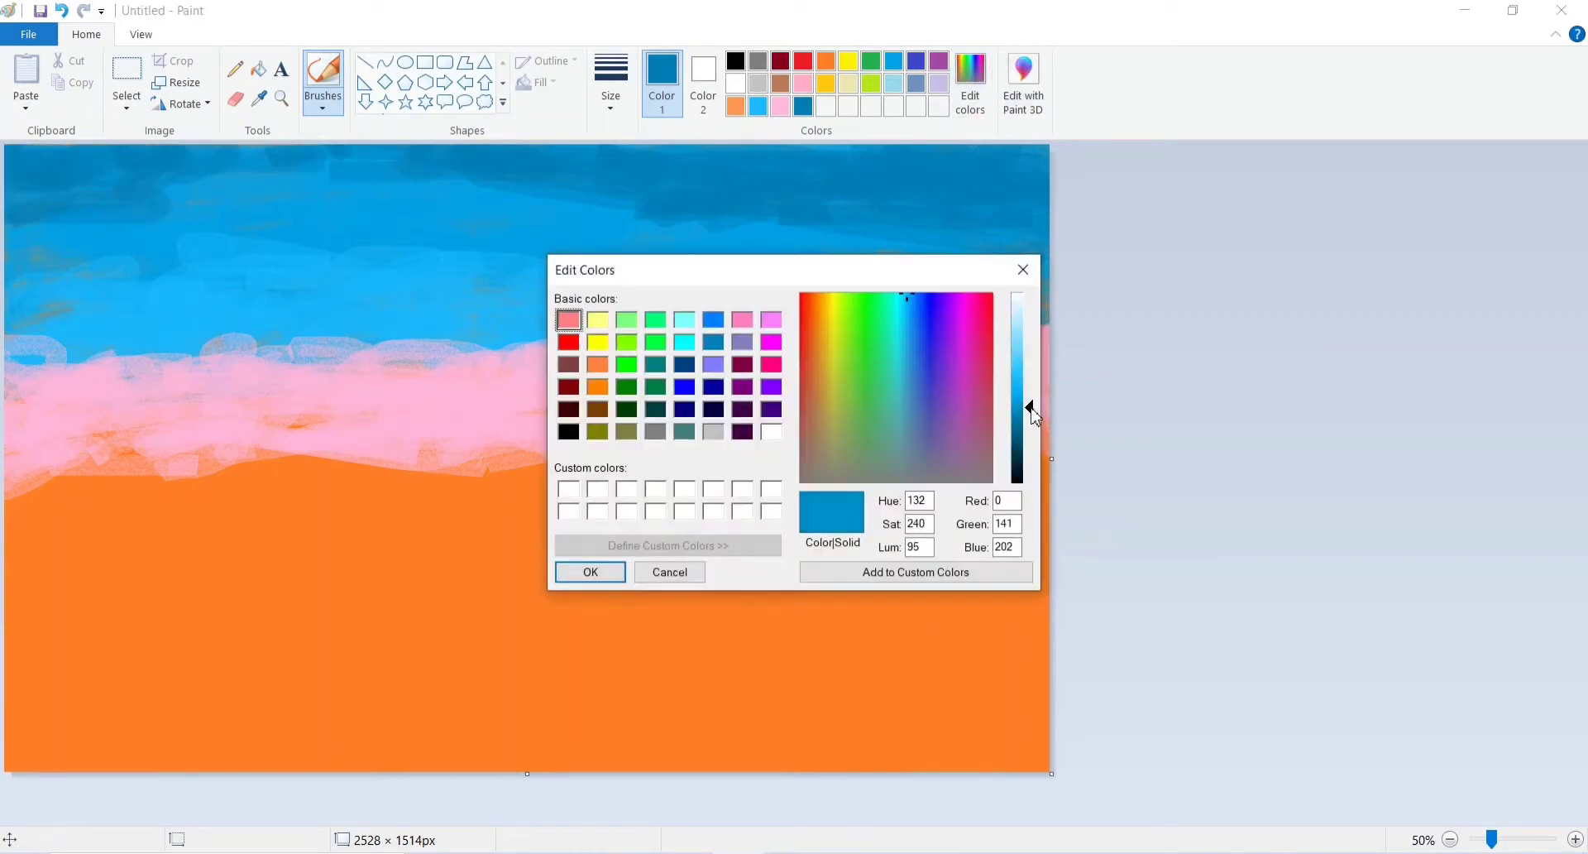
pyautogui.click(593, 567)
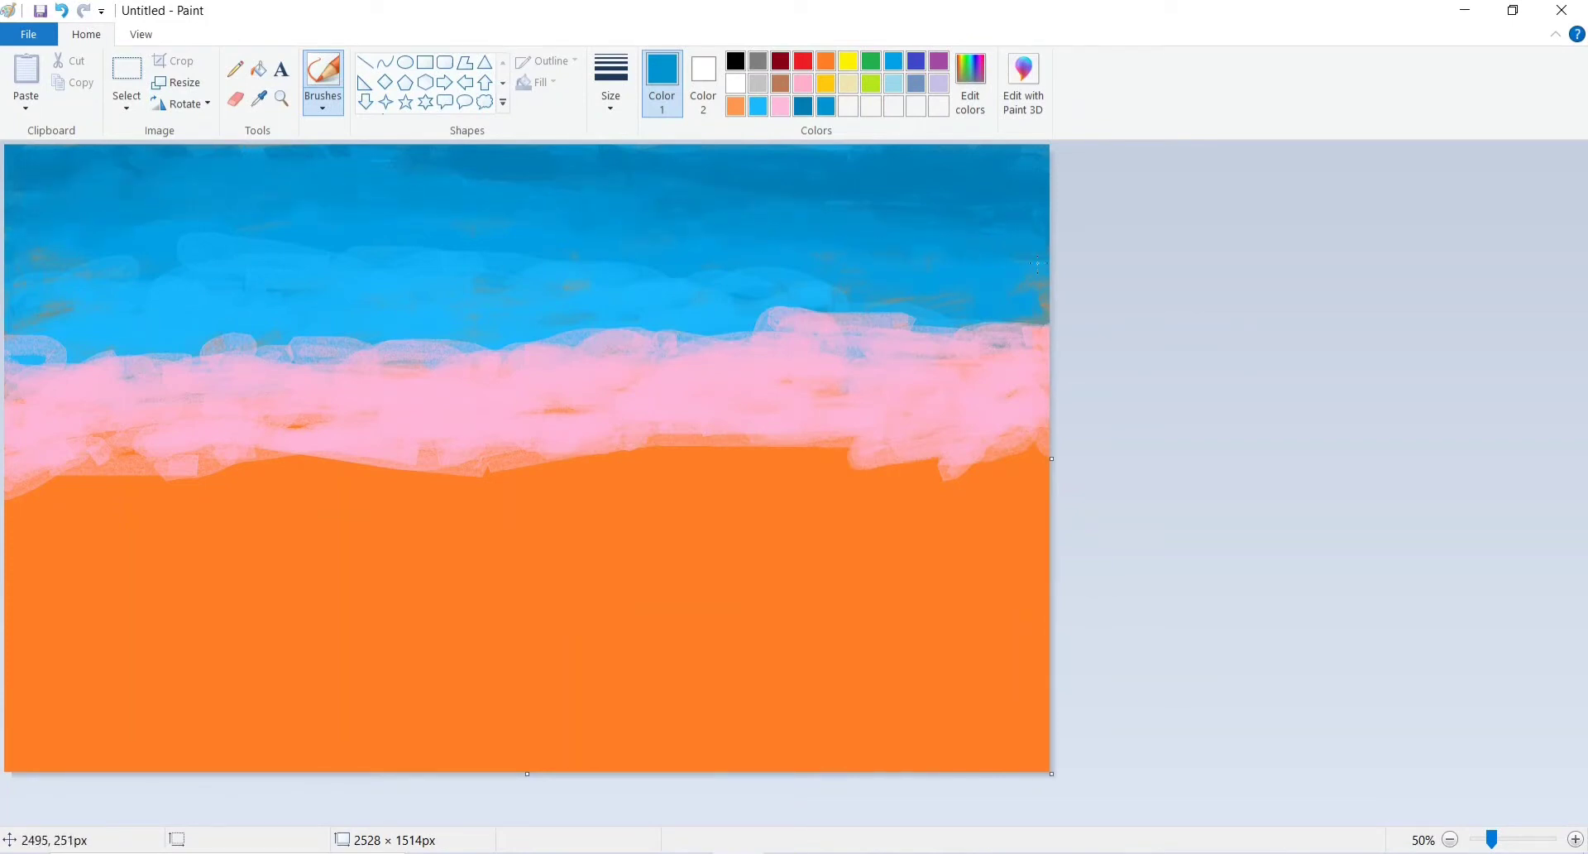
pyautogui.moveTo(1074, 321); pyautogui.dragTo(743, 280)
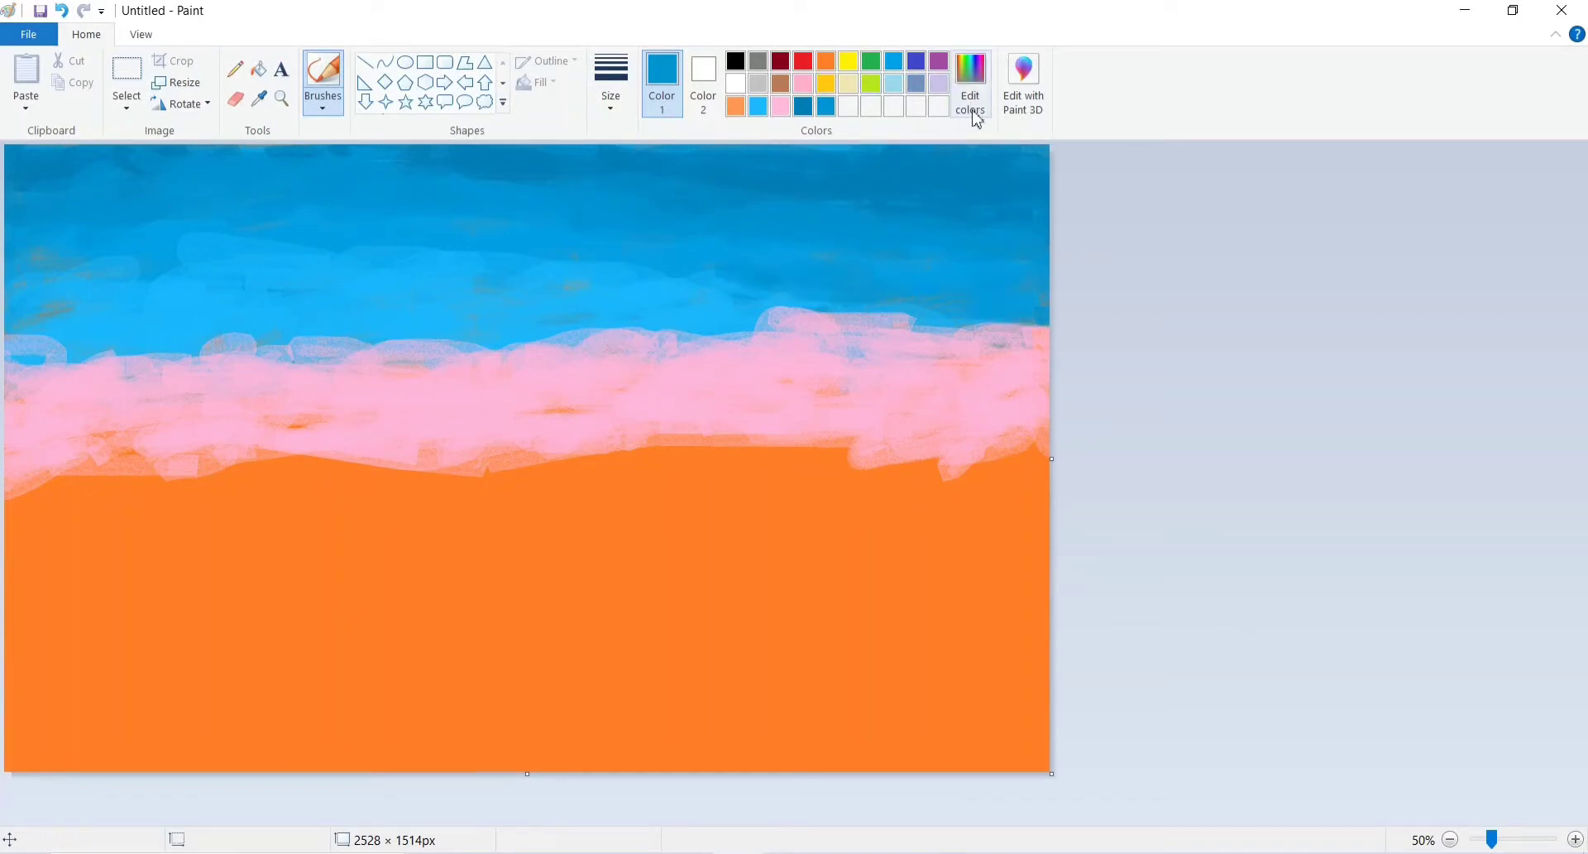
# Blend a brighter blue (RGB 0, 163, 232) through the middle blue area and onto the pink band's upper right edge.
pyautogui.click(971, 83)
pyautogui.click(1028, 397)
pyautogui.click(590, 571)
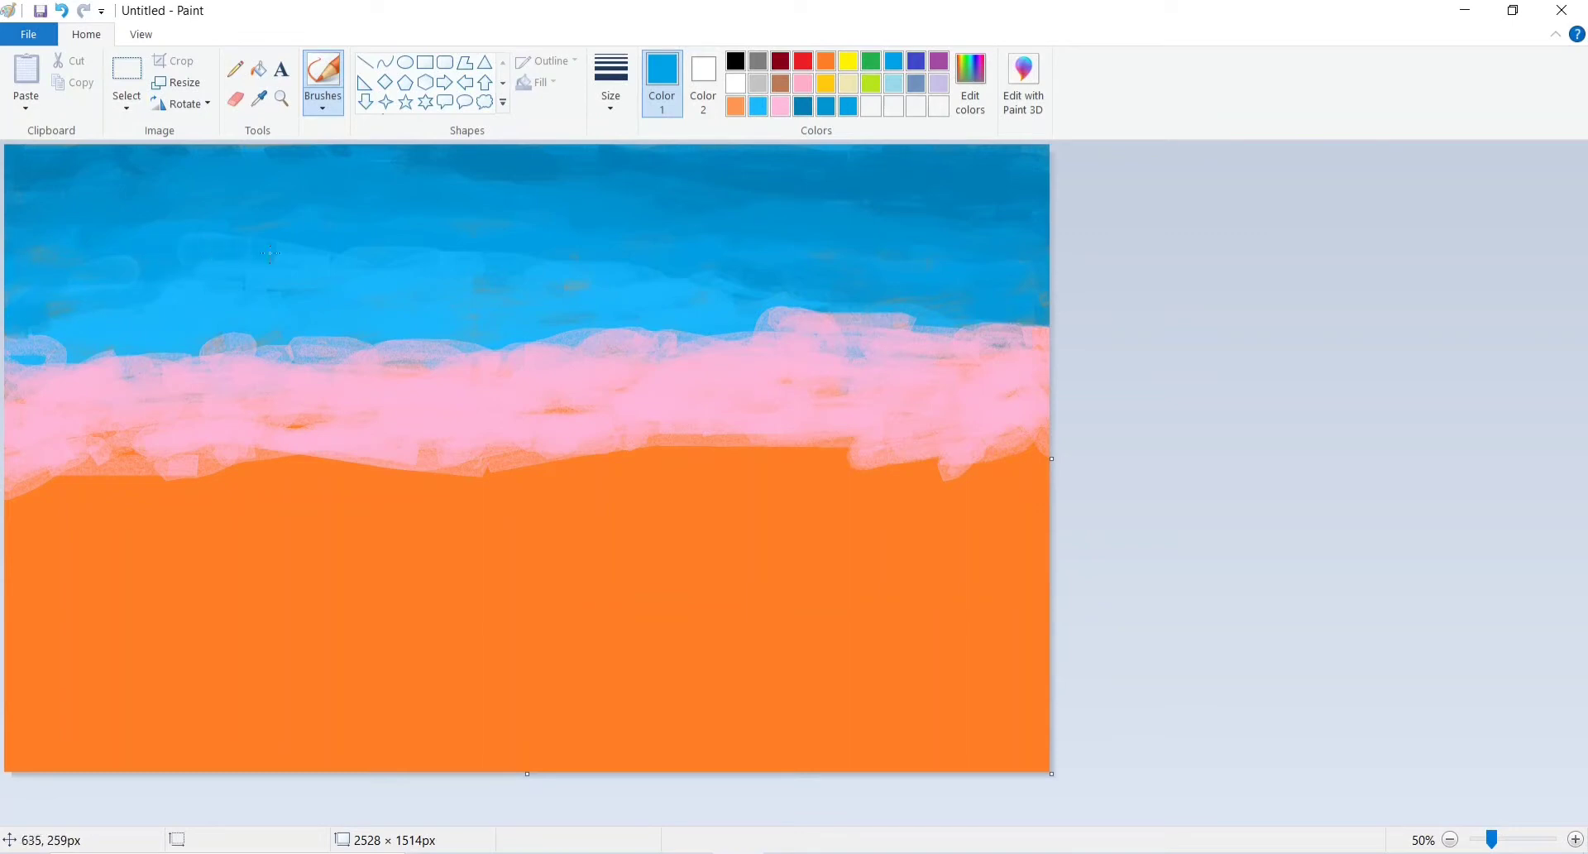
pyautogui.moveTo(495, 286)
pyautogui.mouseDown()
pyautogui.moveTo(646, 299)
pyautogui.moveTo(716, 275)
pyautogui.mouseUp()
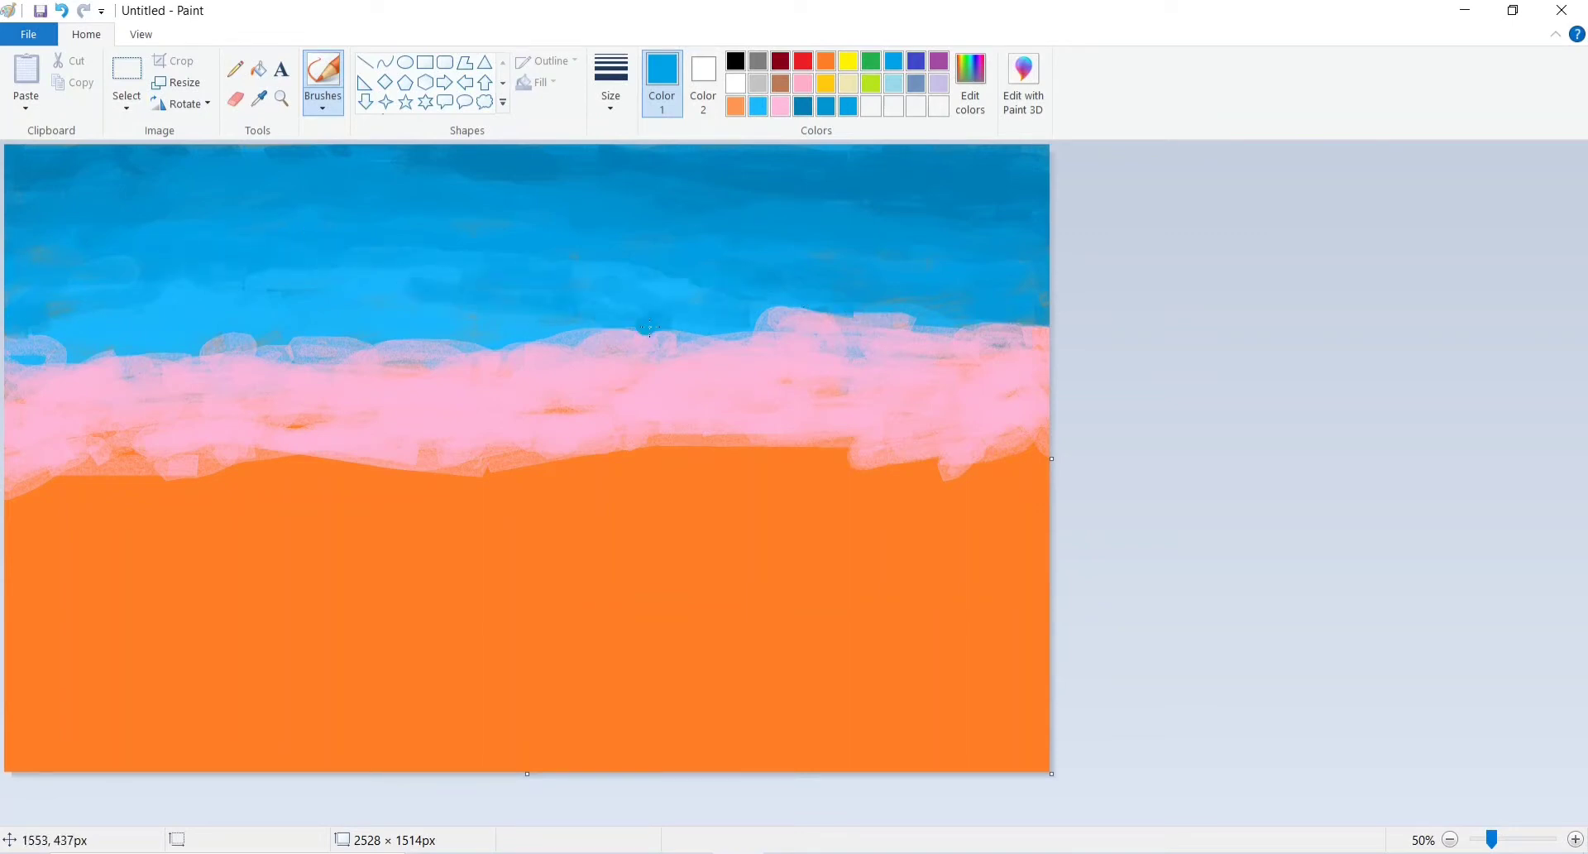
pyautogui.moveTo(831, 317)
pyautogui.mouseDown()
pyautogui.moveTo(1008, 354)
pyautogui.moveTo(890, 342)
pyautogui.moveTo(968, 343)
pyautogui.mouseUp()
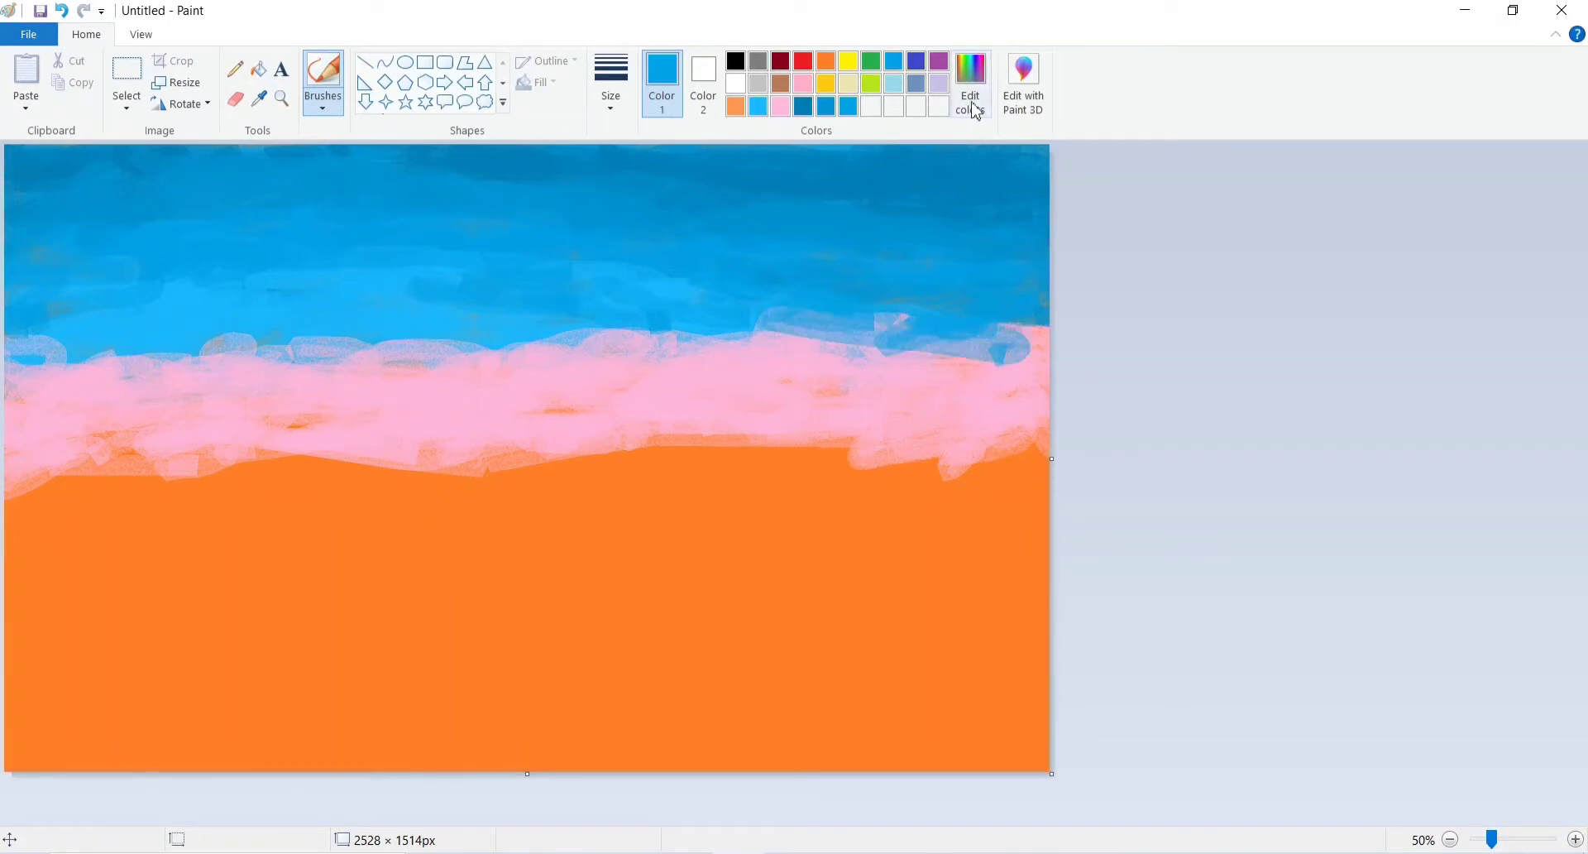
# Brush a lighter custom blue over the right part and upper edge of the pink band.
pyautogui.click(971, 82)
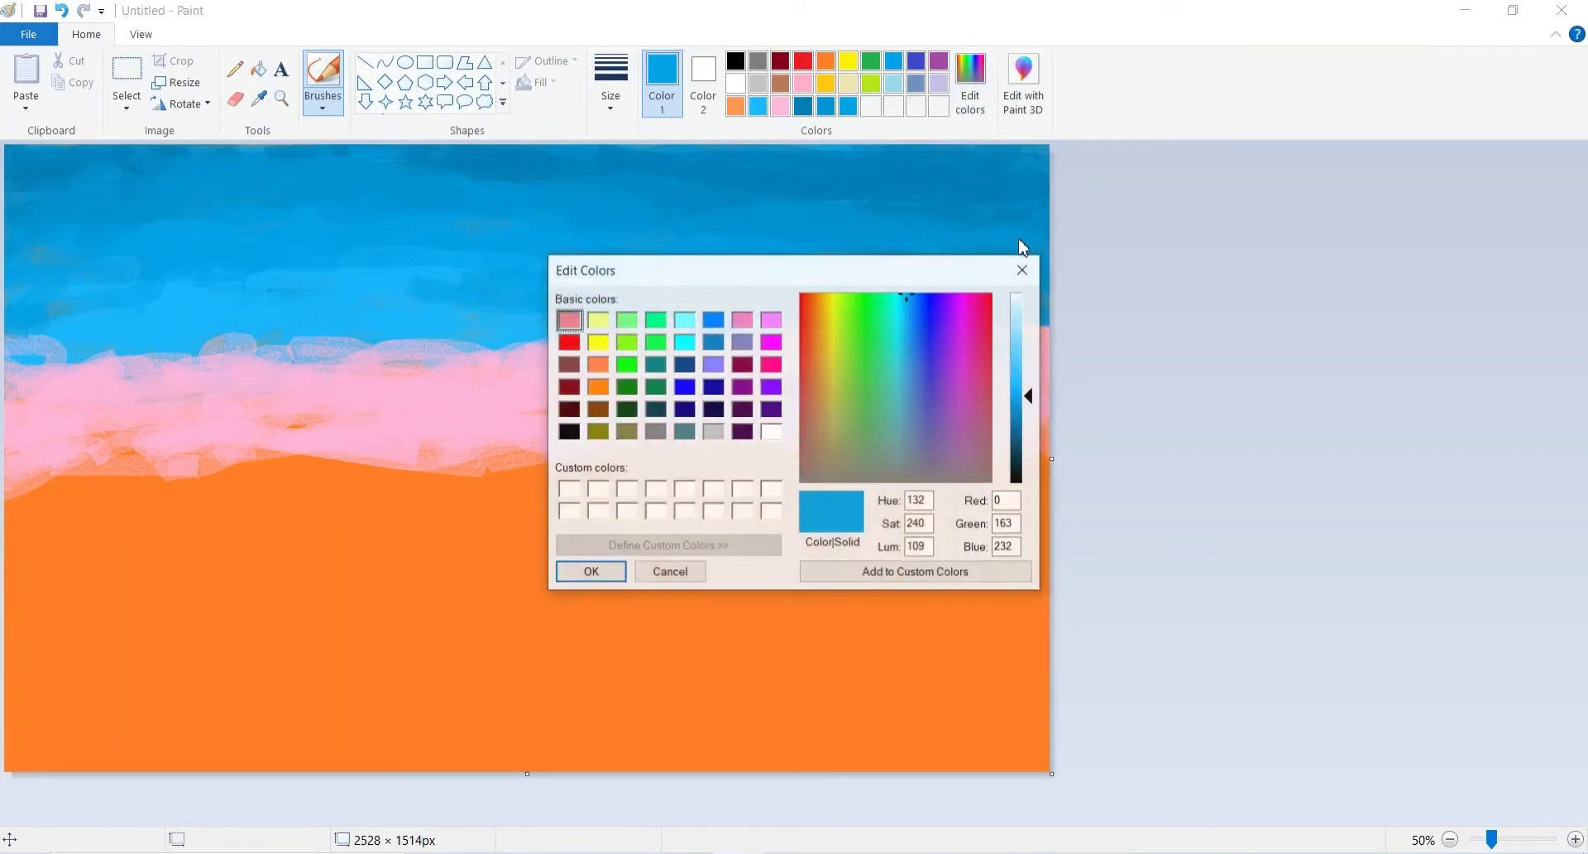
pyautogui.click(1026, 358)
pyautogui.click(587, 572)
pyautogui.moveTo(944, 368)
pyautogui.mouseDown()
pyautogui.moveTo(1072, 328)
pyautogui.moveTo(795, 343)
pyautogui.moveTo(1040, 383)
pyautogui.mouseUp()
pyautogui.moveTo(903, 325)
pyautogui.mouseDown()
pyautogui.moveTo(617, 336)
pyautogui.moveTo(694, 371)
pyautogui.moveTo(569, 356)
pyautogui.moveTo(721, 357)
pyautogui.moveTo(309, 362)
pyautogui.moveTo(901, 422)
pyautogui.moveTo(740, 417)
pyautogui.moveTo(967, 345)
pyautogui.moveTo(993, 402)
pyautogui.moveTo(973, 379)
pyautogui.moveTo(1016, 386)
pyautogui.moveTo(993, 445)
pyautogui.moveTo(783, 440)
pyautogui.moveTo(1189, 468)
pyautogui.mouseUp()
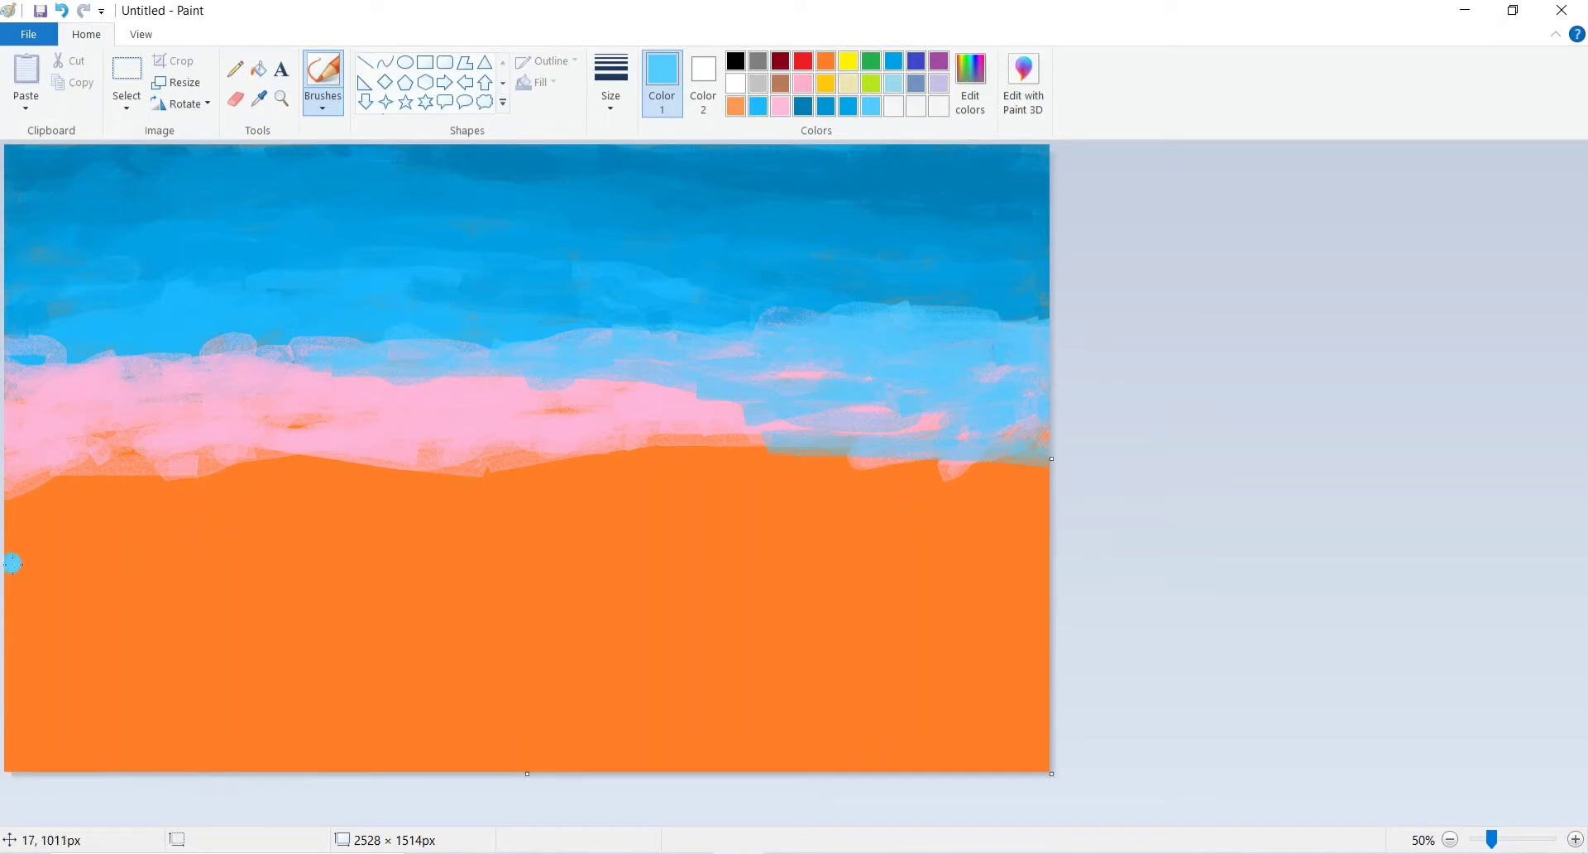
pyautogui.moveTo(13, 563)
pyautogui.mouseDown()
pyautogui.moveTo(276, 557)
pyautogui.moveTo(431, 439)
pyautogui.moveTo(535, 488)
pyautogui.mouseUp()
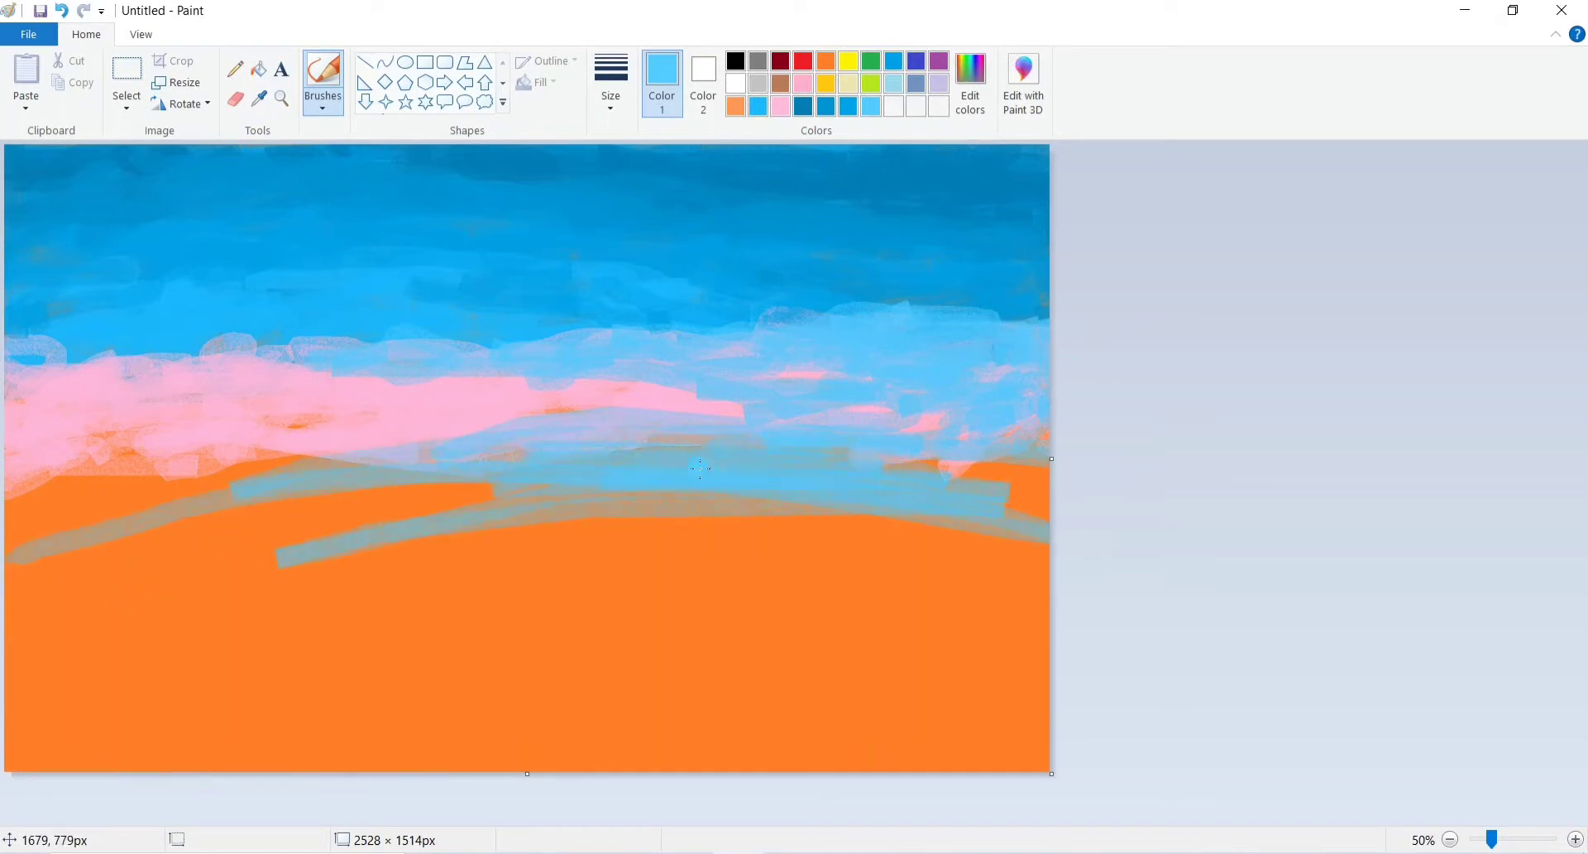
pyautogui.hotkey('ctrl', 'z')
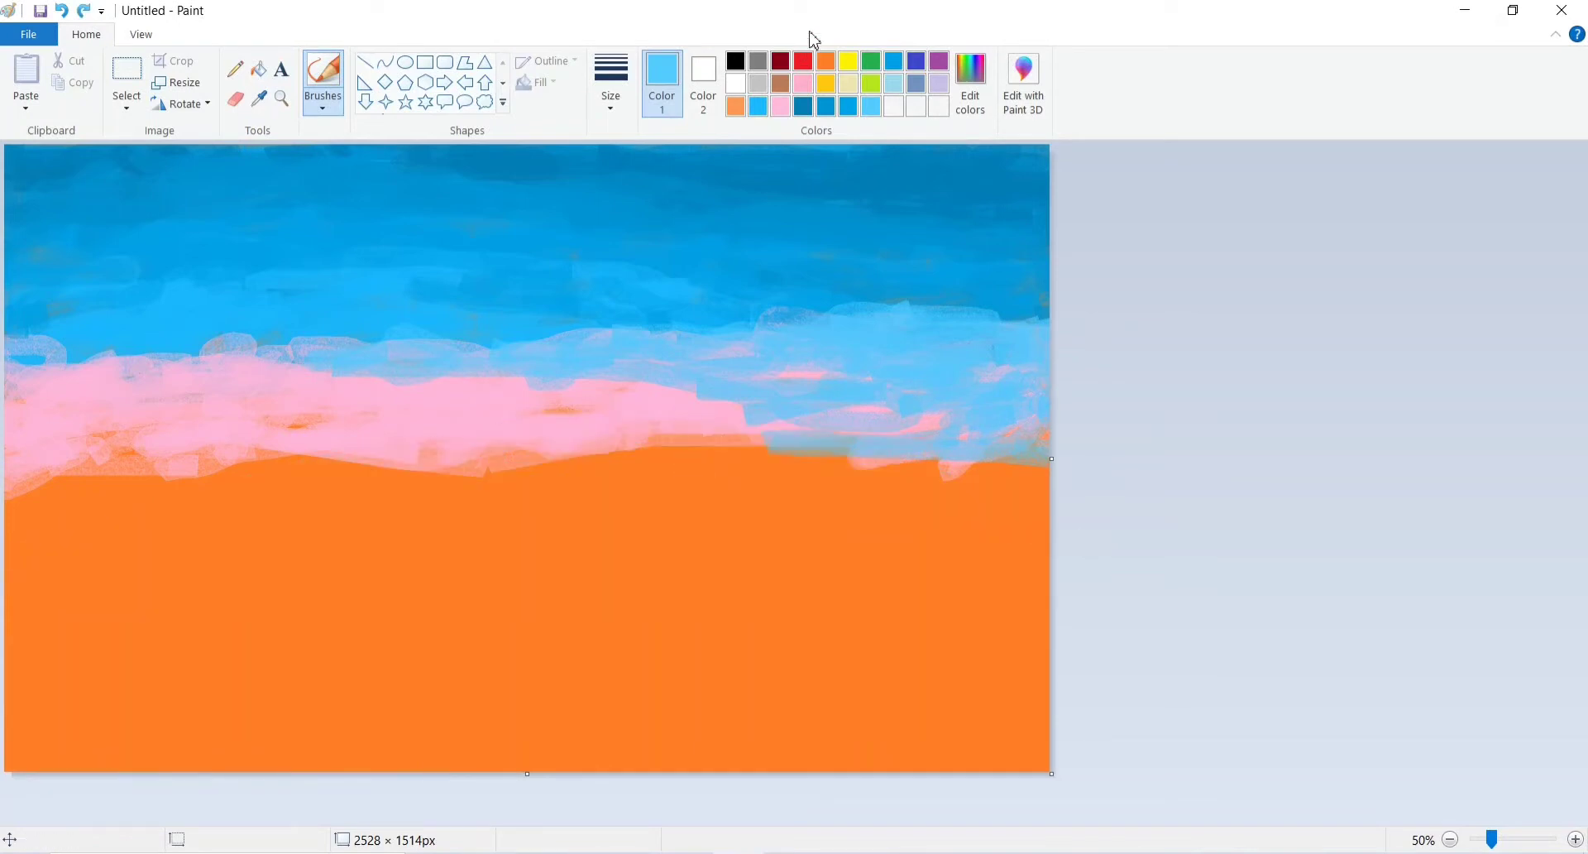
# Brush yellow and gold streaks along the lower edge of the pink band, thickest on its right part.
pyautogui.click(849, 62)
pyautogui.moveTo(782, 460)
pyautogui.mouseDown()
pyautogui.moveTo(1143, 476)
pyautogui.moveTo(667, 454)
pyautogui.moveTo(769, 436)
pyautogui.moveTo(805, 406)
pyautogui.moveTo(945, 437)
pyautogui.moveTo(829, 434)
pyautogui.moveTo(823, 396)
pyautogui.moveTo(1023, 423)
pyautogui.moveTo(871, 463)
pyautogui.moveTo(968, 441)
pyautogui.moveTo(1026, 469)
pyautogui.moveTo(431, 439)
pyautogui.moveTo(537, 430)
pyautogui.moveTo(368, 459)
pyautogui.moveTo(861, 486)
pyautogui.moveTo(834, 458)
pyautogui.moveTo(368, 484)
pyautogui.mouseUp()
pyautogui.click(826, 84)
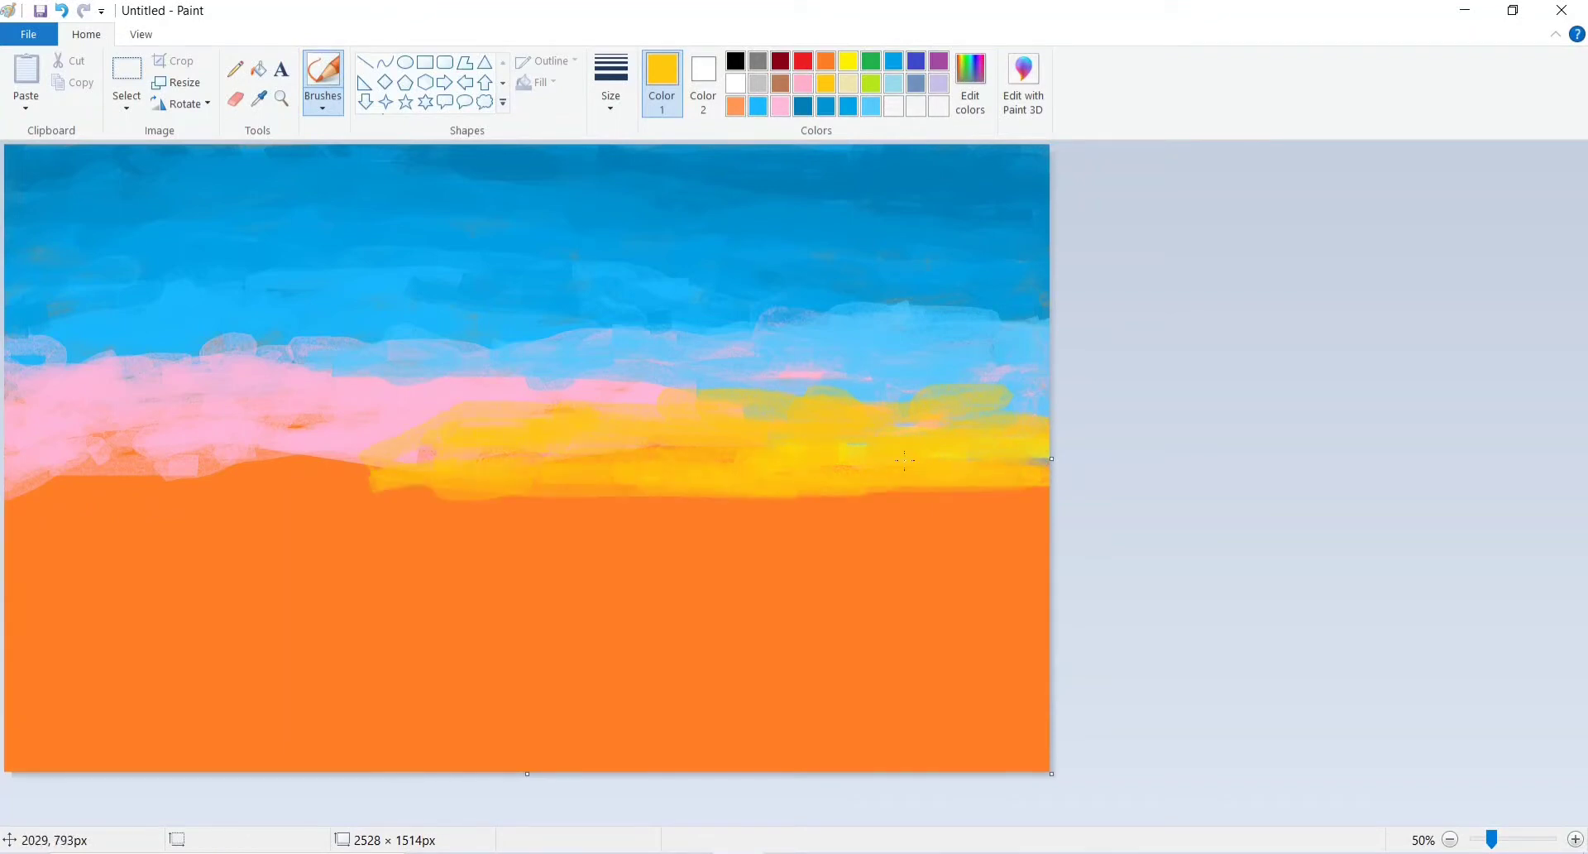
pyautogui.moveTo(878, 468)
pyautogui.mouseDown()
pyautogui.moveTo(1034, 515)
pyautogui.moveTo(915, 495)
pyautogui.moveTo(810, 555)
pyautogui.moveTo(669, 510)
pyautogui.moveTo(1081, 499)
pyautogui.mouseUp()
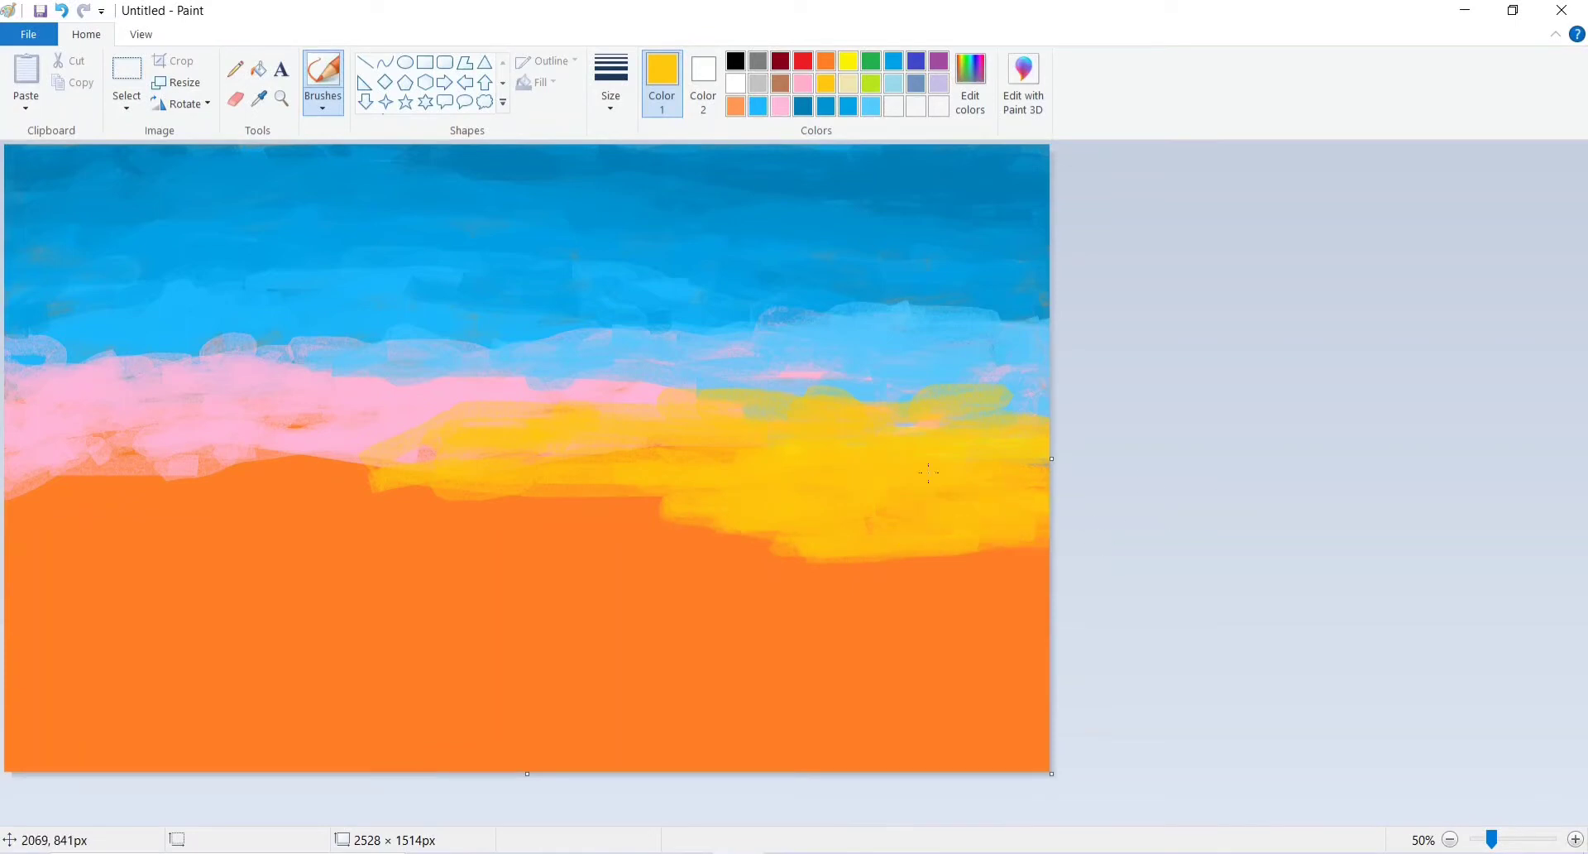
pyautogui.moveTo(474, 492)
pyautogui.mouseDown()
pyautogui.moveTo(365, 442)
pyautogui.moveTo(9, 492)
pyautogui.moveTo(107, 451)
pyautogui.moveTo(157, 501)
pyautogui.moveTo(145, 476)
pyautogui.moveTo(73, 542)
pyautogui.moveTo(384, 521)
pyautogui.moveTo(412, 543)
pyautogui.moveTo(446, 499)
pyautogui.moveTo(348, 509)
pyautogui.moveTo(401, 535)
pyautogui.moveTo(607, 487)
pyautogui.moveTo(496, 521)
pyautogui.moveTo(669, 511)
pyautogui.moveTo(725, 554)
pyautogui.moveTo(330, 543)
pyautogui.moveTo(528, 546)
pyautogui.moveTo(700, 496)
pyautogui.moveTo(773, 499)
pyautogui.moveTo(684, 546)
pyautogui.moveTo(942, 540)
pyautogui.moveTo(756, 514)
pyautogui.moveTo(1019, 558)
pyautogui.moveTo(853, 517)
pyautogui.mouseUp()
# Blend orange strokes over the lower and right parts of the gold band, leaving some gold streaks showing.
pyautogui.click(825, 65)
pyautogui.moveTo(622, 567)
pyautogui.mouseDown()
pyautogui.moveTo(586, 495)
pyautogui.moveTo(677, 522)
pyautogui.moveTo(497, 489)
pyautogui.moveTo(383, 522)
pyautogui.moveTo(301, 514)
pyautogui.moveTo(597, 568)
pyautogui.mouseUp()
pyautogui.moveTo(248, 492)
pyautogui.mouseDown()
pyautogui.moveTo(207, 529)
pyautogui.moveTo(25, 513)
pyautogui.moveTo(207, 534)
pyautogui.moveTo(116, 488)
pyautogui.mouseUp()
pyautogui.moveTo(769, 548)
pyautogui.mouseDown()
pyautogui.moveTo(849, 510)
pyautogui.moveTo(1082, 469)
pyautogui.moveTo(1097, 392)
pyautogui.moveTo(773, 412)
pyautogui.moveTo(728, 432)
pyautogui.moveTo(767, 439)
pyautogui.moveTo(607, 413)
pyautogui.moveTo(1111, 390)
pyautogui.moveTo(719, 396)
pyautogui.mouseUp()
pyautogui.moveTo(929, 435)
pyautogui.mouseDown()
pyautogui.moveTo(935, 471)
pyautogui.moveTo(695, 417)
pyautogui.moveTo(934, 481)
pyautogui.mouseUp()
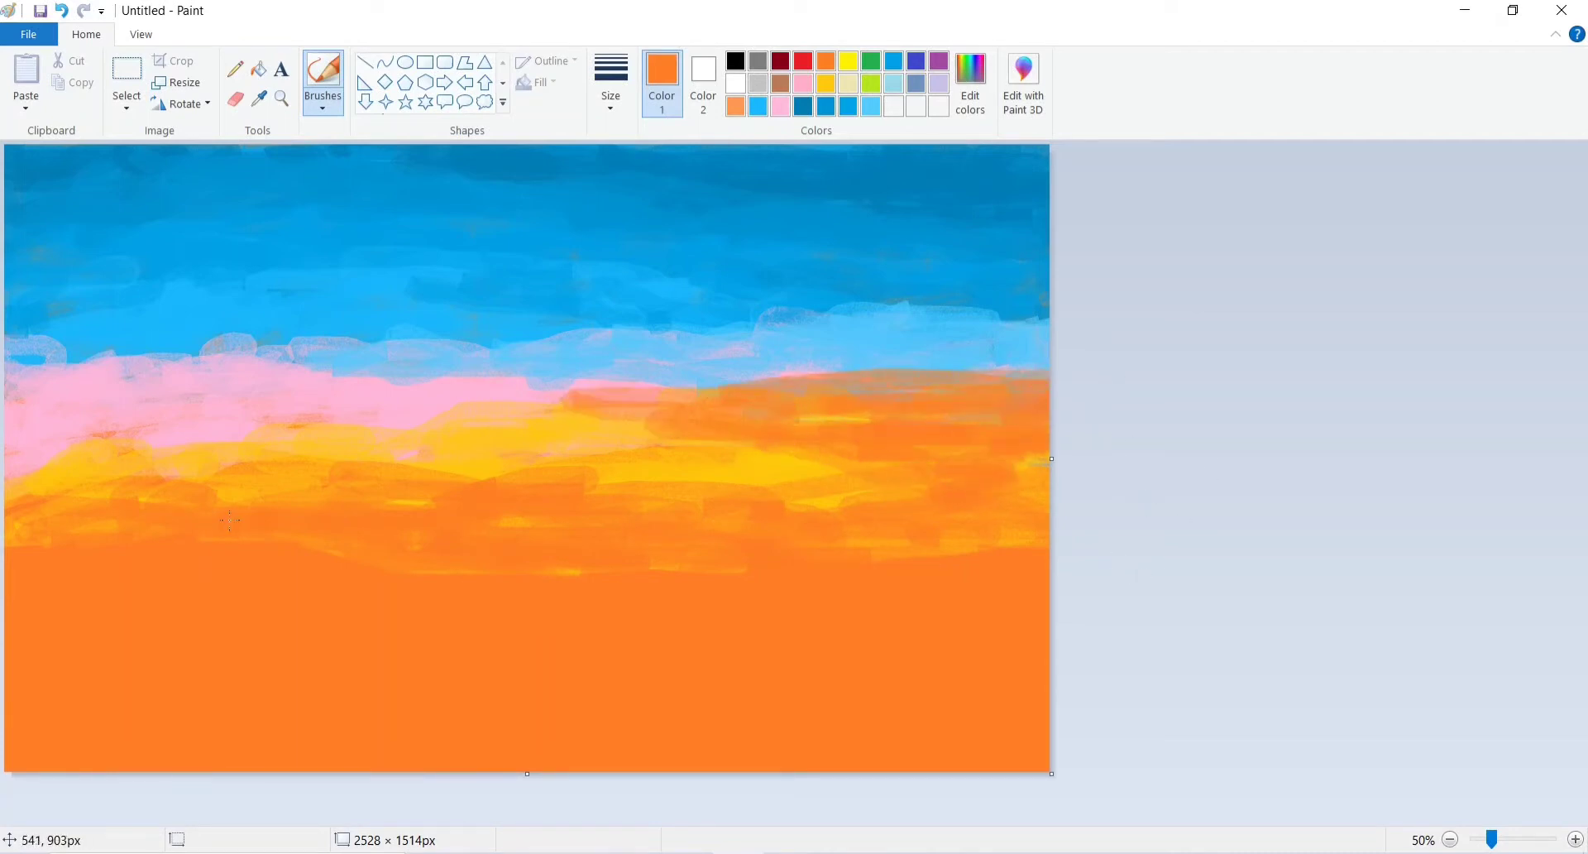
# Add pink cloud streaks over the orange and gold bands and along the lower blue sky.
pyautogui.click(781, 105)
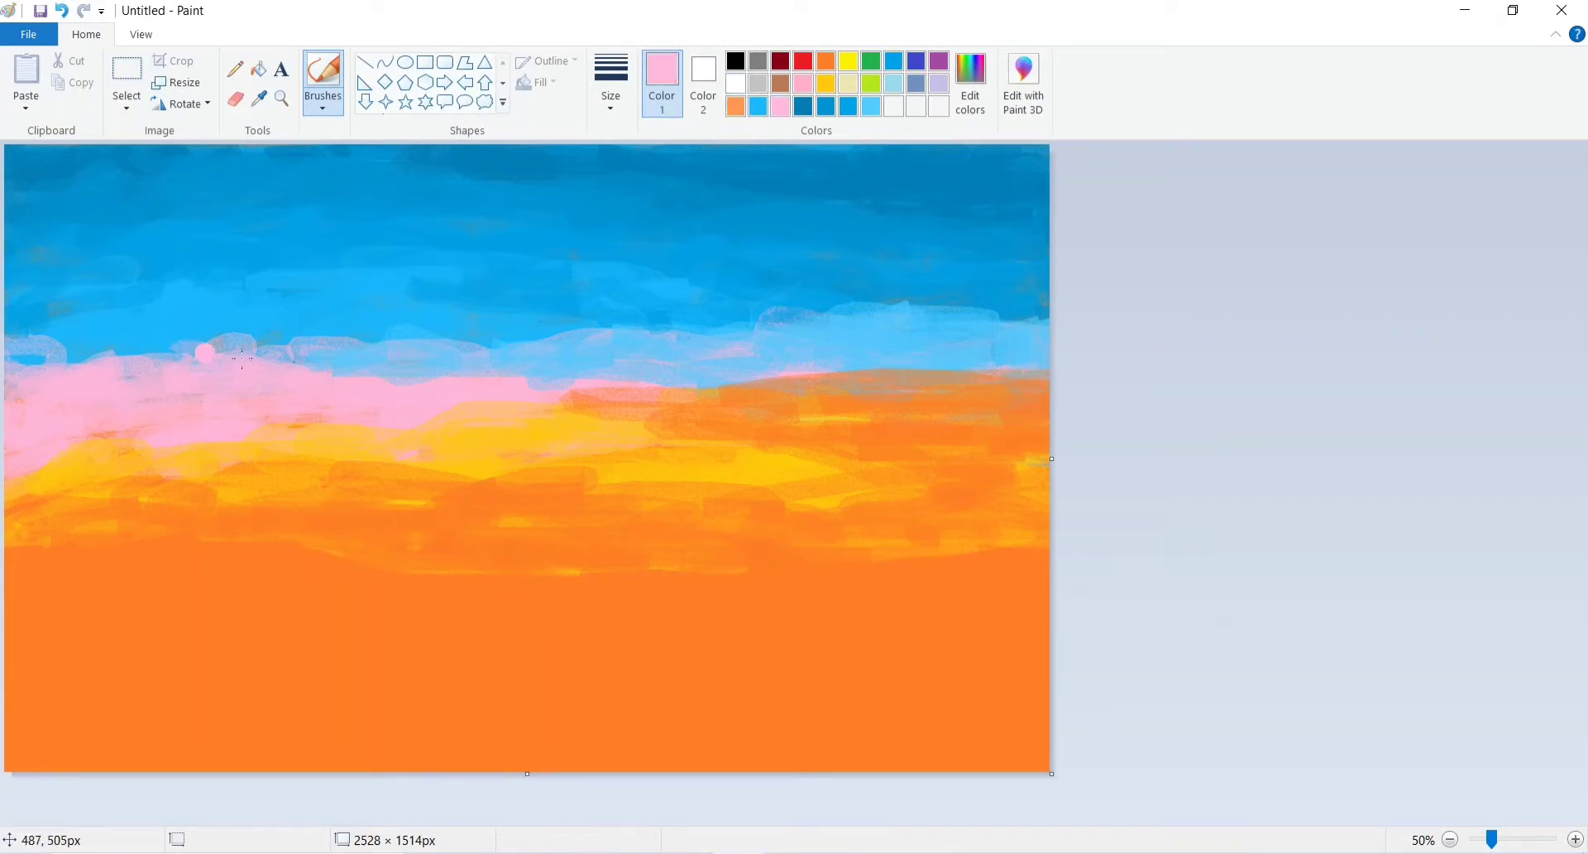
pyautogui.moveTo(205, 354)
pyautogui.mouseDown()
pyautogui.moveTo(66, 358)
pyautogui.moveTo(199, 351)
pyautogui.mouseUp()
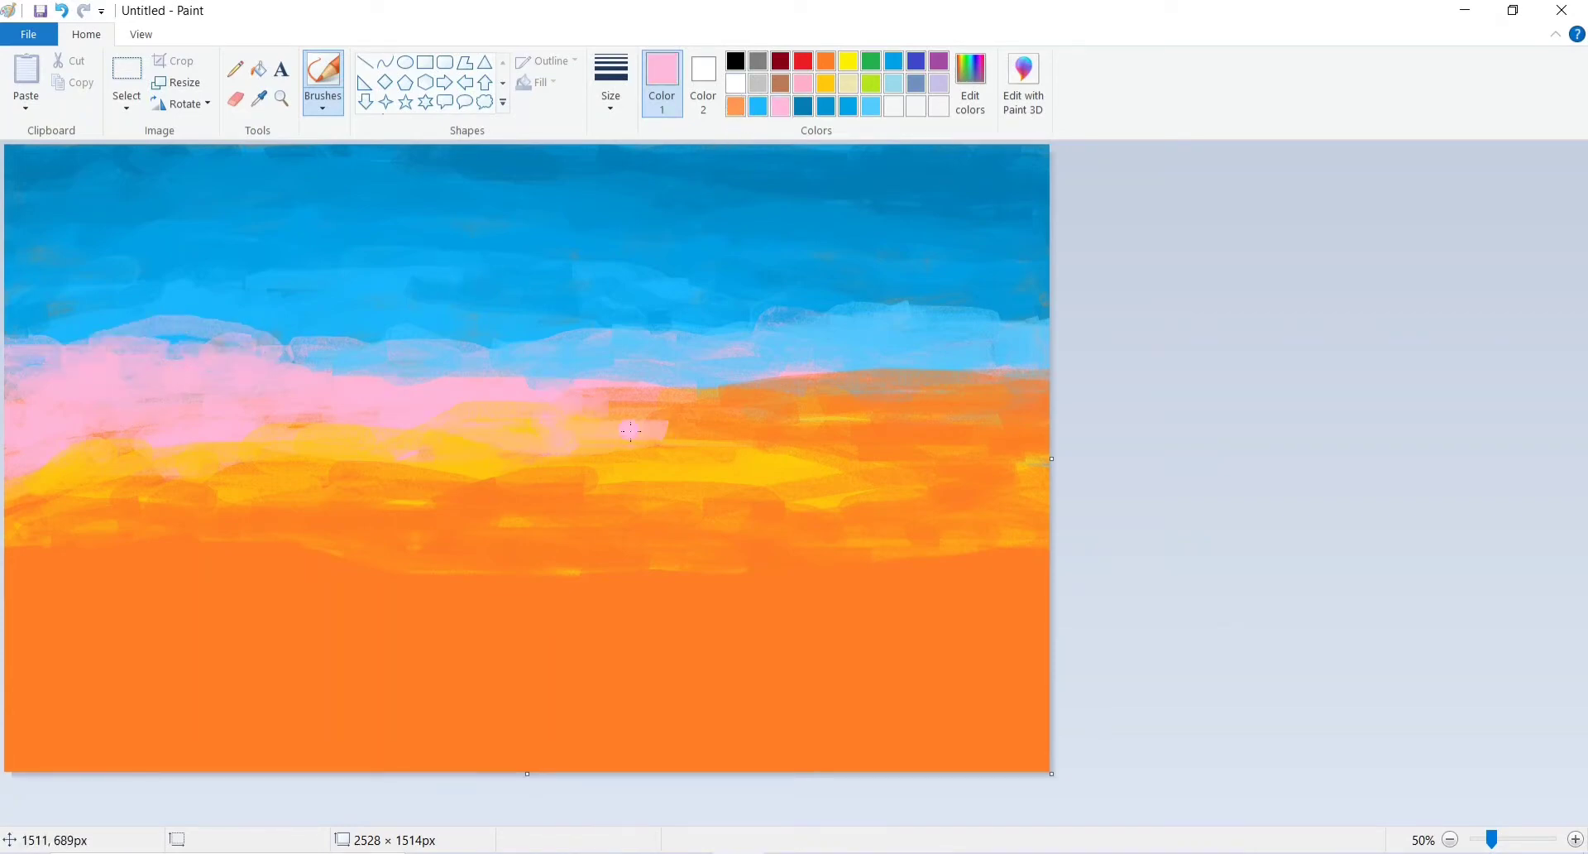
pyautogui.moveTo(630, 430)
pyautogui.mouseDown()
pyautogui.moveTo(900, 385)
pyautogui.moveTo(703, 401)
pyautogui.moveTo(928, 396)
pyautogui.moveTo(1014, 355)
pyautogui.moveTo(588, 387)
pyautogui.moveTo(848, 417)
pyautogui.moveTo(818, 474)
pyautogui.moveTo(568, 488)
pyautogui.moveTo(125, 454)
pyautogui.moveTo(25, 506)
pyautogui.mouseUp()
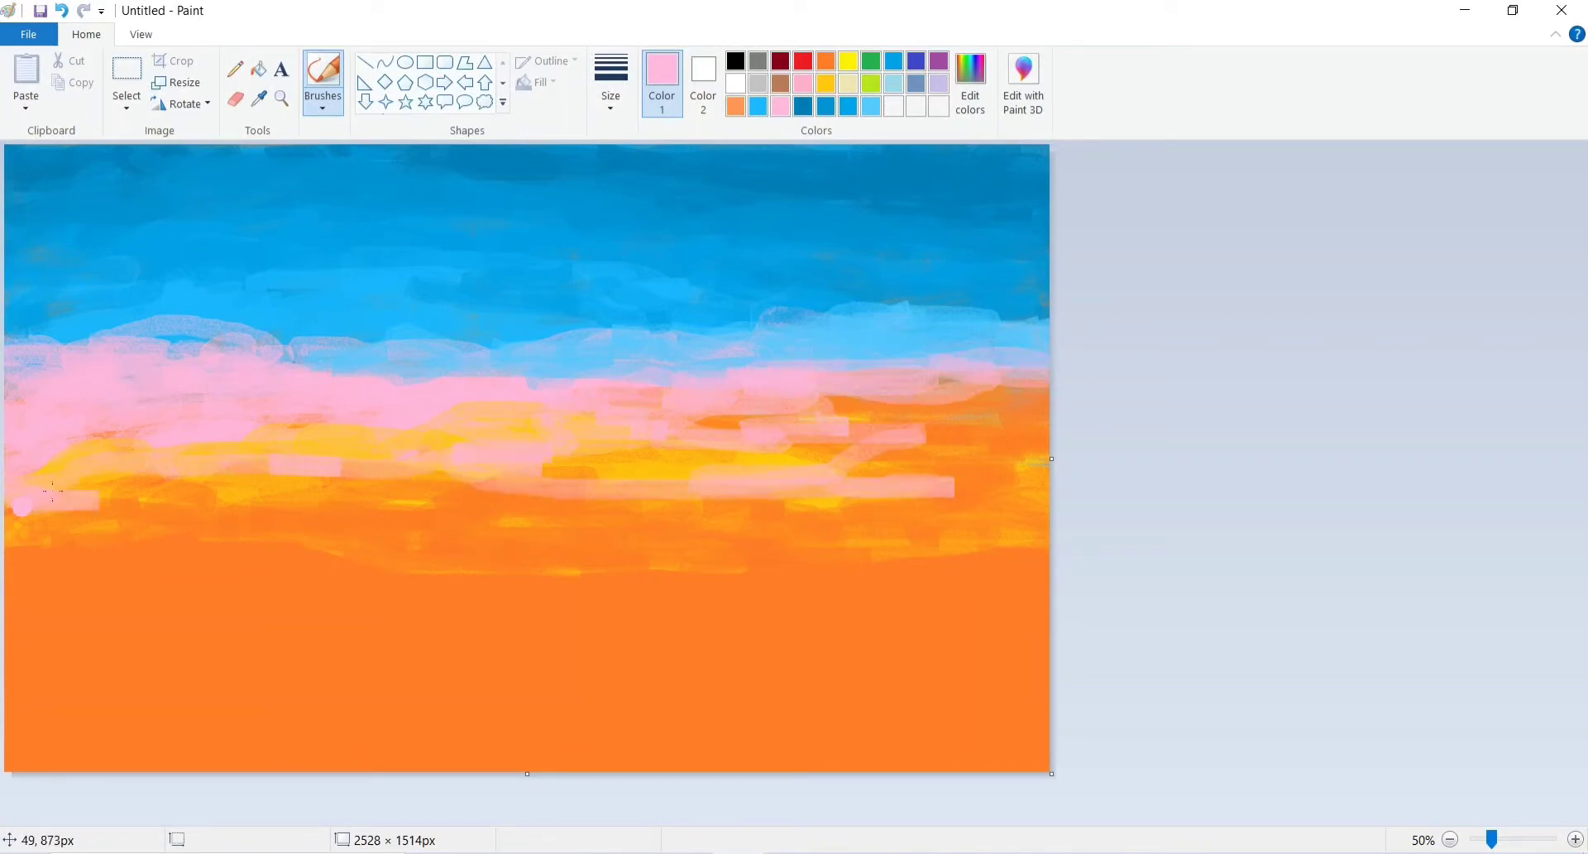
pyautogui.moveTo(1026, 455)
pyautogui.mouseDown()
pyautogui.moveTo(967, 417)
pyautogui.moveTo(1013, 466)
pyautogui.moveTo(755, 460)
pyautogui.mouseUp()
pyautogui.moveTo(473, 374)
pyautogui.mouseDown()
pyautogui.moveTo(408, 350)
pyautogui.moveTo(456, 337)
pyautogui.moveTo(622, 354)
pyautogui.moveTo(421, 298)
pyautogui.moveTo(325, 315)
pyautogui.moveTo(593, 331)
pyautogui.moveTo(1040, 312)
pyautogui.moveTo(955, 331)
pyautogui.moveTo(1044, 300)
pyautogui.mouseUp()
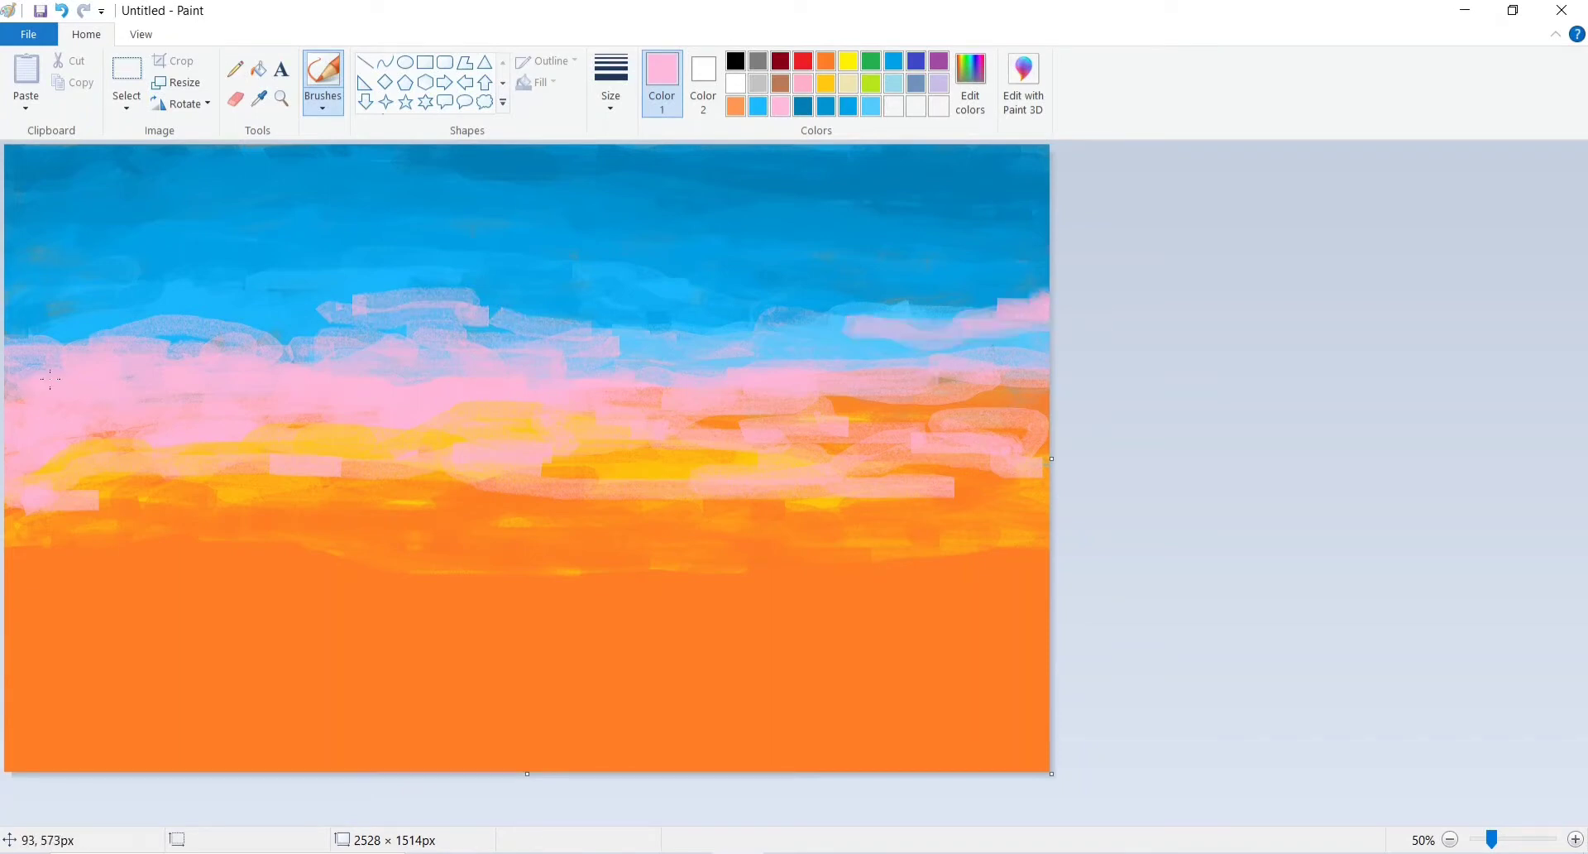
pyautogui.moveTo(91, 308)
pyautogui.mouseDown()
pyautogui.moveTo(5, 308)
pyautogui.moveTo(105, 314)
pyautogui.mouseUp()
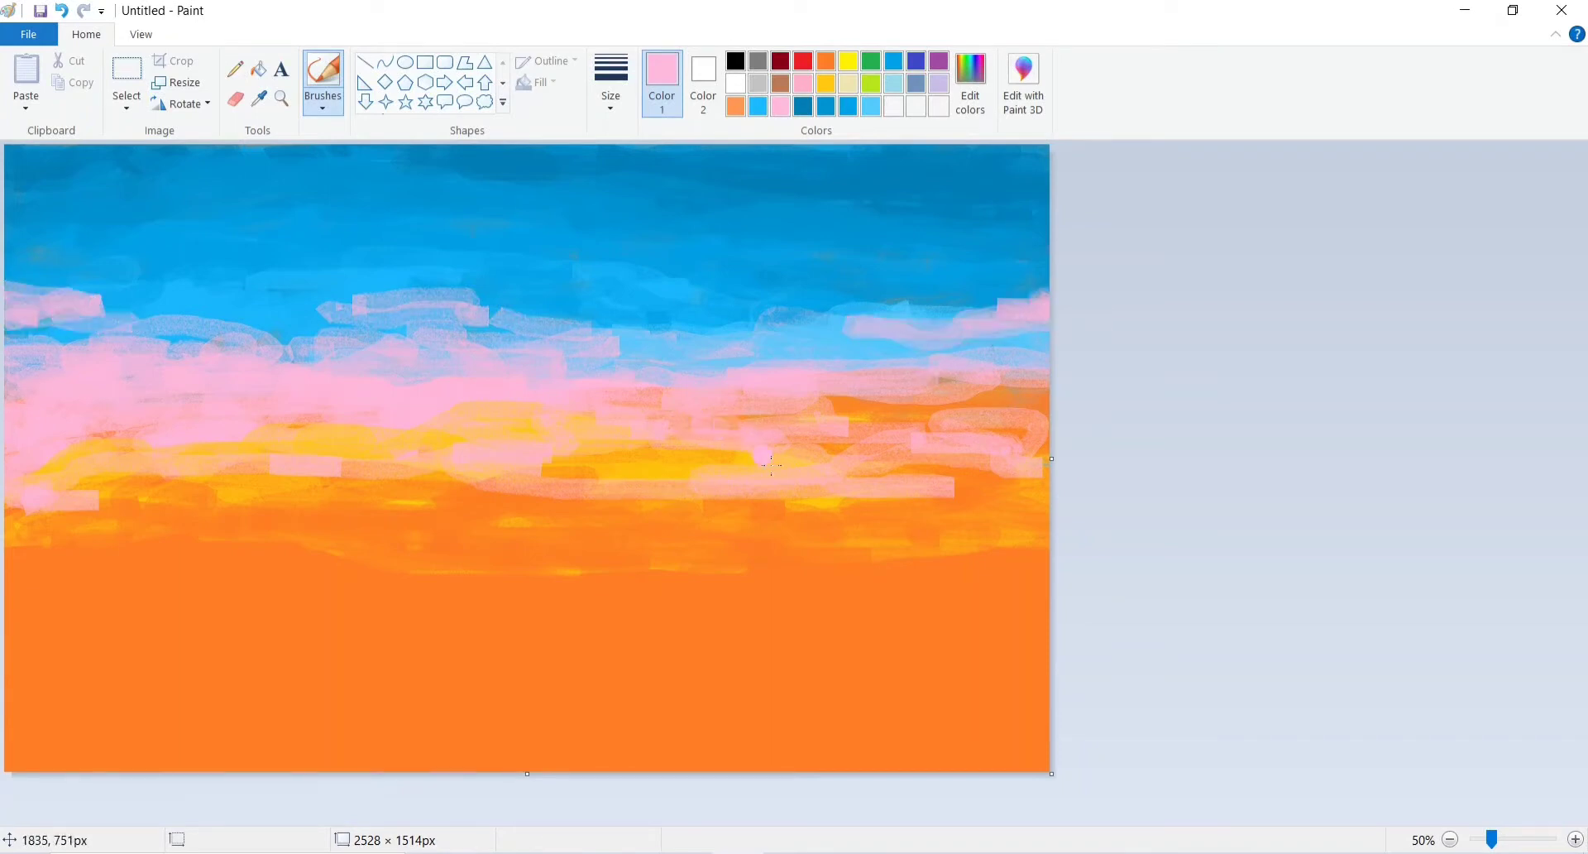
pyautogui.moveTo(771, 465)
pyautogui.mouseDown()
pyautogui.moveTo(876, 532)
pyautogui.moveTo(909, 530)
pyautogui.mouseUp()
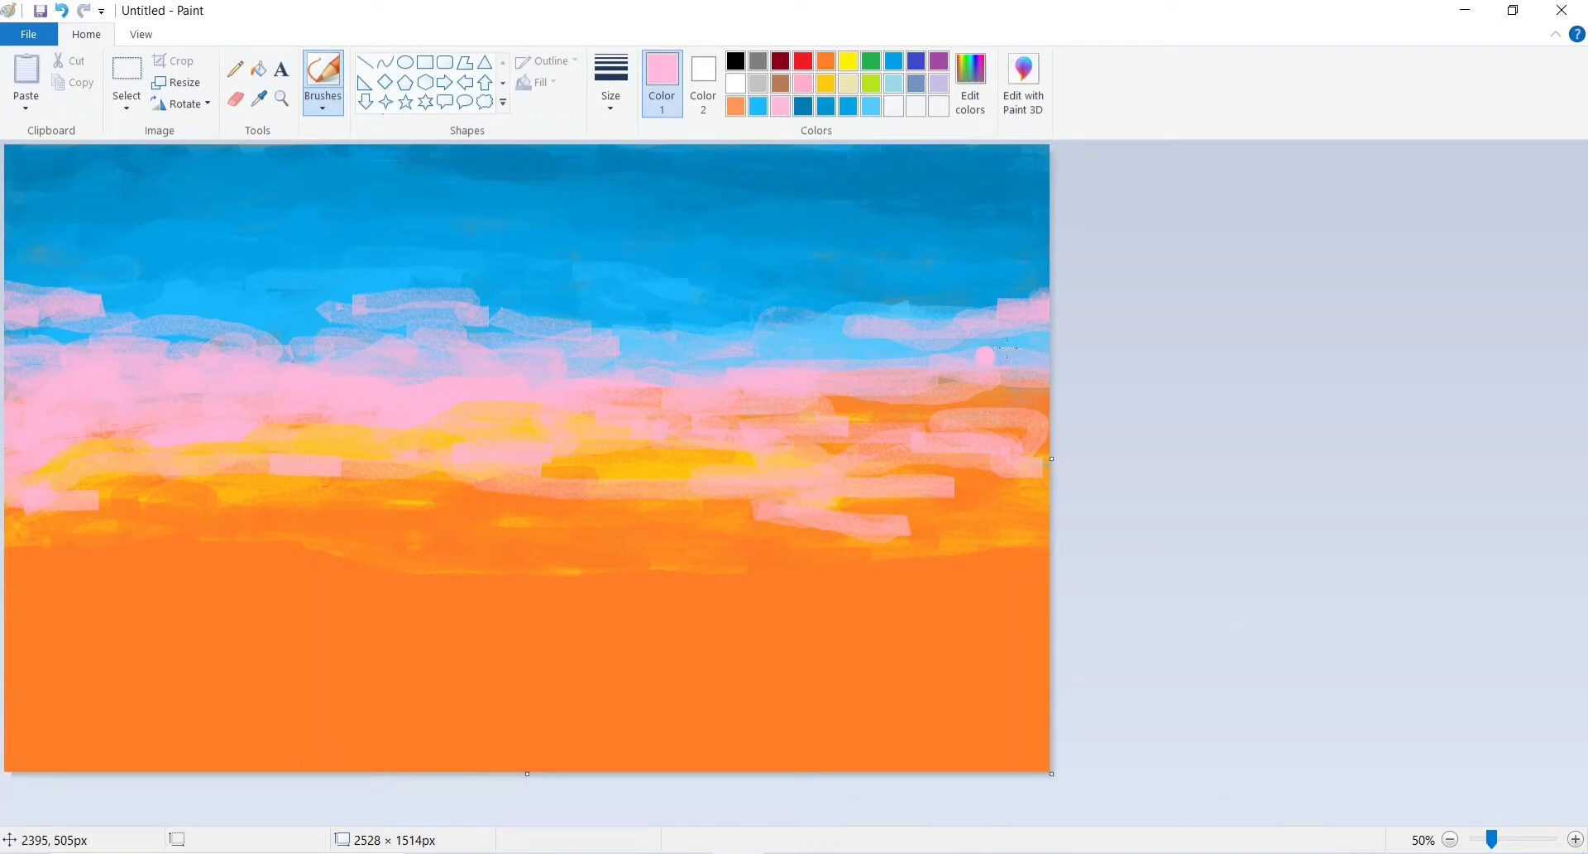
# Mix a custom dark orange (RGB 213, 82, 26) and brush it along the right side of the lower sky.
pyautogui.click(941, 63)
pyautogui.click(971, 97)
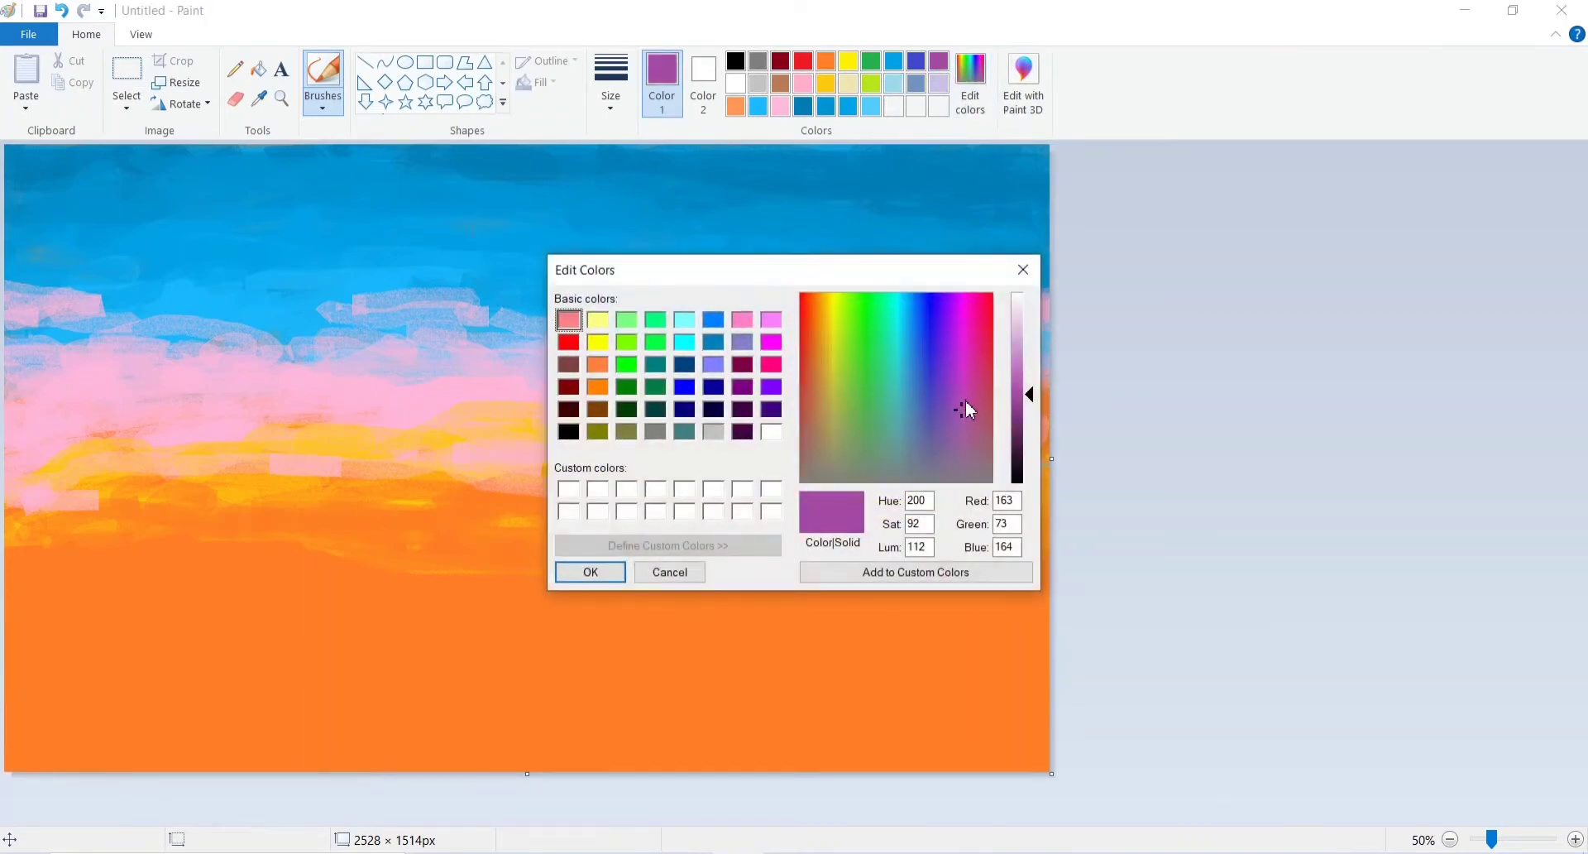
pyautogui.moveTo(972, 398)
pyautogui.mouseDown()
pyautogui.moveTo(971, 374)
pyautogui.moveTo(985, 377)
pyautogui.mouseUp()
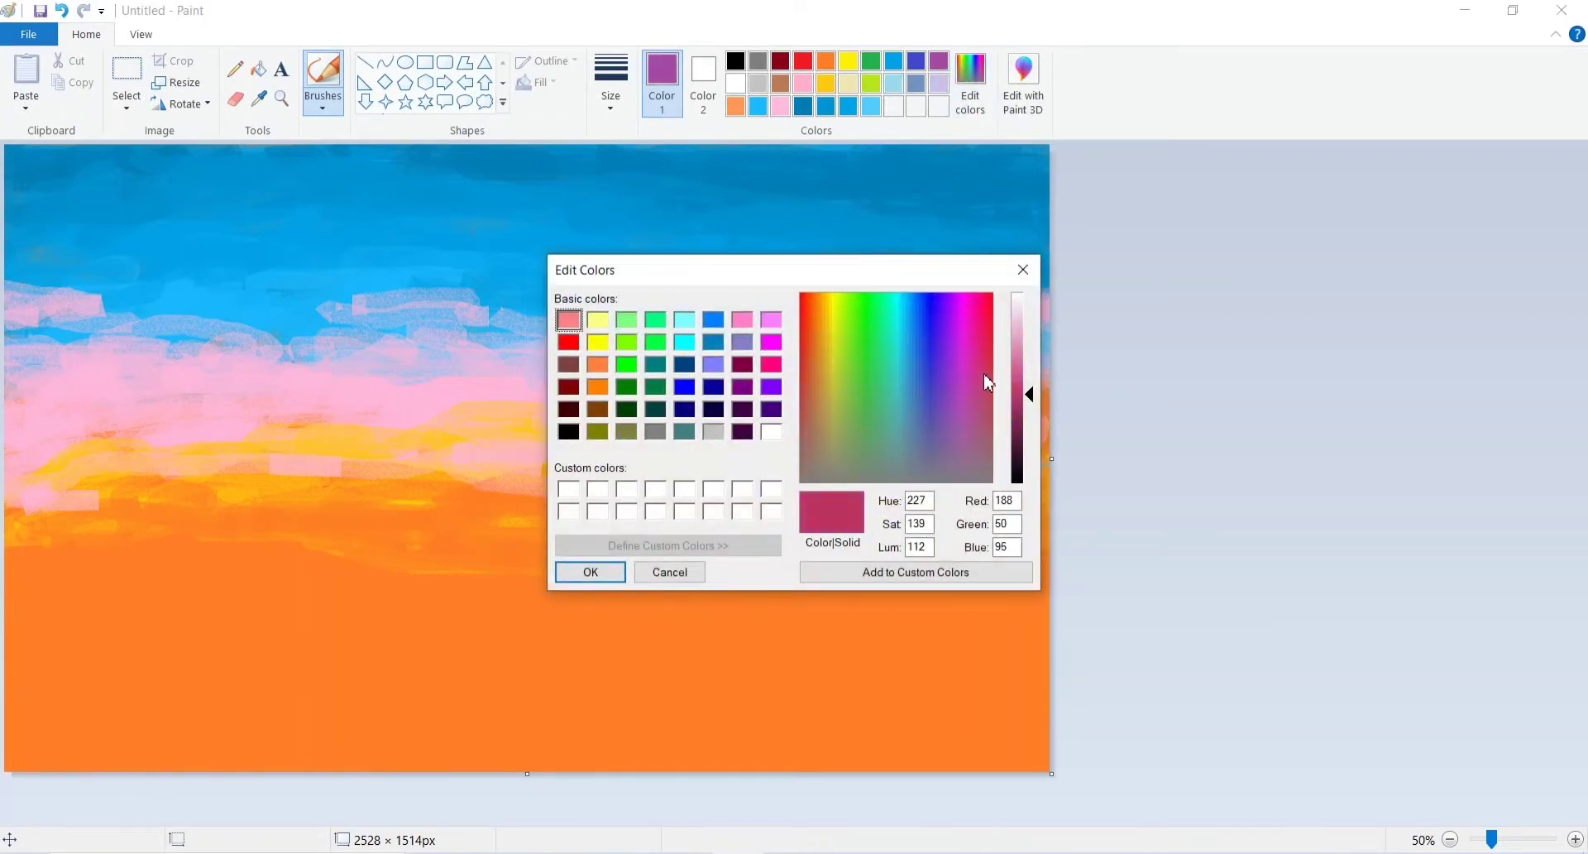
pyautogui.moveTo(815, 363); pyautogui.dragTo(811, 333)
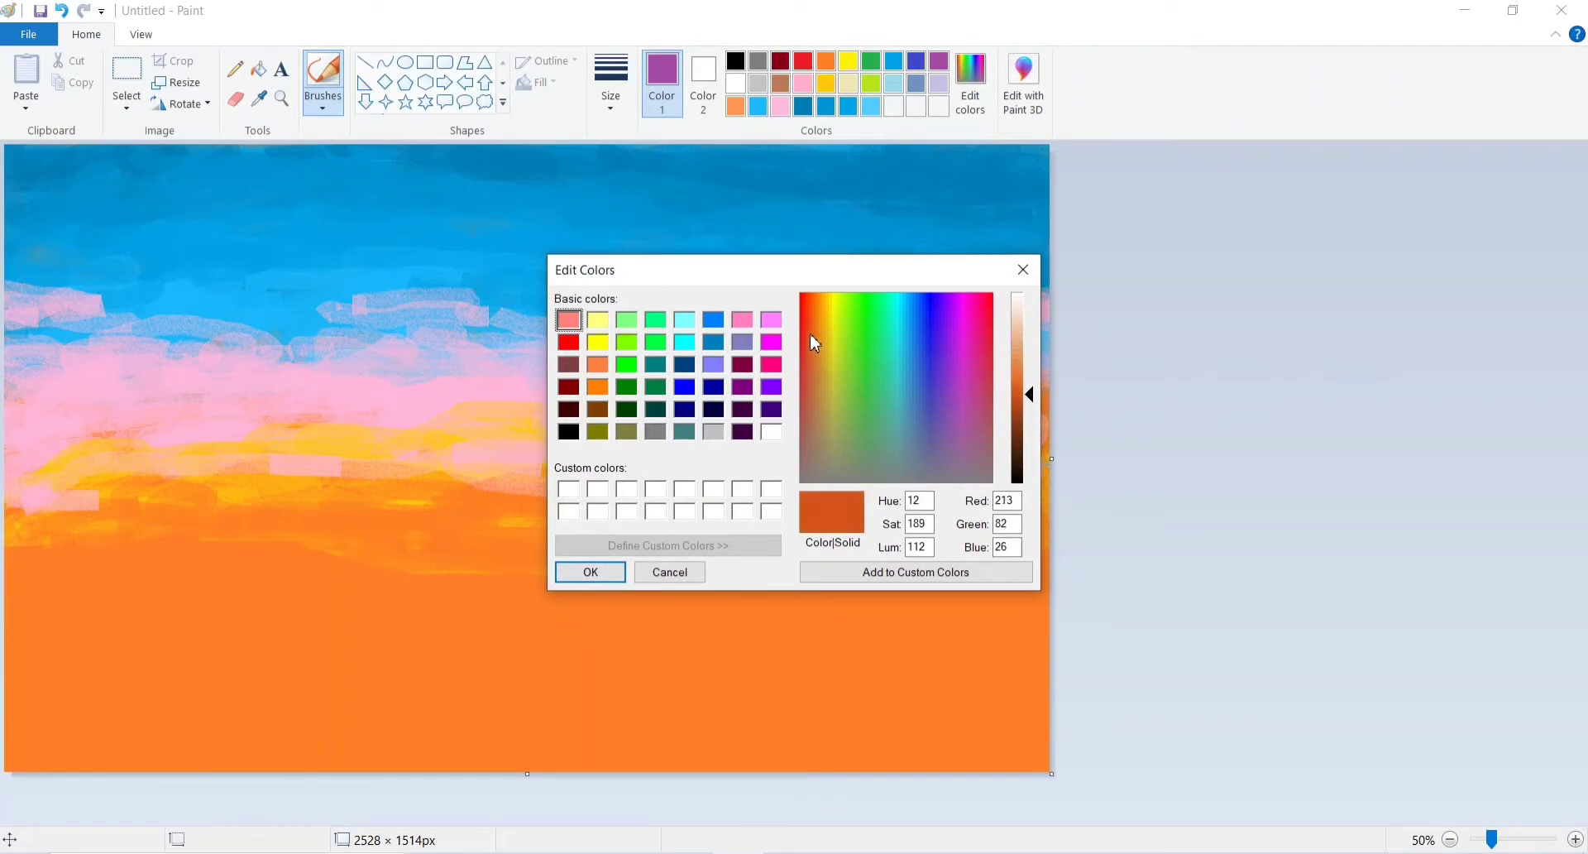
pyautogui.click(597, 577)
pyautogui.moveTo(948, 553); pyautogui.dragTo(788, 538)
pyautogui.moveTo(844, 523)
pyautogui.mouseDown()
pyautogui.moveTo(918, 516)
pyautogui.moveTo(910, 546)
pyautogui.moveTo(949, 536)
pyautogui.moveTo(875, 514)
pyautogui.moveTo(546, 546)
pyautogui.moveTo(1035, 536)
pyautogui.moveTo(1067, 555)
pyautogui.moveTo(725, 513)
pyautogui.mouseUp()
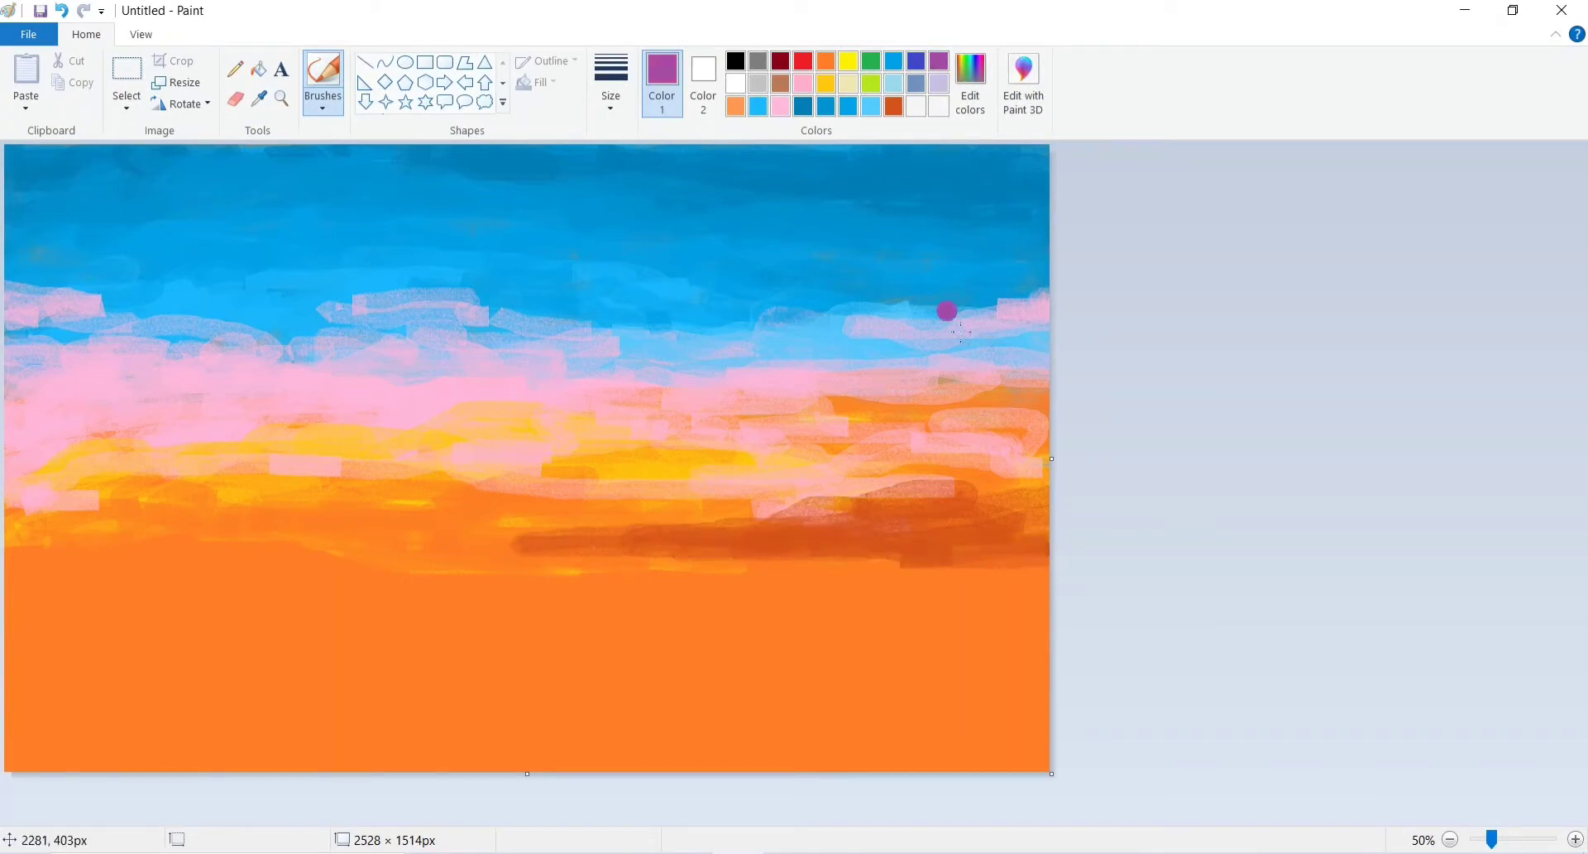
# Build up a purple streak along the right horizon, softening the dark orange around it with orange strokes.
pyautogui.moveTo(1030, 548)
pyautogui.mouseDown()
pyautogui.moveTo(853, 547)
pyautogui.moveTo(882, 523)
pyautogui.moveTo(1078, 523)
pyautogui.moveTo(629, 567)
pyautogui.moveTo(527, 559)
pyautogui.mouseUp()
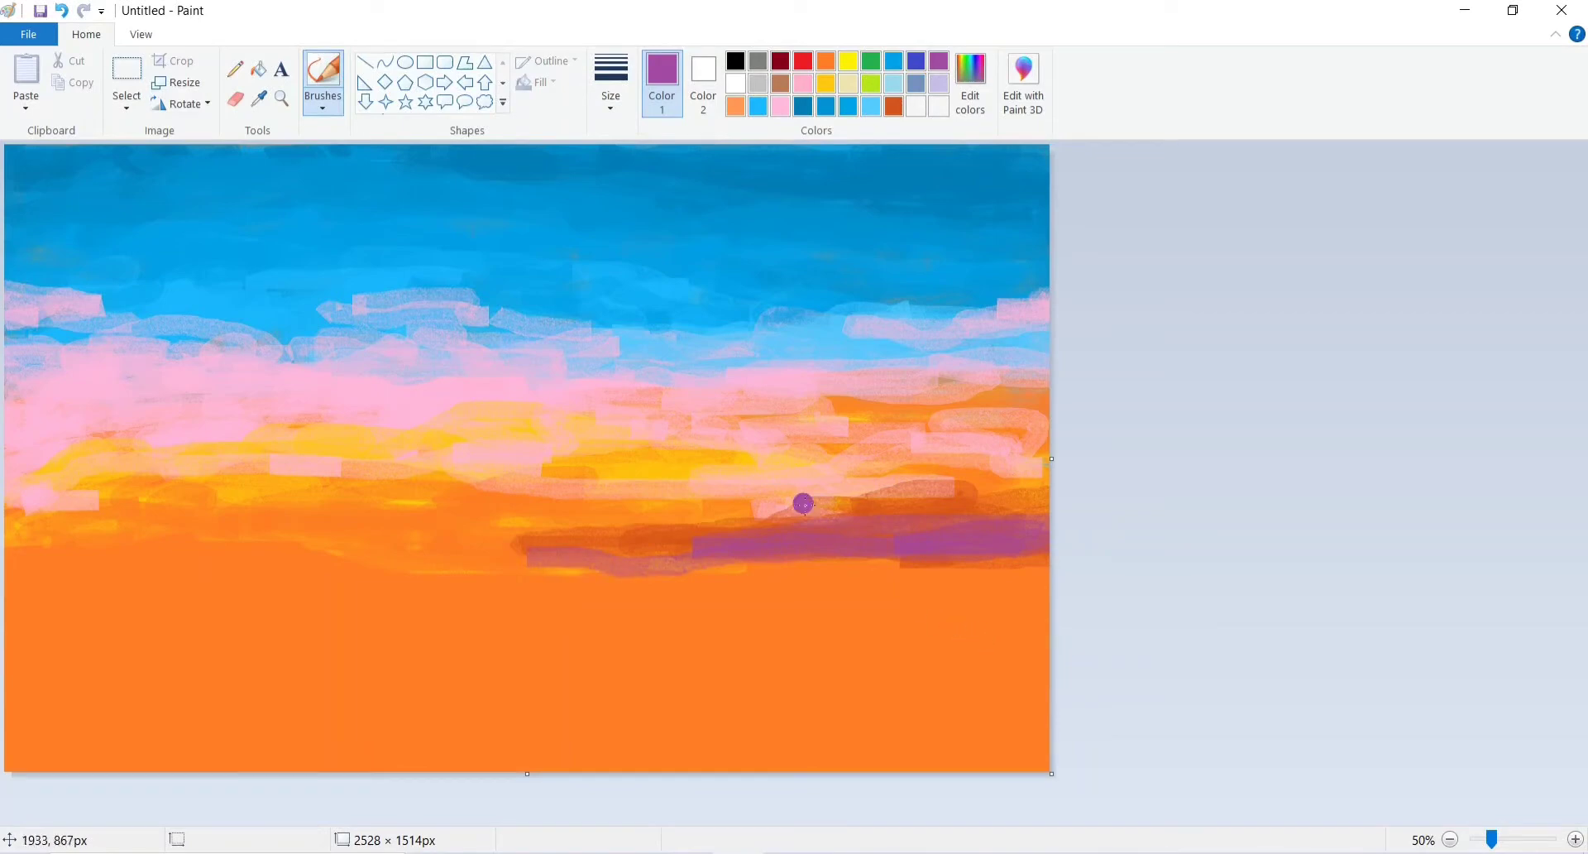
pyautogui.click(826, 70)
pyautogui.moveTo(524, 548); pyautogui.dragTo(757, 515)
pyautogui.moveTo(577, 522)
pyautogui.mouseDown()
pyautogui.moveTo(1010, 529)
pyautogui.moveTo(891, 502)
pyautogui.moveTo(968, 514)
pyautogui.mouseUp()
pyautogui.moveTo(618, 550); pyautogui.dragTo(763, 544)
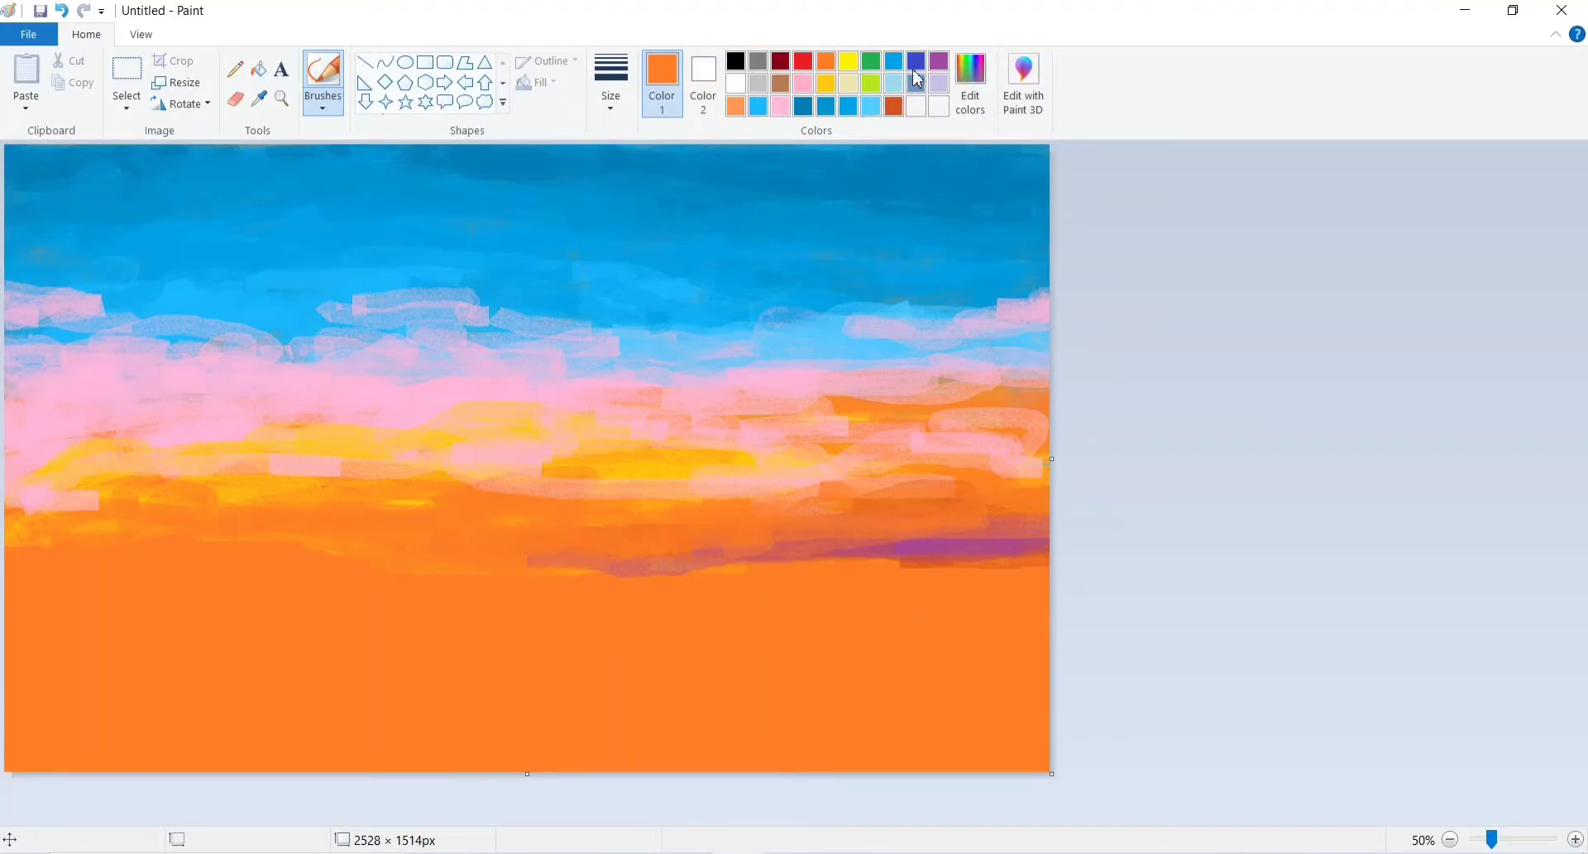
pyautogui.click(938, 61)
pyautogui.moveTo(883, 566)
pyautogui.mouseDown()
pyautogui.moveTo(1066, 560)
pyautogui.moveTo(666, 564)
pyautogui.moveTo(1085, 560)
pyautogui.moveTo(999, 541)
pyautogui.moveTo(413, 566)
pyautogui.mouseUp()
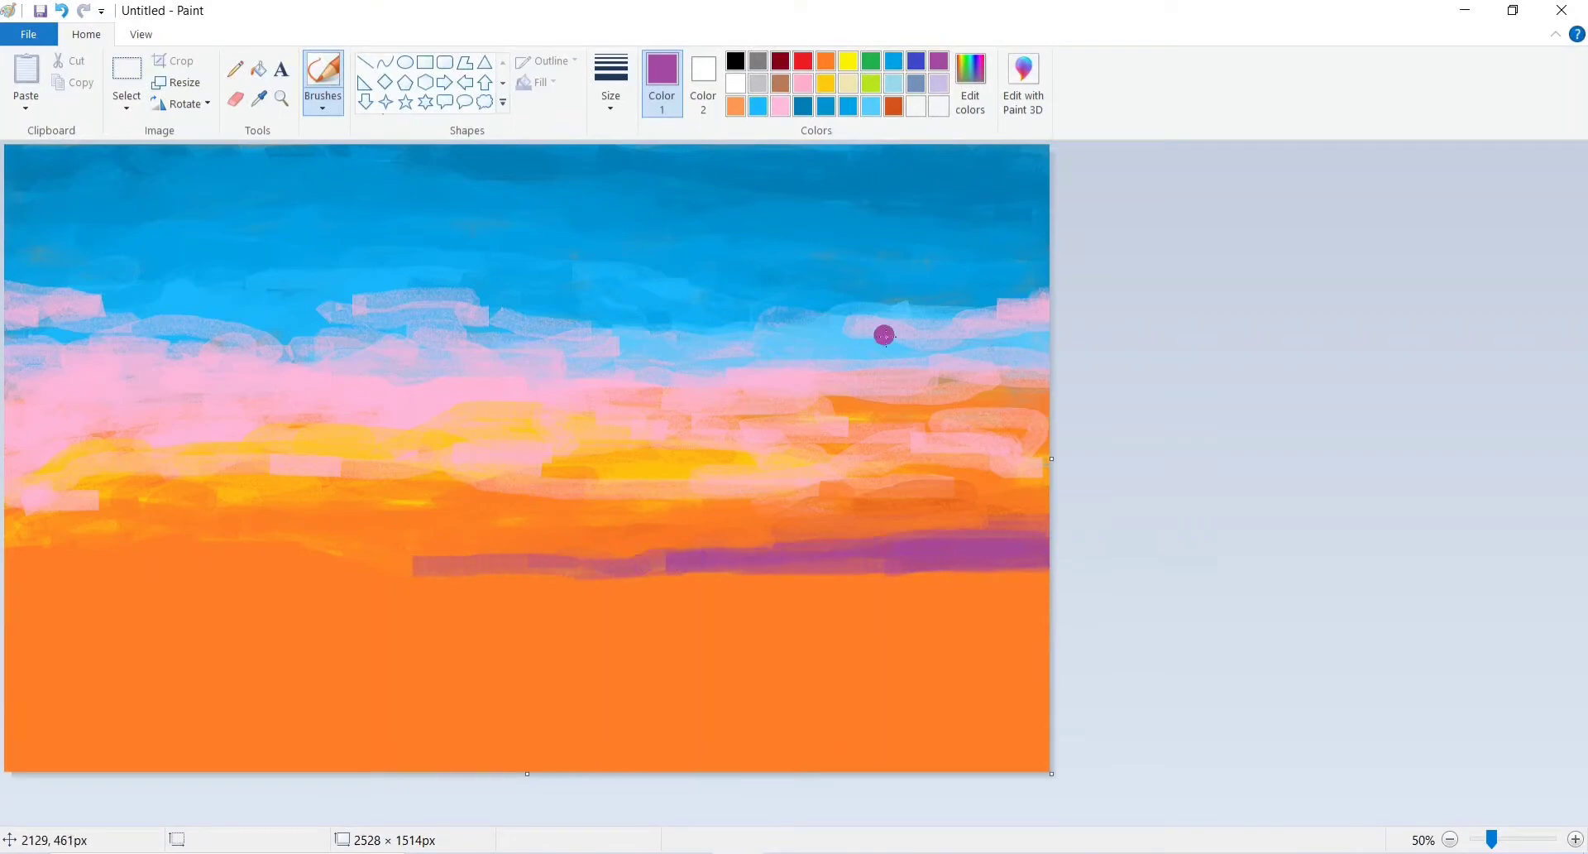
# Paint a black treeline from the canvas's left edge and black bands across the orange water, replacing the arched band with a straight one.
pyautogui.click(735, 61)
pyautogui.moveTo(18, 528)
pyautogui.mouseDown()
pyautogui.moveTo(65, 551)
pyautogui.moveTo(35, 538)
pyautogui.moveTo(104, 549)
pyautogui.moveTo(115, 532)
pyautogui.moveTo(215, 562)
pyautogui.moveTo(195, 557)
pyautogui.moveTo(330, 559)
pyautogui.moveTo(329, 540)
pyautogui.moveTo(394, 566)
pyautogui.moveTo(312, 544)
pyautogui.moveTo(465, 579)
pyautogui.moveTo(296, 557)
pyautogui.moveTo(424, 543)
pyautogui.moveTo(383, 536)
pyautogui.moveTo(467, 570)
pyautogui.moveTo(421, 579)
pyautogui.moveTo(548, 578)
pyautogui.moveTo(109, 580)
pyautogui.moveTo(187, 579)
pyautogui.moveTo(102, 579)
pyautogui.moveTo(24, 520)
pyautogui.moveTo(11, 551)
pyautogui.moveTo(11, 520)
pyautogui.moveTo(86, 576)
pyautogui.moveTo(53, 556)
pyautogui.moveTo(388, 585)
pyautogui.moveTo(70, 574)
pyautogui.moveTo(50, 553)
pyautogui.moveTo(13, 570)
pyautogui.moveTo(31, 545)
pyautogui.moveTo(19, 571)
pyautogui.moveTo(29, 548)
pyautogui.moveTo(16, 557)
pyautogui.moveTo(72, 576)
pyautogui.moveTo(11, 605)
pyautogui.moveTo(696, 580)
pyautogui.moveTo(469, 569)
pyautogui.moveTo(573, 581)
pyautogui.moveTo(311, 584)
pyautogui.mouseUp()
pyautogui.moveTo(164, 622)
pyautogui.mouseDown()
pyautogui.moveTo(353, 633)
pyautogui.moveTo(88, 638)
pyautogui.moveTo(272, 671)
pyautogui.moveTo(612, 687)
pyautogui.mouseUp()
pyautogui.moveTo(316, 700); pyautogui.dragTo(1045, 680)
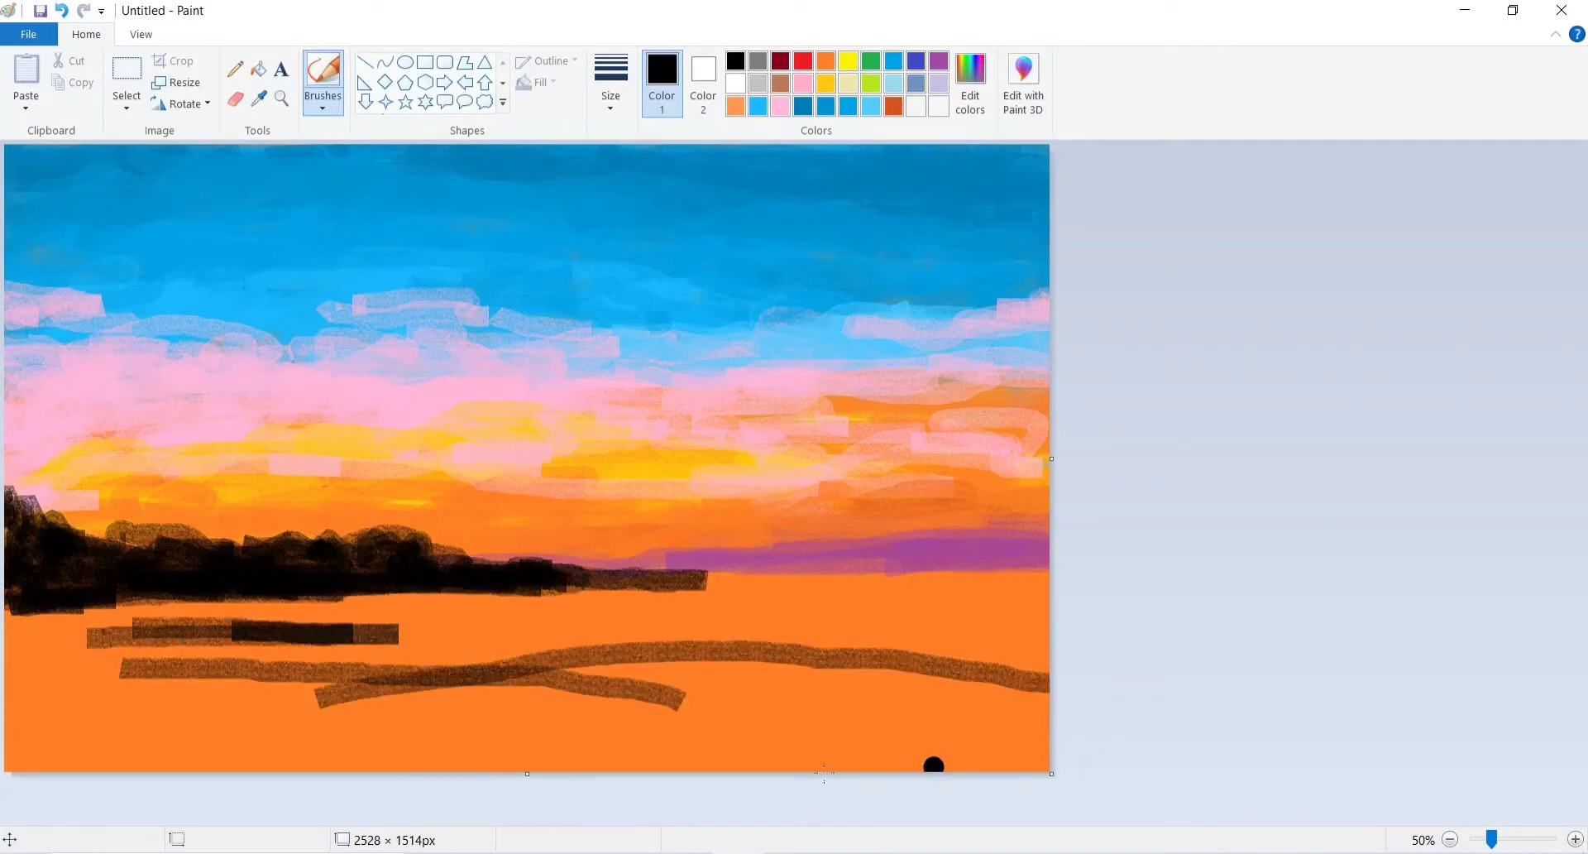
pyautogui.click(70, 12)
pyautogui.moveTo(430, 702); pyautogui.dragTo(1047, 699)
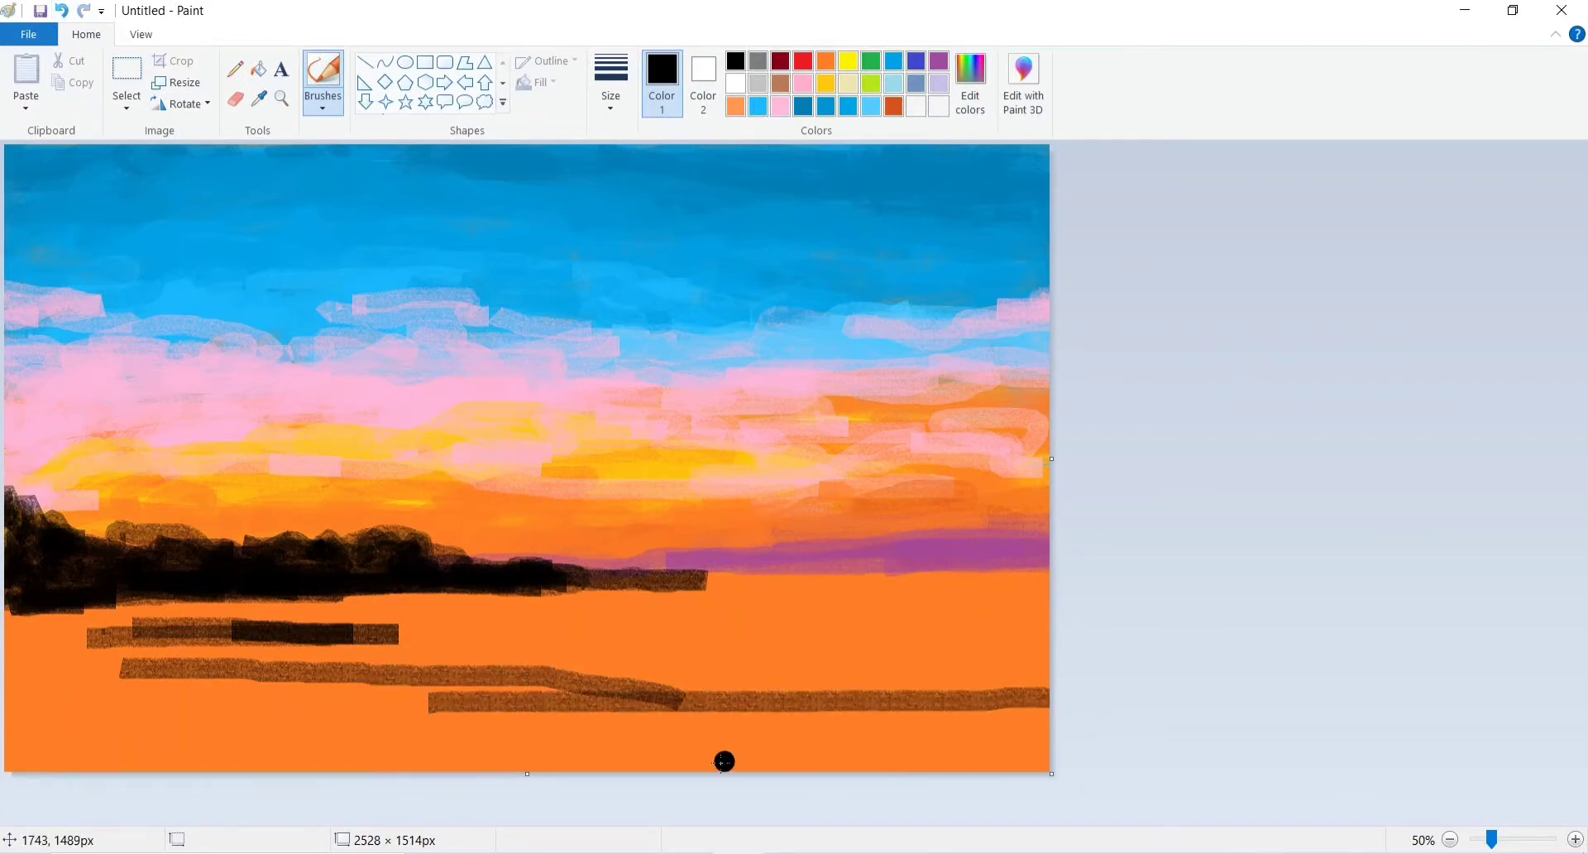
# Brush black along the canvas's bottom edge and lower right corner, undoing the last stroke.
pyautogui.moveTo(723, 749)
pyautogui.mouseDown()
pyautogui.moveTo(1028, 748)
pyautogui.moveTo(173, 735)
pyautogui.moveTo(369, 705)
pyautogui.moveTo(343, 745)
pyautogui.moveTo(45, 769)
pyautogui.moveTo(505, 750)
pyautogui.moveTo(331, 782)
pyautogui.moveTo(1176, 732)
pyautogui.mouseUp()
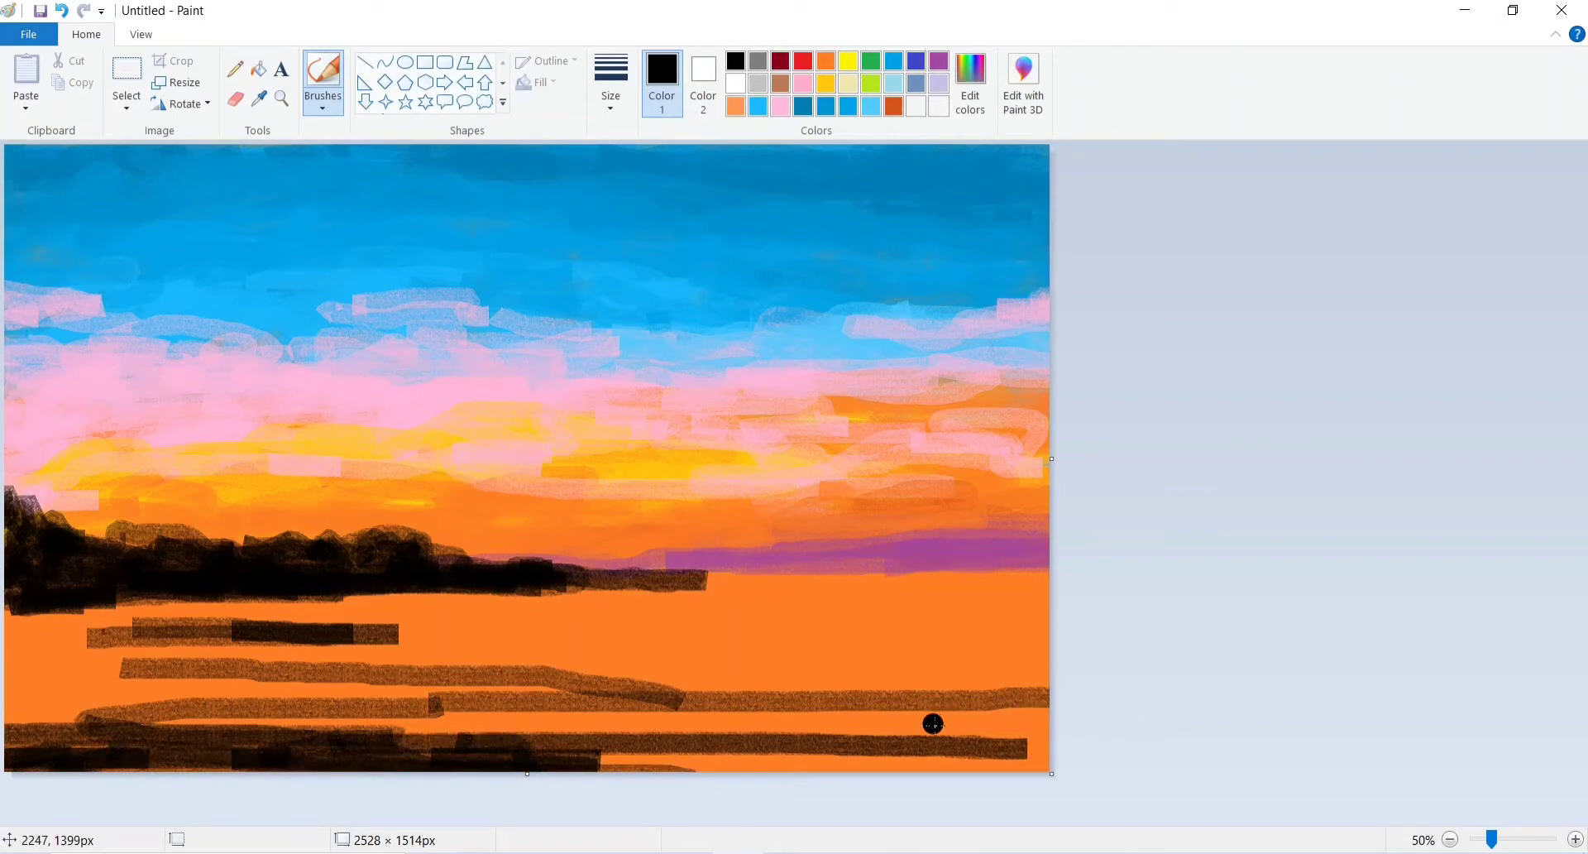
pyautogui.moveTo(904, 726)
pyautogui.mouseDown()
pyautogui.moveTo(1068, 727)
pyautogui.moveTo(1014, 755)
pyautogui.moveTo(790, 769)
pyautogui.mouseUp()
pyautogui.moveTo(1051, 773)
pyautogui.mouseDown()
pyautogui.moveTo(1050, 755)
pyautogui.moveTo(1062, 777)
pyautogui.moveTo(976, 763)
pyautogui.moveTo(1034, 740)
pyautogui.moveTo(1103, 742)
pyautogui.moveTo(776, 749)
pyautogui.mouseUp()
pyautogui.hotkey('ctrl', 'z')
# Fill the left shore with dense black strokes from the treeline down to the canvas's bottom edge.
pyautogui.moveTo(20, 645)
pyautogui.mouseDown()
pyautogui.moveTo(198, 670)
pyautogui.moveTo(200, 703)
pyautogui.moveTo(251, 694)
pyautogui.moveTo(34, 706)
pyautogui.moveTo(148, 724)
pyautogui.moveTo(46, 722)
pyautogui.moveTo(13, 702)
pyautogui.moveTo(39, 746)
pyautogui.moveTo(126, 714)
pyautogui.moveTo(73, 765)
pyautogui.moveTo(159, 714)
pyautogui.moveTo(88, 611)
pyautogui.moveTo(13, 637)
pyautogui.moveTo(45, 664)
pyautogui.moveTo(60, 616)
pyautogui.moveTo(75, 715)
pyautogui.moveTo(100, 727)
pyautogui.moveTo(110, 704)
pyautogui.moveTo(152, 735)
pyautogui.moveTo(118, 708)
pyautogui.moveTo(43, 743)
pyautogui.moveTo(252, 772)
pyautogui.moveTo(68, 763)
pyautogui.moveTo(83, 598)
pyautogui.mouseUp()
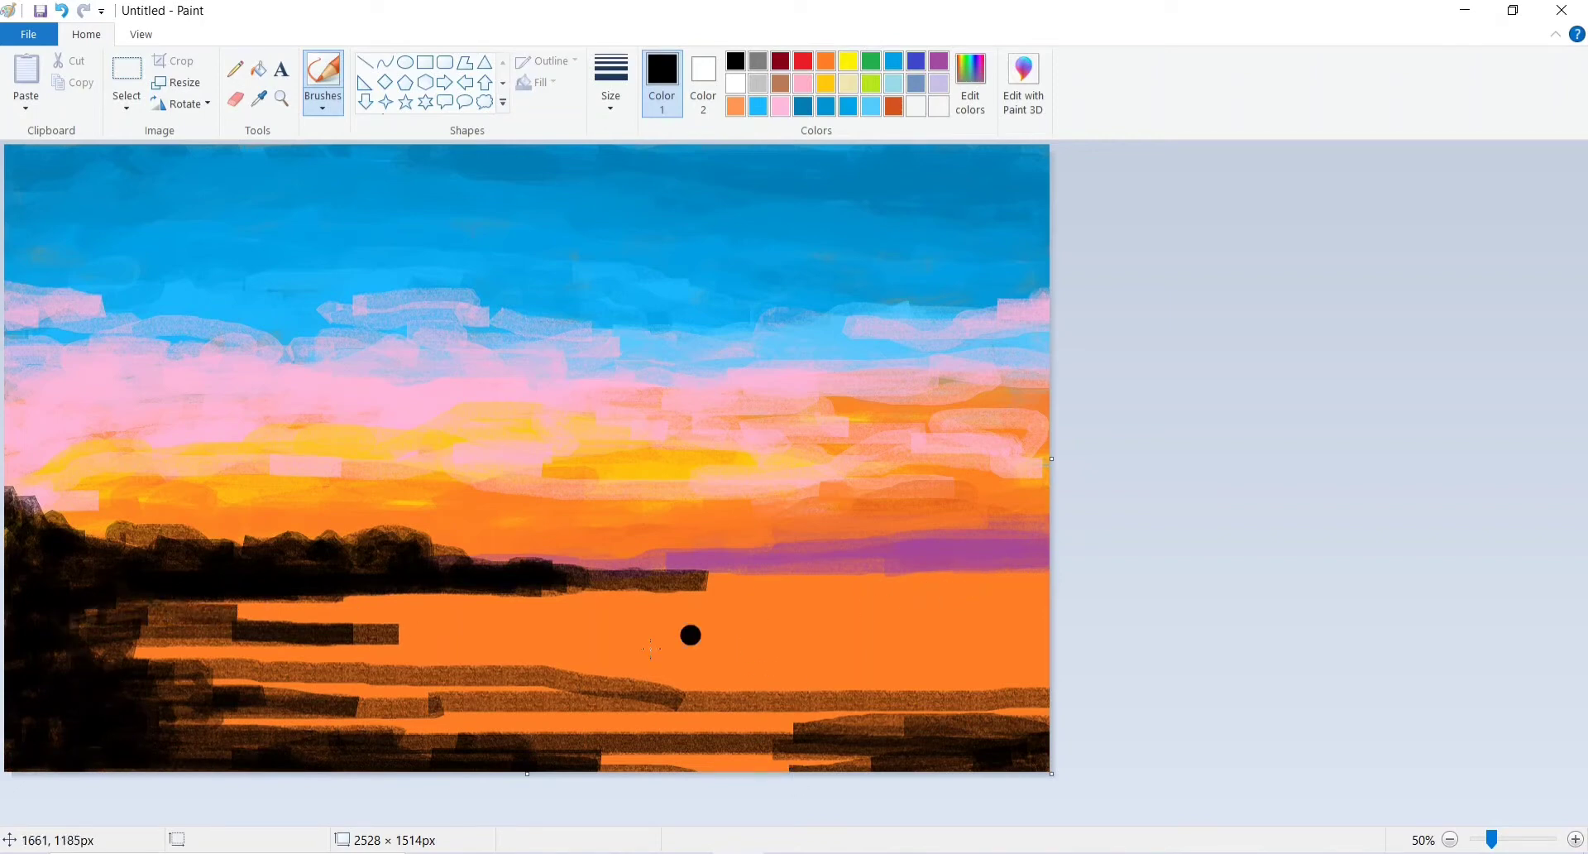
pyautogui.moveTo(95, 685); pyautogui.dragTo(174, 723)
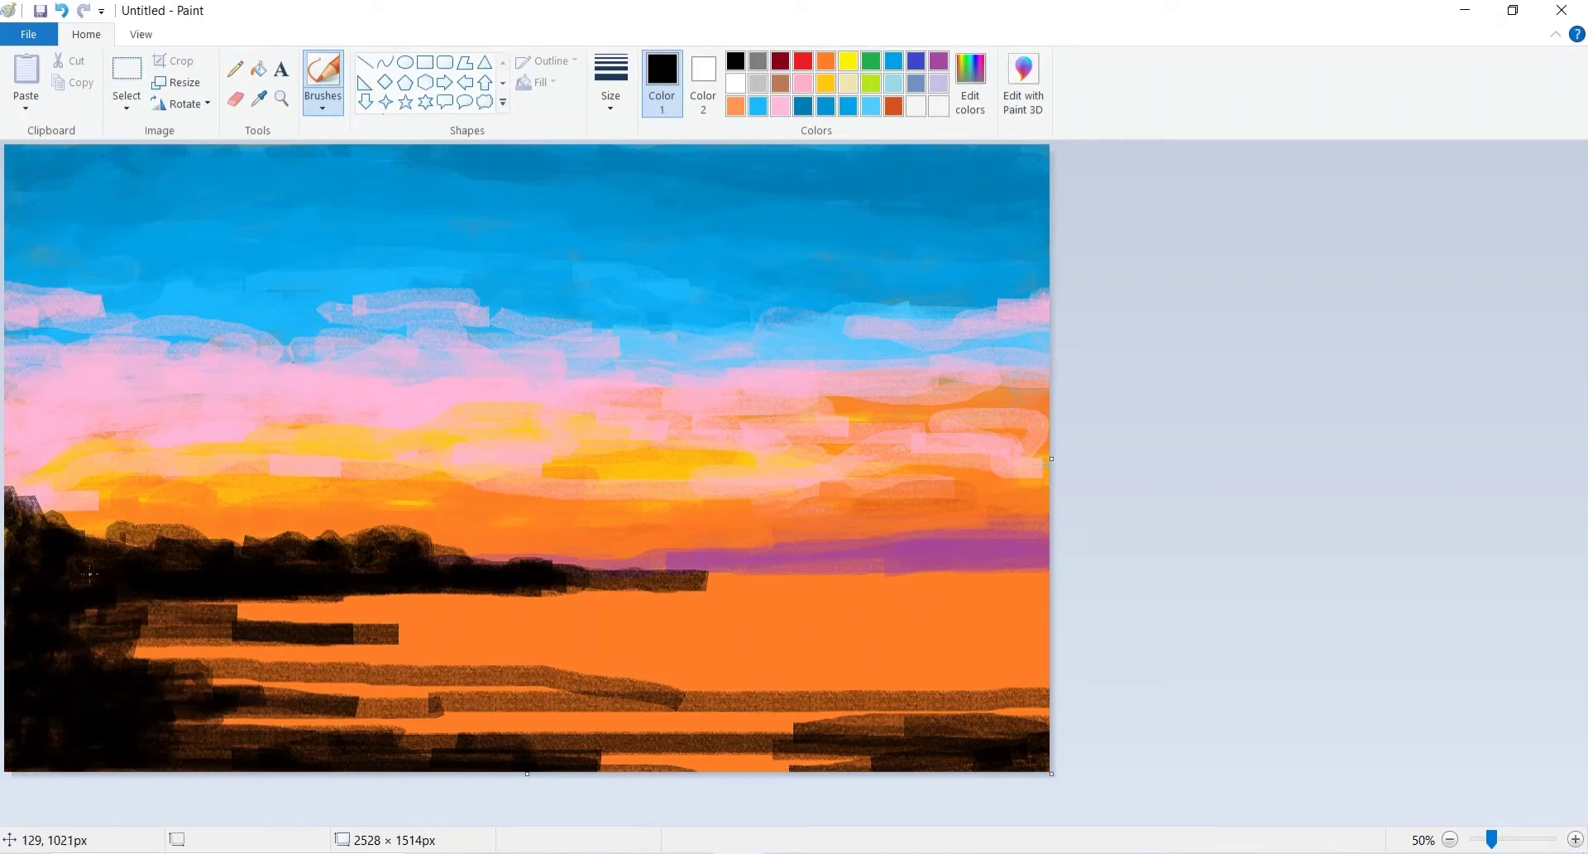
pyautogui.moveTo(89, 573); pyautogui.dragTo(138, 551)
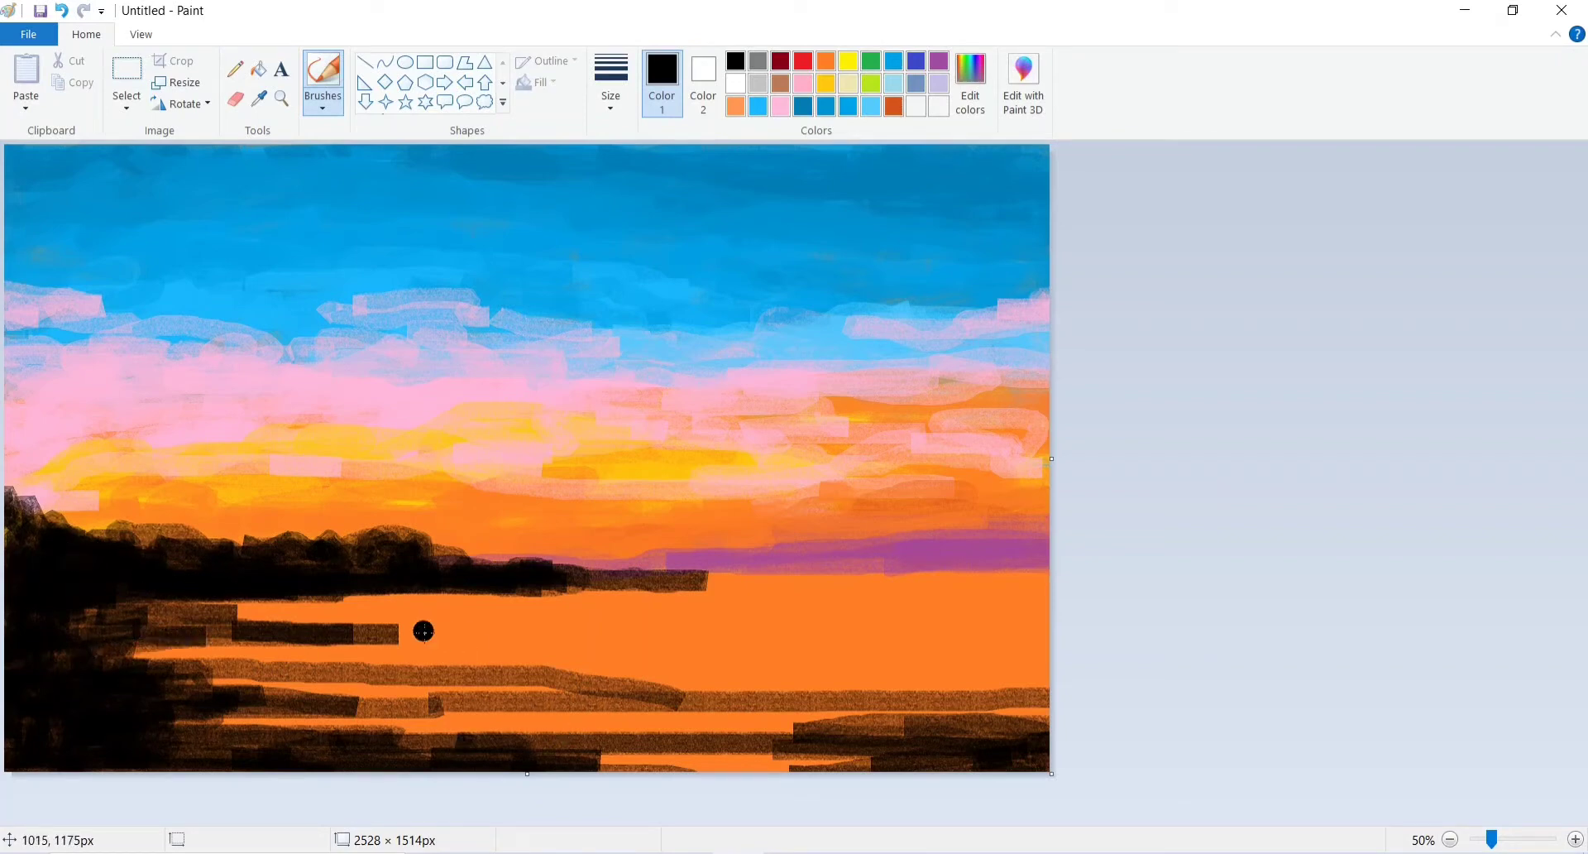
# Daub small black rocks beyond the upper dark band using the Watercolor brush, and undo the long stroke beside them.
pyautogui.moveTo(422, 632); pyautogui.dragTo(454, 628)
pyautogui.click(322, 107)
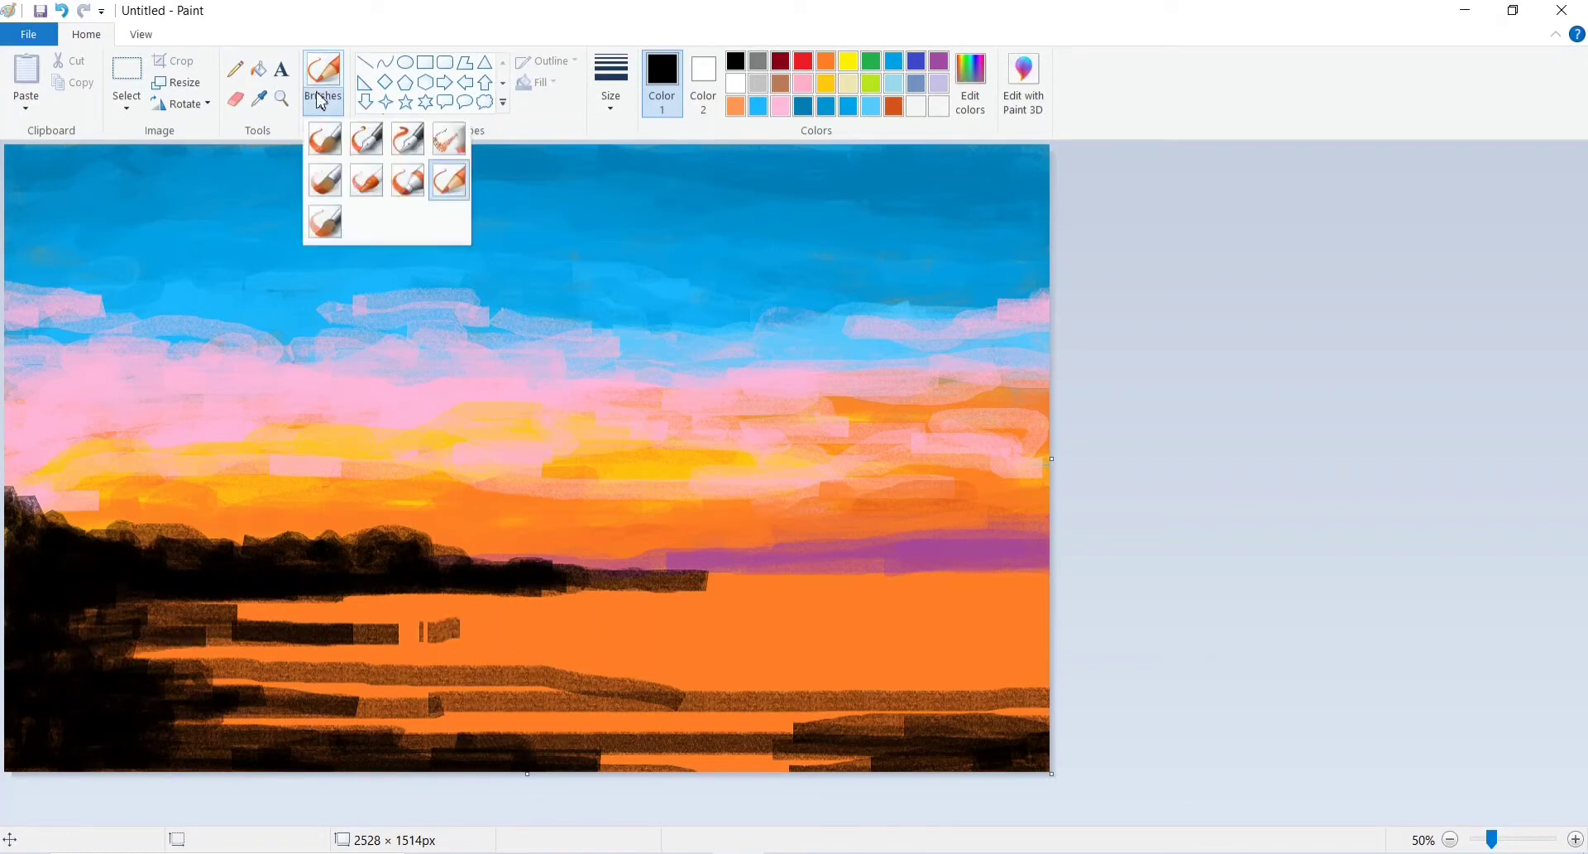
pyautogui.click(325, 220)
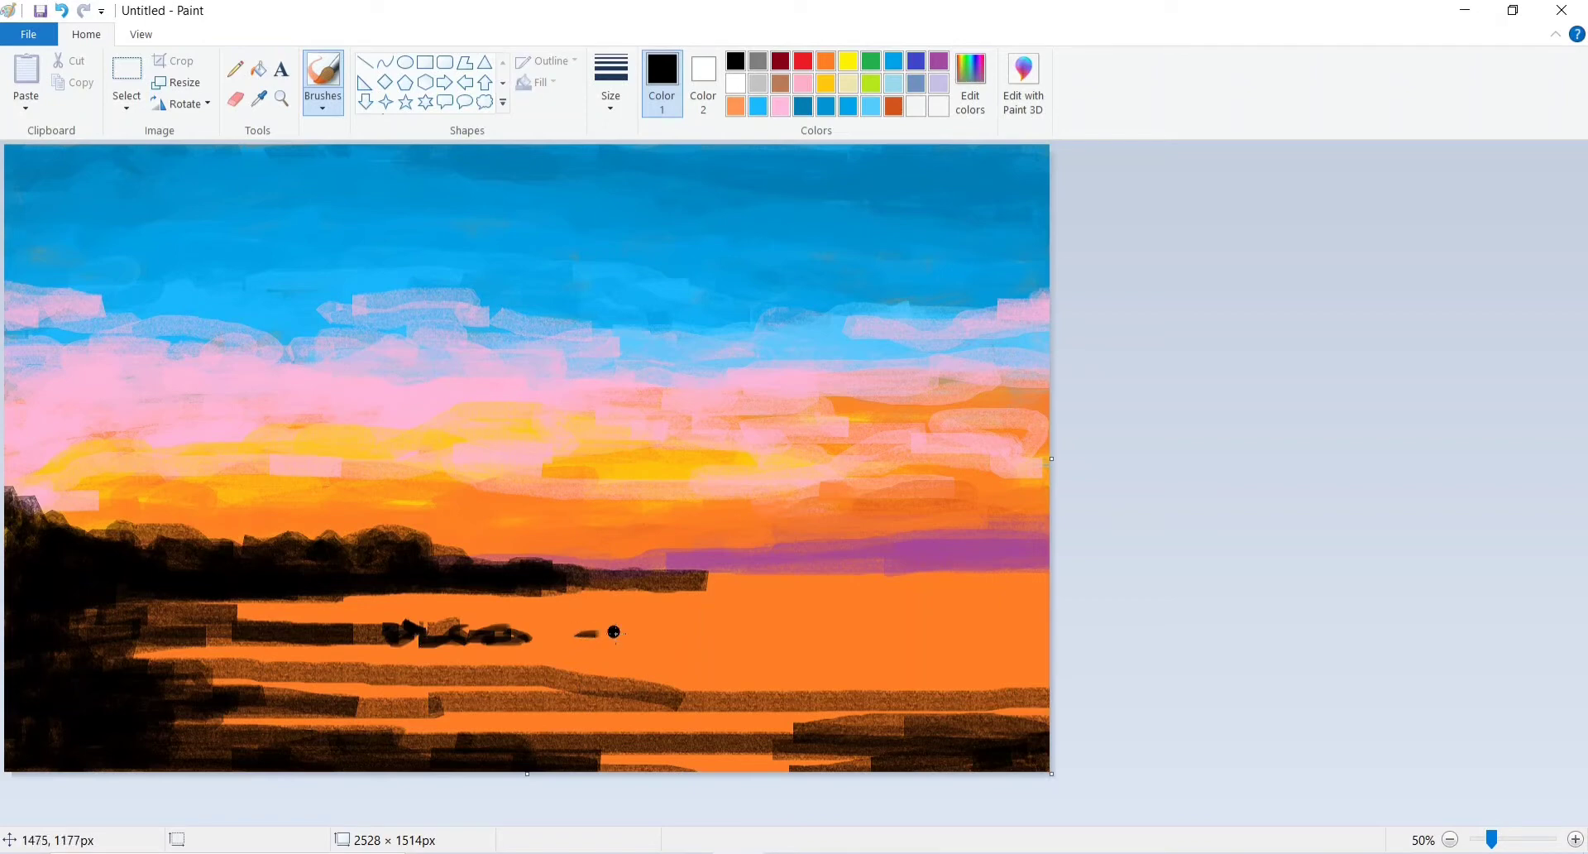
pyautogui.moveTo(745, 629); pyautogui.dragTo(1027, 616)
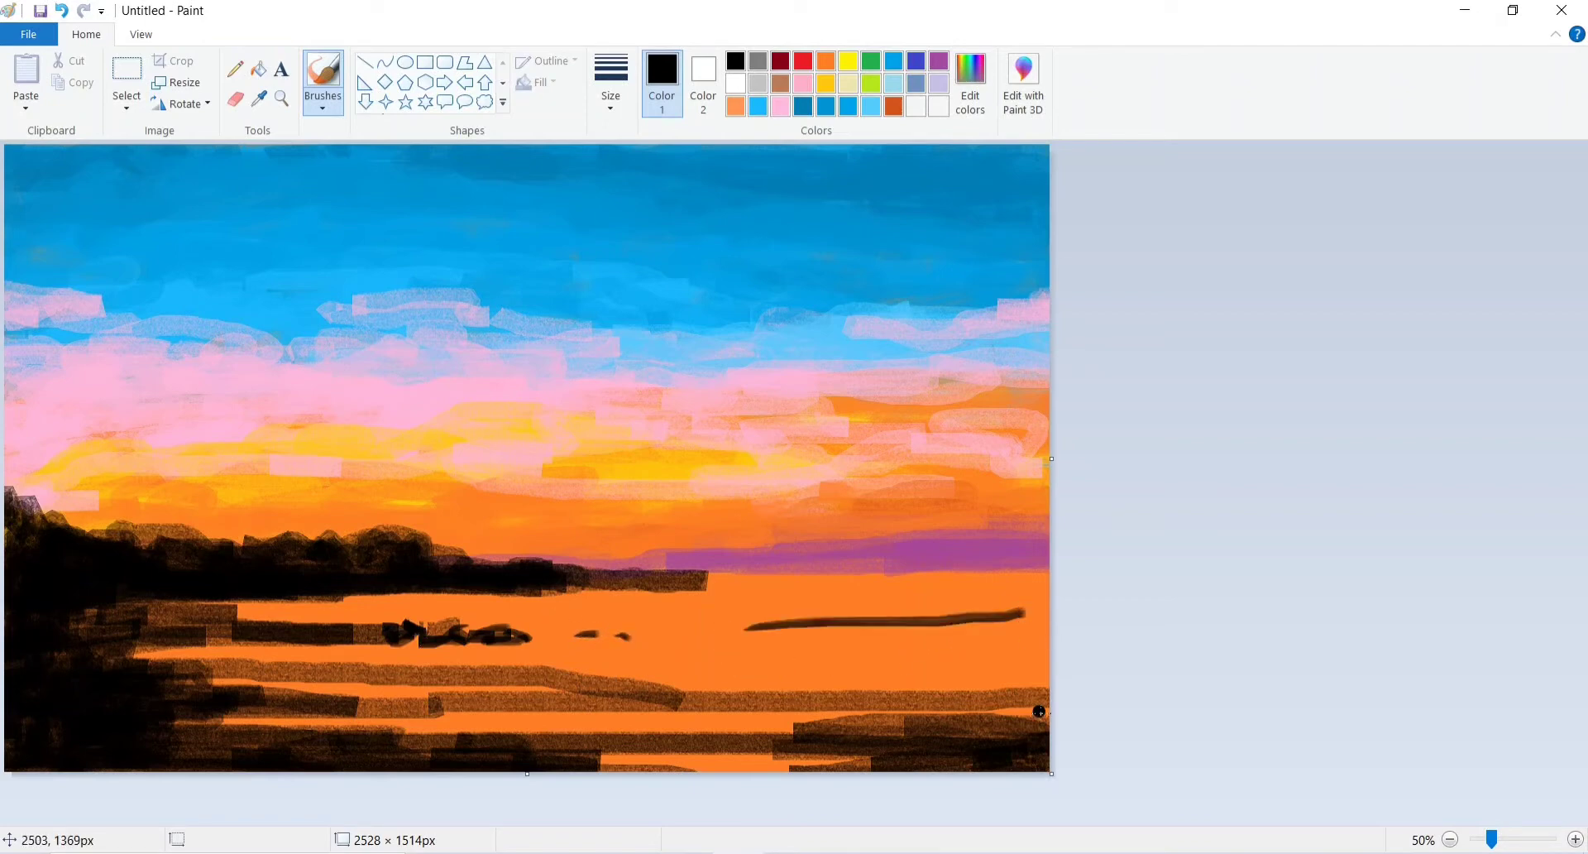
pyautogui.hotkey('ctrl', 'z')
# Paint a black rock at the bottom centre of the canvas and extend the dark headland farther right along the horizon.
pyautogui.moveTo(649, 760)
pyautogui.mouseDown()
pyautogui.moveTo(604, 762)
pyautogui.moveTo(692, 769)
pyautogui.mouseUp()
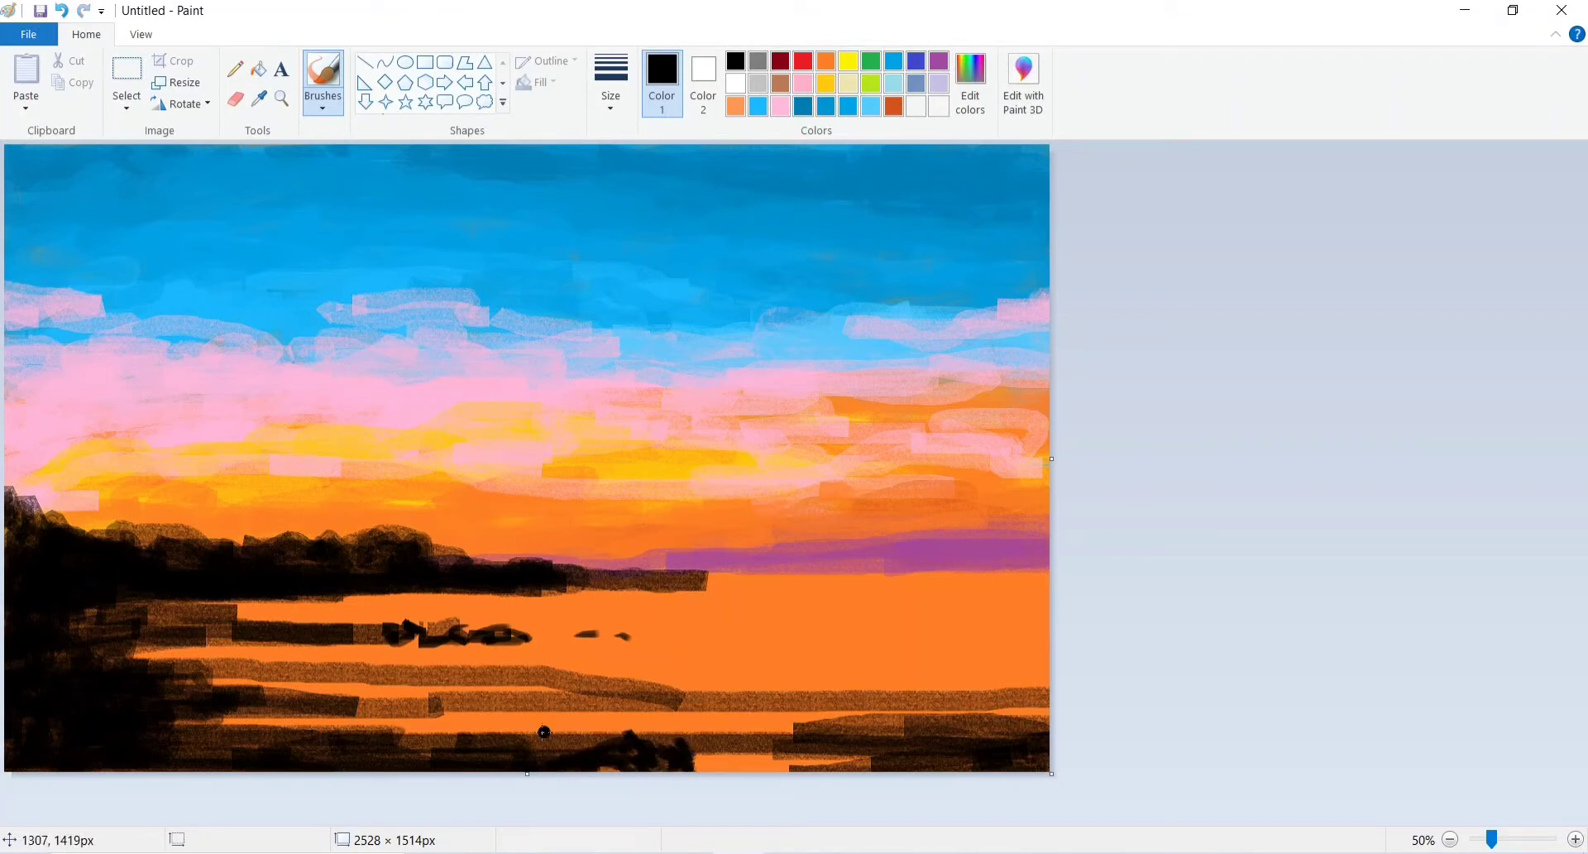
pyautogui.moveTo(165, 609); pyautogui.dragTo(138, 621)
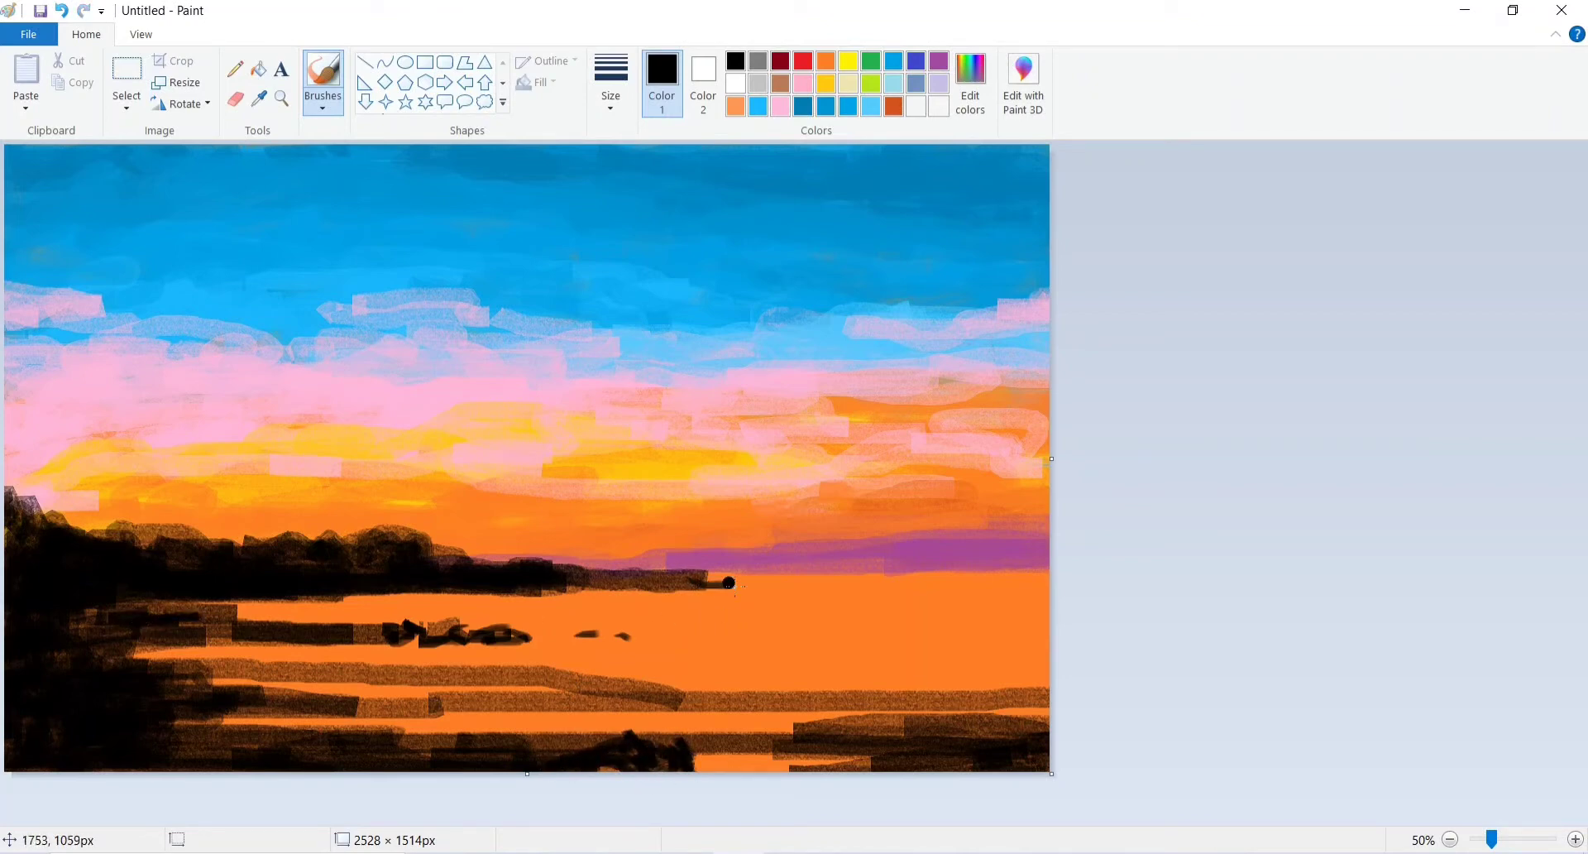
pyautogui.moveTo(728, 582); pyautogui.dragTo(788, 582)
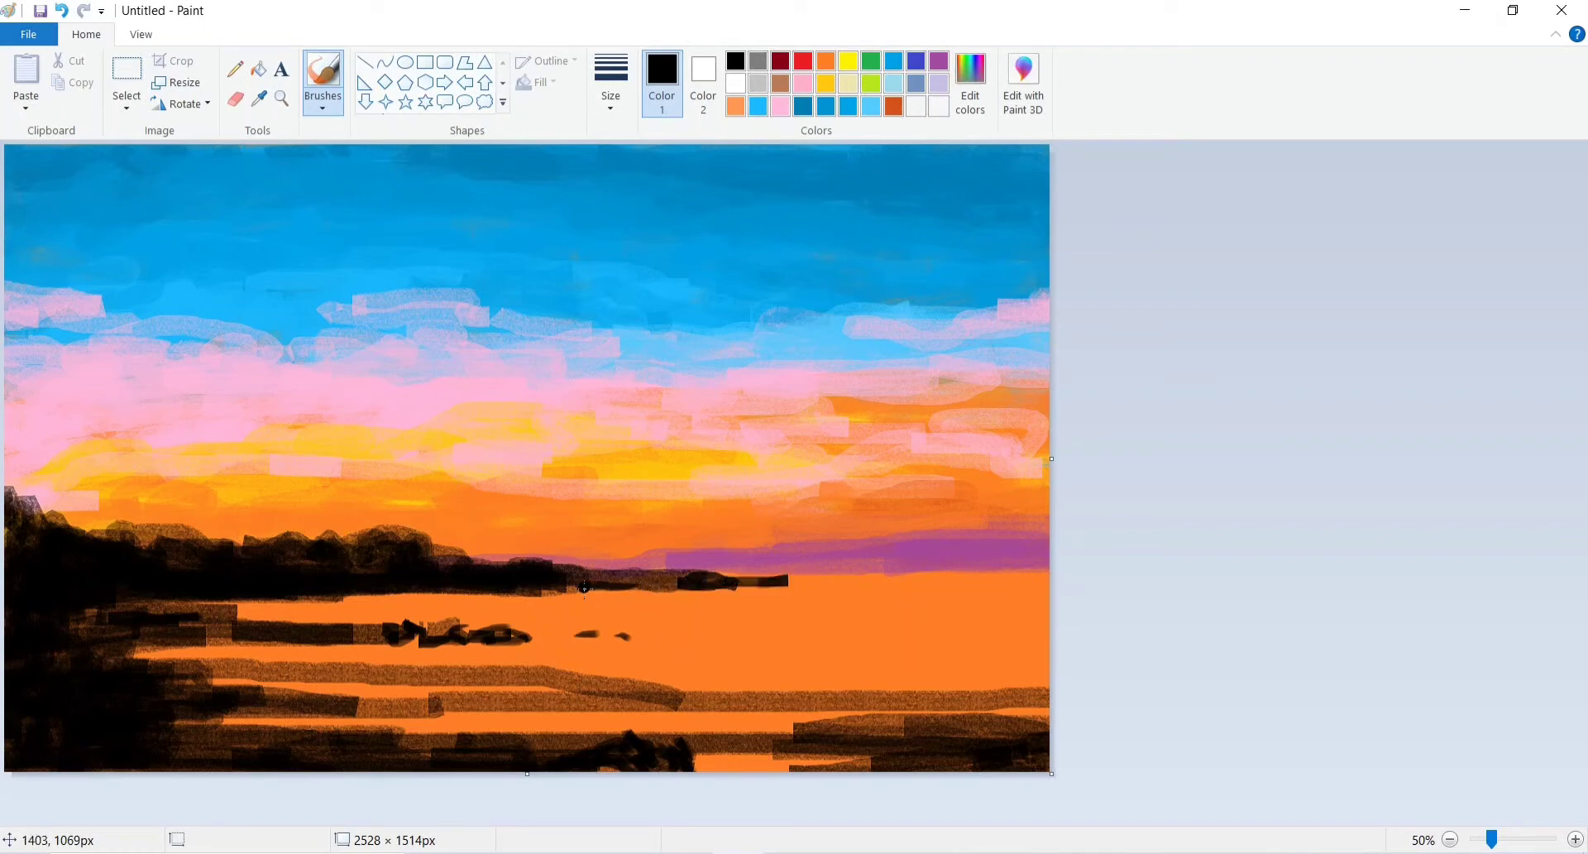
pyautogui.moveTo(584, 586); pyautogui.dragTo(563, 585)
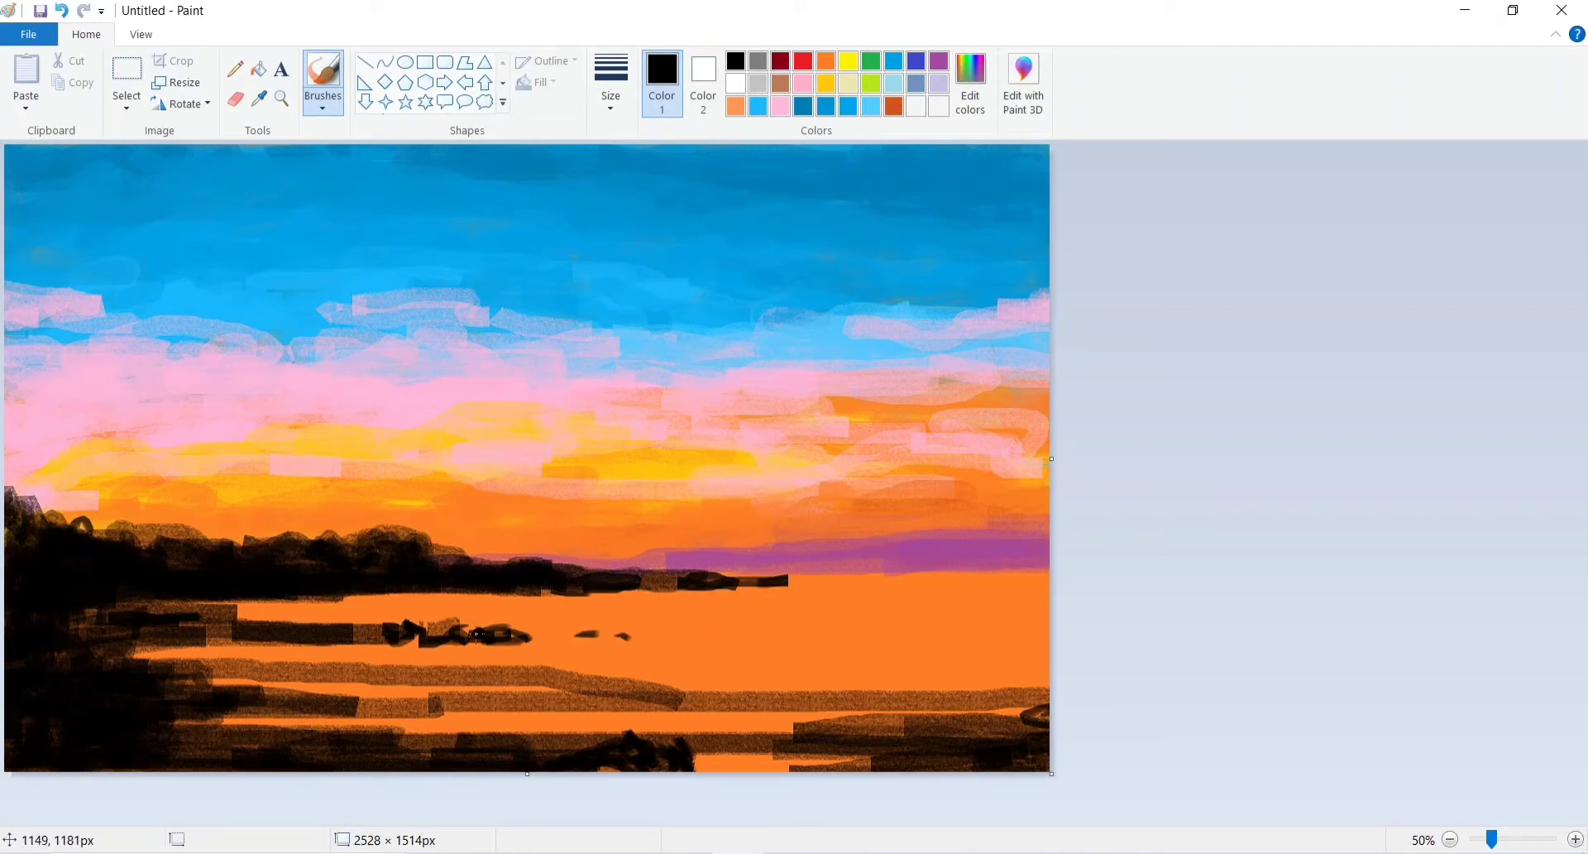
# Add black rocks along the upper and middle dark bands in the water and darken the left shore.
pyautogui.moveTo(364, 627); pyautogui.dragTo(335, 618)
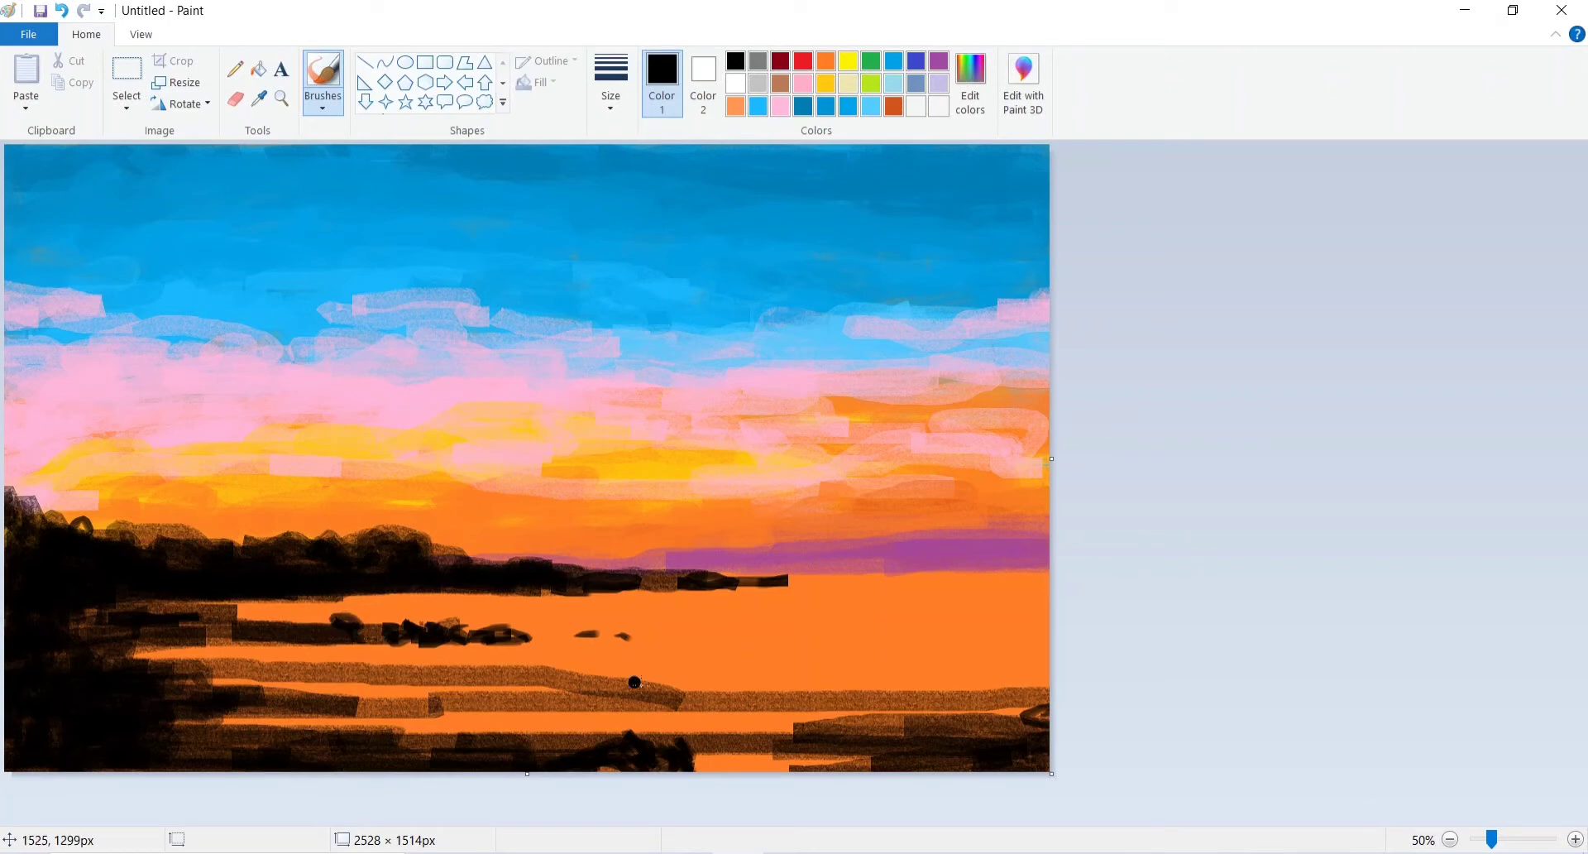
pyautogui.moveTo(529, 694); pyautogui.dragTo(555, 703)
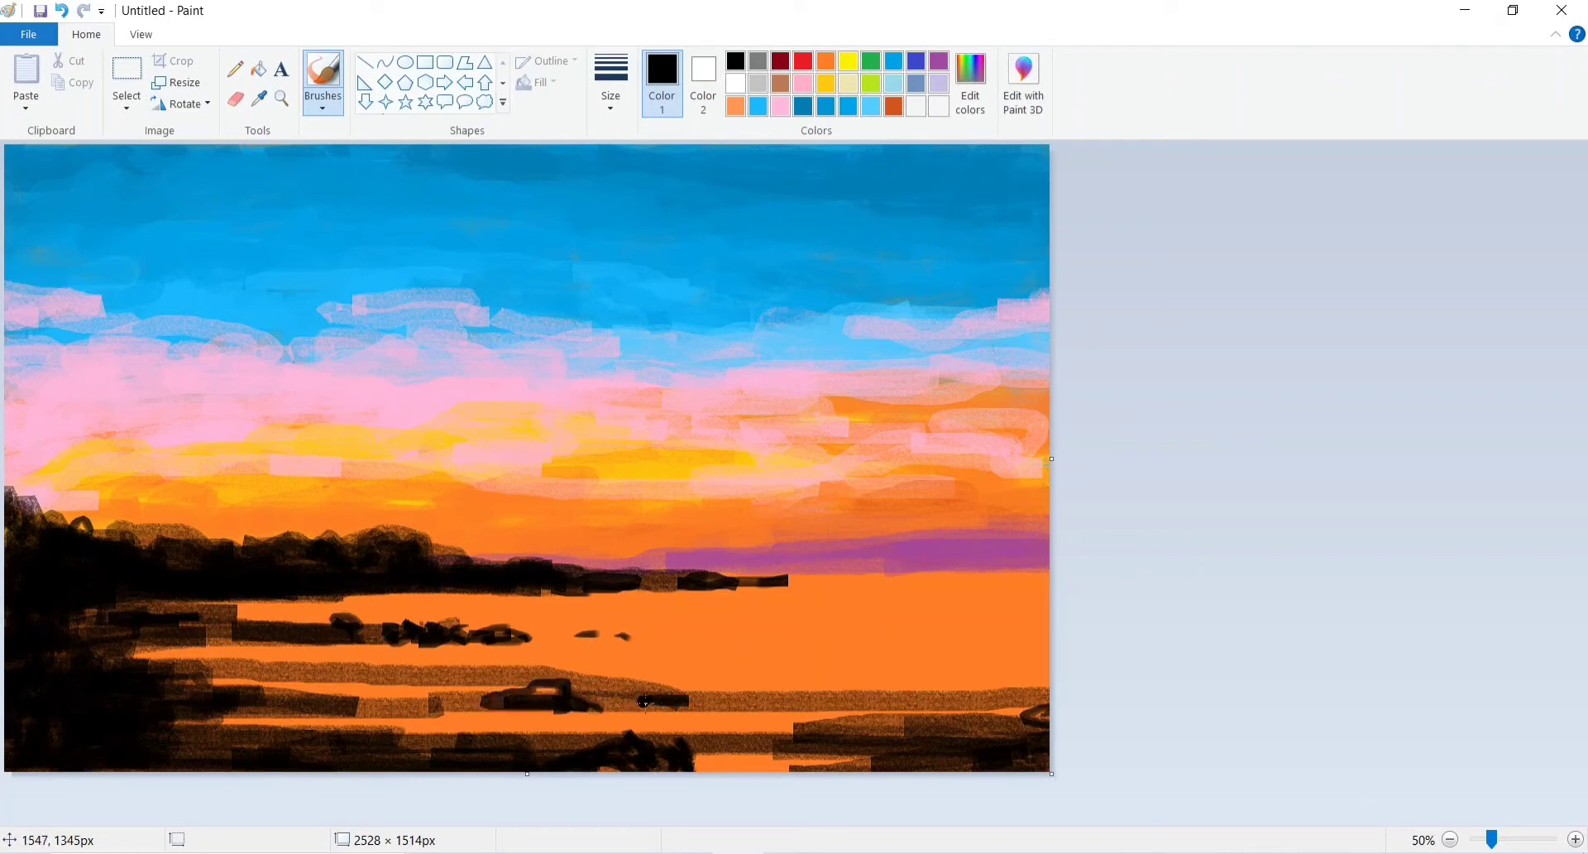
pyautogui.moveTo(470, 705); pyautogui.dragTo(407, 698)
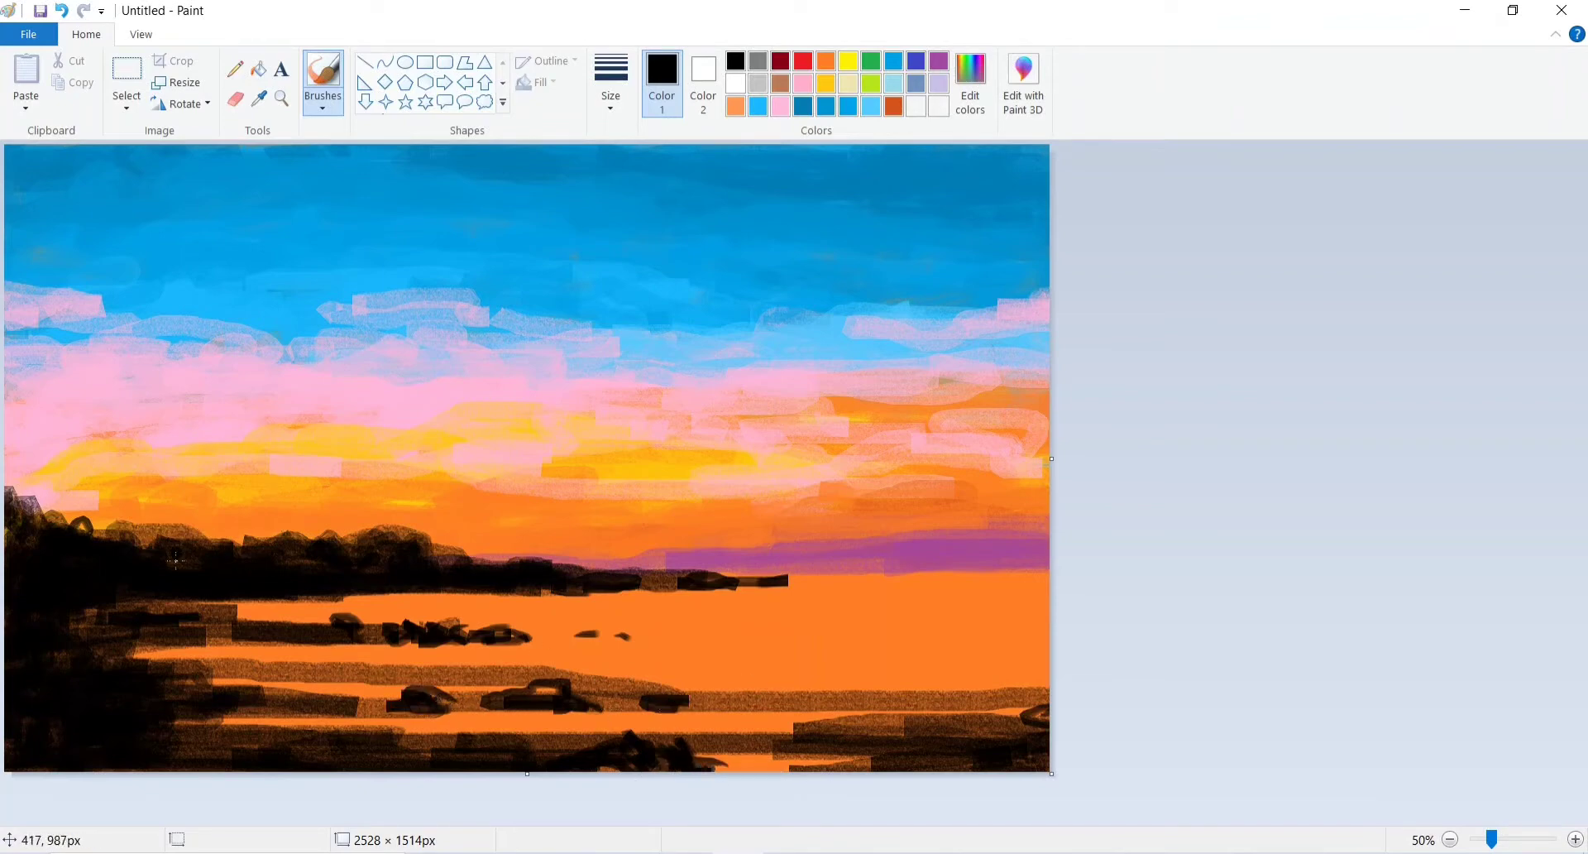
pyautogui.moveTo(194, 626); pyautogui.dragTo(81, 633)
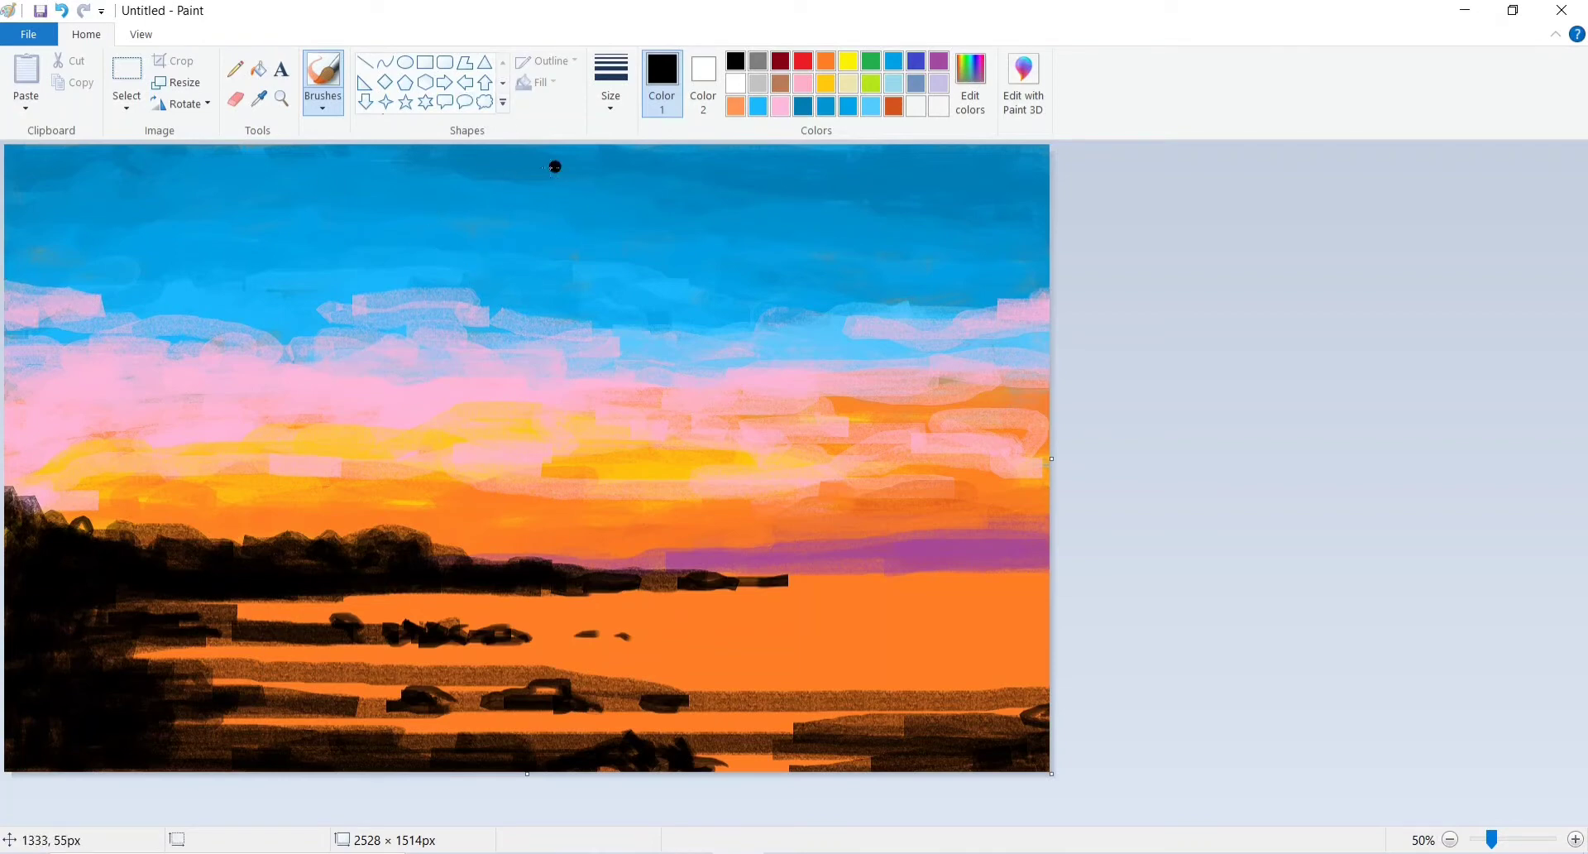
# Draw two closely parallel black curves, about 1300 px tall, outlining a leaning palm trunk on the left shore.
pyautogui.click(385, 62)
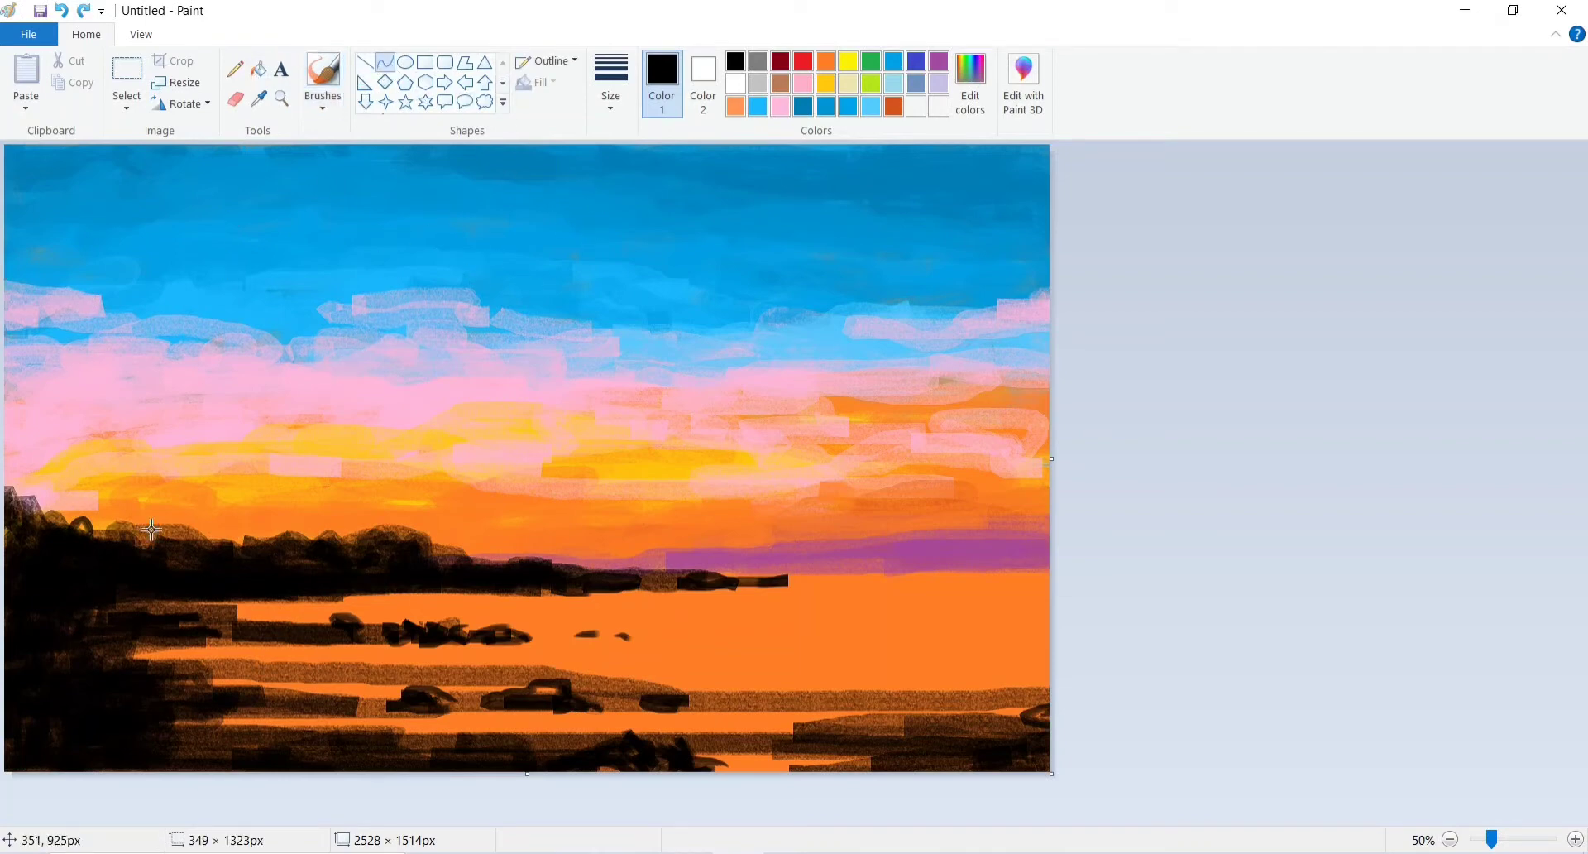
pyautogui.moveTo(334, 218); pyautogui.dragTo(72, 766)
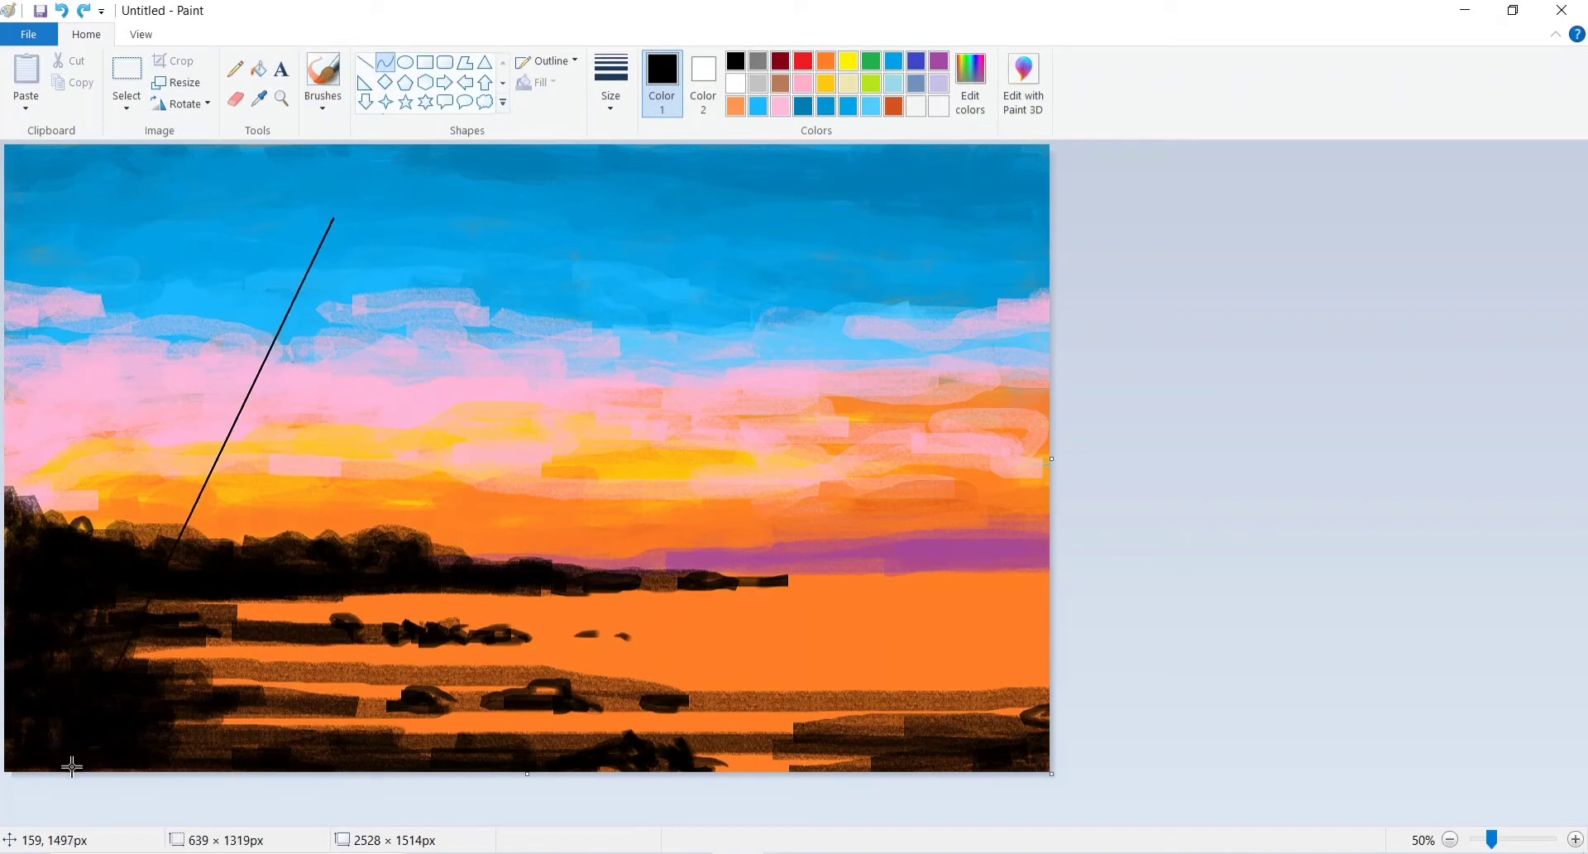
pyautogui.moveTo(222, 461); pyautogui.dragTo(200, 399)
pyautogui.click(384, 62)
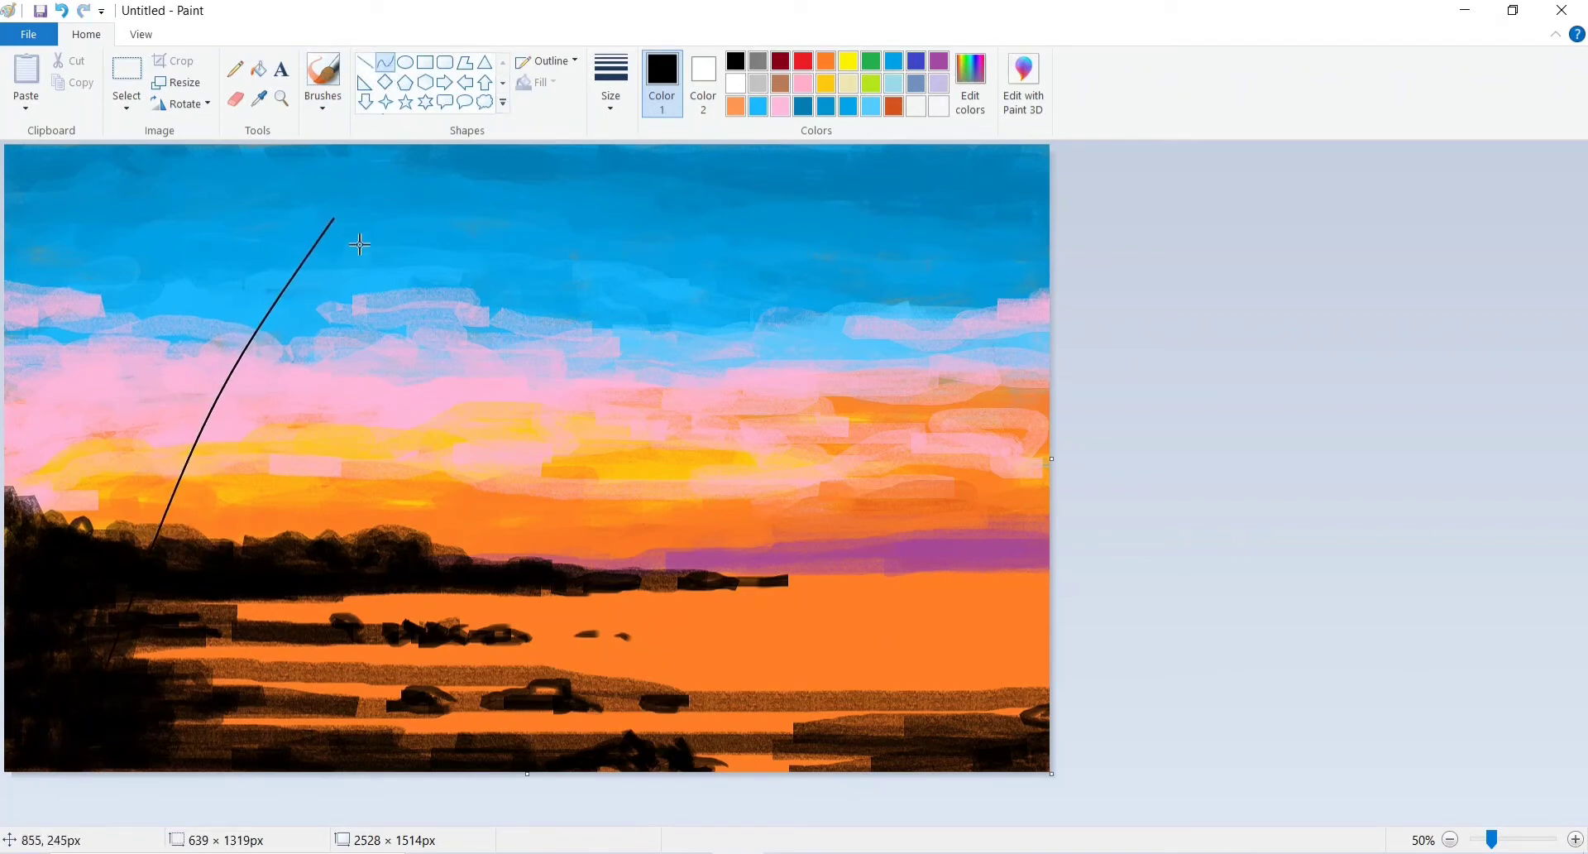
pyautogui.moveTo(352, 228); pyautogui.dragTo(151, 662)
pyautogui.moveTo(117, 744); pyautogui.dragTo(278, 347)
pyautogui.moveTo(353, 231); pyautogui.dragTo(345, 218)
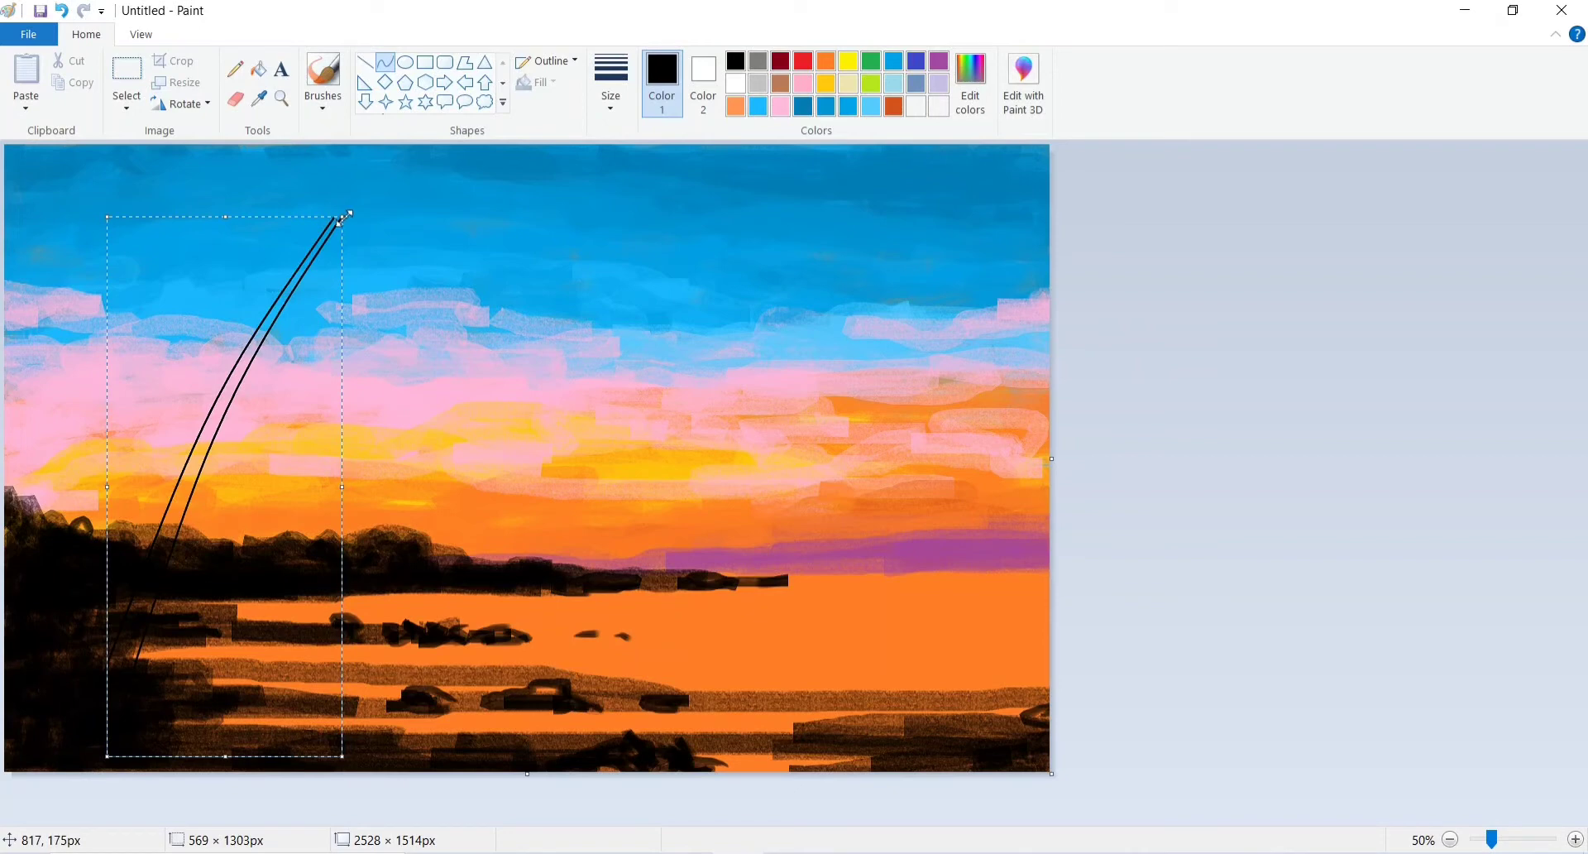
# Draw a black curve about 660 × 1145 px rising from the lower right shore and leaning left into the sky.
pyautogui.click(390, 68)
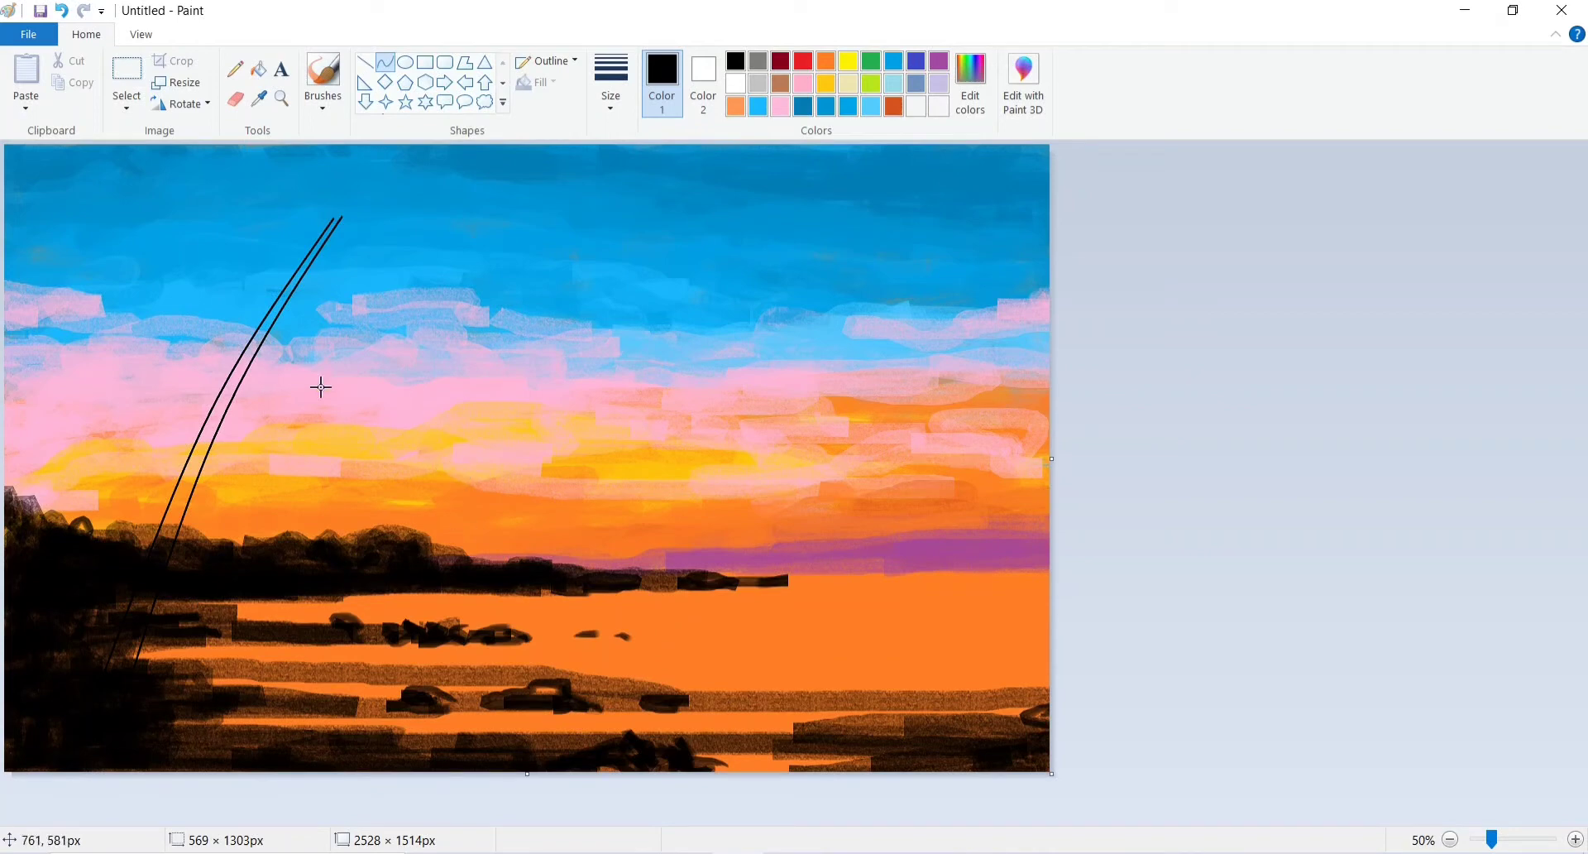
pyautogui.moveTo(769, 394); pyautogui.dragTo(978, 760)
pyautogui.moveTo(814, 464); pyautogui.dragTo(830, 445)
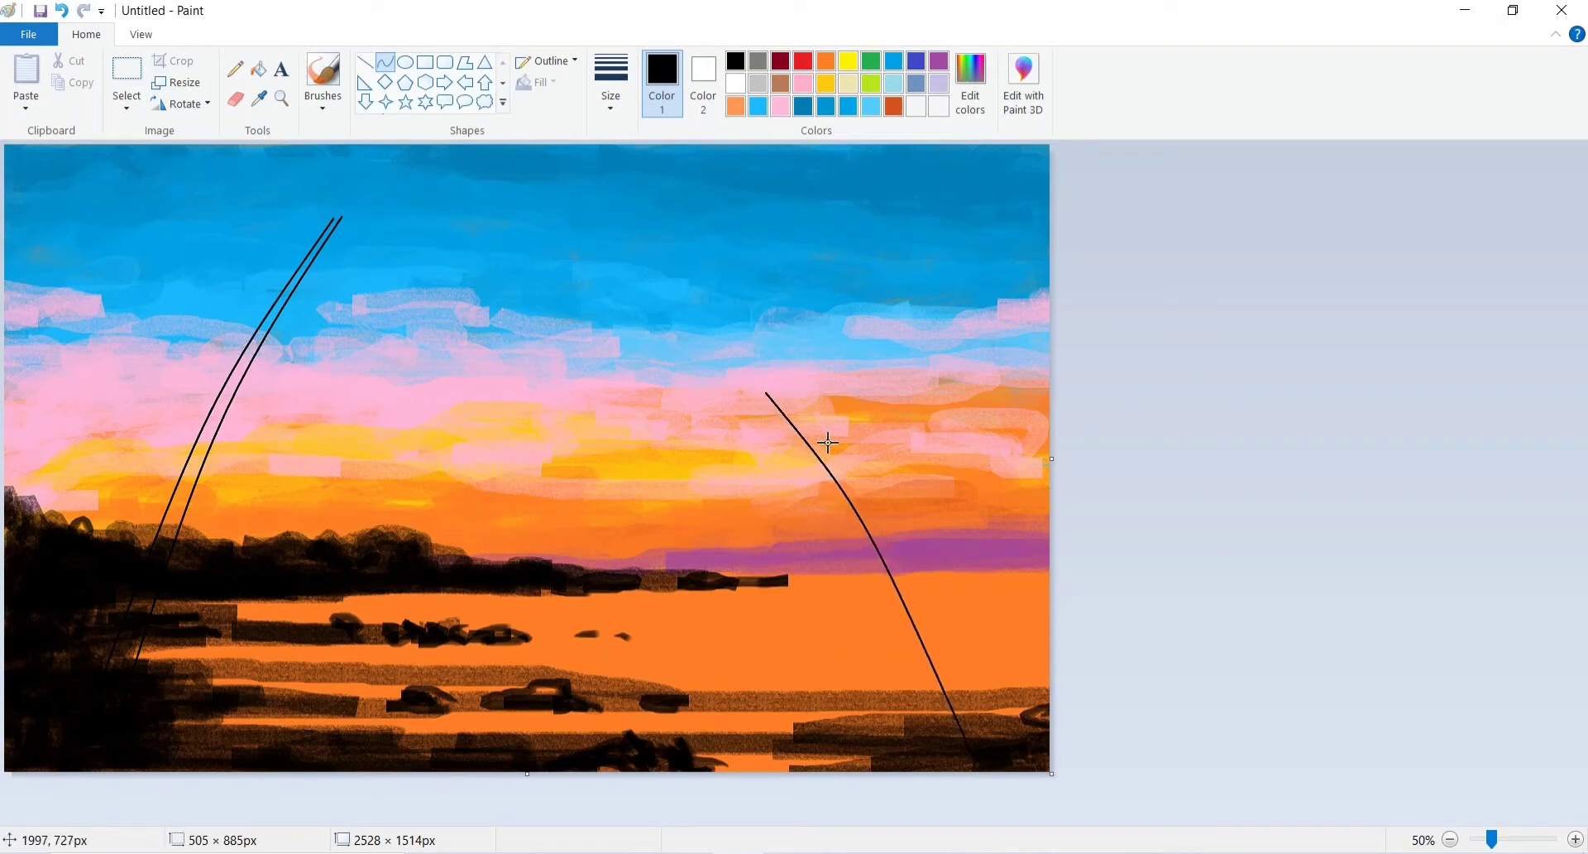
pyautogui.moveTo(910, 579); pyautogui.dragTo(932, 571)
pyautogui.moveTo(932, 560); pyautogui.dragTo(920, 468)
pyautogui.moveTo(964, 668); pyautogui.dragTo(1020, 738)
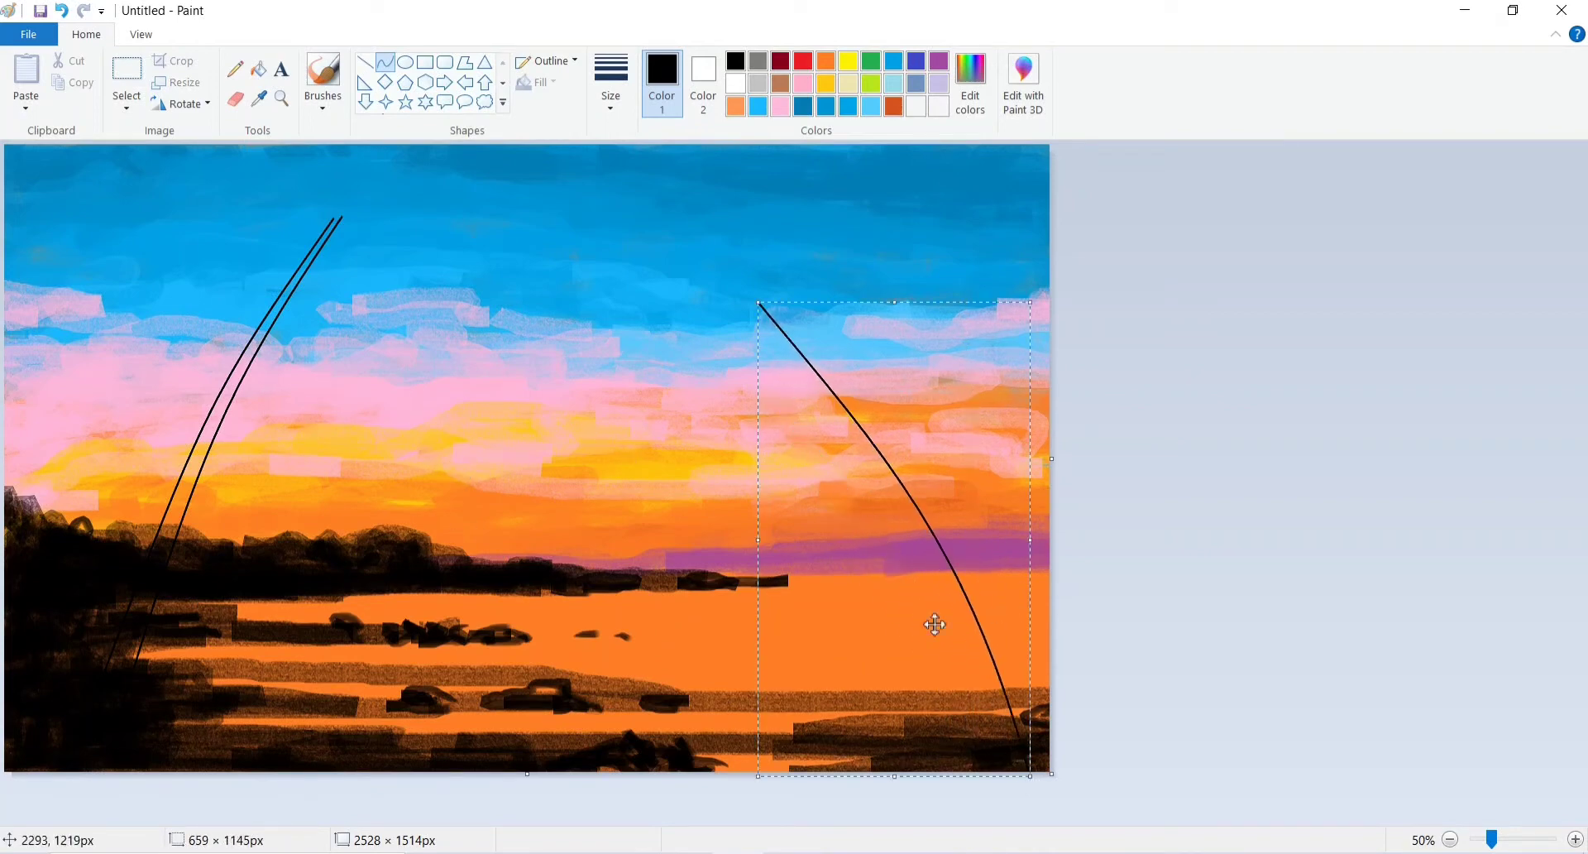
# Add a second black curve just beside the right one to complete that palm trunk's outline.
pyautogui.click(754, 323)
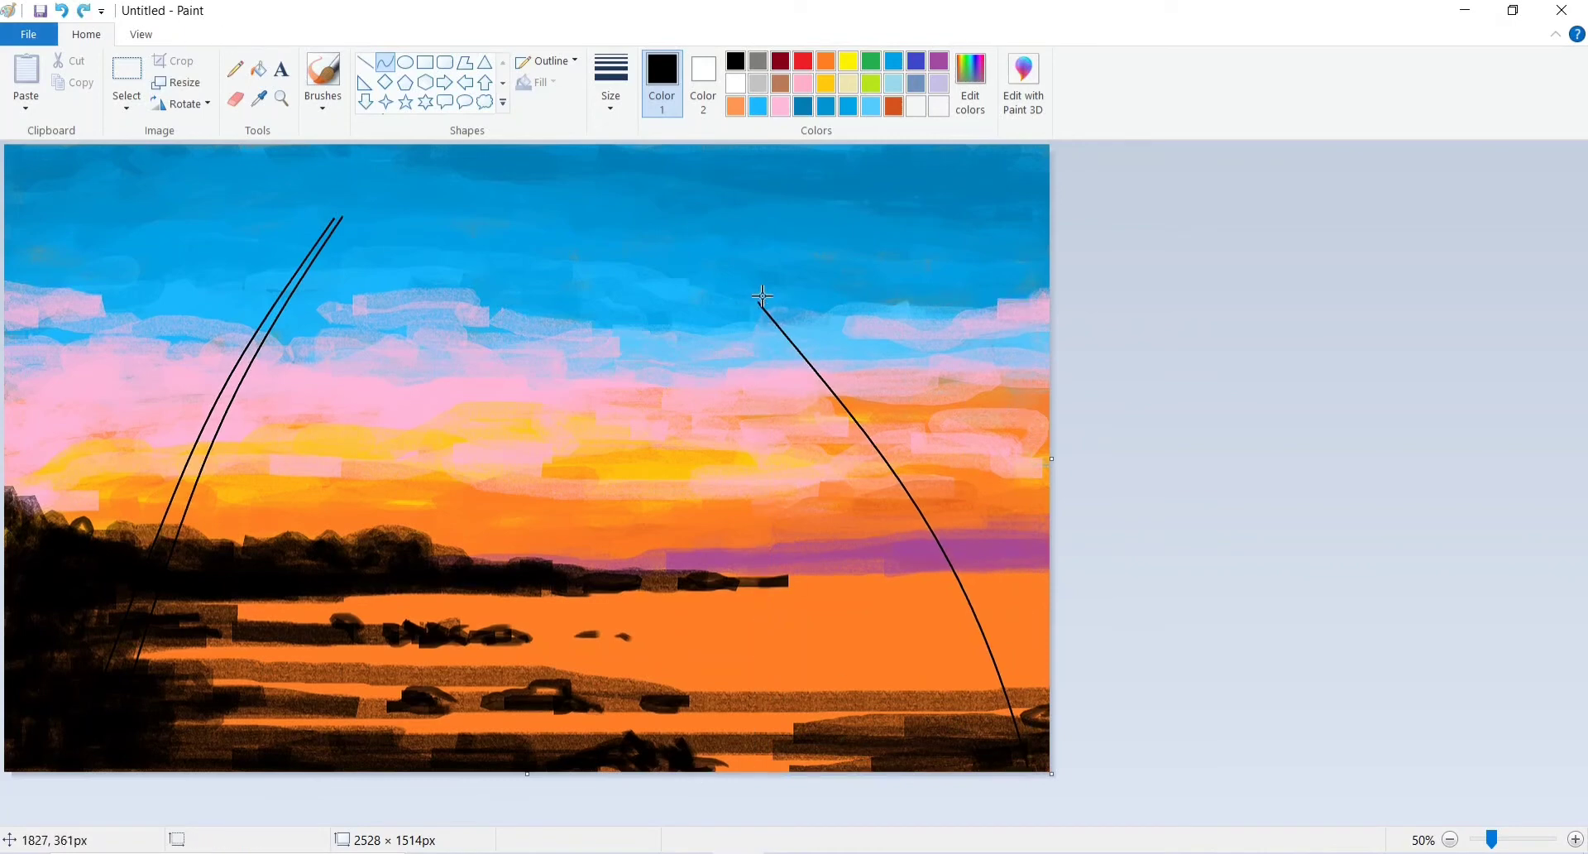
pyautogui.moveTo(762, 295)
pyautogui.mouseDown()
pyautogui.moveTo(1029, 589)
pyautogui.moveTo(1038, 753)
pyautogui.mouseUp()
pyautogui.moveTo(951, 553)
pyautogui.mouseDown()
pyautogui.moveTo(964, 536)
pyautogui.moveTo(958, 570)
pyautogui.mouseUp()
pyautogui.click(1042, 240)
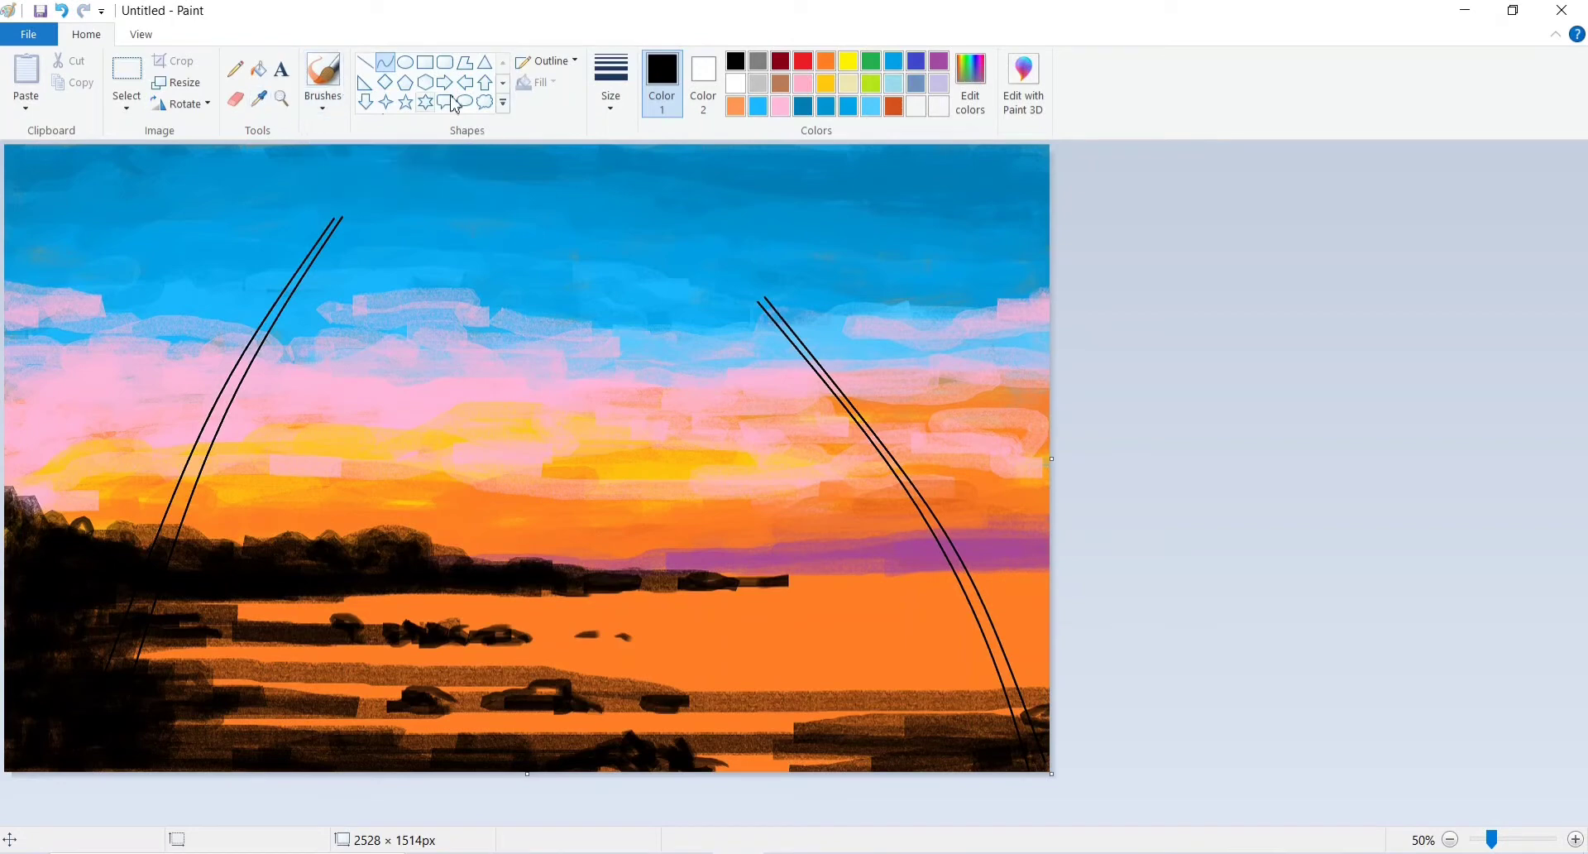
# Rough in black palm fronds radiating from the top of the left trunk with the Natural pencil brush.
pyautogui.click(322, 103)
pyautogui.click(452, 201)
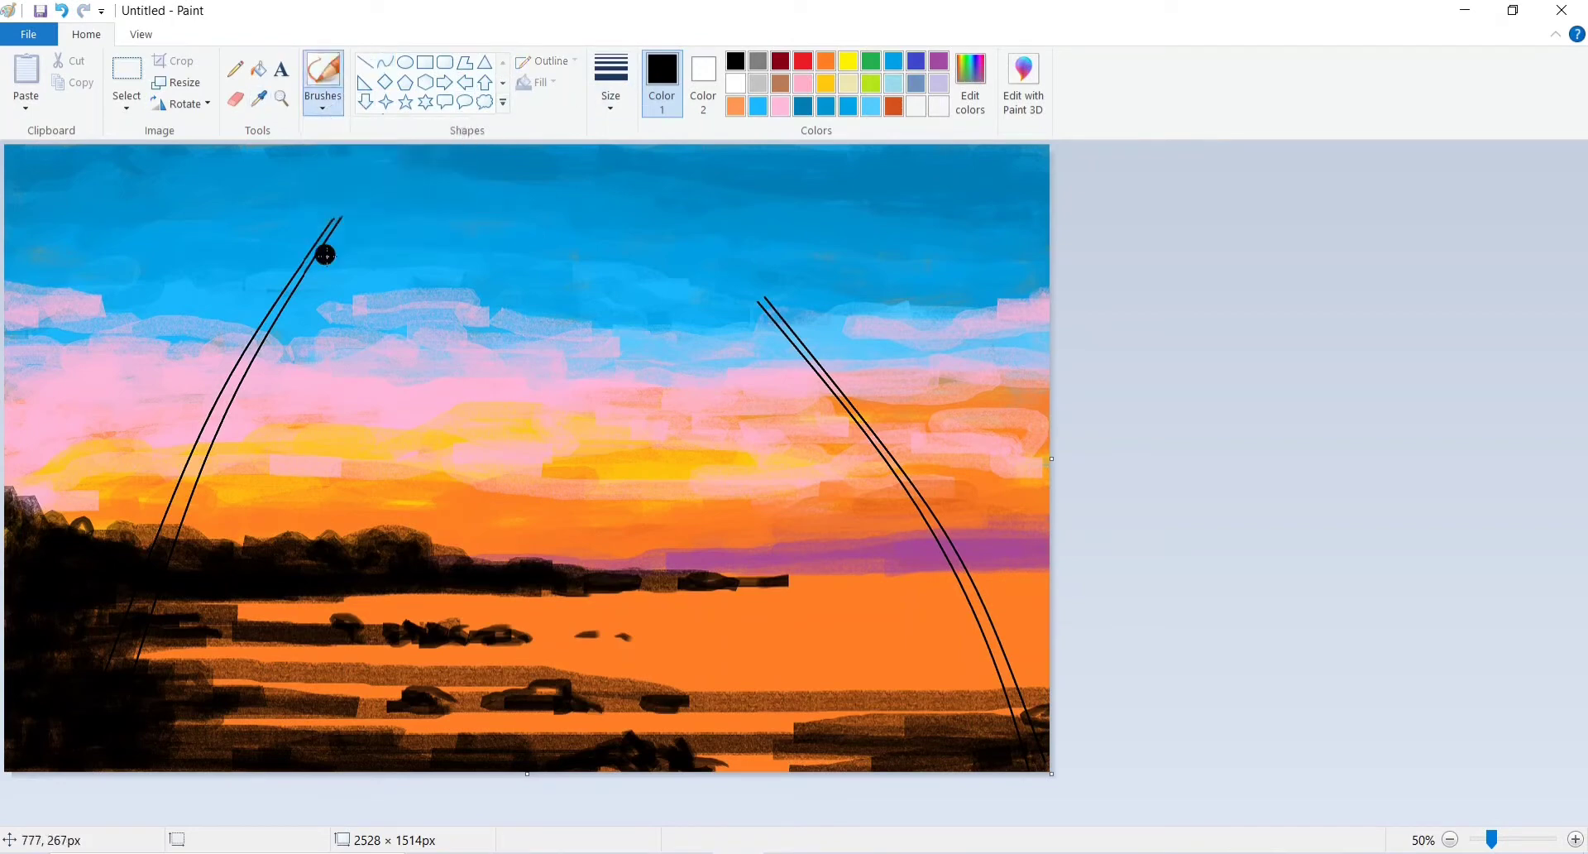
pyautogui.moveTo(337, 223); pyautogui.dragTo(355, 278)
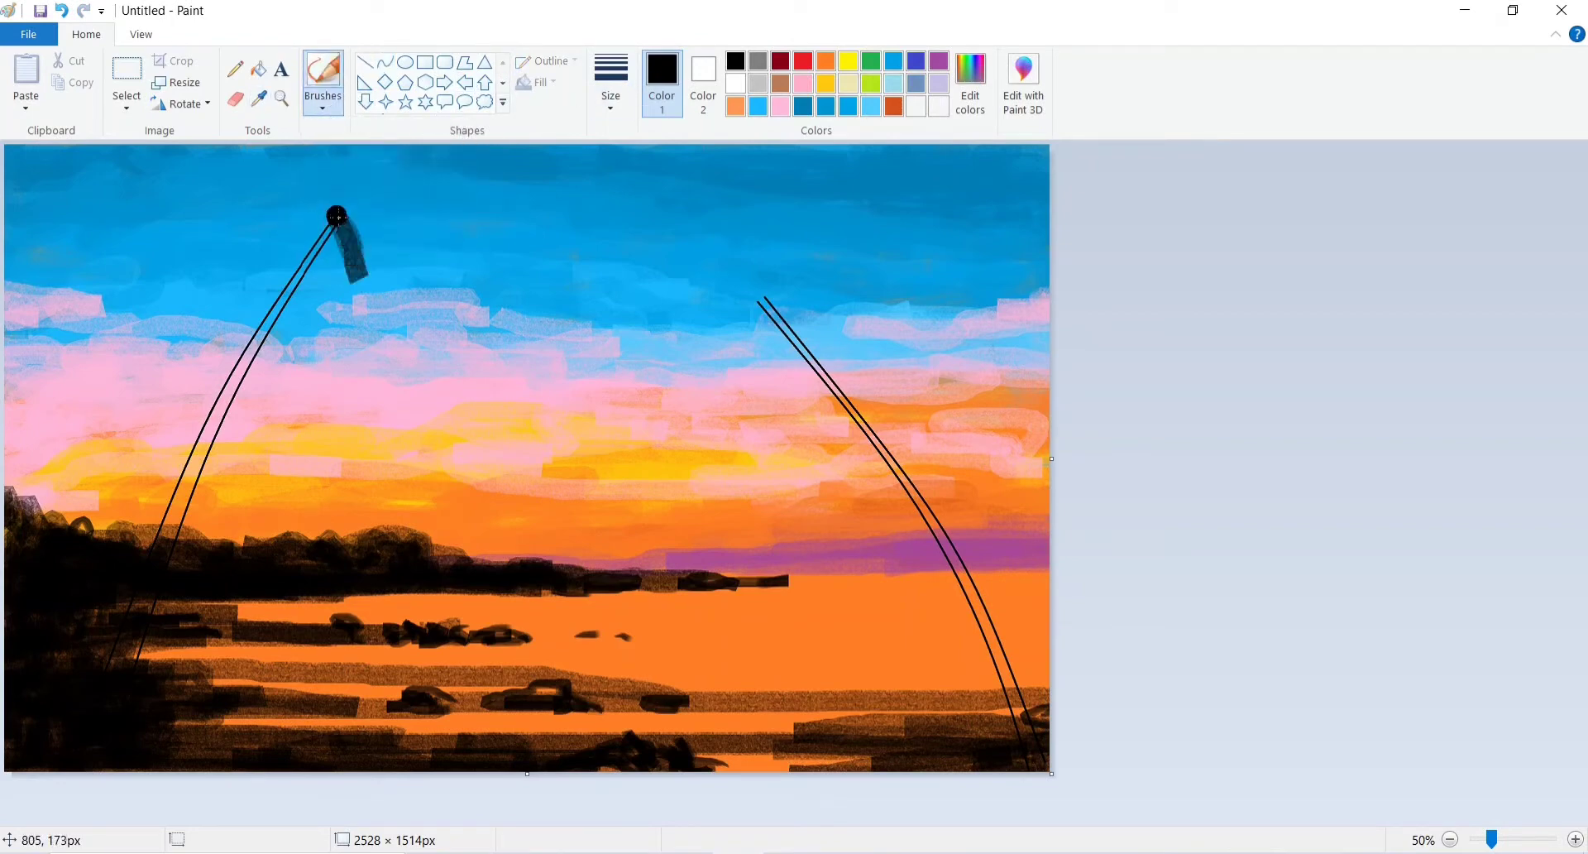
pyautogui.moveTo(325, 209); pyautogui.dragTo(288, 210)
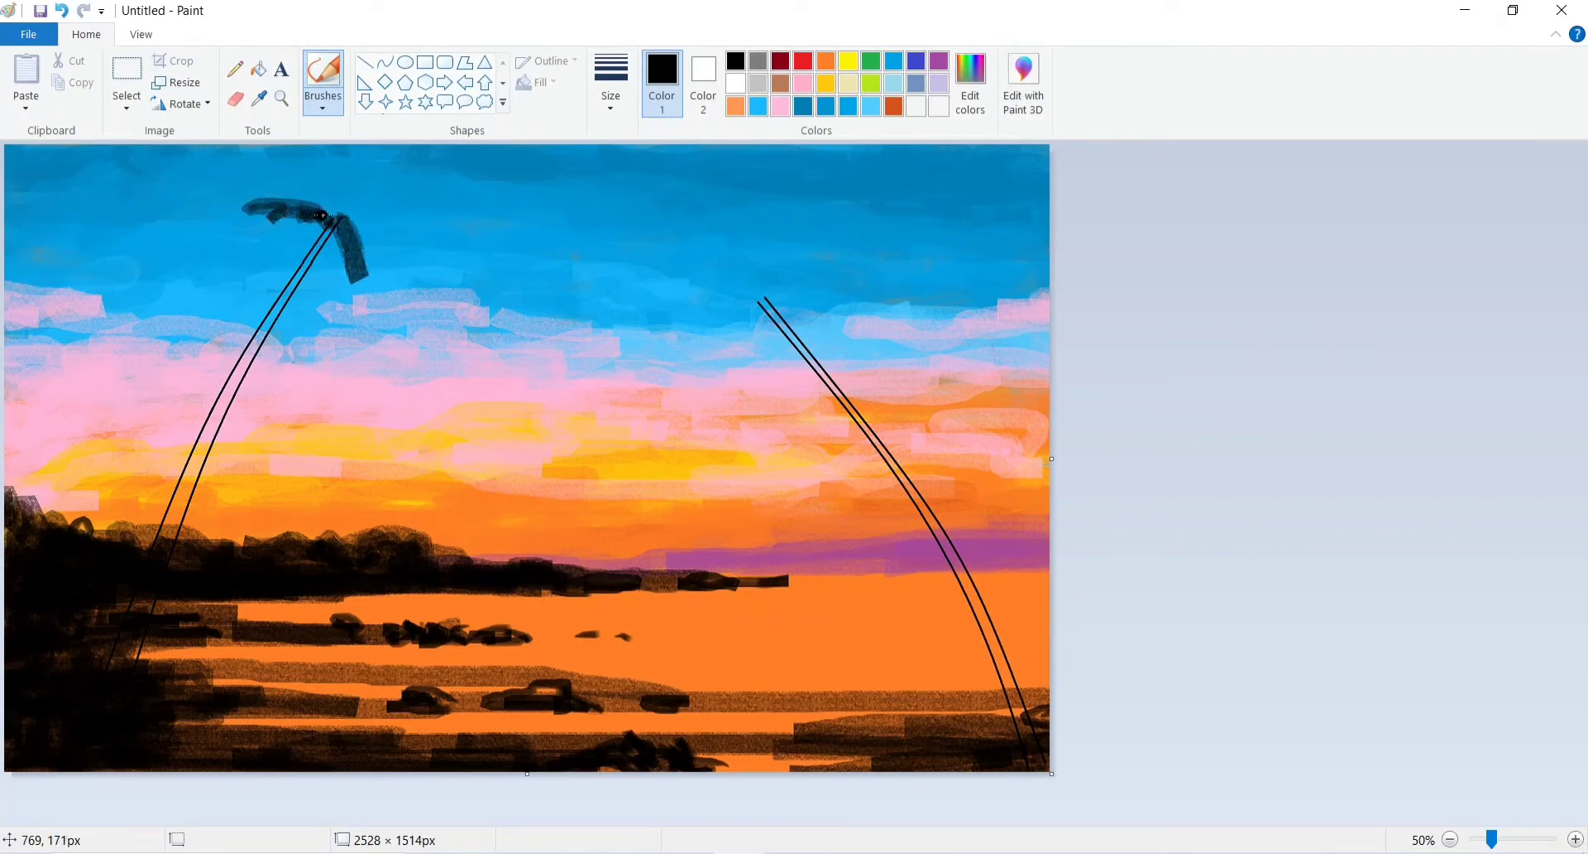
pyautogui.click(258, 69)
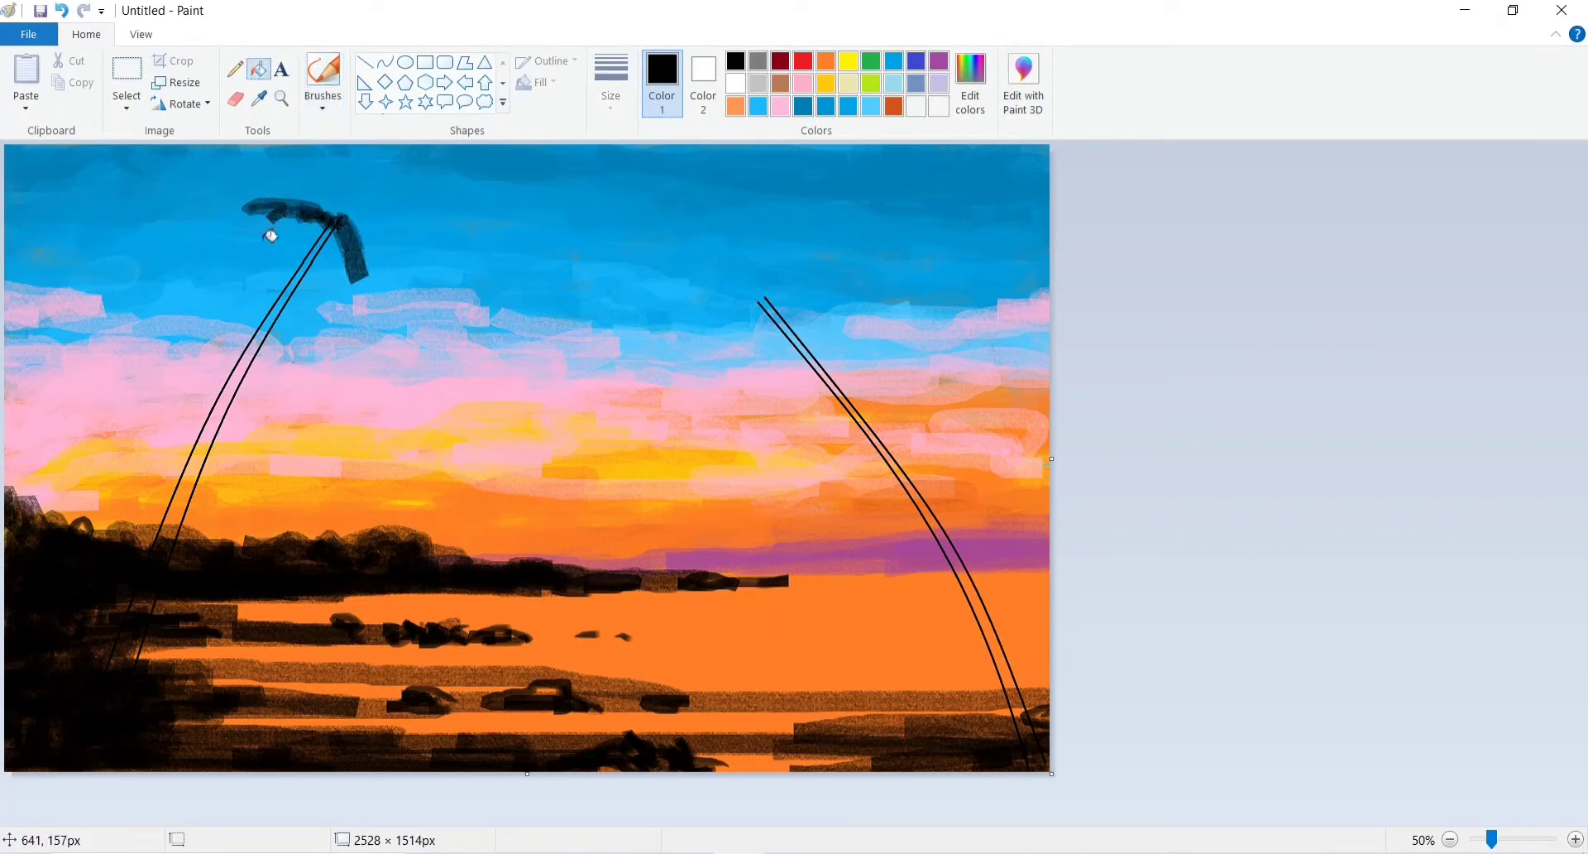
pyautogui.click(323, 75)
pyautogui.moveTo(335, 222)
pyautogui.mouseDown()
pyautogui.moveTo(381, 264)
pyautogui.moveTo(379, 215)
pyautogui.moveTo(338, 205)
pyautogui.moveTo(352, 217)
pyautogui.moveTo(404, 157)
pyautogui.mouseUp()
# Thicken the left palm's crown with denser, grainy black frond strokes around the trunk tip.
pyautogui.click(322, 106)
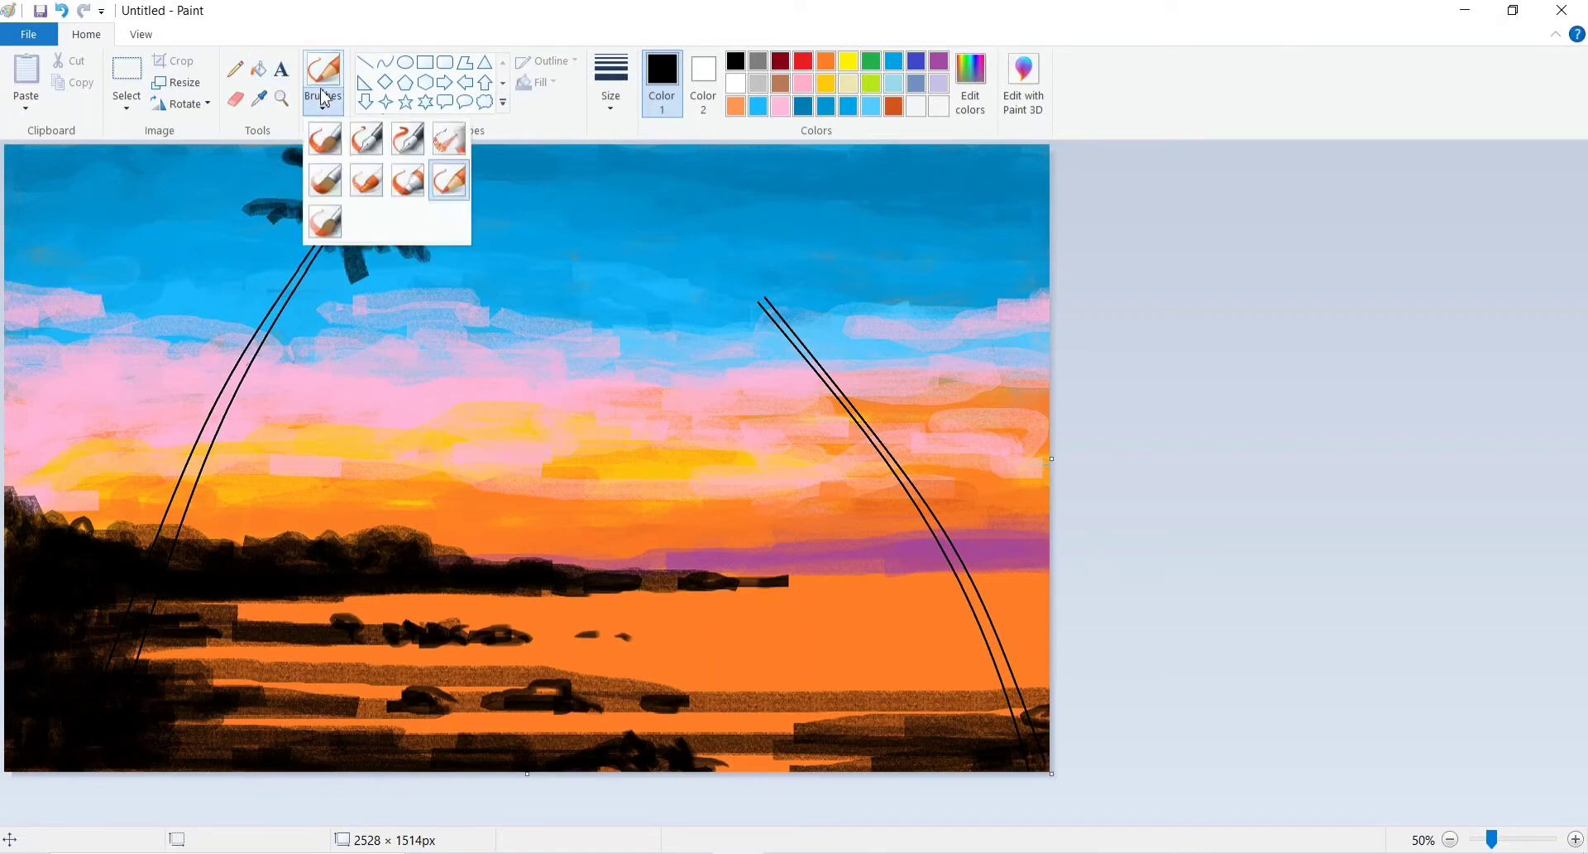
pyautogui.click(326, 141)
pyautogui.moveTo(313, 245)
pyautogui.mouseDown()
pyautogui.moveTo(269, 239)
pyautogui.moveTo(332, 238)
pyautogui.moveTo(281, 273)
pyautogui.moveTo(325, 238)
pyautogui.moveTo(360, 269)
pyautogui.moveTo(269, 202)
pyautogui.moveTo(337, 222)
pyautogui.mouseUp()
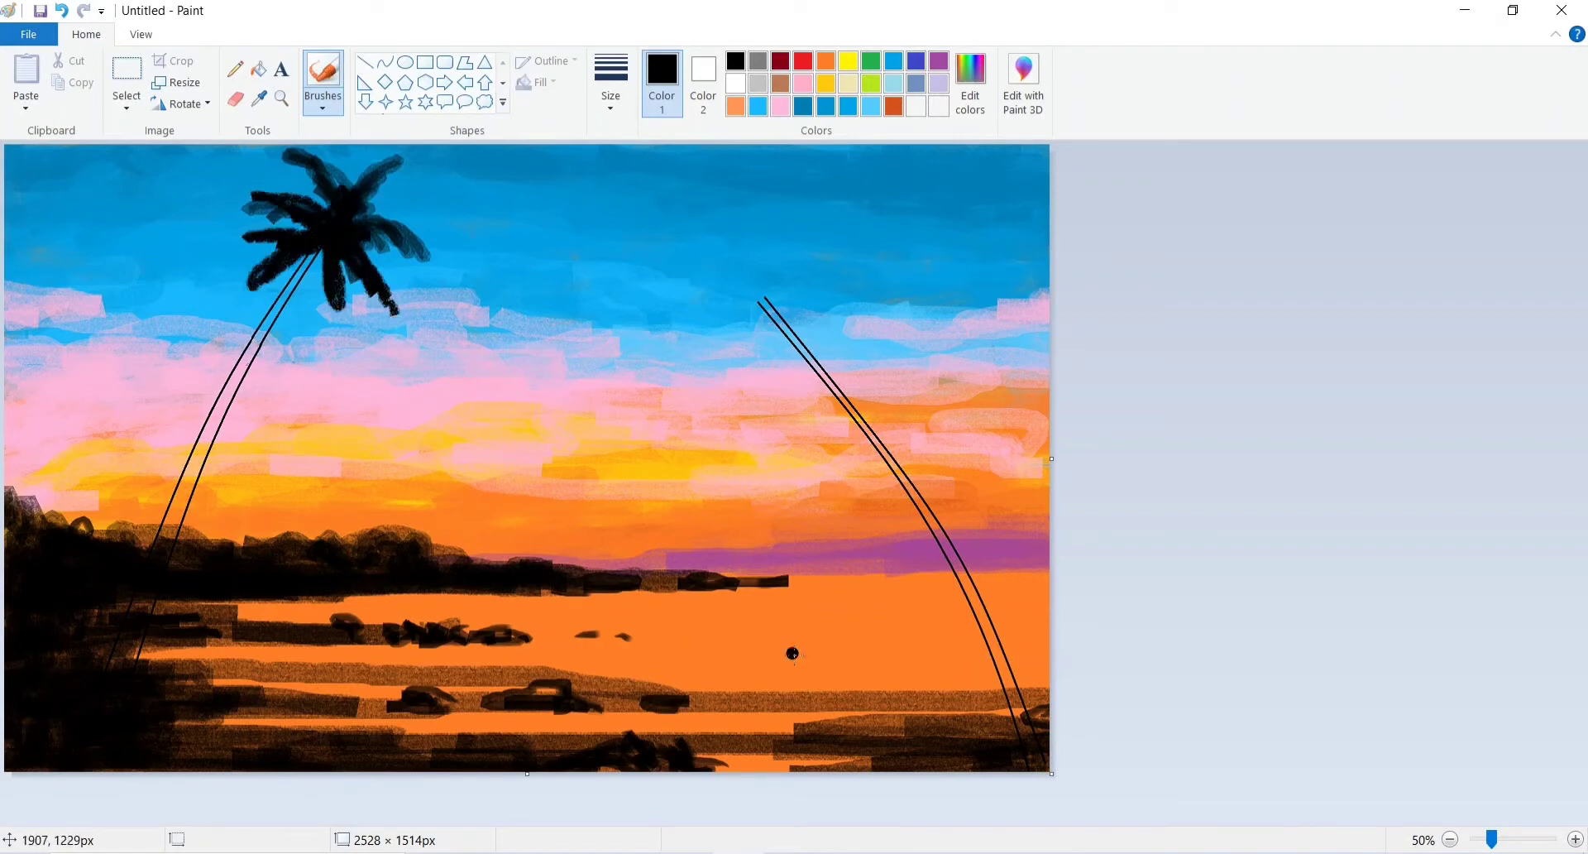
# Shade the lower left palm trunk black where it crosses the dark shore, undoing one stray stroke.
pyautogui.click(1576, 839)
pyautogui.scroll(-5, 575, 173)
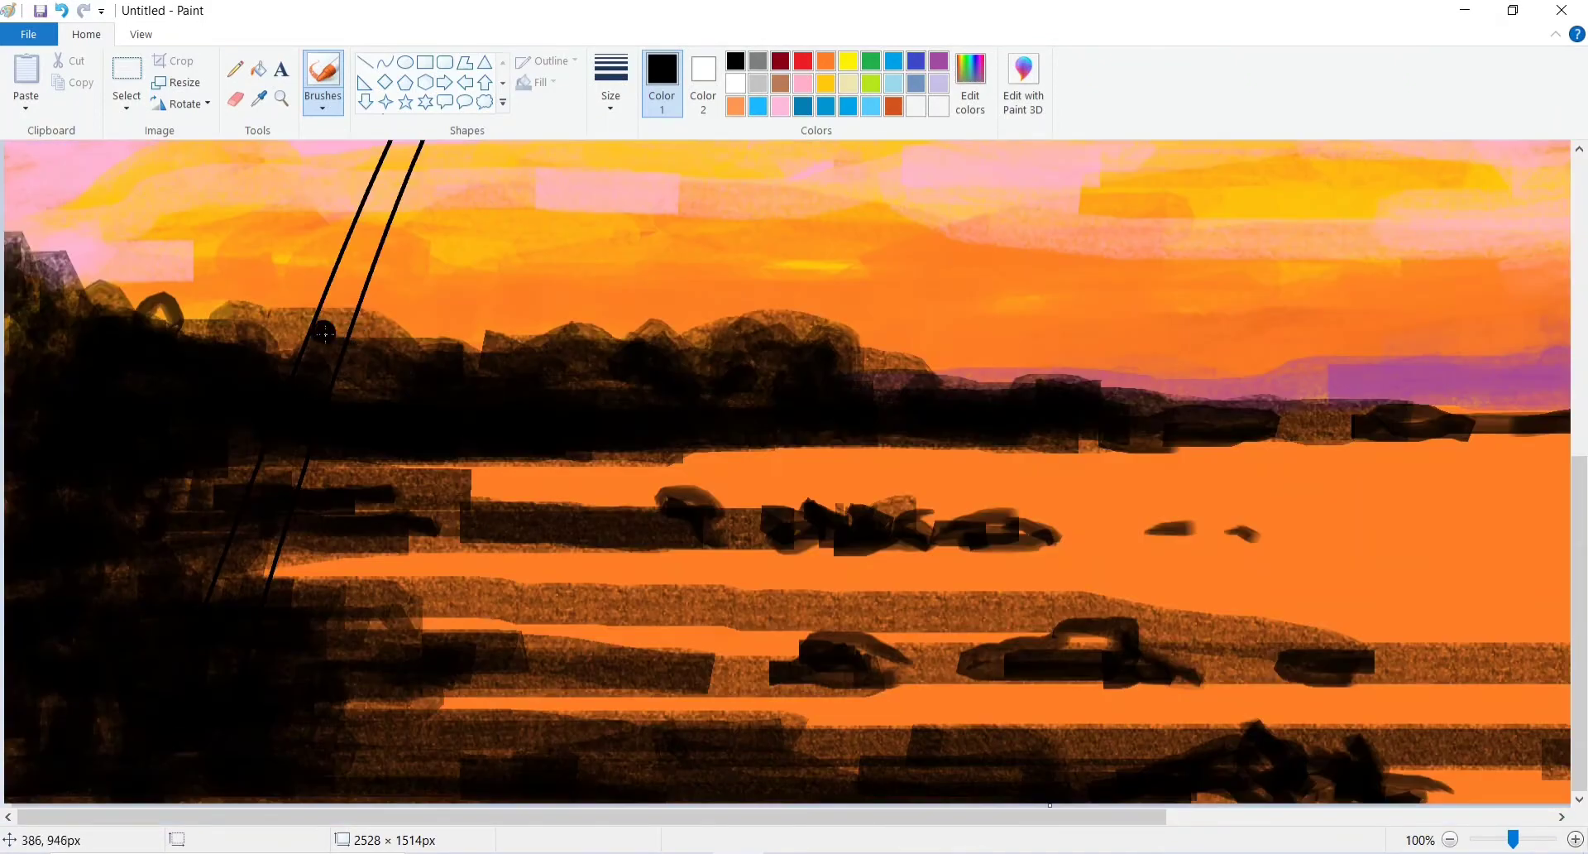
pyautogui.moveTo(273, 455); pyautogui.dragTo(256, 479)
pyautogui.moveTo(248, 537); pyautogui.dragTo(223, 595)
pyautogui.moveTo(298, 451); pyautogui.dragTo(273, 550)
pyautogui.hotkey('ctrl', 'z')
pyautogui.moveTo(273, 464); pyautogui.dragTo(235, 562)
# Shade the left edge of the left palm trunk black from the treeline up to the crown.
pyautogui.scroll(4, 258, 521)
pyautogui.moveTo(376, 534); pyautogui.dragTo(306, 687)
pyautogui.click(398, 599)
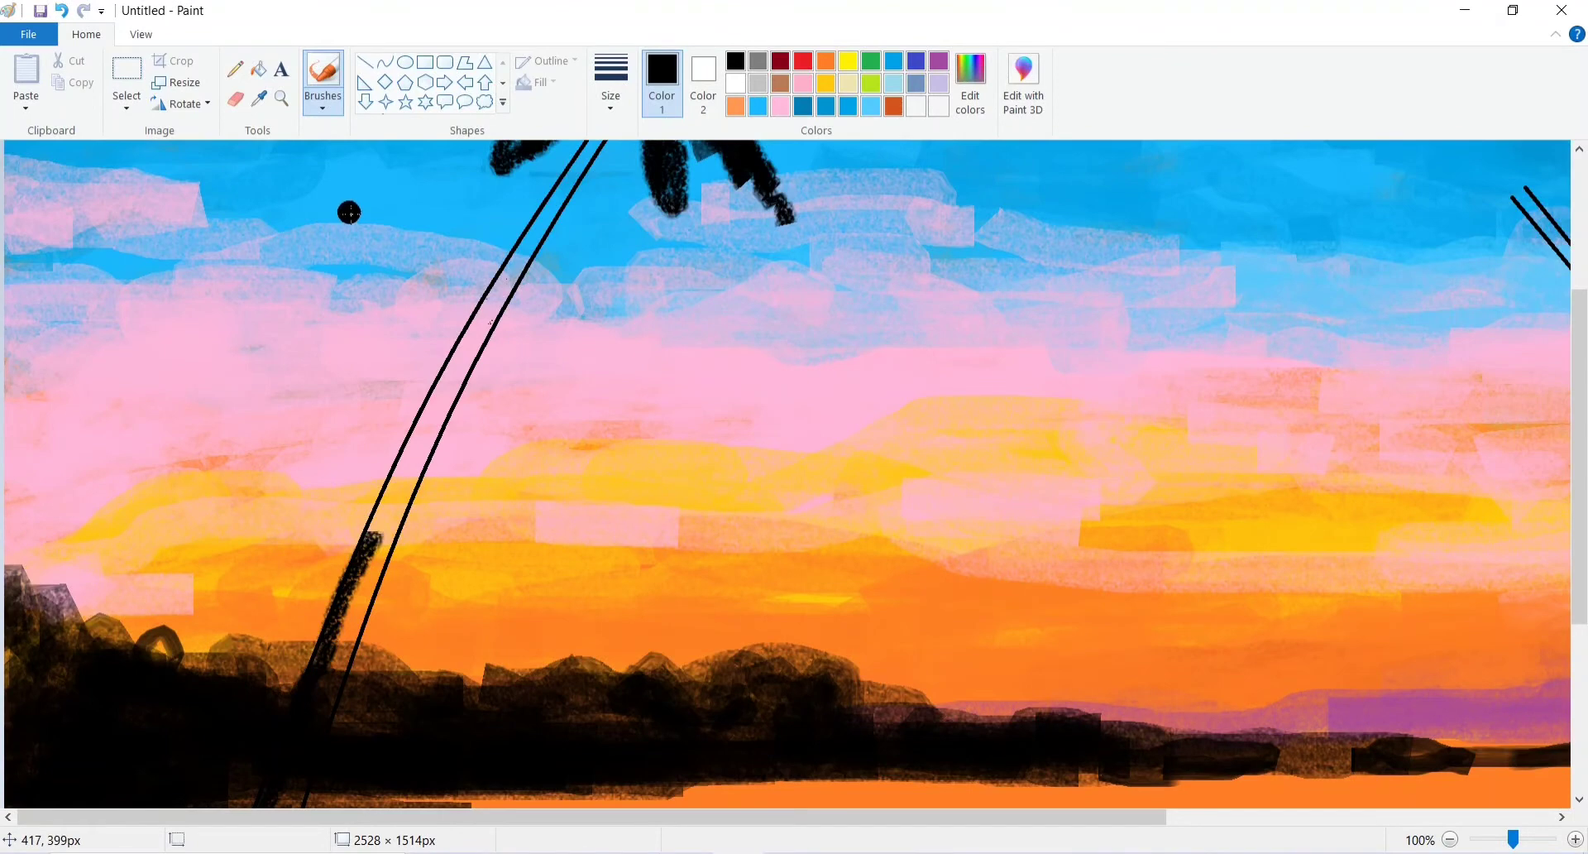
pyautogui.moveTo(438, 395); pyautogui.dragTo(364, 542)
pyautogui.scroll(3, 482, 488)
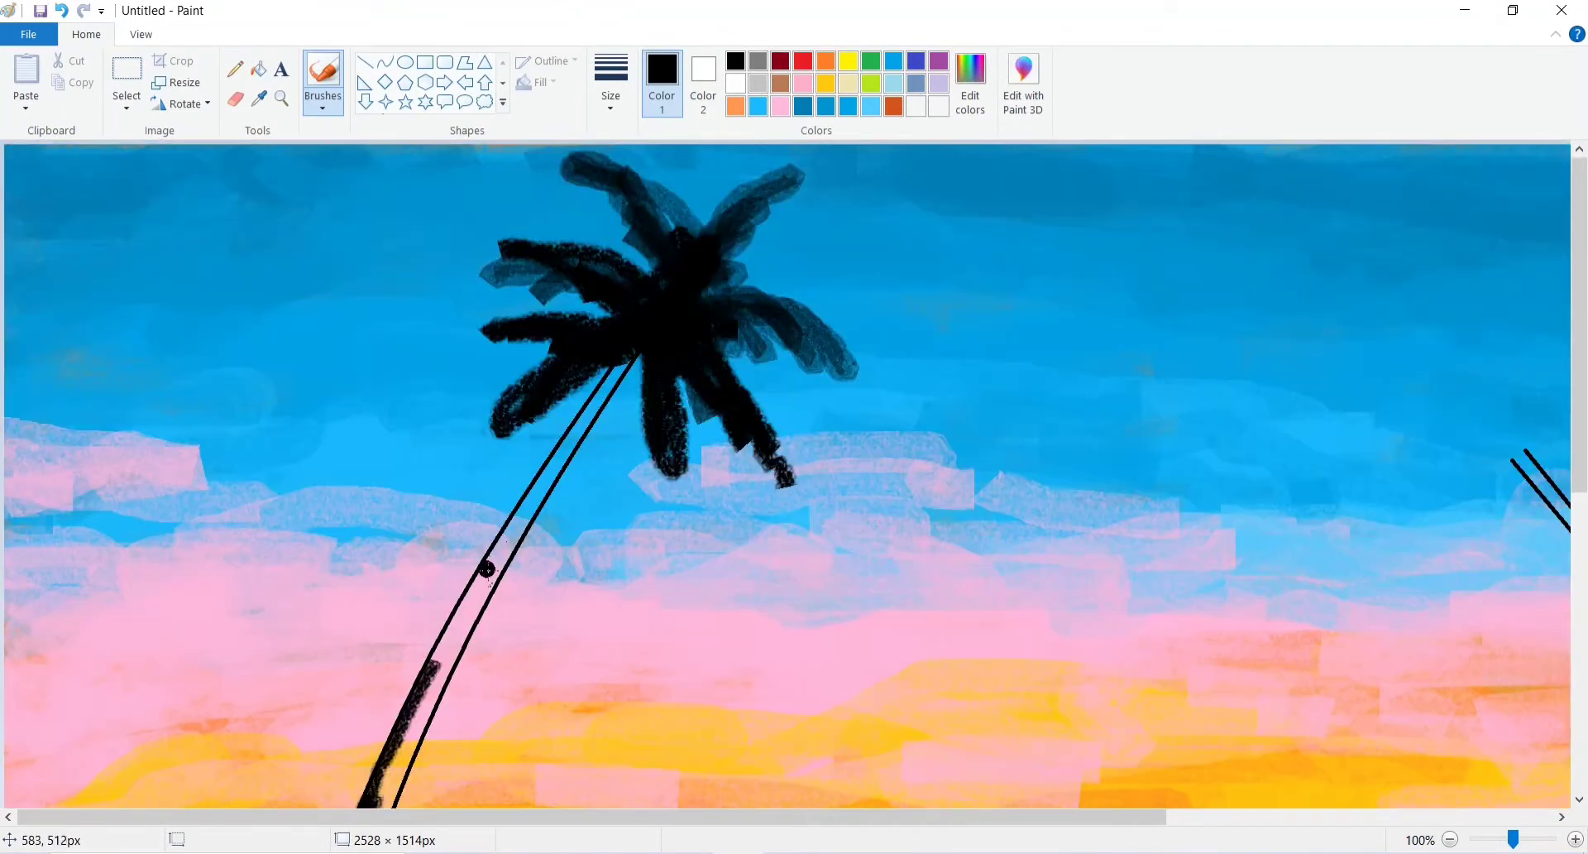
pyautogui.moveTo(489, 570); pyautogui.dragTo(432, 670)
pyautogui.moveTo(559, 460); pyautogui.dragTo(483, 577)
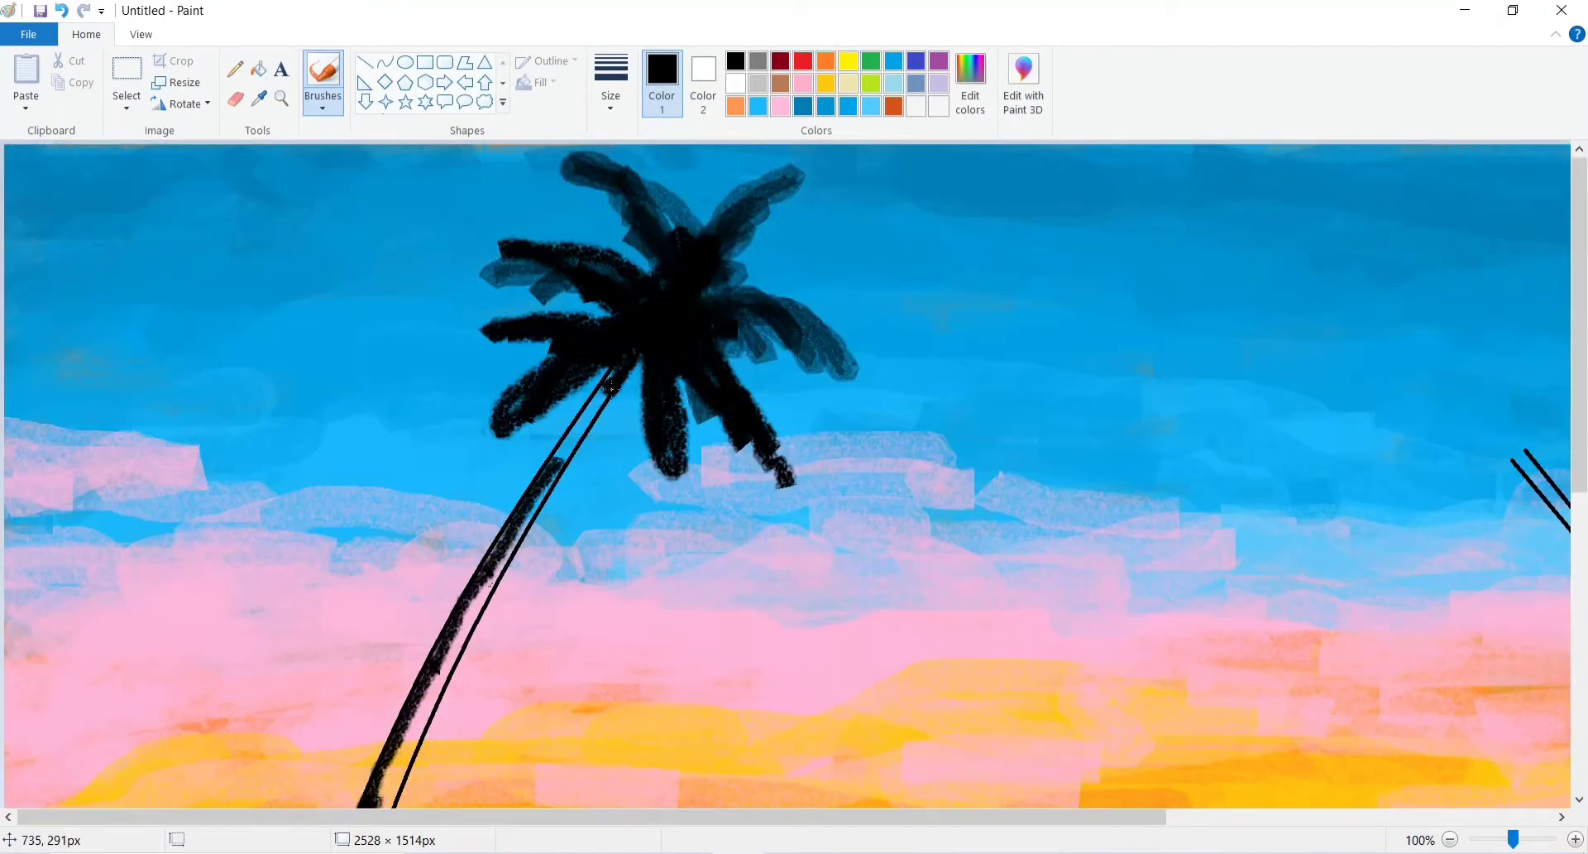
pyautogui.moveTo(611, 387); pyautogui.dragTo(561, 464)
# Add thin black leaflets along the left palm's fronds with a calligraphy brush to give them feathery edges.
pyautogui.click(323, 103)
pyautogui.click(387, 137)
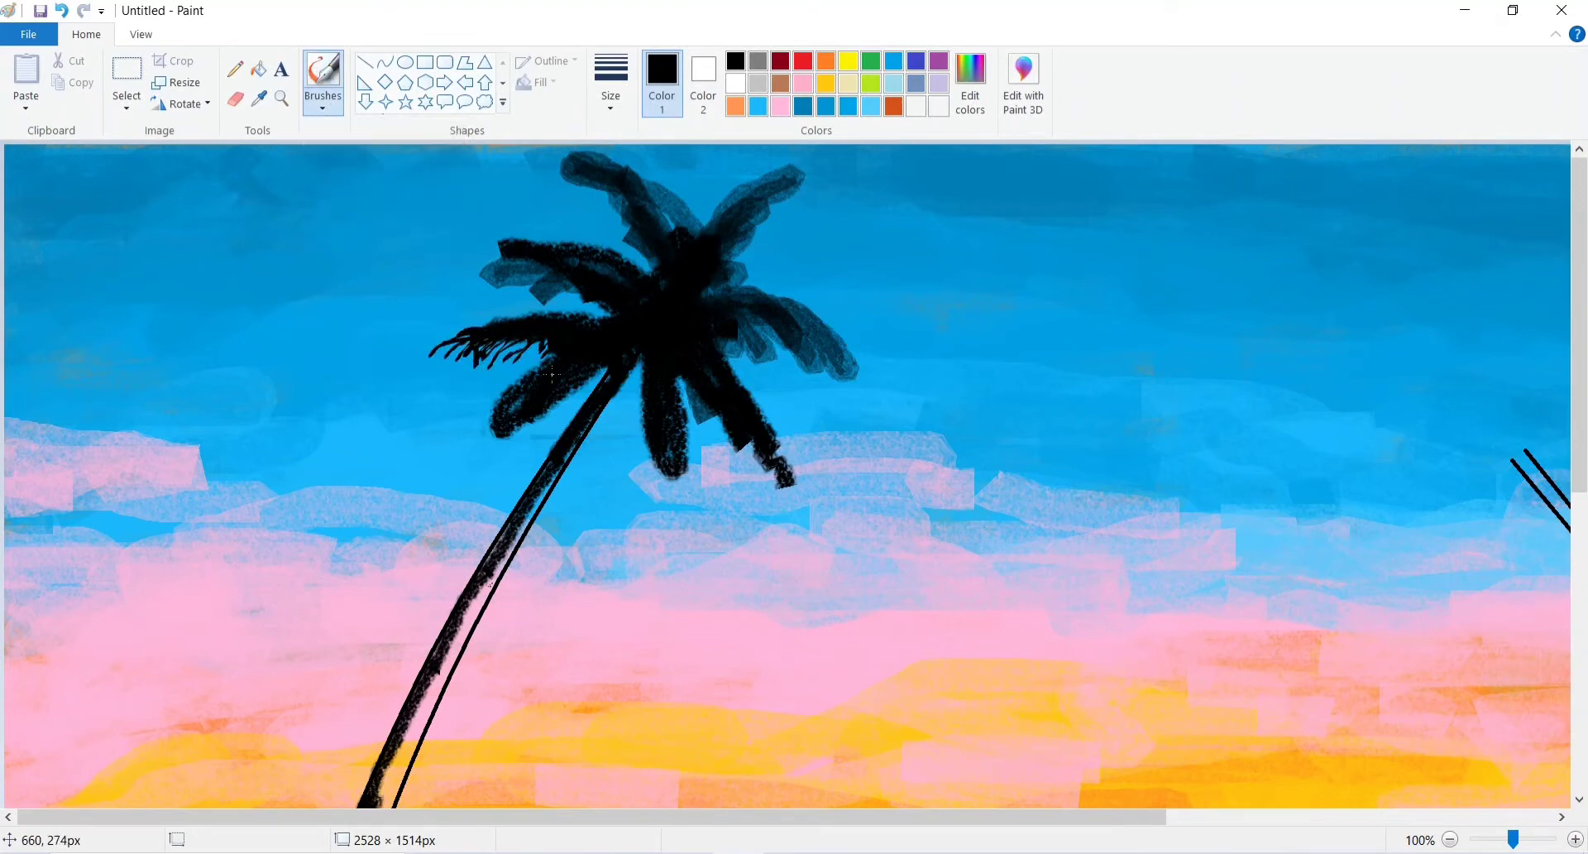
pyautogui.moveTo(600, 372)
pyautogui.mouseDown()
pyautogui.moveTo(465, 422)
pyautogui.moveTo(465, 465)
pyautogui.moveTo(435, 465)
pyautogui.mouseUp()
pyautogui.moveTo(637, 354)
pyautogui.mouseDown()
pyautogui.moveTo(636, 423)
pyautogui.moveTo(662, 475)
pyautogui.mouseUp()
pyautogui.moveTo(674, 413); pyautogui.dragTo(688, 513)
pyautogui.moveTo(513, 233)
pyautogui.mouseDown()
pyautogui.moveTo(435, 231)
pyautogui.moveTo(468, 285)
pyautogui.moveTo(531, 282)
pyautogui.mouseUp()
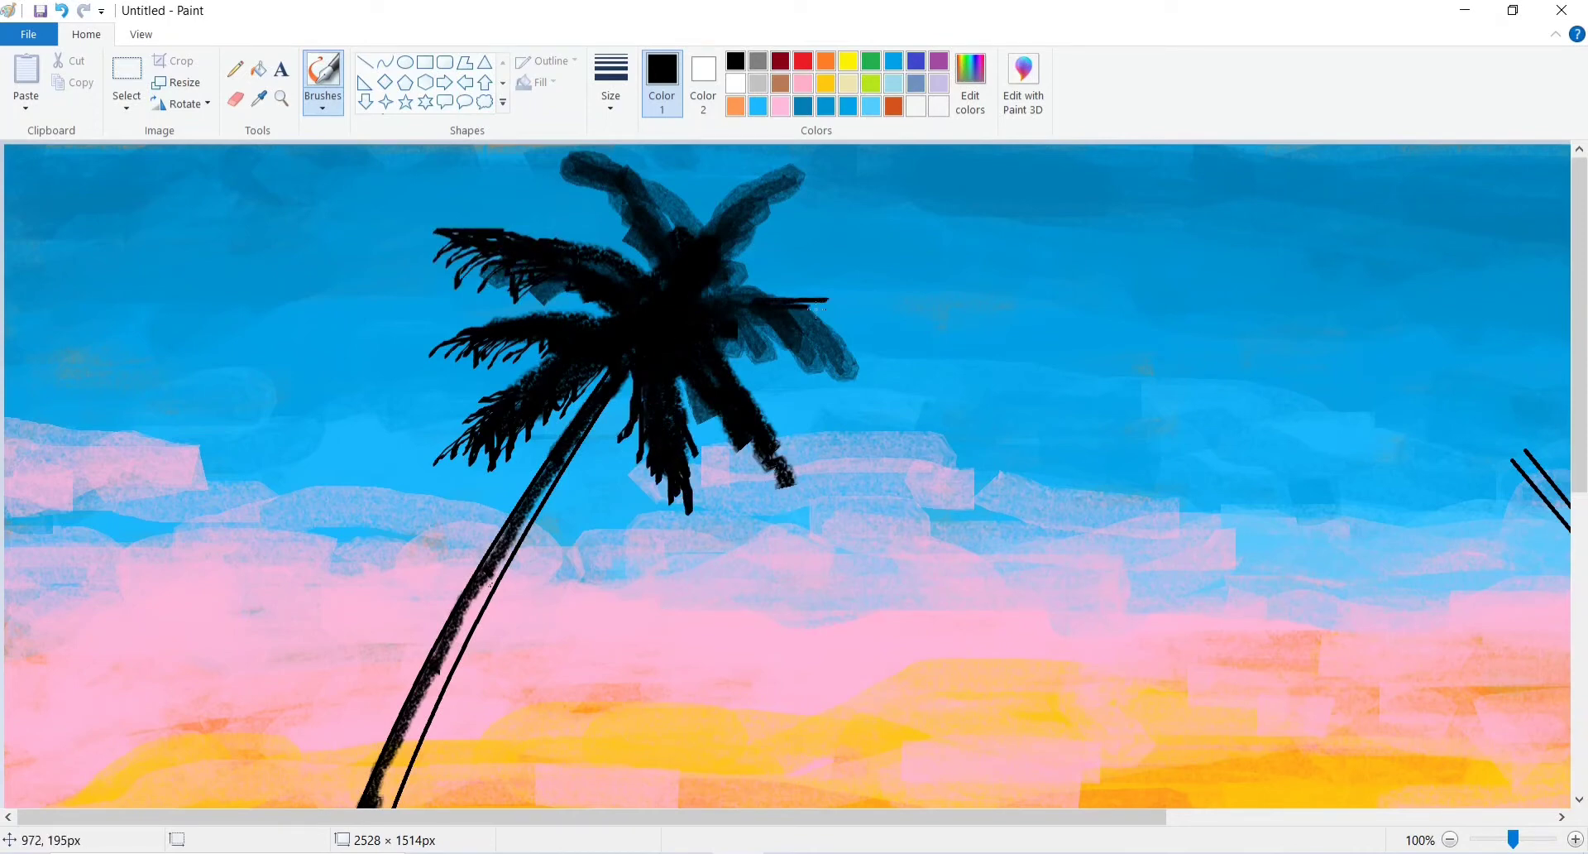
pyautogui.moveTo(817, 310)
pyautogui.mouseDown()
pyautogui.moveTo(865, 352)
pyautogui.moveTo(844, 404)
pyautogui.mouseUp()
pyautogui.moveTo(823, 345)
pyautogui.mouseDown()
pyautogui.moveTo(744, 460)
pyautogui.moveTo(769, 454)
pyautogui.moveTo(779, 478)
pyautogui.moveTo(720, 222)
pyautogui.moveTo(806, 161)
pyautogui.moveTo(733, 199)
pyautogui.moveTo(792, 199)
pyautogui.moveTo(728, 213)
pyautogui.moveTo(753, 239)
pyautogui.moveTo(714, 284)
pyautogui.moveTo(738, 253)
pyautogui.moveTo(666, 179)
pyautogui.moveTo(652, 213)
pyautogui.moveTo(675, 234)
pyautogui.moveTo(681, 213)
pyautogui.moveTo(578, 171)
pyautogui.moveTo(644, 199)
pyautogui.moveTo(627, 196)
pyautogui.moveTo(646, 265)
pyautogui.mouseUp()
# Sample a dark brown from the treeline left of the palm trunk as the drawing colour.
pyautogui.scroll(-2, 501, 499)
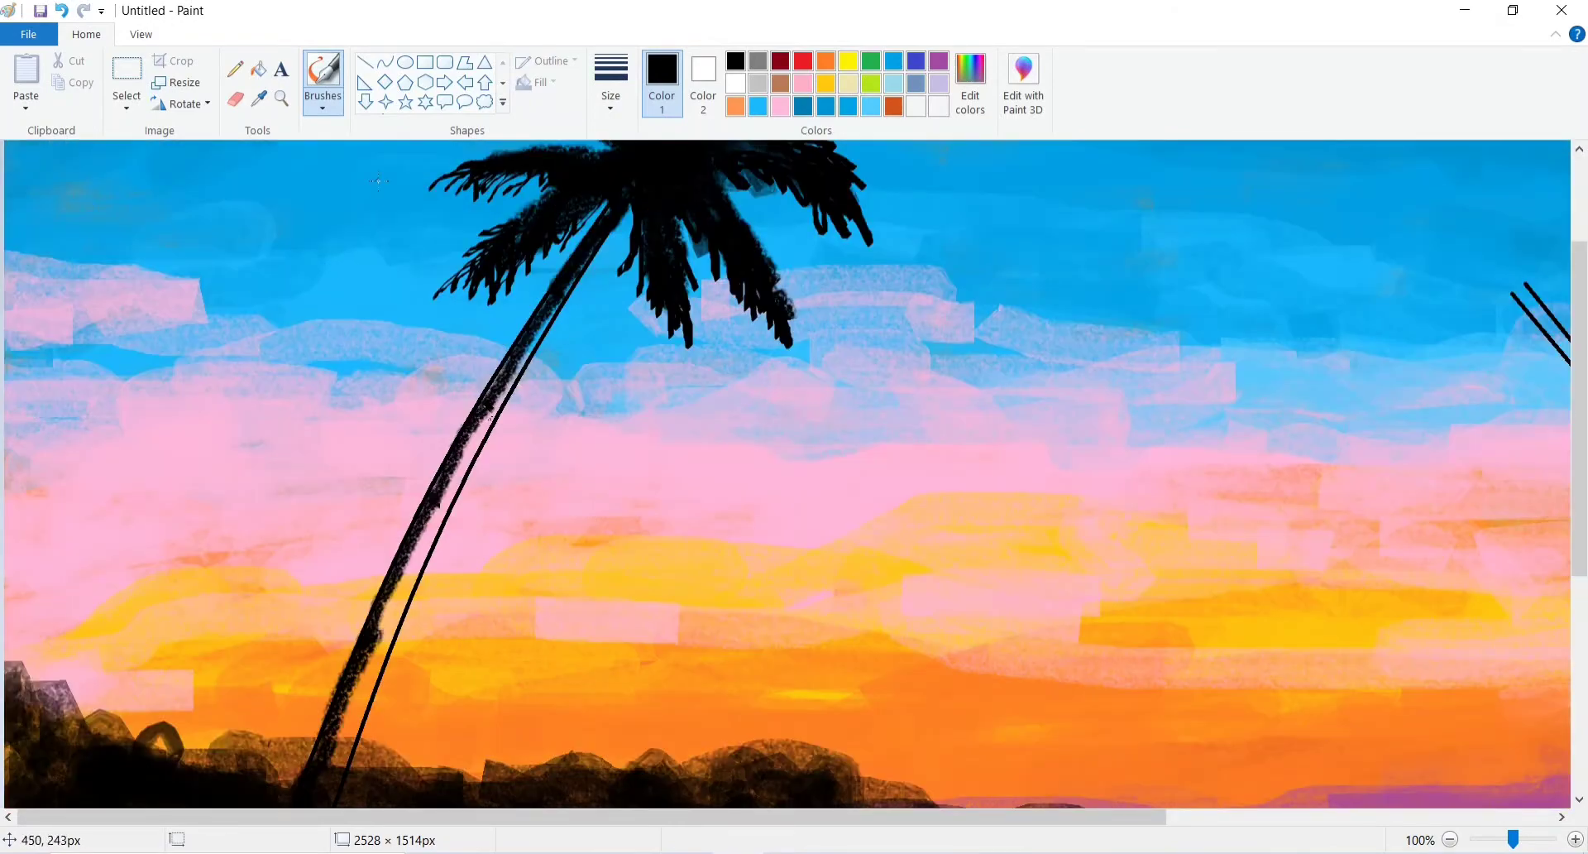
pyautogui.scroll(-3, 377, 180)
pyautogui.scroll(5, 491, 436)
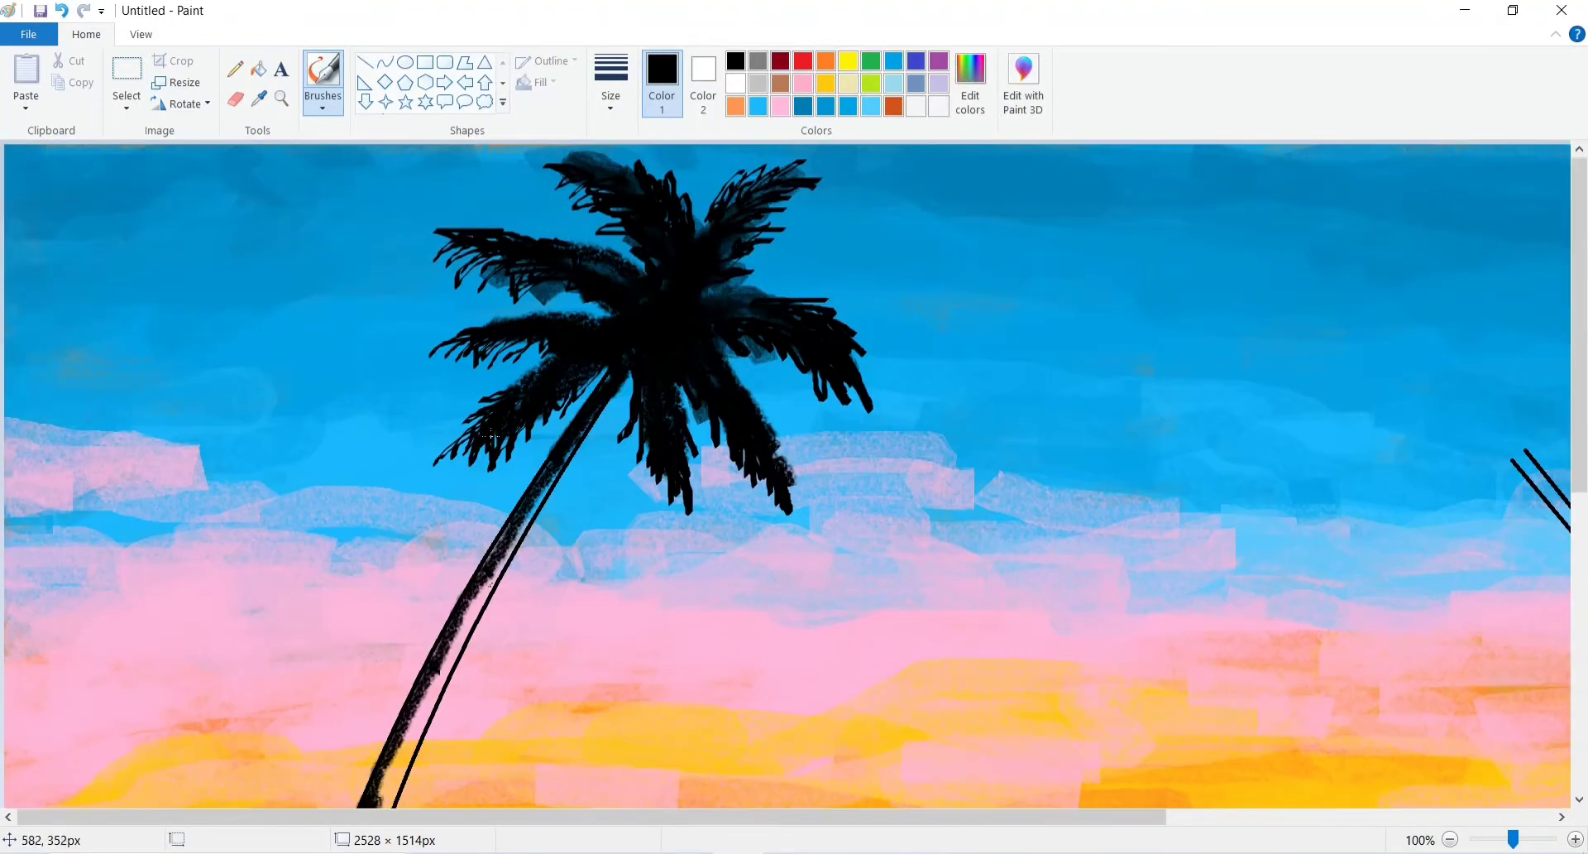
pyautogui.scroll(-7, 491, 436)
pyautogui.click(259, 98)
pyautogui.click(472, 419)
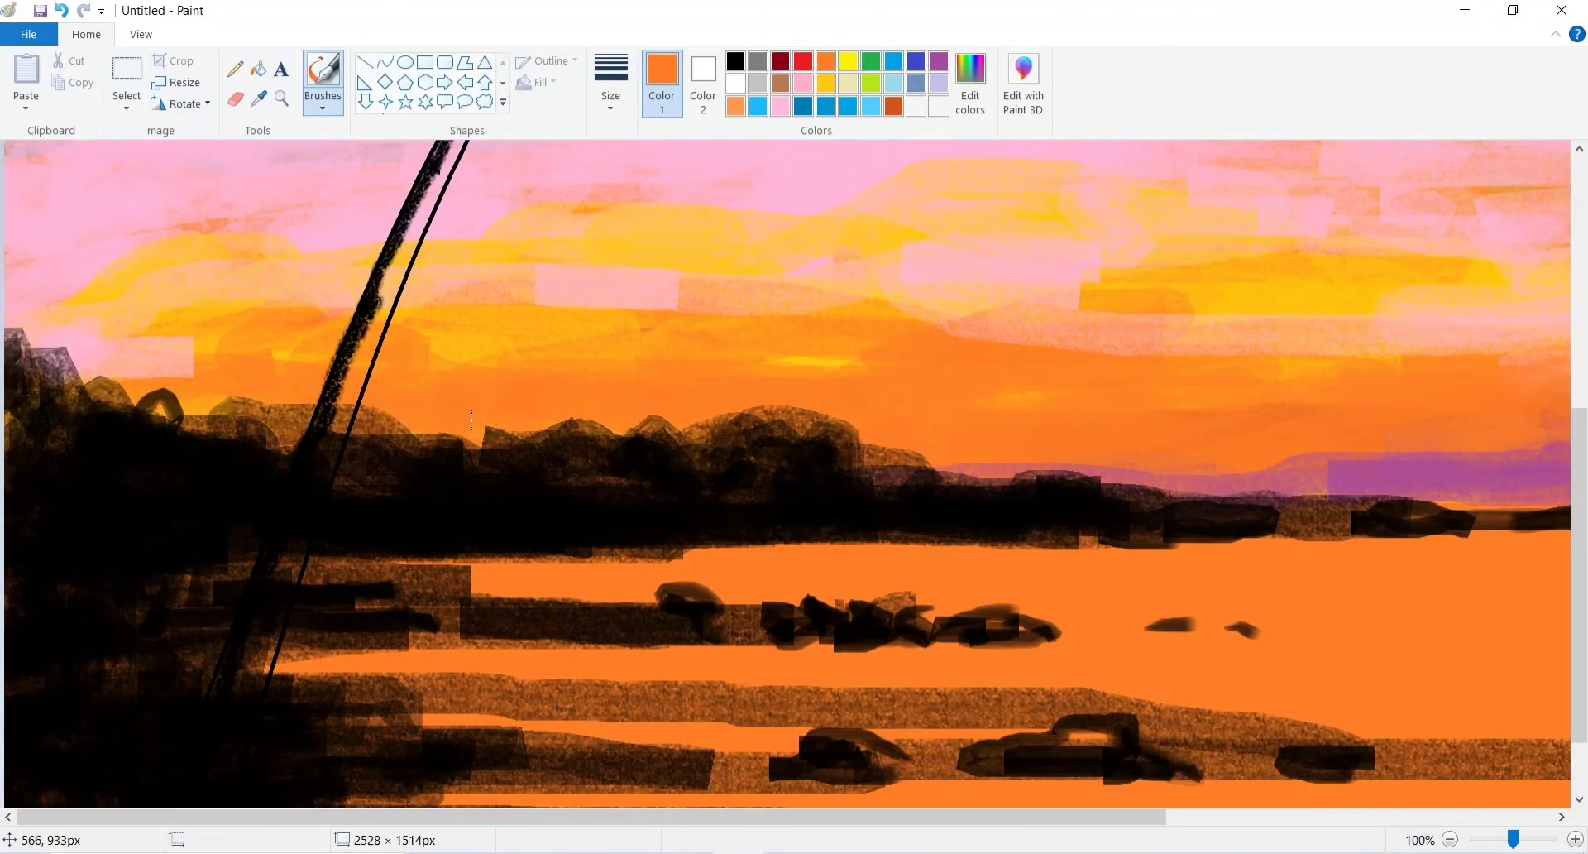
pyautogui.click(259, 98)
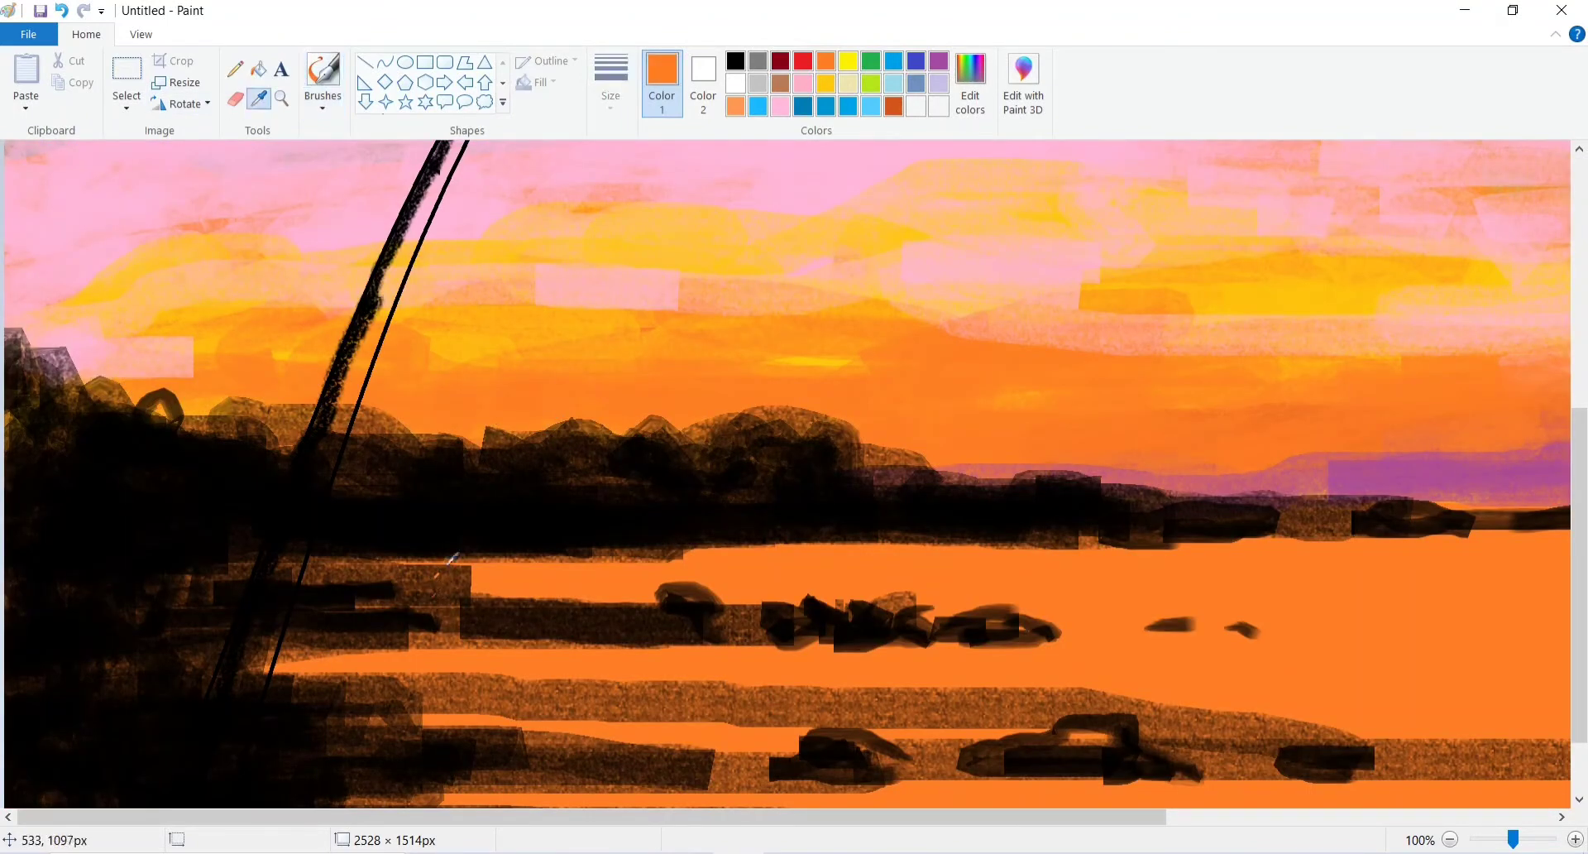
pyautogui.click(265, 397)
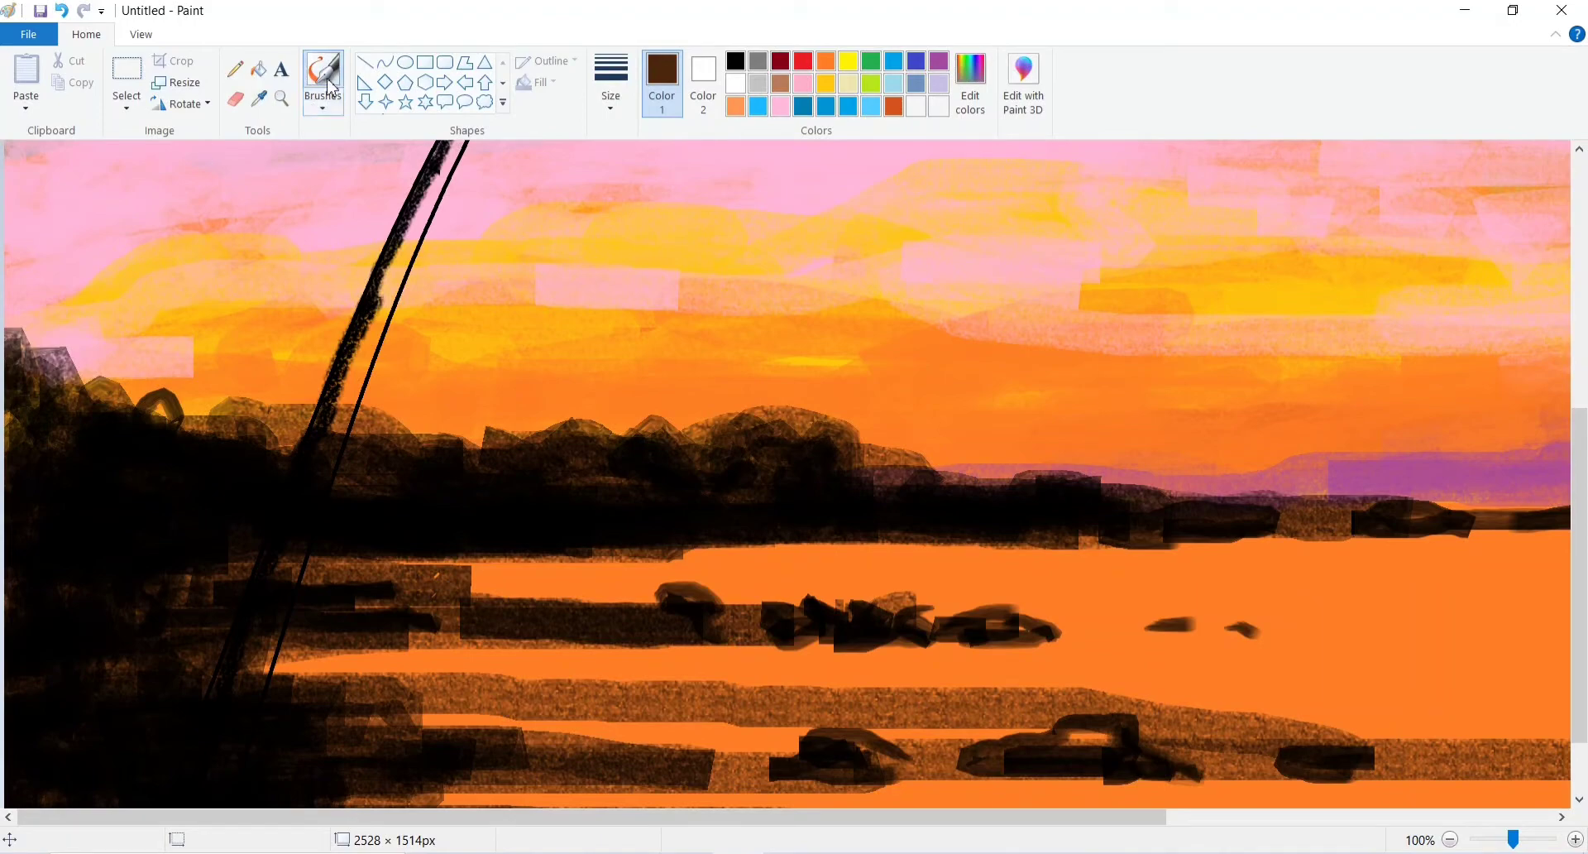
# Paint the lower part of the left palm trunk dark brown with the Marker brush, down to its base.
pyautogui.click(323, 103)
pyautogui.click(410, 188)
pyautogui.moveTo(337, 381)
pyautogui.mouseDown()
pyautogui.moveTo(297, 538)
pyautogui.moveTo(307, 571)
pyautogui.mouseUp()
pyautogui.scroll(4, 454, 409)
pyautogui.scroll(-4, 453, 408)
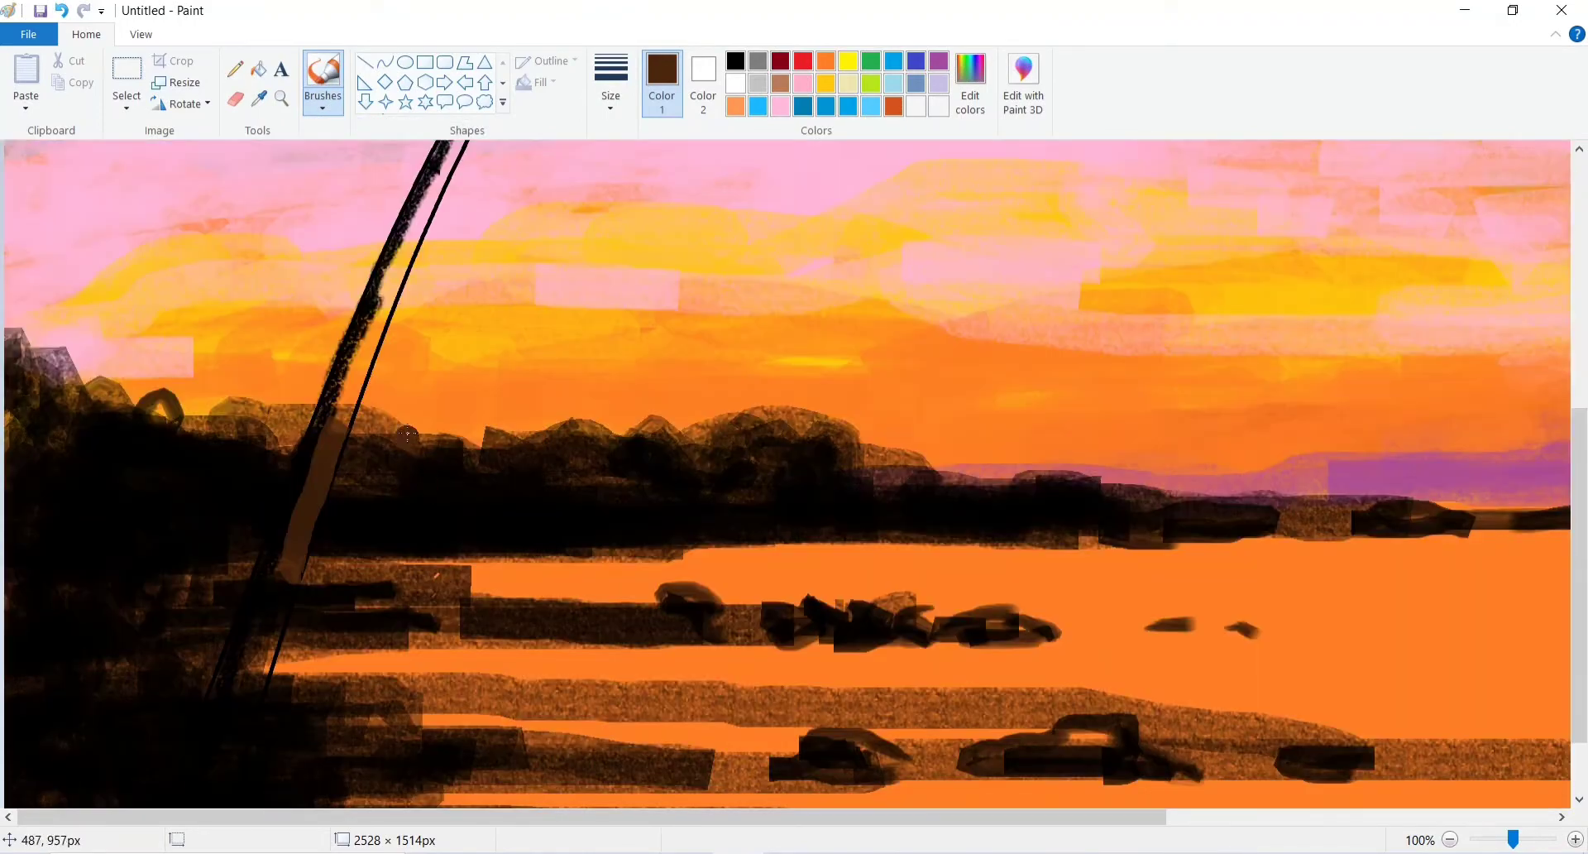
pyautogui.moveTo(377, 317)
pyautogui.mouseDown()
pyautogui.moveTo(339, 425)
pyautogui.moveTo(363, 361)
pyautogui.moveTo(341, 401)
pyautogui.mouseUp()
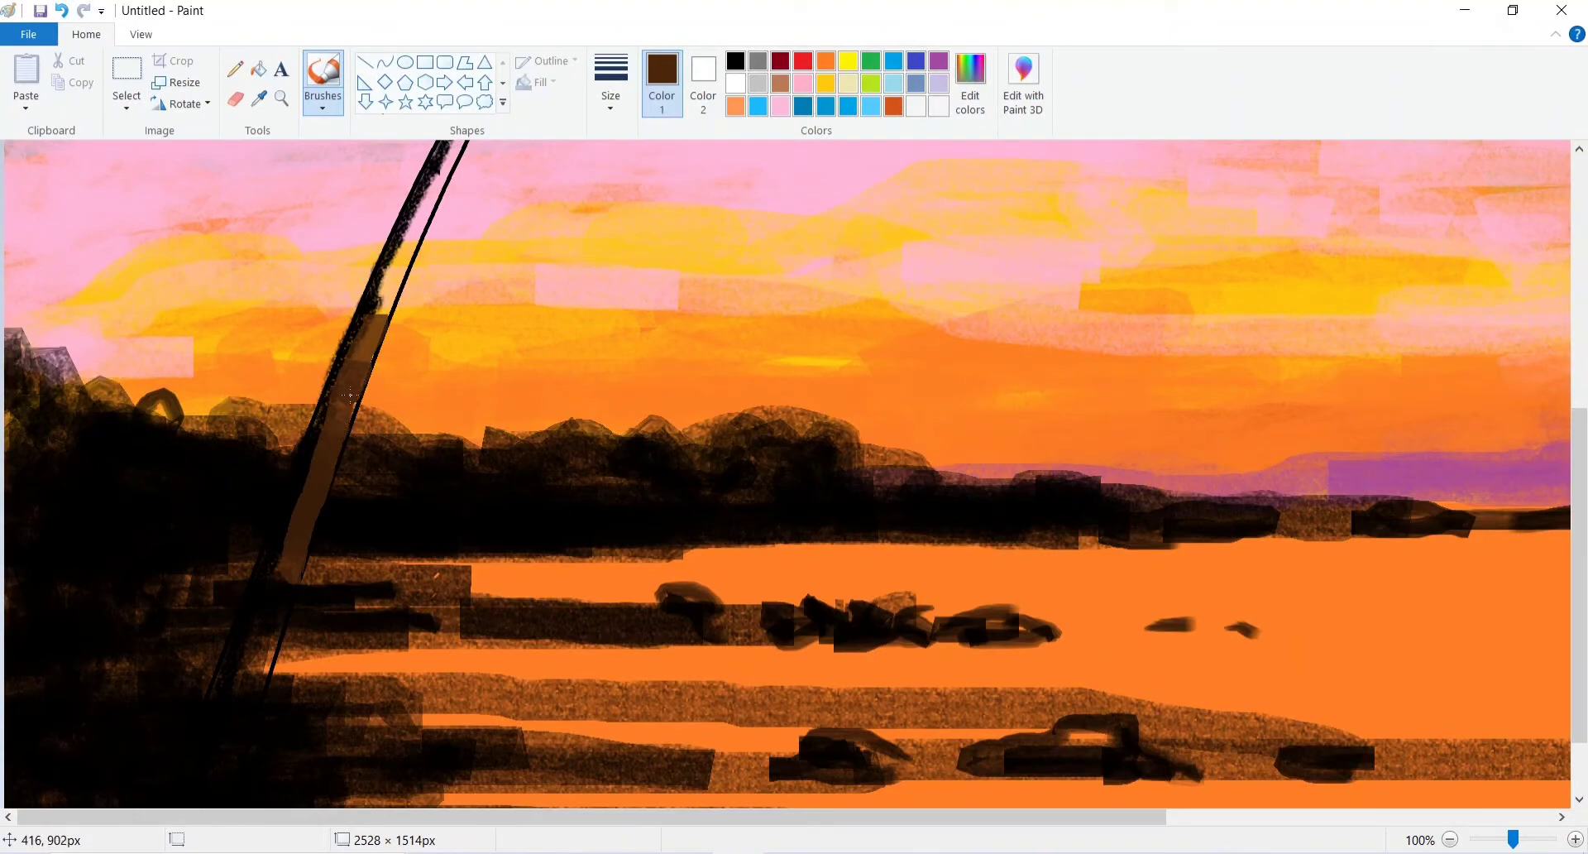
pyautogui.scroll(-1, 290, 584)
pyautogui.moveTo(290, 488); pyautogui.dragTo(236, 675)
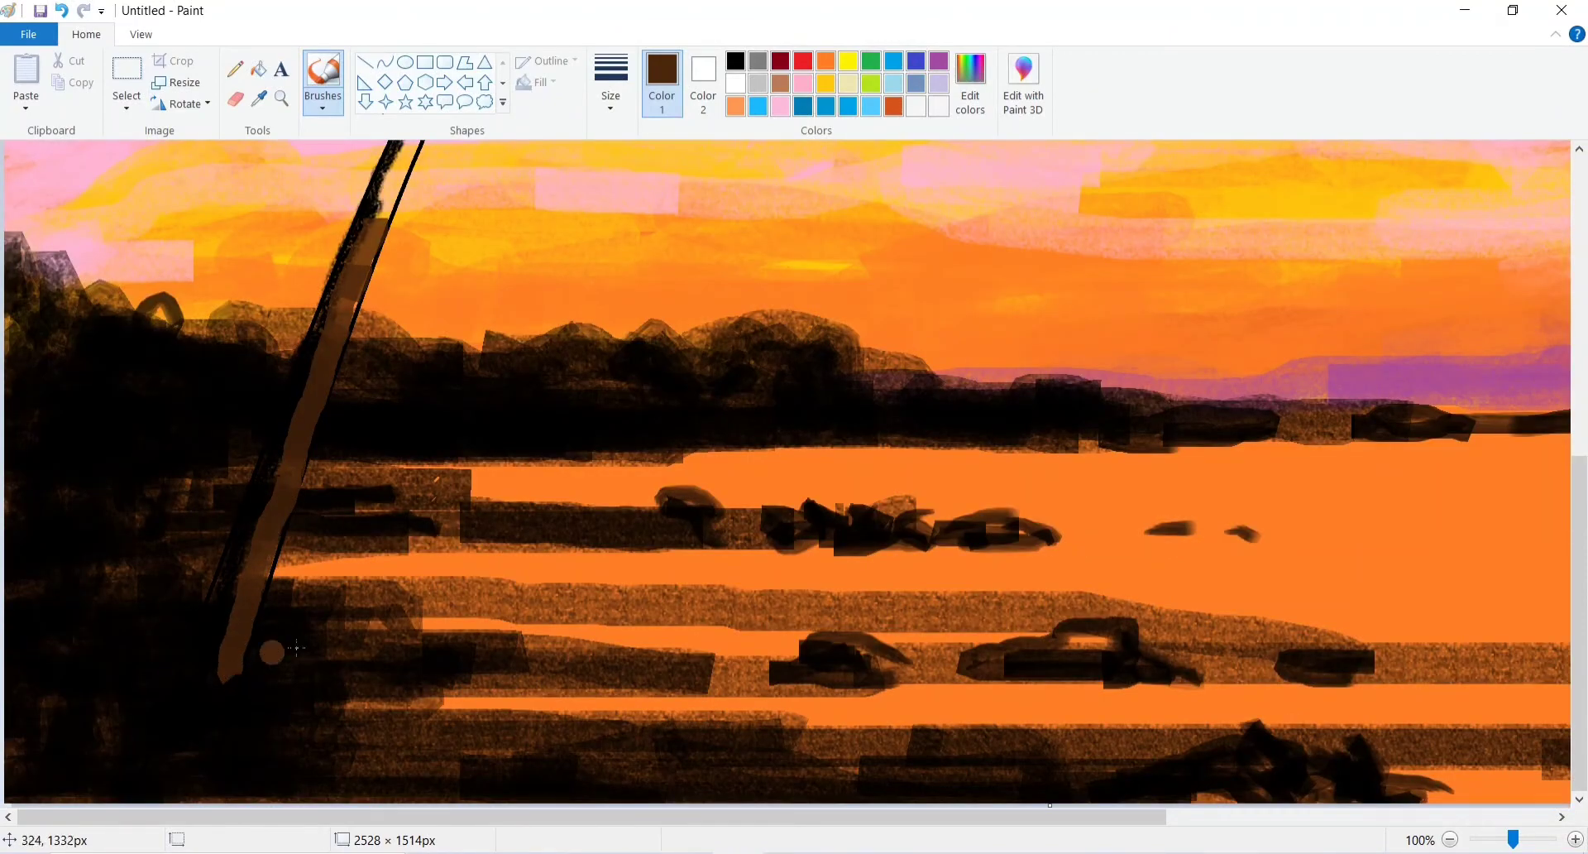
# Extend the dark brown marker colour up the left trunk to the crown, and undo the final stroke beneath the fronds.
pyautogui.scroll(4, 426, 561)
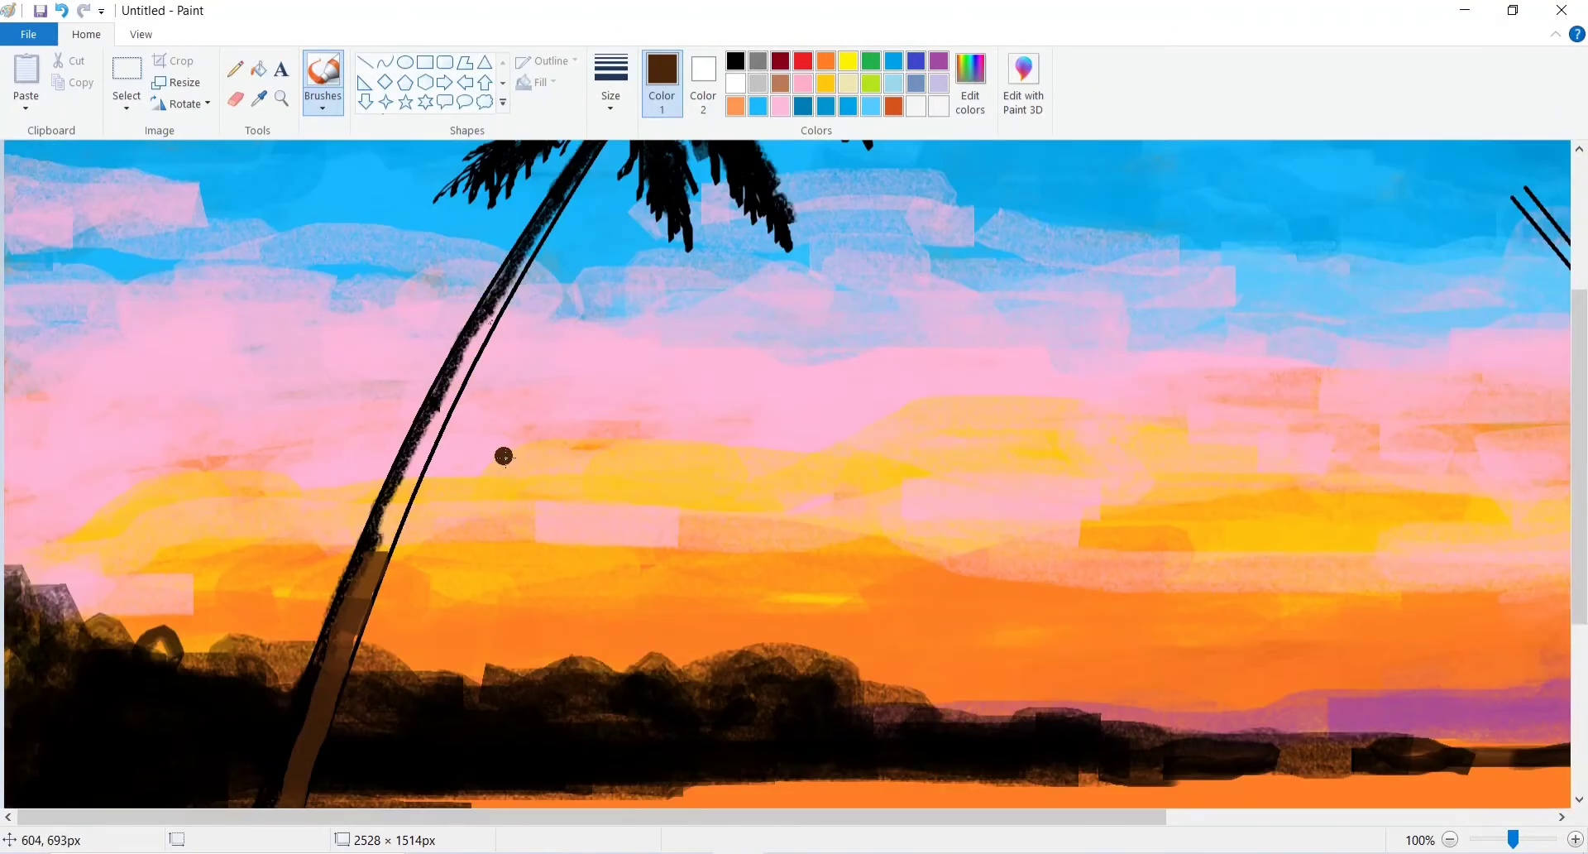
pyautogui.moveTo(448, 416); pyautogui.dragTo(375, 562)
pyautogui.moveTo(494, 319); pyautogui.dragTo(386, 550)
pyautogui.scroll(2, 385, 550)
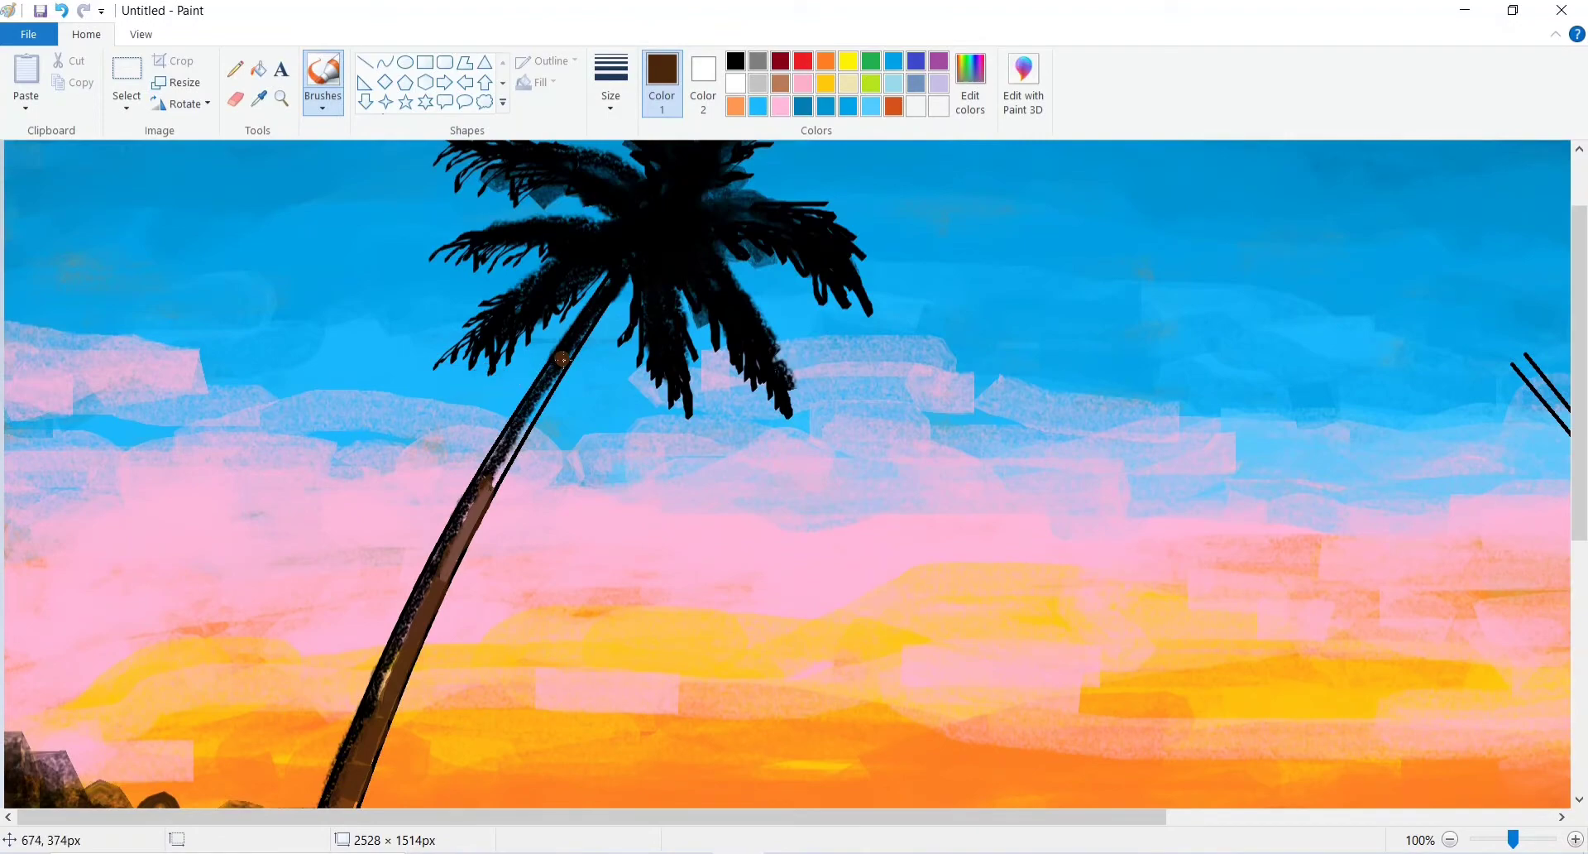
pyautogui.moveTo(562, 357); pyautogui.dragTo(489, 485)
pyautogui.moveTo(612, 280); pyautogui.dragTo(594, 327)
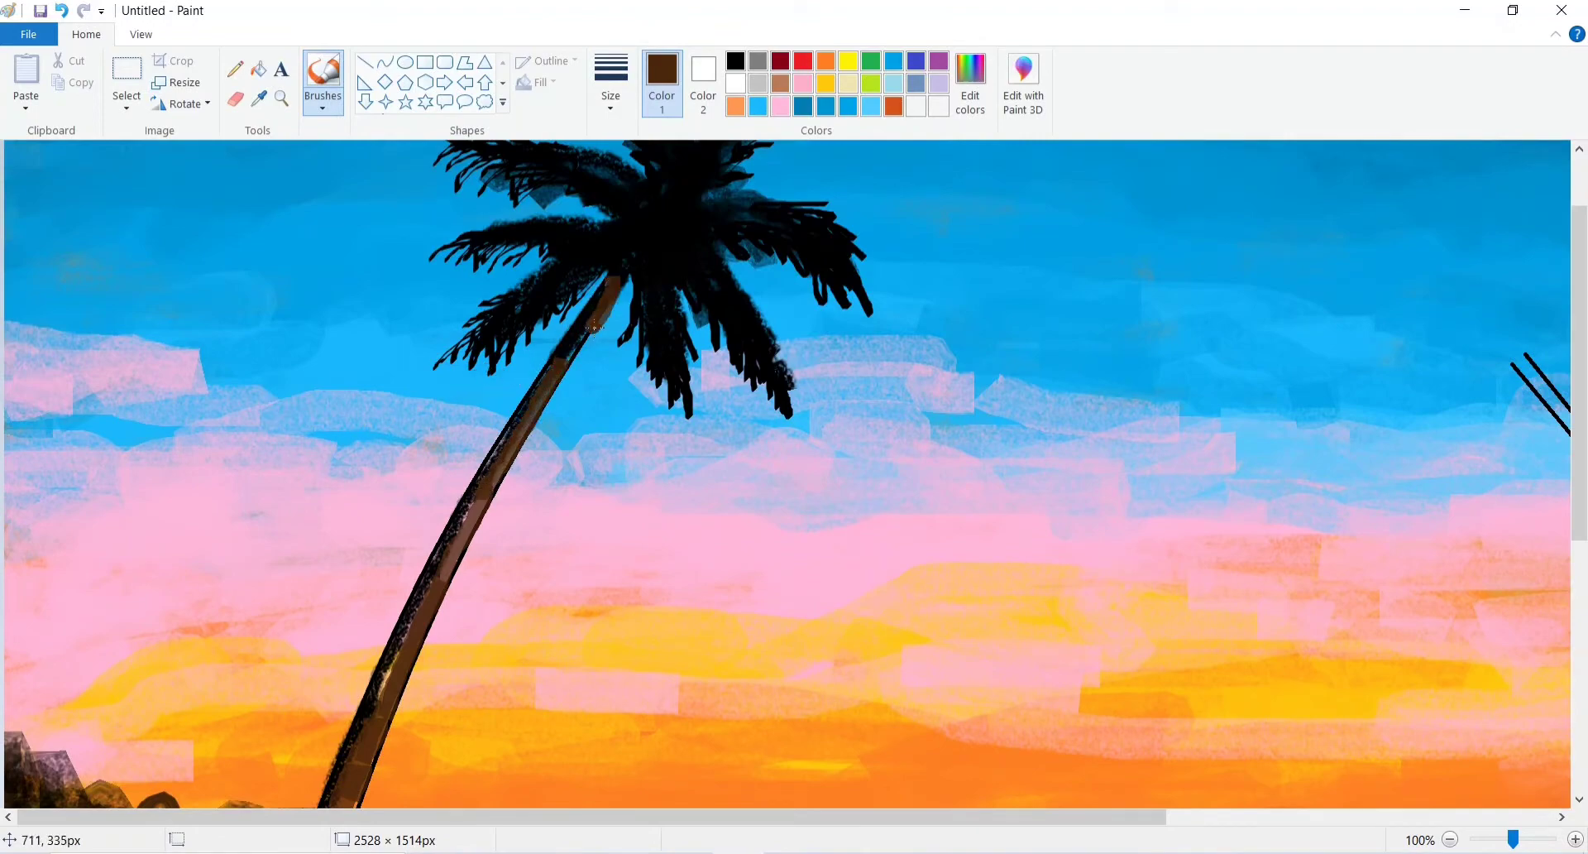
pyautogui.hotkey('ctrl', 'z')
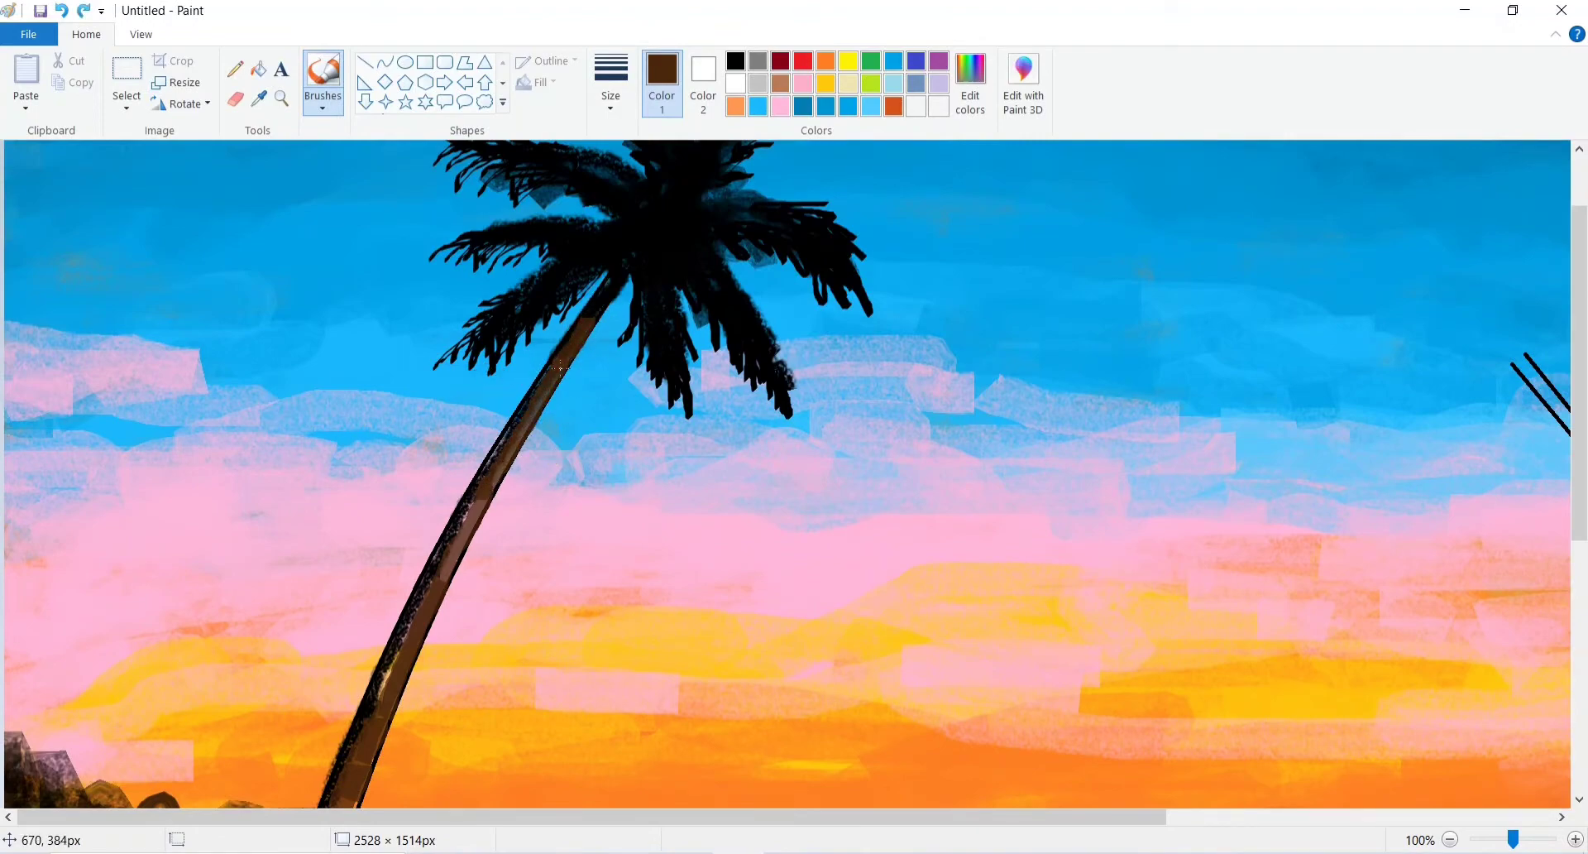
pyautogui.scroll(-4, 563, 364)
pyautogui.scroll(4, 388, 353)
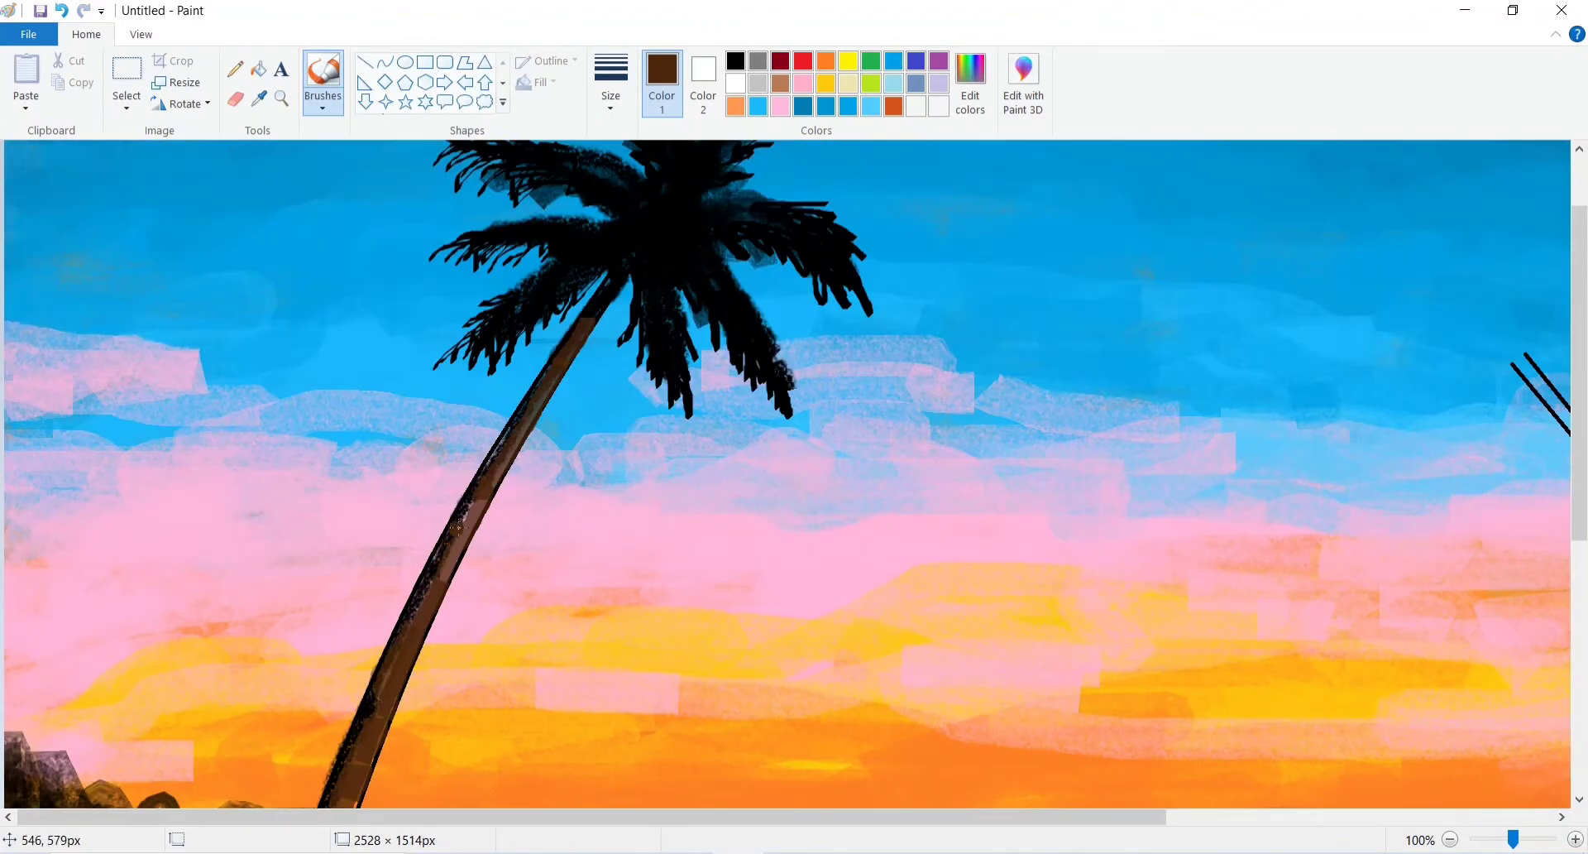
pyautogui.scroll(-1, 636, 502)
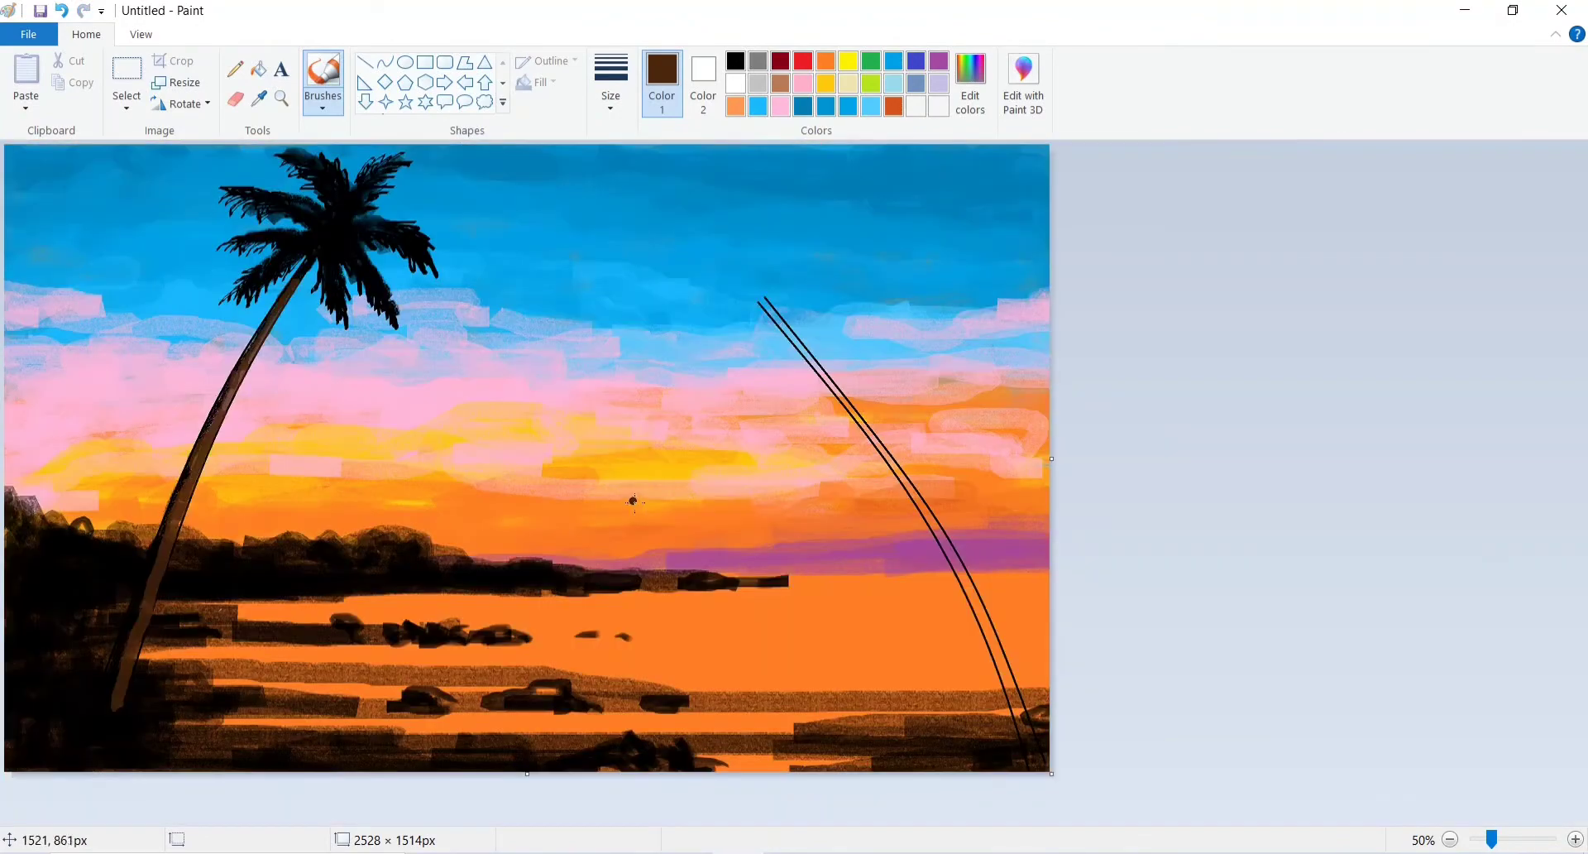
# Extend the left palm trunk's base downward in dark brown, and shade over its lower left edge in black.
pyautogui.scroll(1, 204, 745)
pyautogui.scroll(-1, 328, 612)
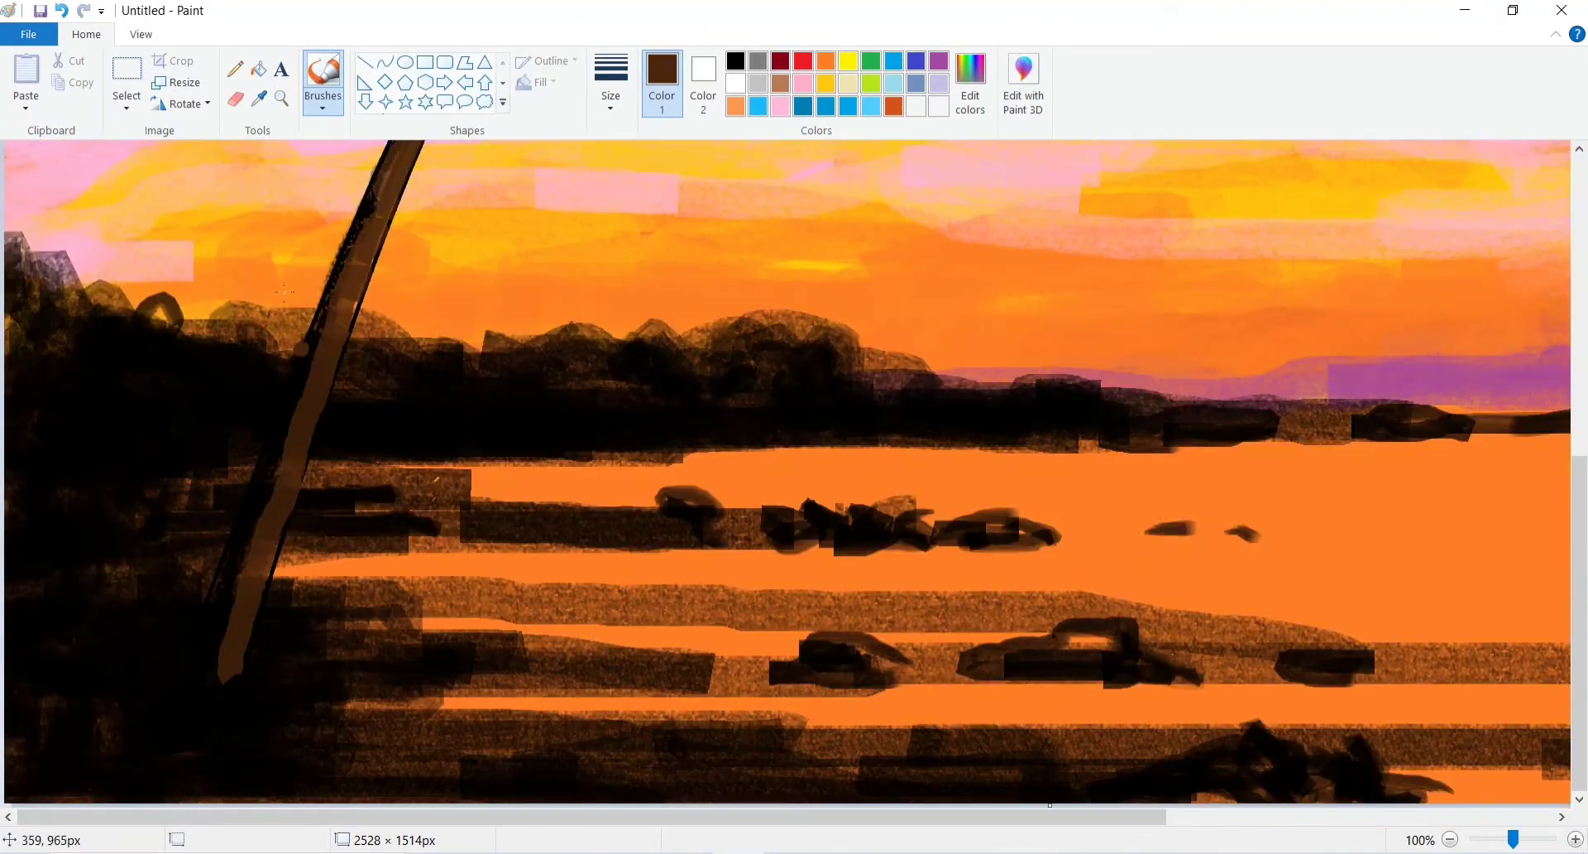
pyautogui.moveTo(248, 633); pyautogui.dragTo(213, 703)
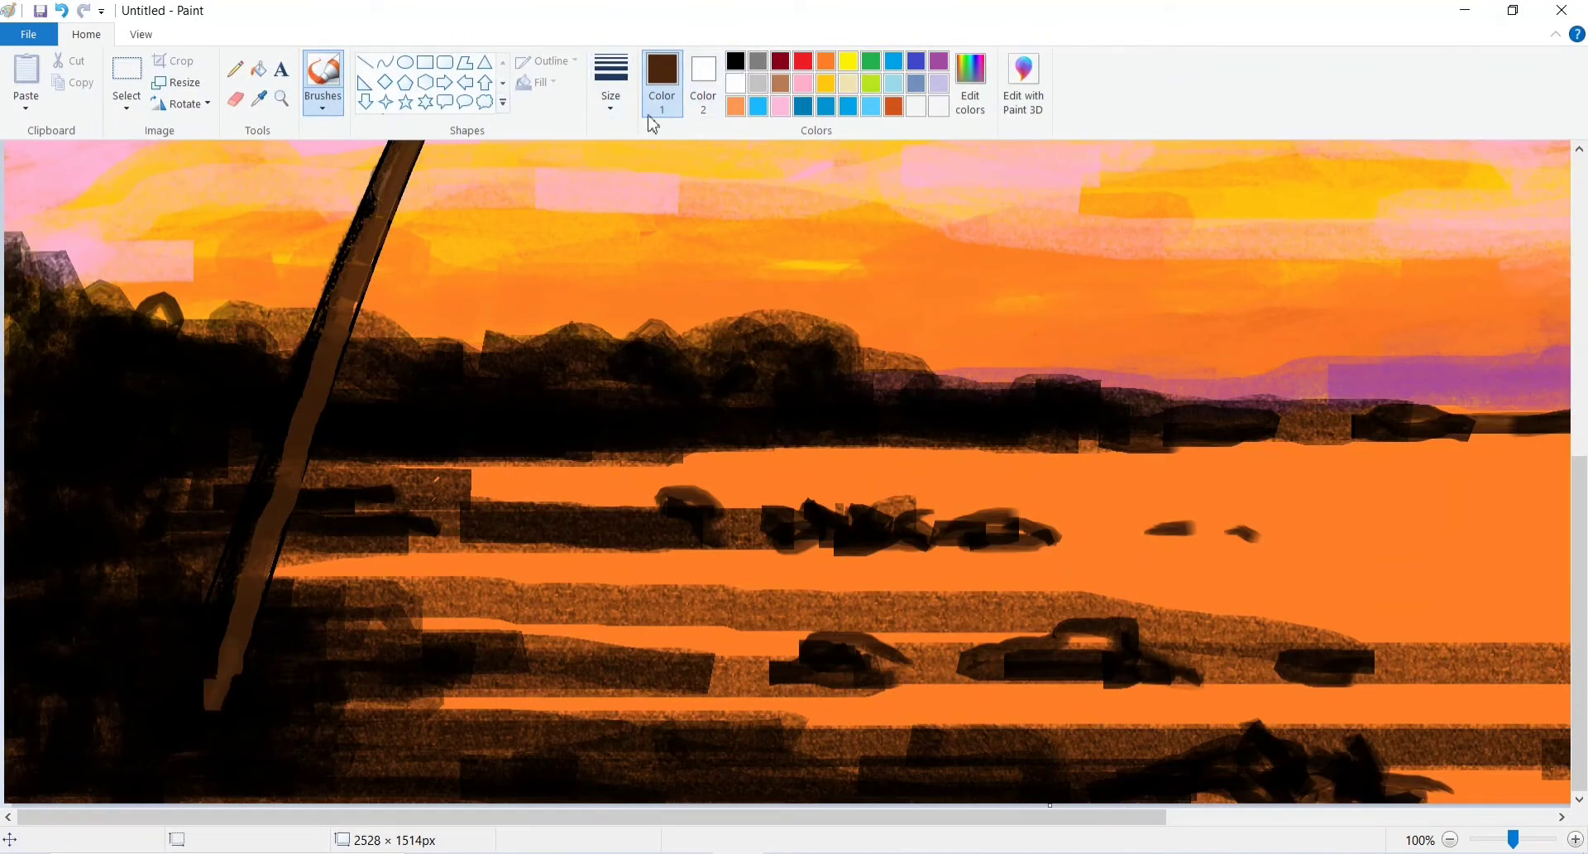
pyautogui.click(736, 61)
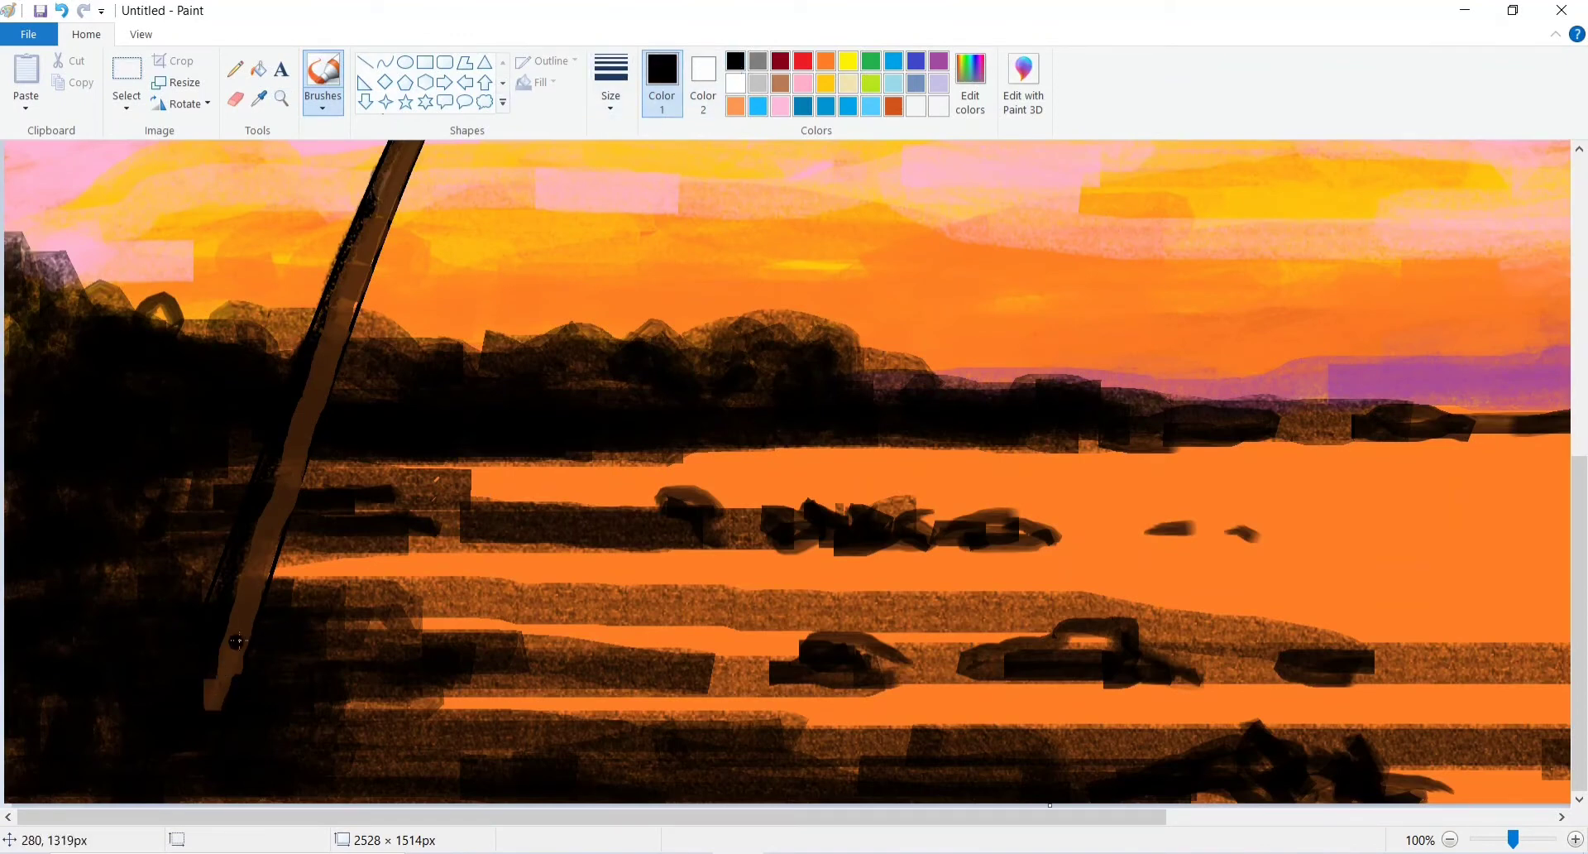
pyautogui.moveTo(237, 642)
pyautogui.mouseDown()
pyautogui.moveTo(222, 712)
pyautogui.moveTo(193, 689)
pyautogui.mouseUp()
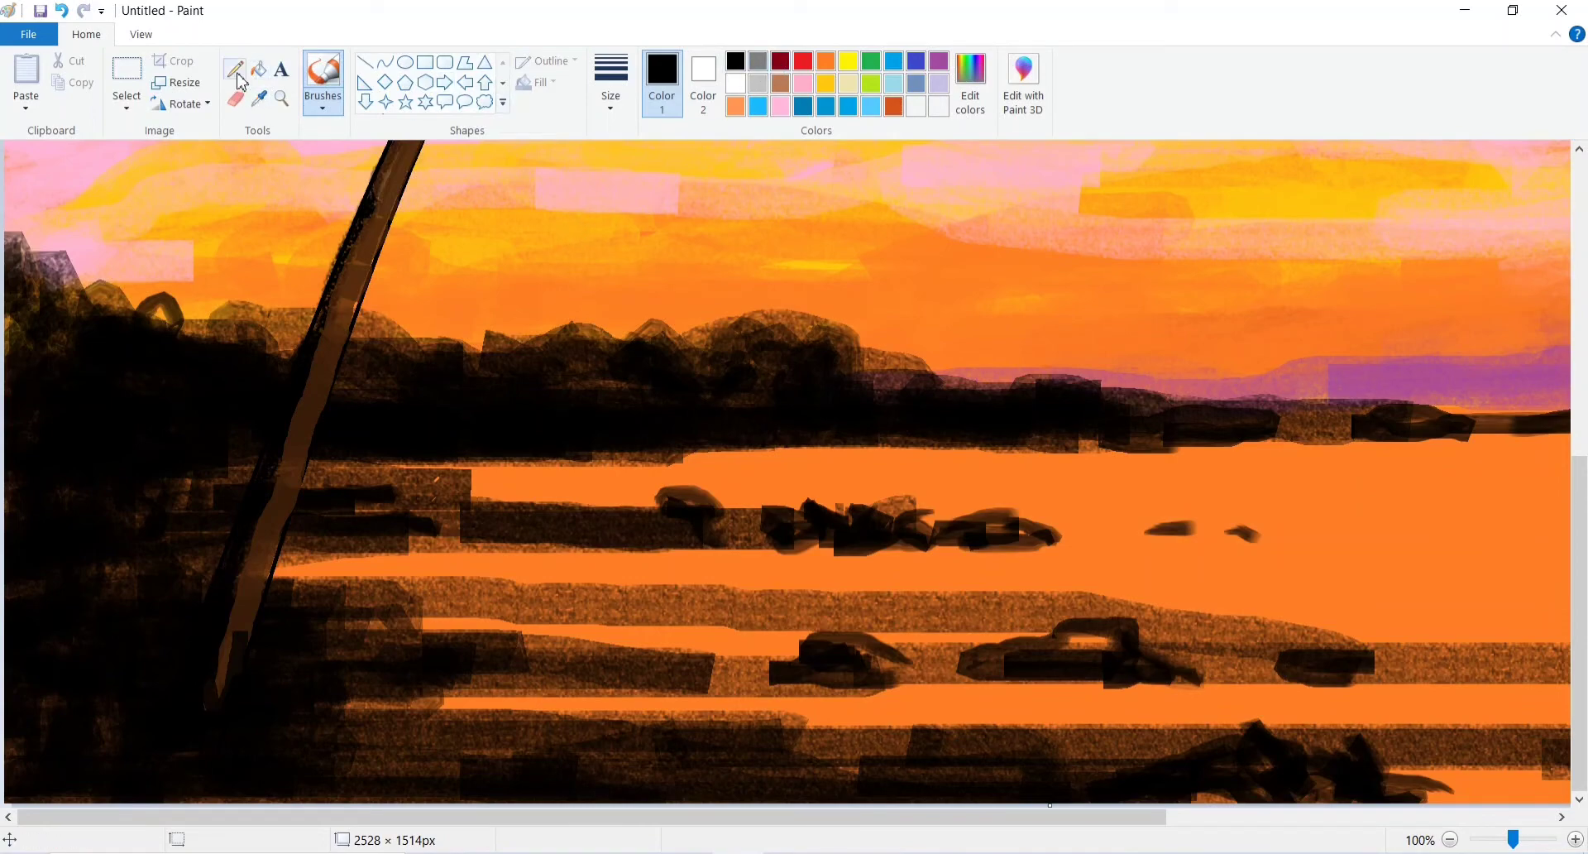
# Sample the trunk's brown, darken it as a custom colour, and paint the lower half of the left palm trunk with it.
pyautogui.click(253, 100)
pyautogui.click(227, 266)
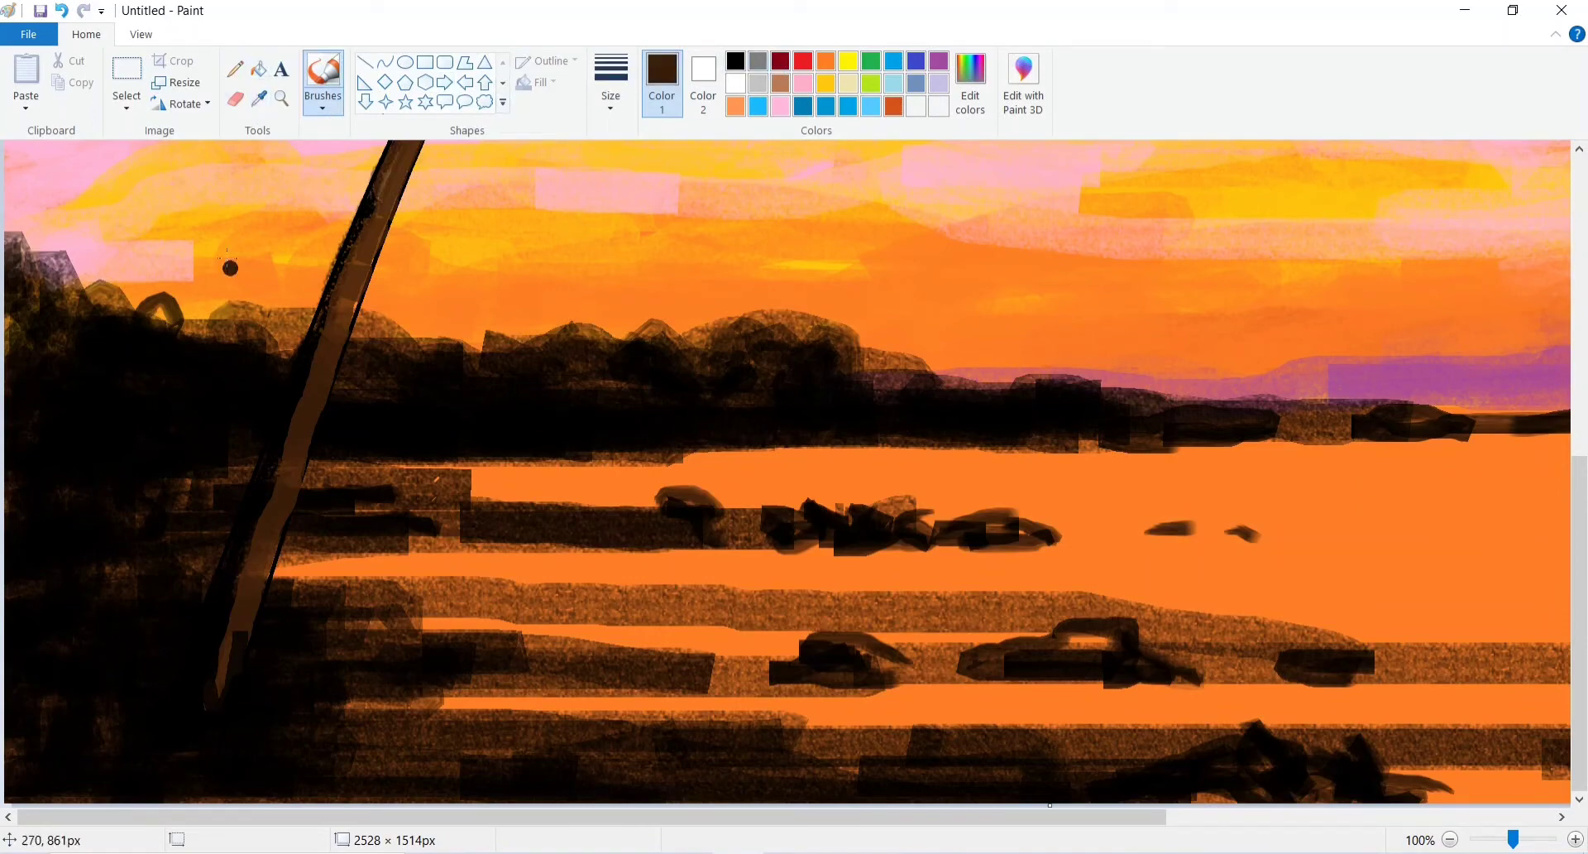
pyautogui.click(952, 97)
pyautogui.moveTo(1024, 442); pyautogui.dragTo(1028, 462)
pyautogui.click(610, 574)
pyautogui.moveTo(251, 570); pyautogui.dragTo(223, 674)
pyautogui.moveTo(270, 546); pyautogui.dragTo(278, 552)
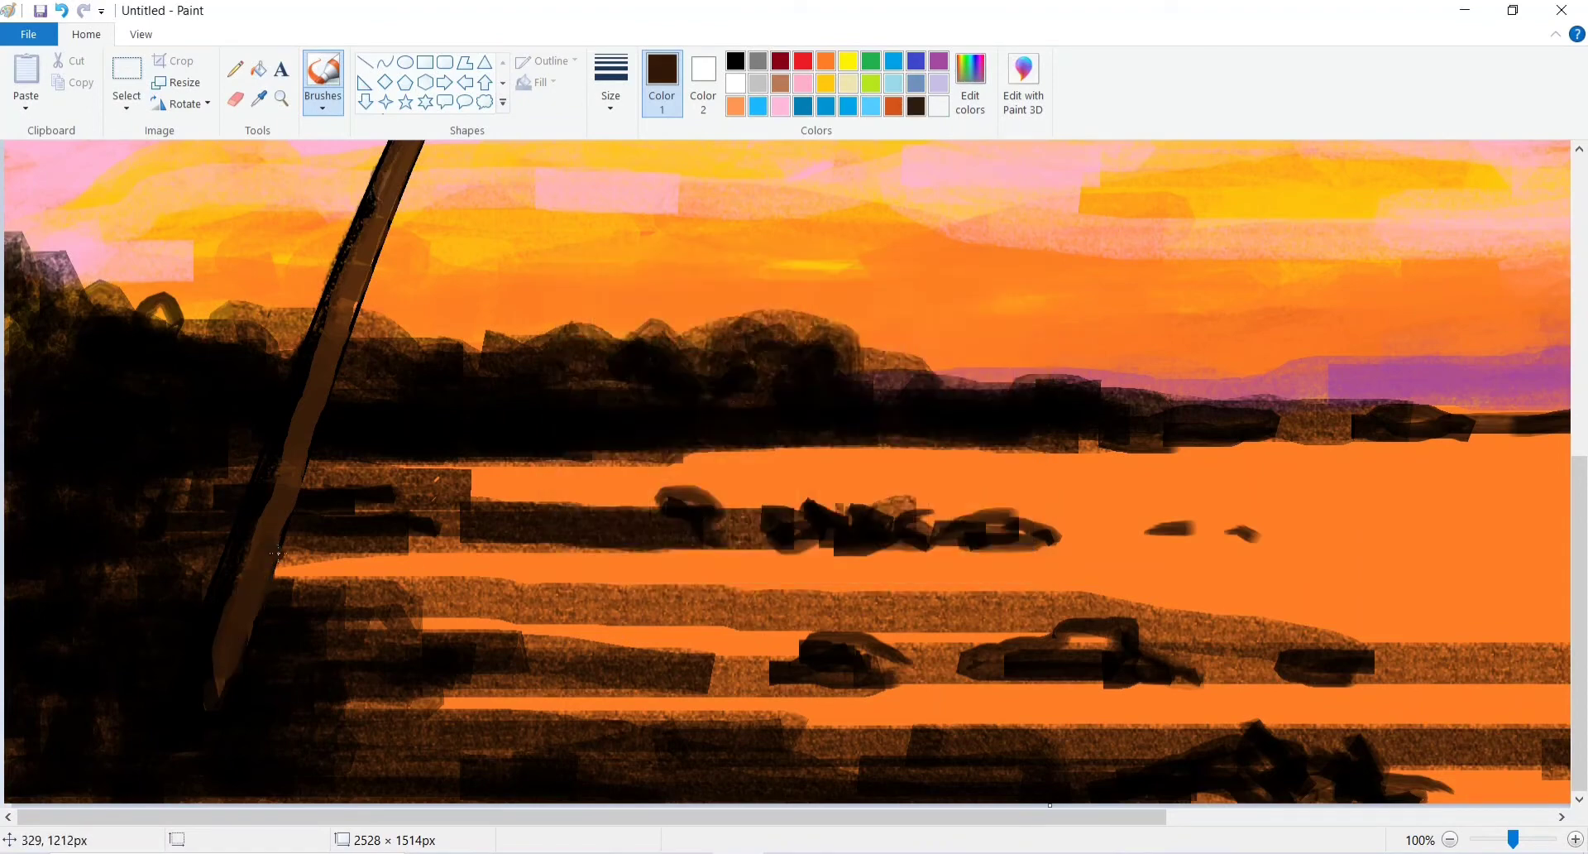
pyautogui.moveTo(324, 322); pyautogui.dragTo(290, 429)
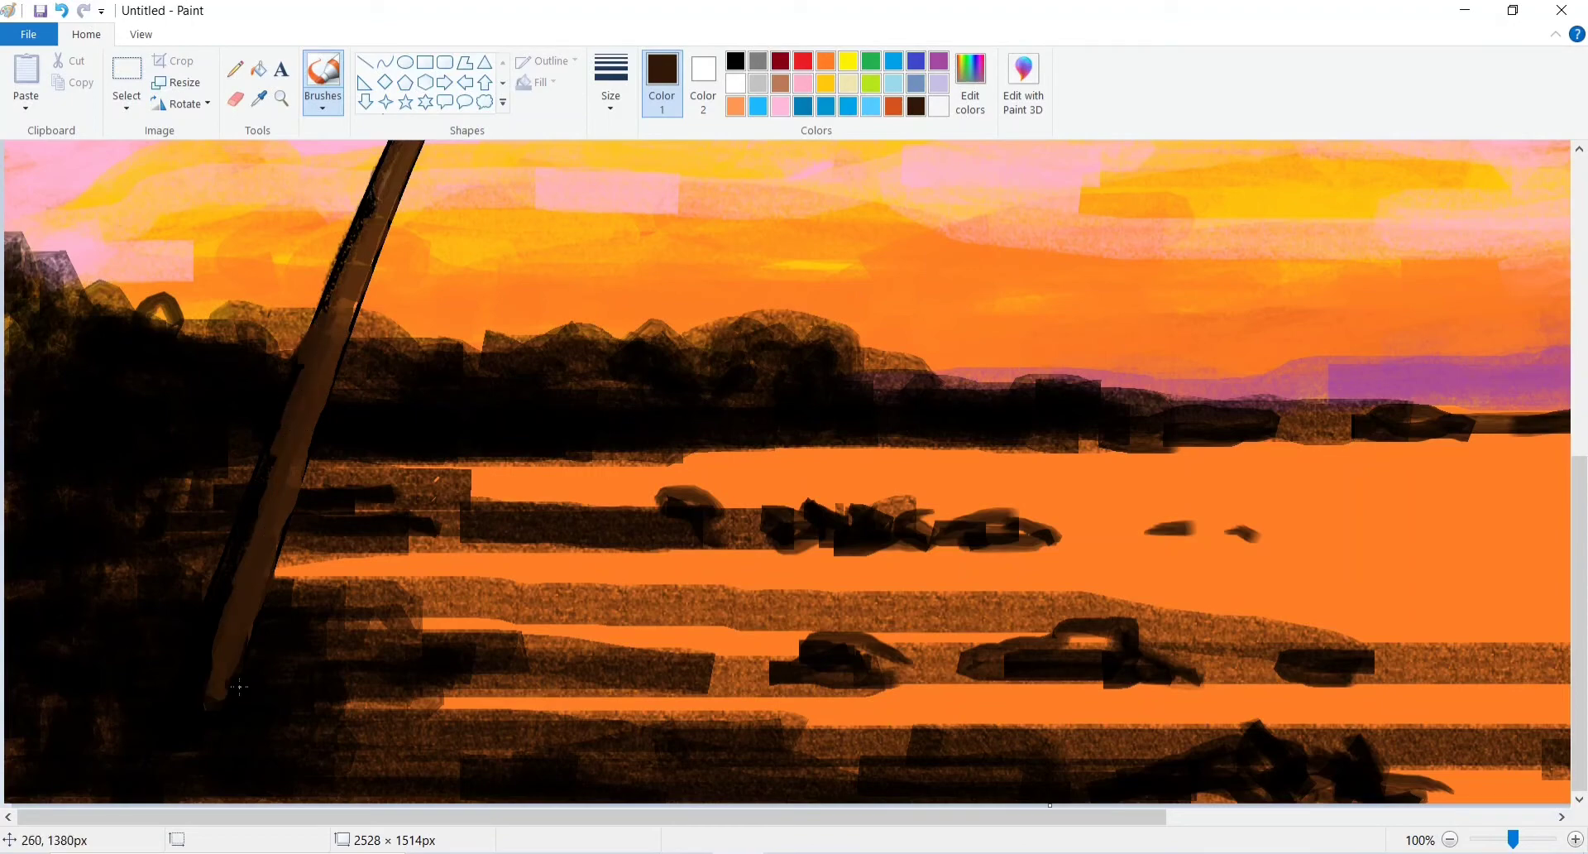
# Darken the custom brown to near black and shade the lower left palm trunk with it.
pyautogui.click(970, 91)
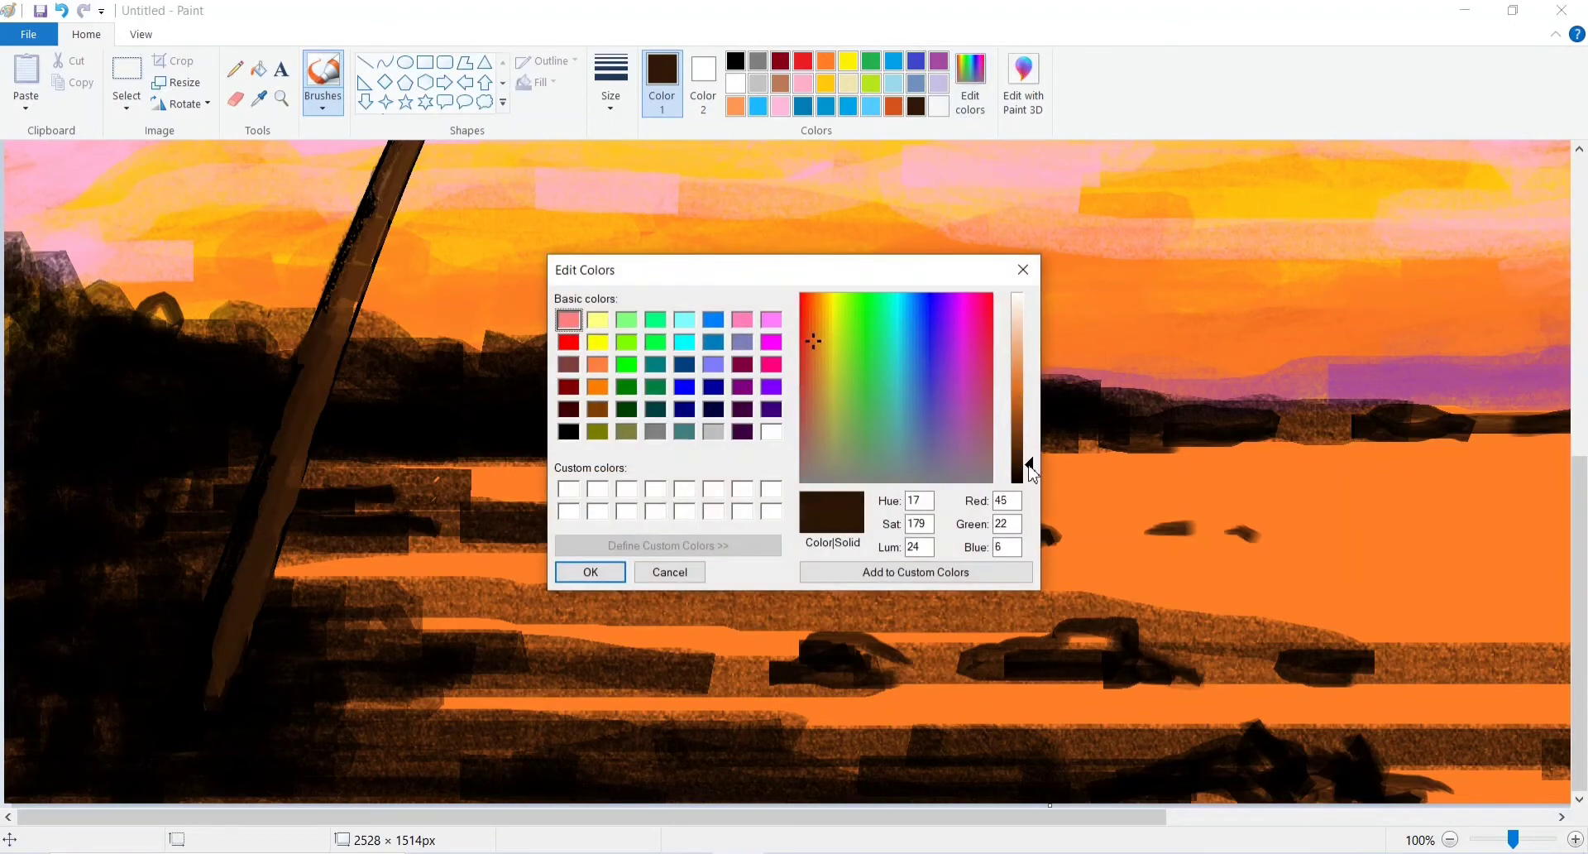
pyautogui.click(591, 572)
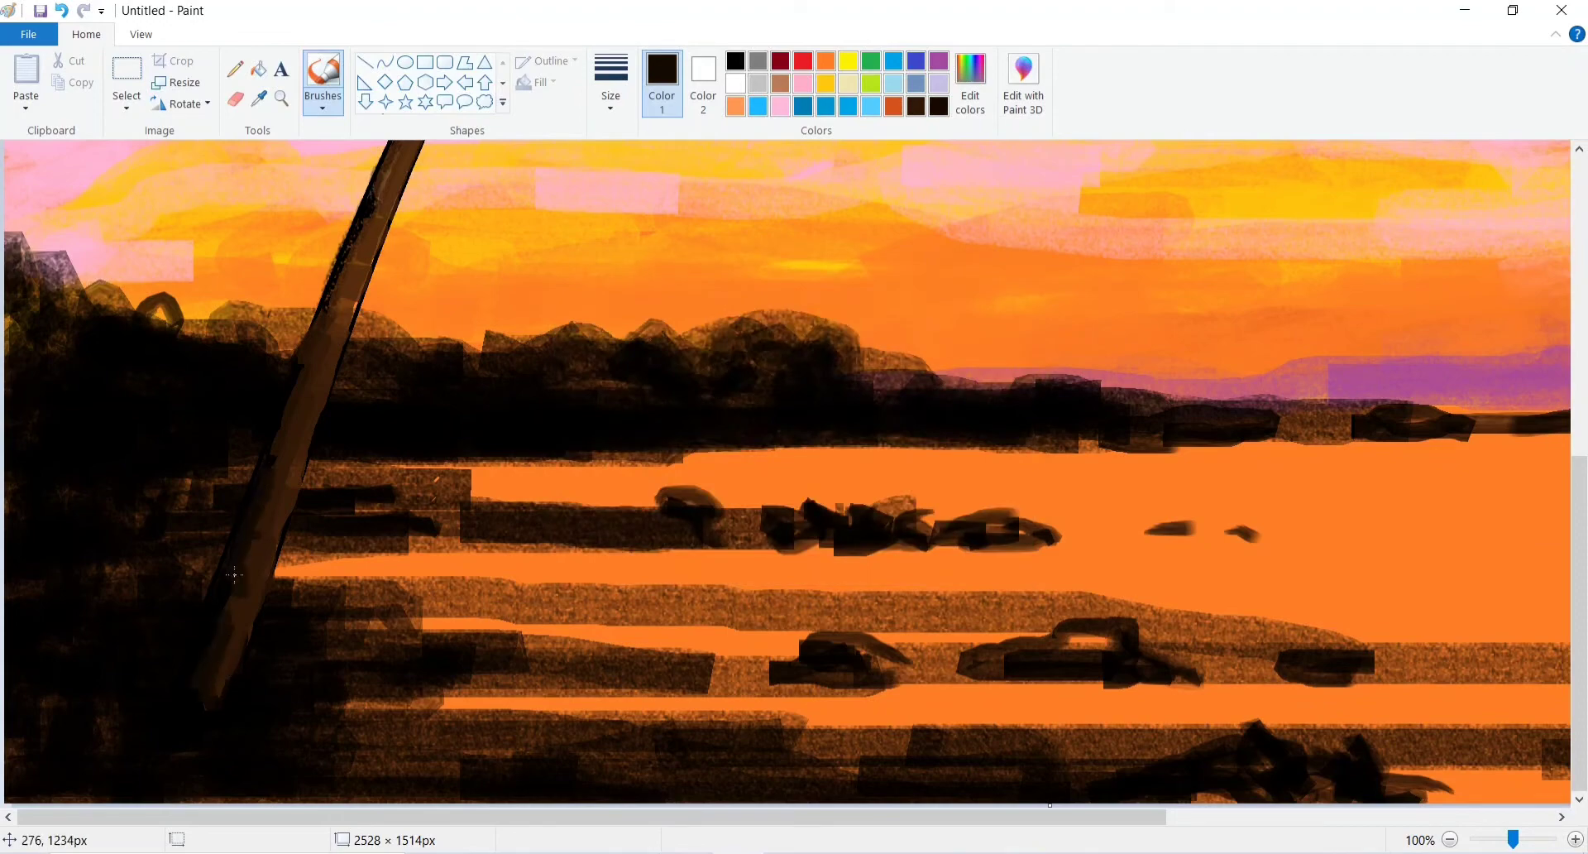
pyautogui.moveTo(316, 342); pyautogui.dragTo(277, 463)
# Shade the middle of the left palm trunk with the near-black brown, undoing and repainting one stroke along its left side.
pyautogui.keyDown('ctrl'); pyautogui.scroll(-1, 421, 645); pyautogui.keyUp('ctrl')
pyautogui.keyDown('ctrl'); pyautogui.scroll(1, 206, 674); pyautogui.keyUp('ctrl')
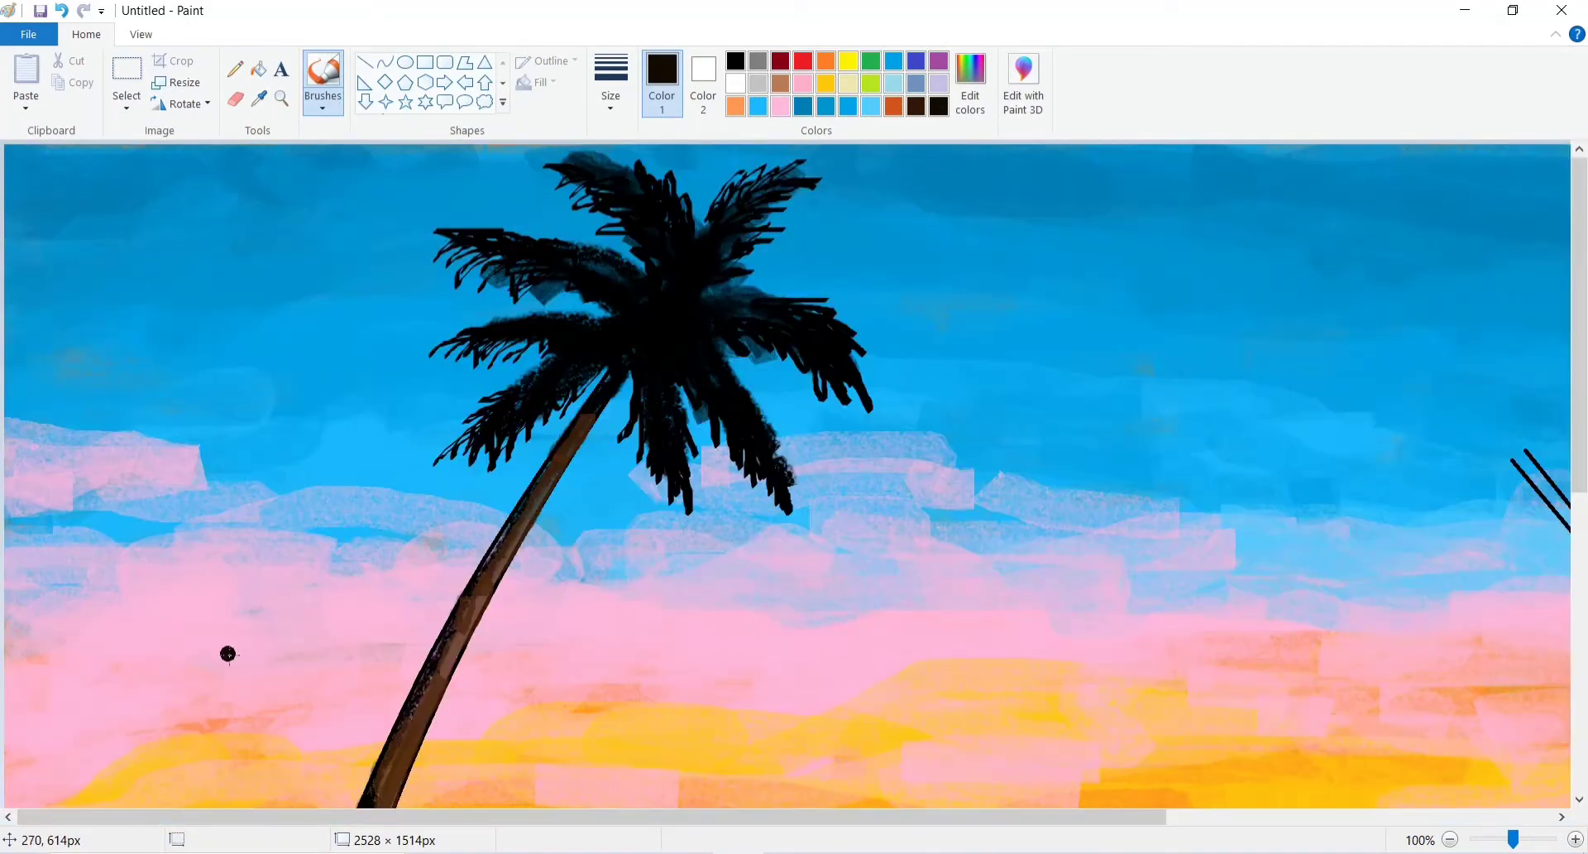
pyautogui.scroll(-5, 226, 653)
pyautogui.scroll(3, 290, 352)
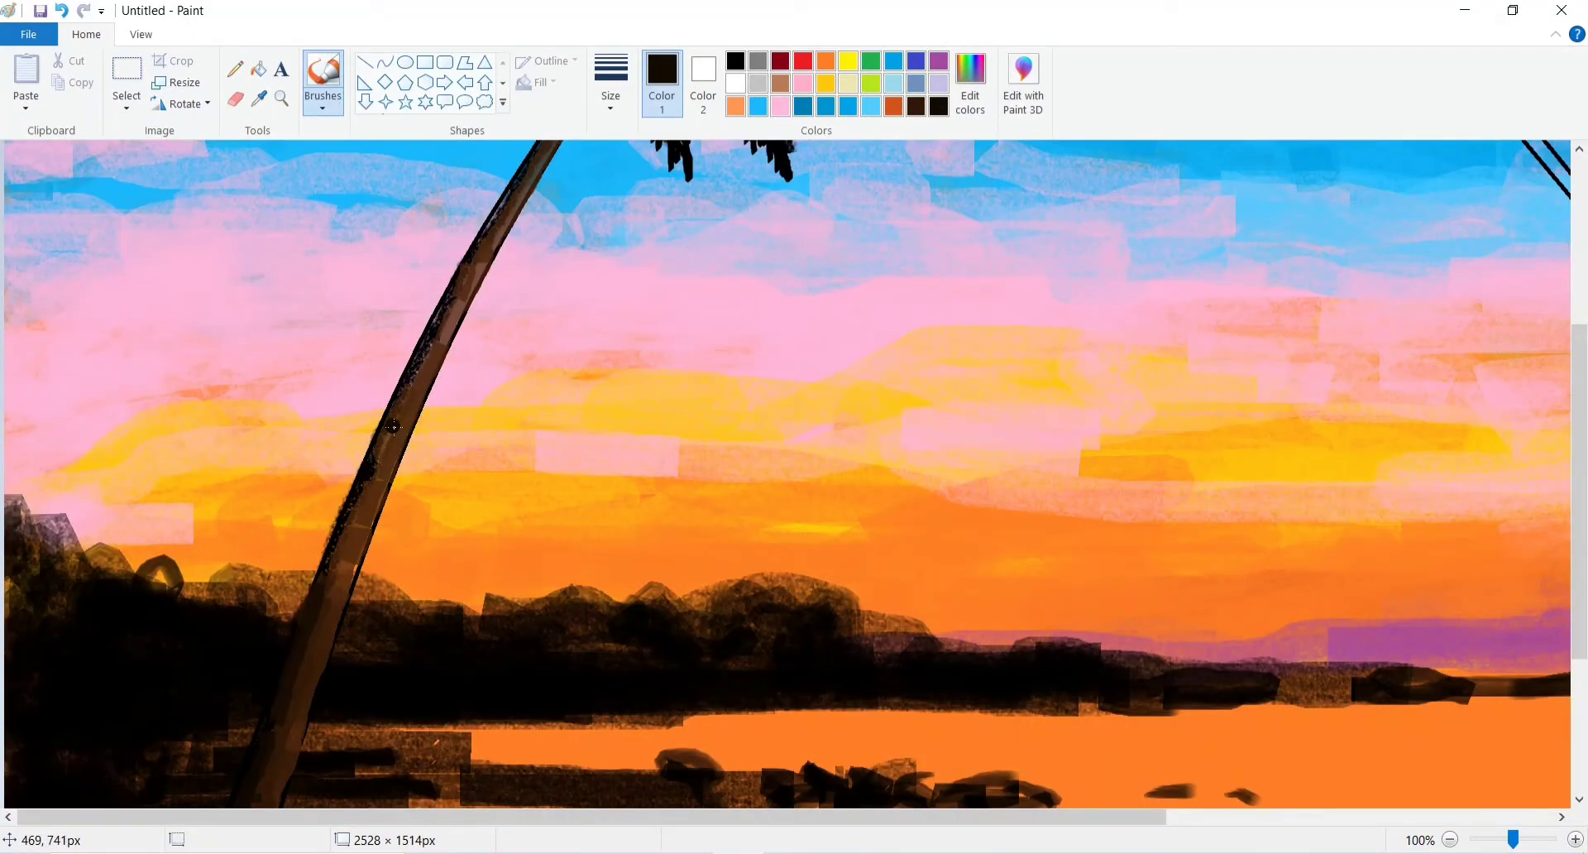
pyautogui.moveTo(392, 425); pyautogui.dragTo(316, 601)
pyautogui.moveTo(460, 292); pyautogui.dragTo(405, 380)
pyautogui.hotkey('ctrl', 'z')
pyautogui.moveTo(425, 329); pyautogui.dragTo(396, 424)
pyautogui.scroll(2, 532, 414)
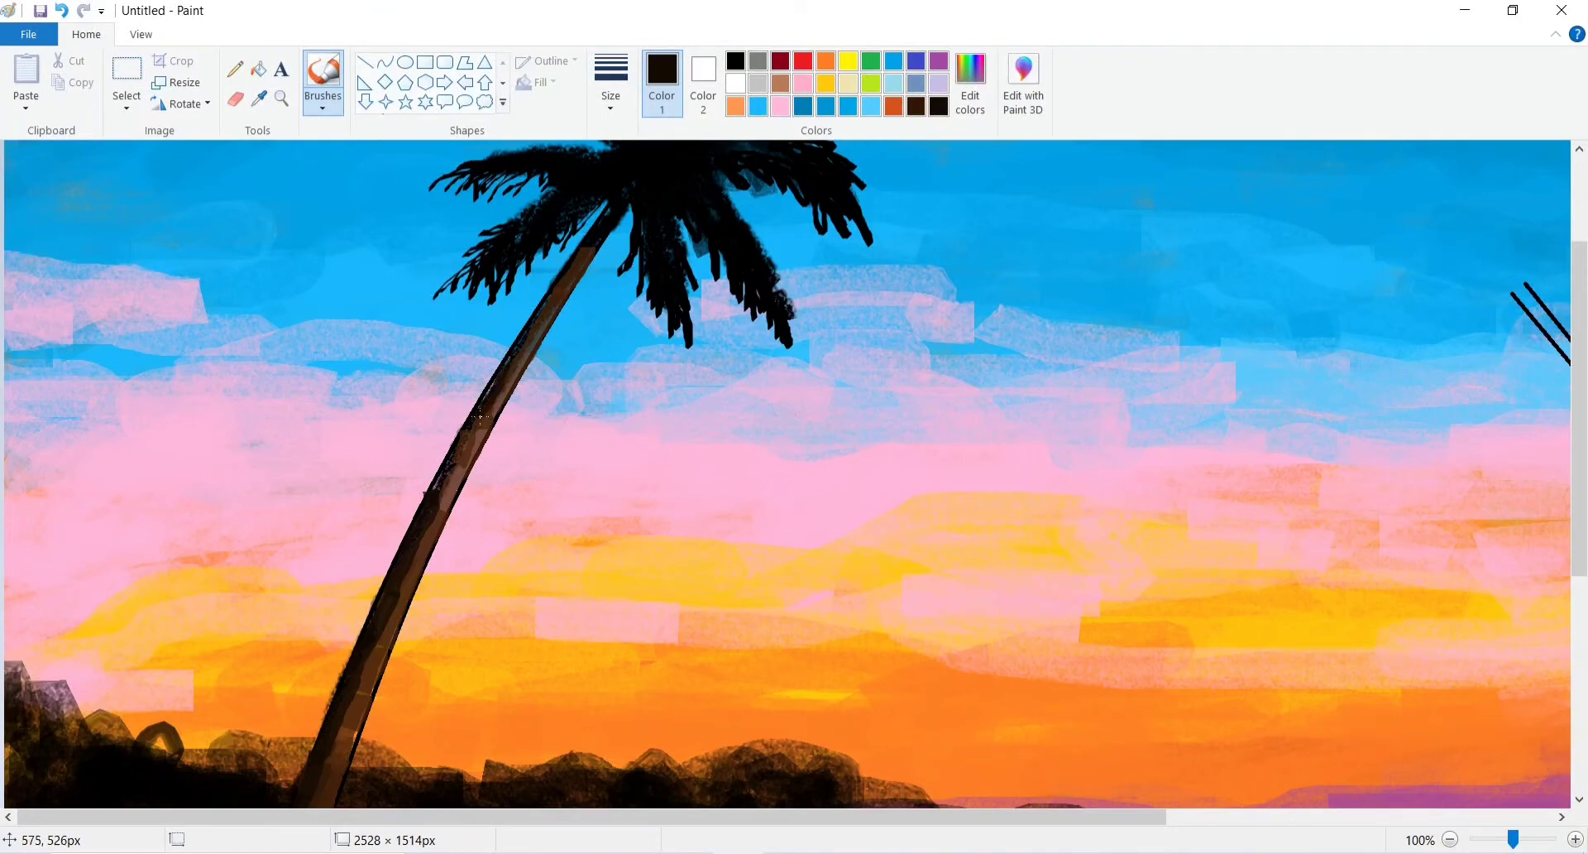
# Paint a crown of near-black fronds radiating from the top of the right palm's trunk outline.
pyautogui.scroll(-1, 908, 457)
pyautogui.moveTo(753, 312)
pyautogui.mouseDown()
pyautogui.moveTo(709, 297)
pyautogui.moveTo(772, 303)
pyautogui.moveTo(718, 358)
pyautogui.moveTo(739, 313)
pyautogui.moveTo(684, 335)
pyautogui.moveTo(758, 344)
pyautogui.moveTo(757, 285)
pyautogui.moveTo(710, 258)
pyautogui.moveTo(733, 288)
pyautogui.moveTo(811, 286)
pyautogui.moveTo(762, 298)
pyautogui.mouseUp()
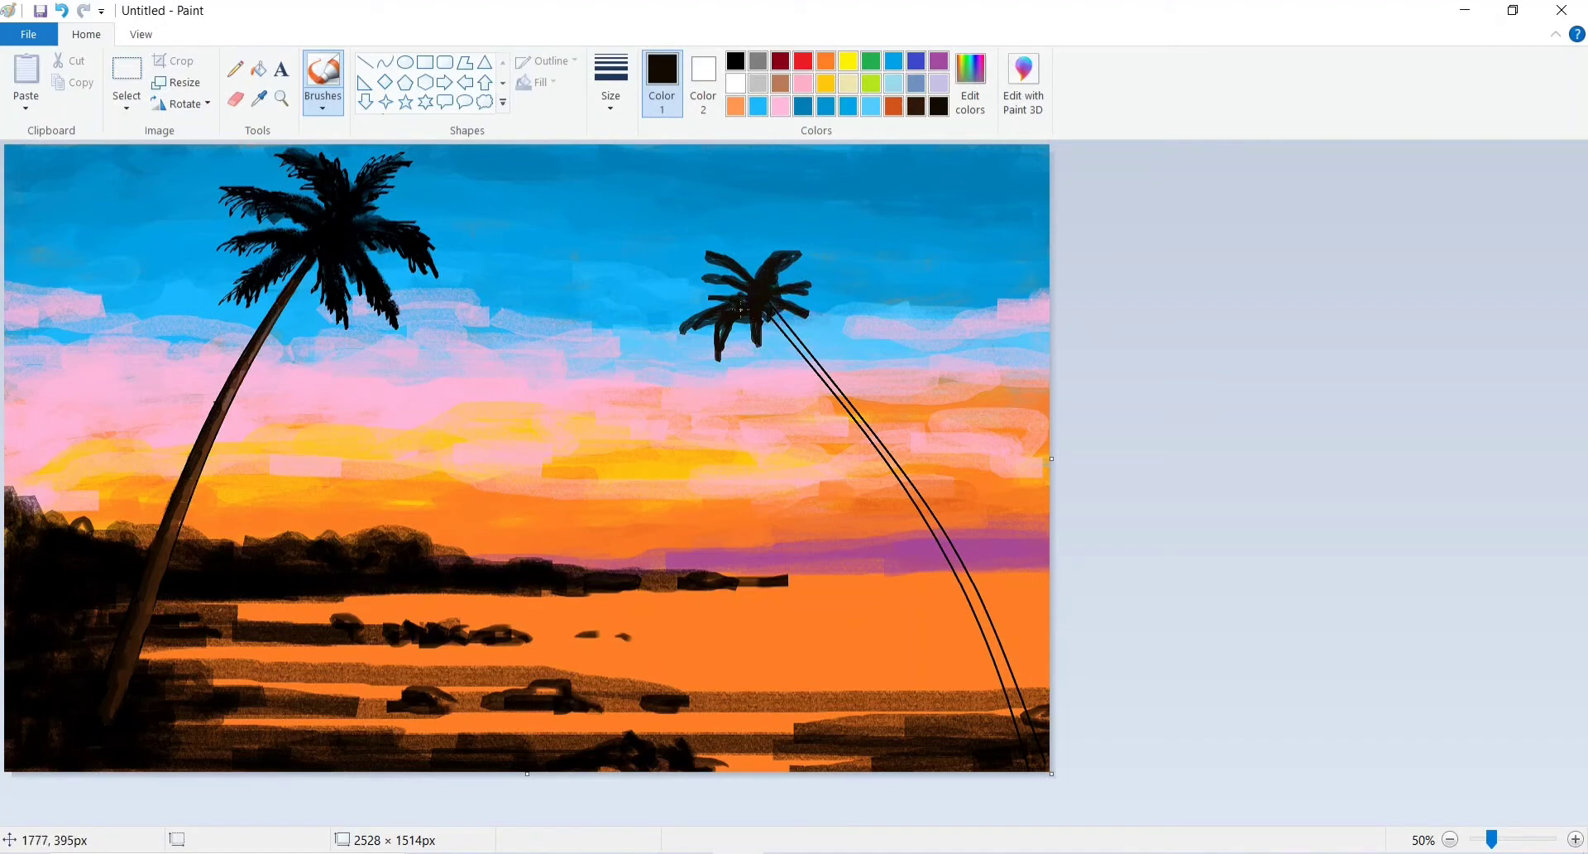
pyautogui.moveTo(709, 288); pyautogui.dragTo(673, 289)
pyautogui.moveTo(770, 315); pyautogui.dragTo(836, 322)
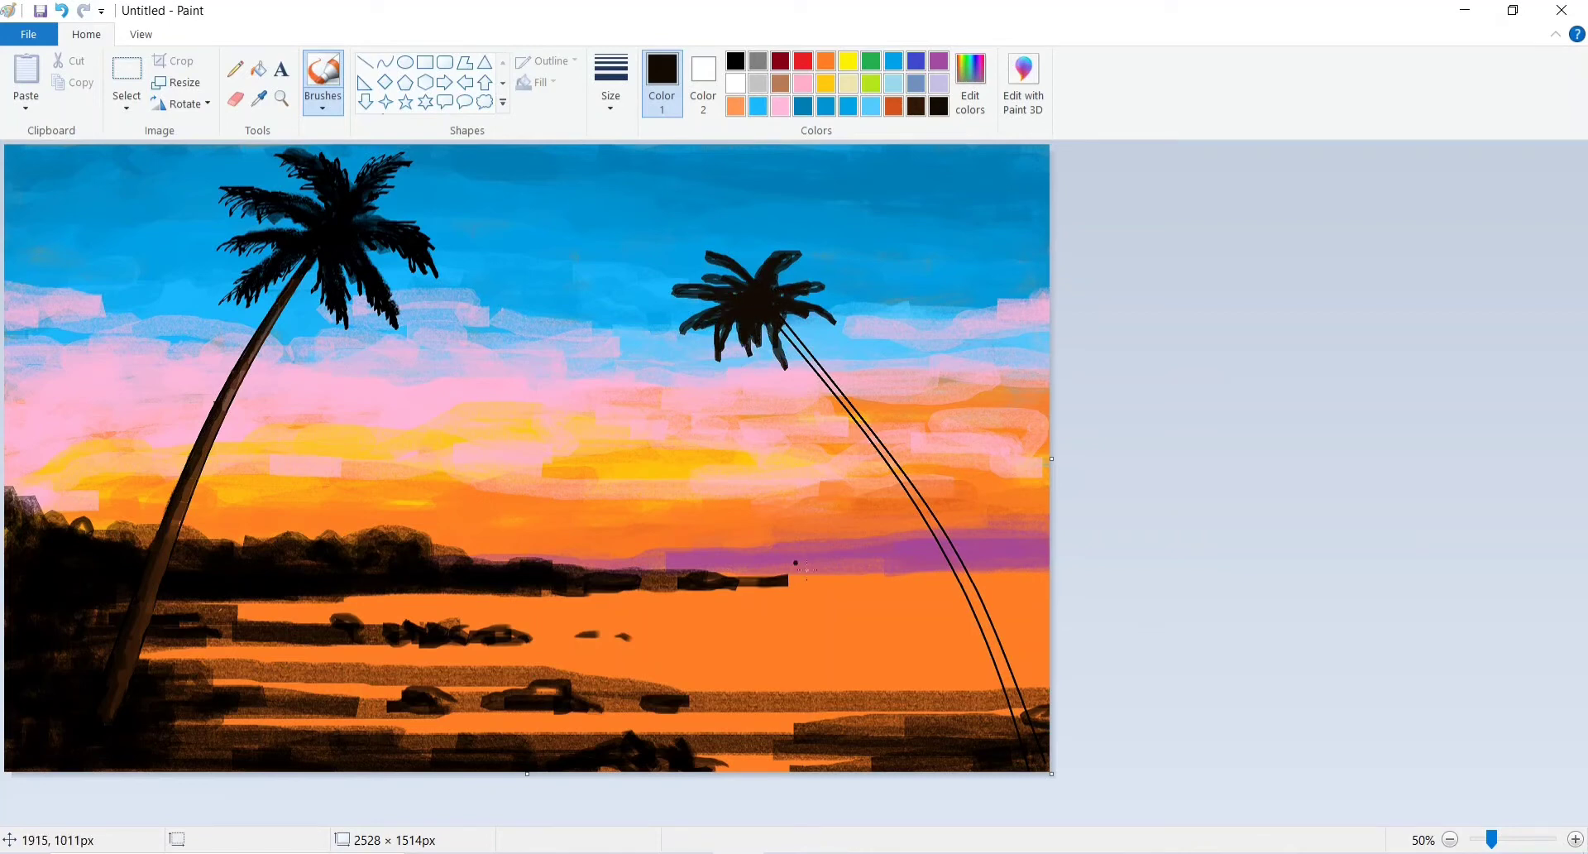
# Fill the upper part of the right palm's trunk outline with near-black brown, starting from beneath the crown.
pyautogui.scroll(1, 912, 585)
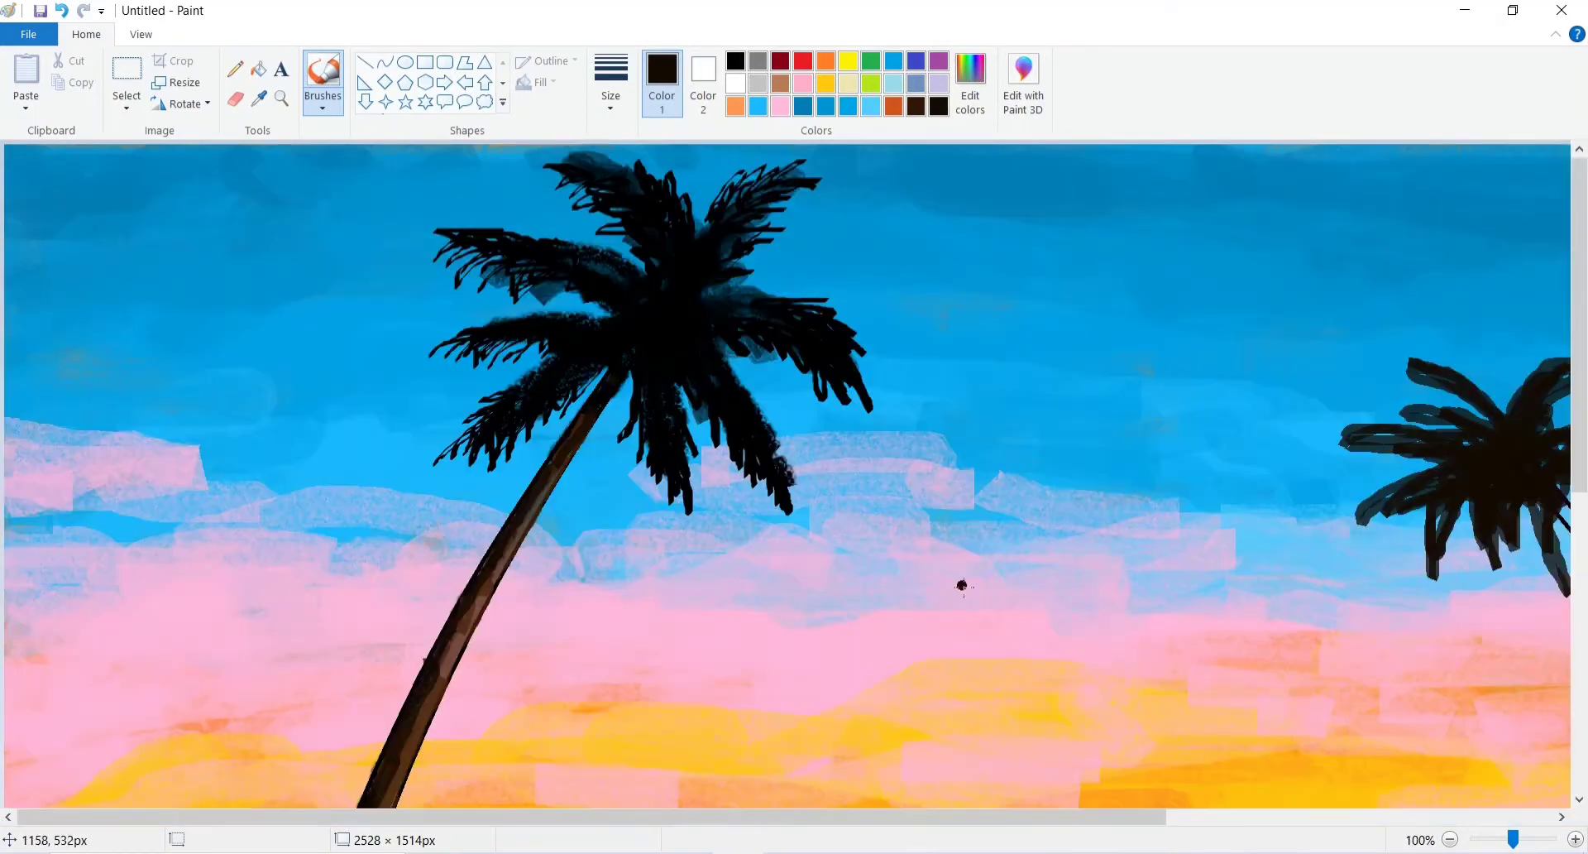
pyautogui.scroll(-1, 1015, 588)
pyautogui.scroll(1, 1070, 678)
pyautogui.moveTo(1222, 823); pyautogui.dragTo(1479, 824)
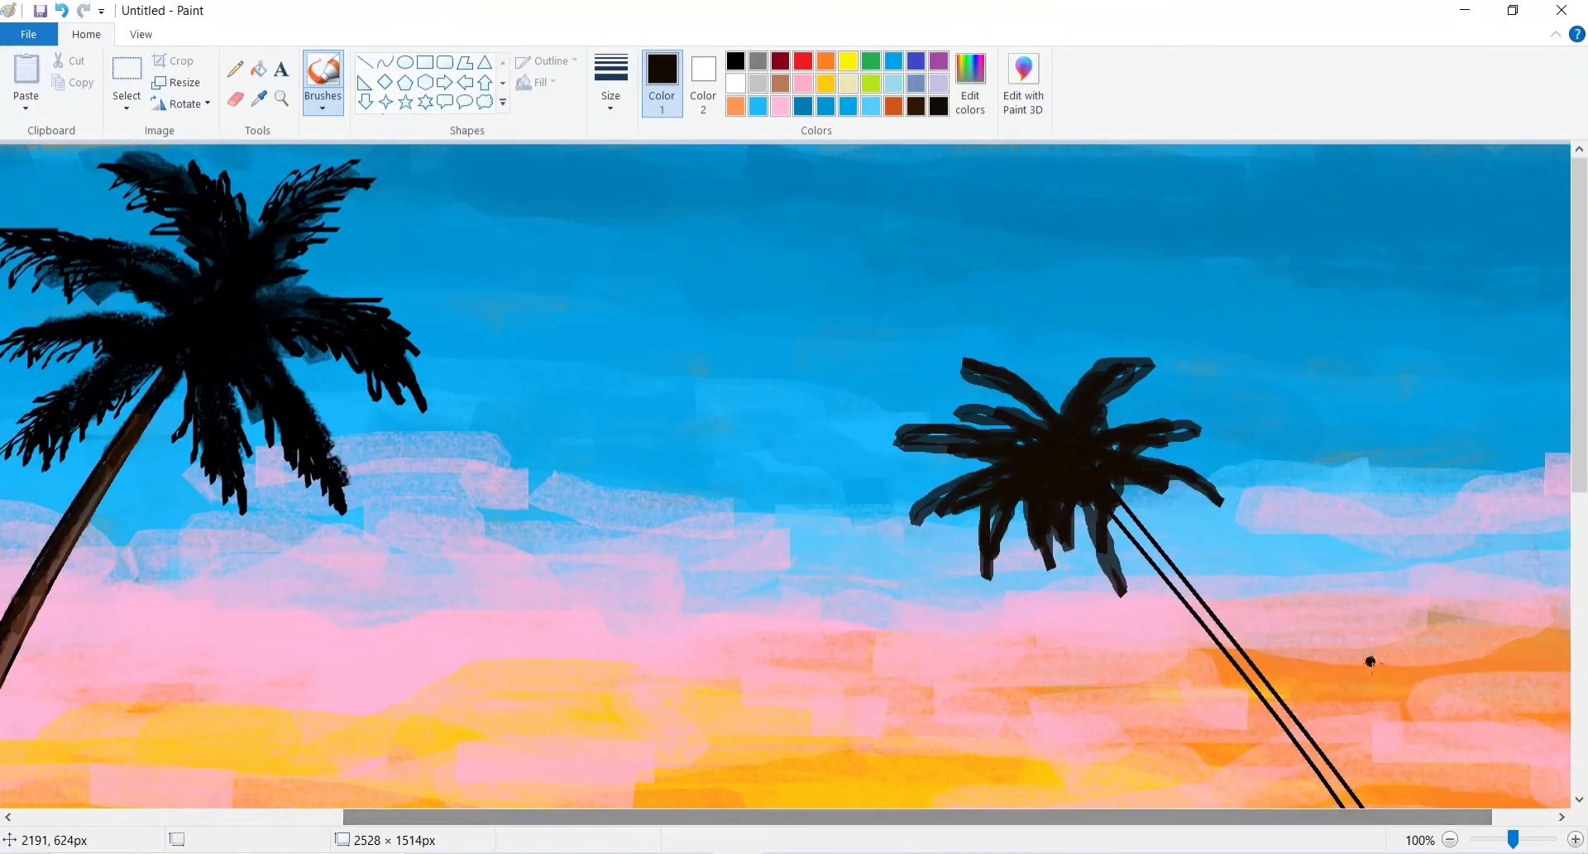
pyautogui.scroll(-4, 1150, 215)
pyautogui.moveTo(1160, 223)
pyautogui.mouseDown()
pyautogui.moveTo(1194, 266)
pyautogui.moveTo(1127, 188)
pyautogui.mouseUp()
pyautogui.moveTo(1218, 291); pyautogui.dragTo(1335, 447)
pyautogui.moveTo(1184, 268); pyautogui.dragTo(1399, 533)
# Continue the near-black fill down the right palm's curved trunk toward its base.
pyautogui.scroll(-2, 1331, 466)
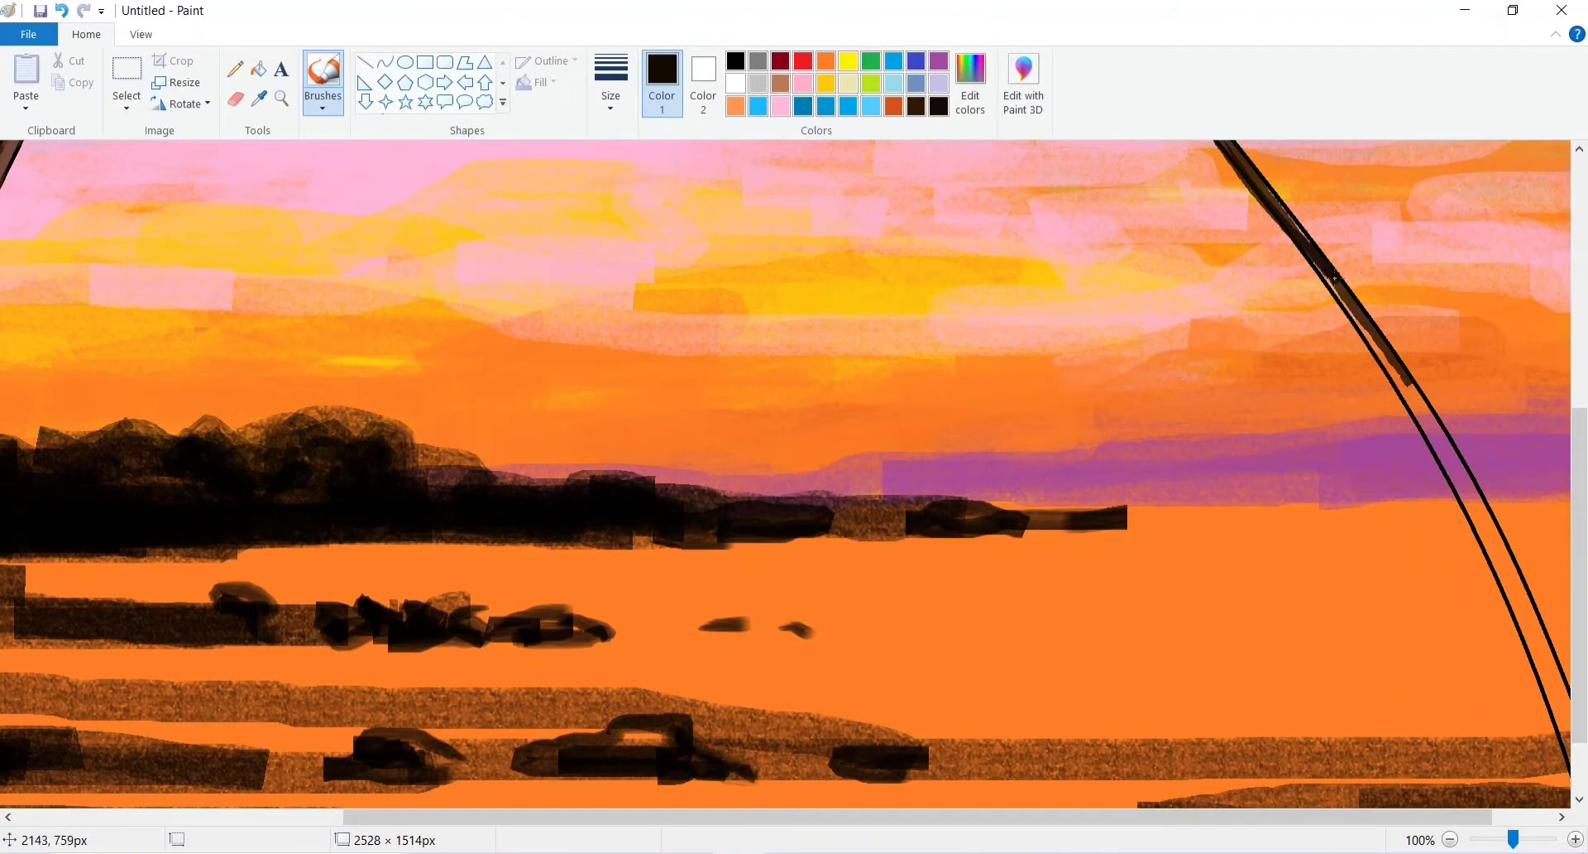
pyautogui.moveTo(1333, 276); pyautogui.dragTo(1499, 543)
pyautogui.moveTo(1363, 331); pyautogui.dragTo(1504, 580)
pyautogui.moveTo(1341, 298); pyautogui.dragTo(1454, 464)
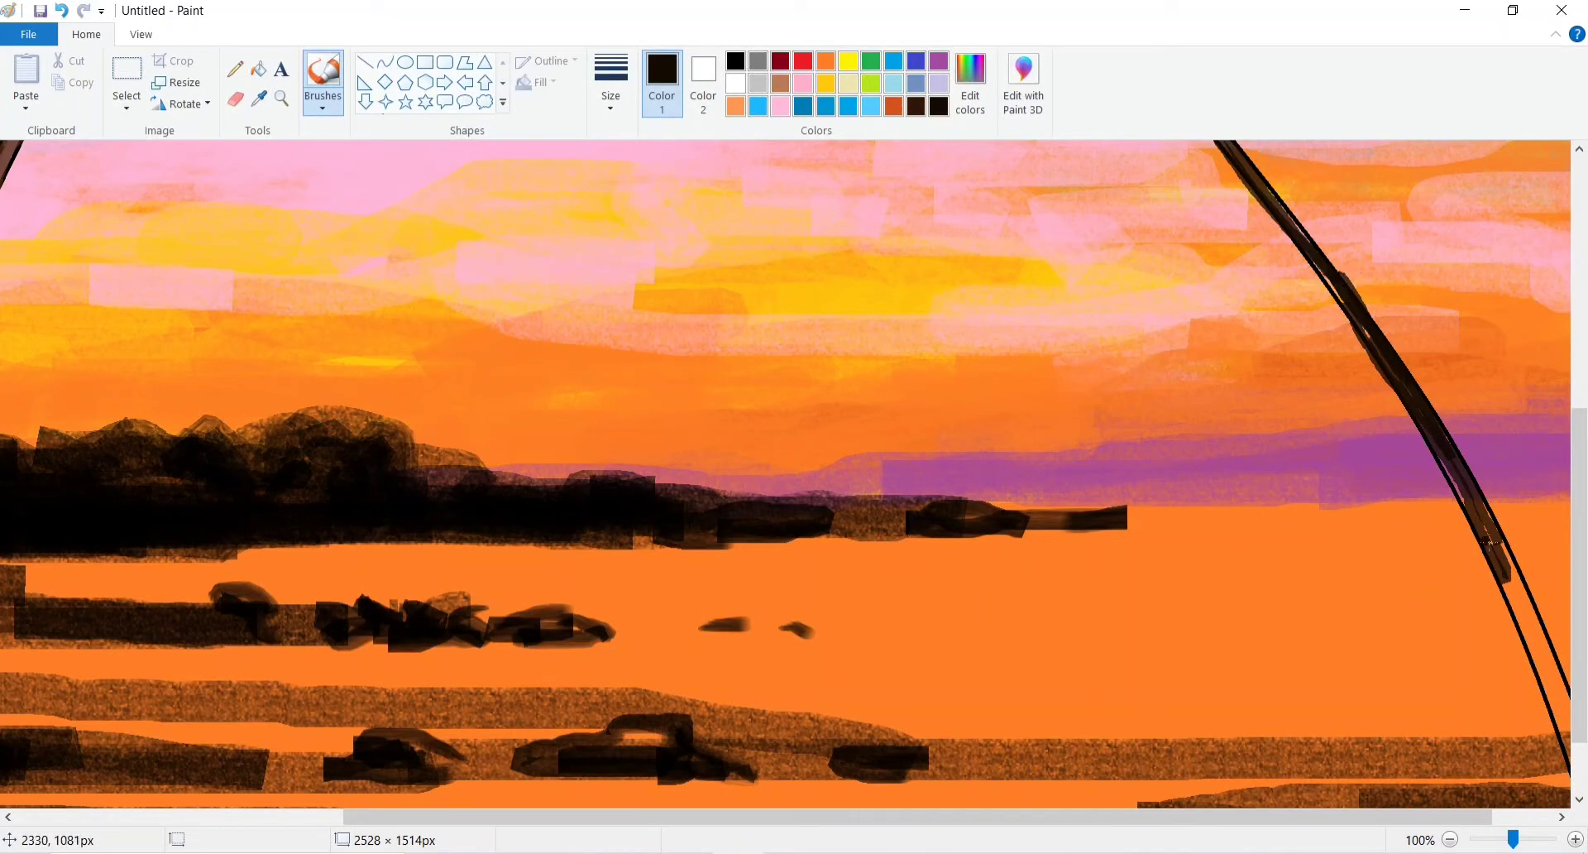
pyautogui.moveTo(1489, 541)
pyautogui.mouseDown()
pyautogui.moveTo(1525, 583)
pyautogui.moveTo(1561, 679)
pyautogui.moveTo(1504, 559)
pyautogui.moveTo(1572, 724)
pyautogui.mouseUp()
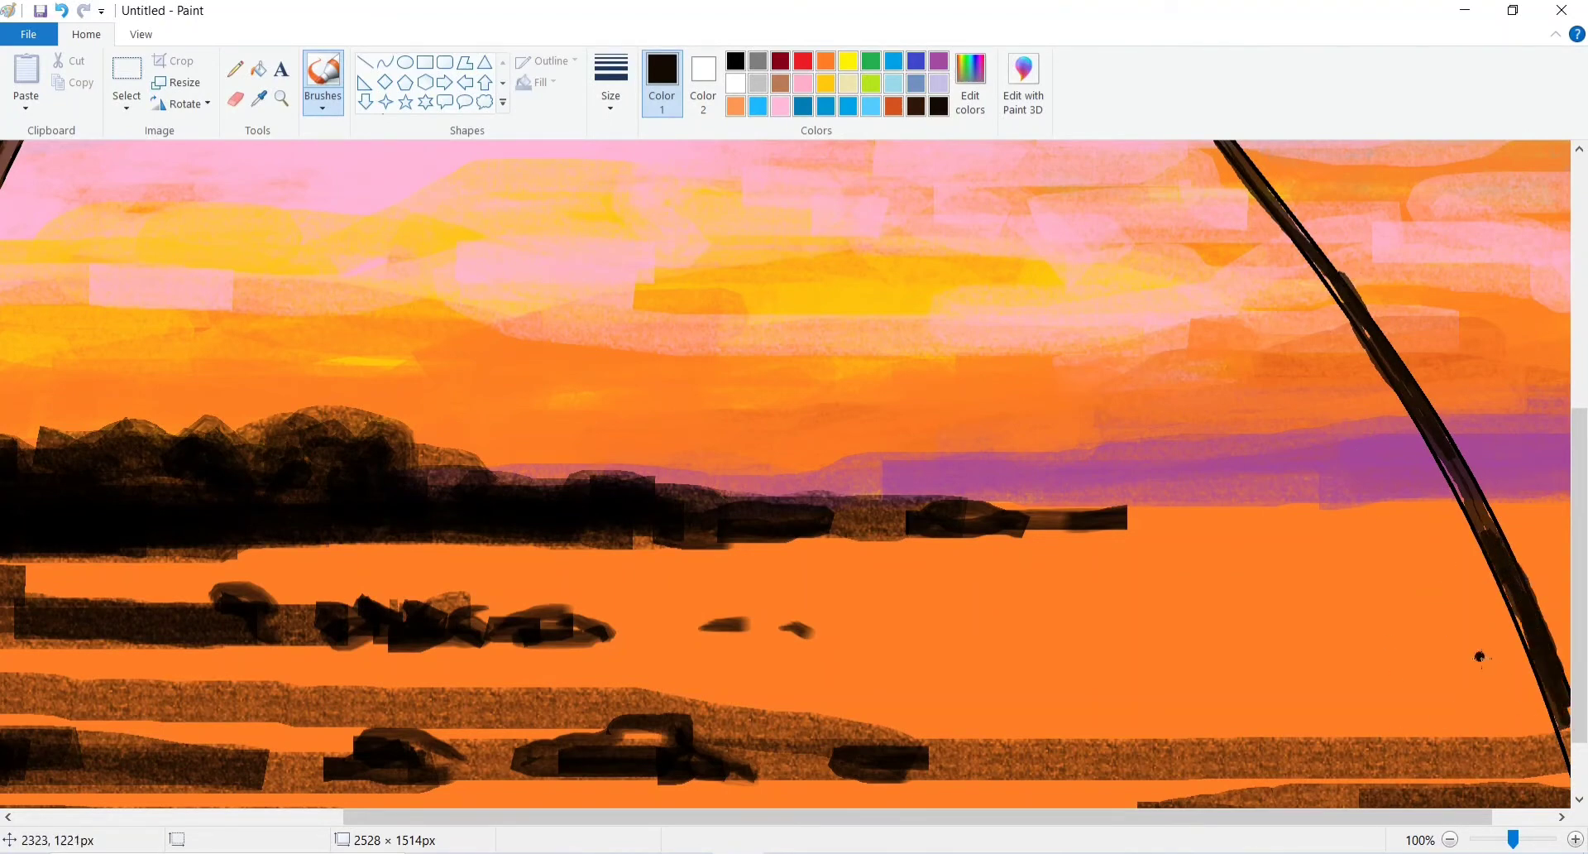
pyautogui.scroll(-1, 1481, 657)
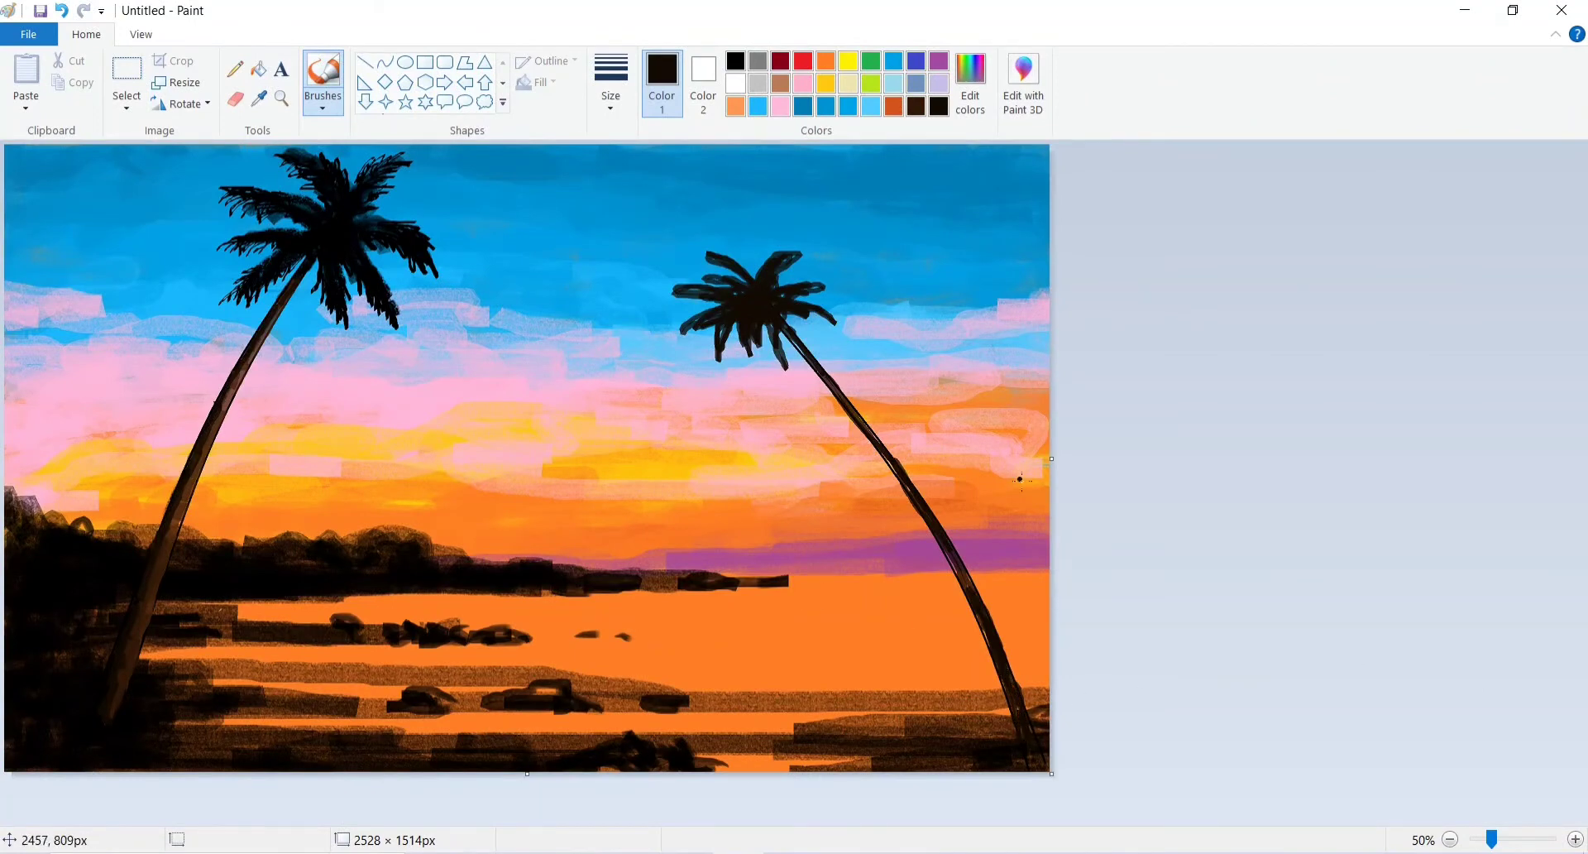
# Switch to a calligraphy brush and add thin leaflets to the left-hand fronds of the right palm.
pyautogui.scroll(1, 1021, 478)
pyautogui.click(323, 95)
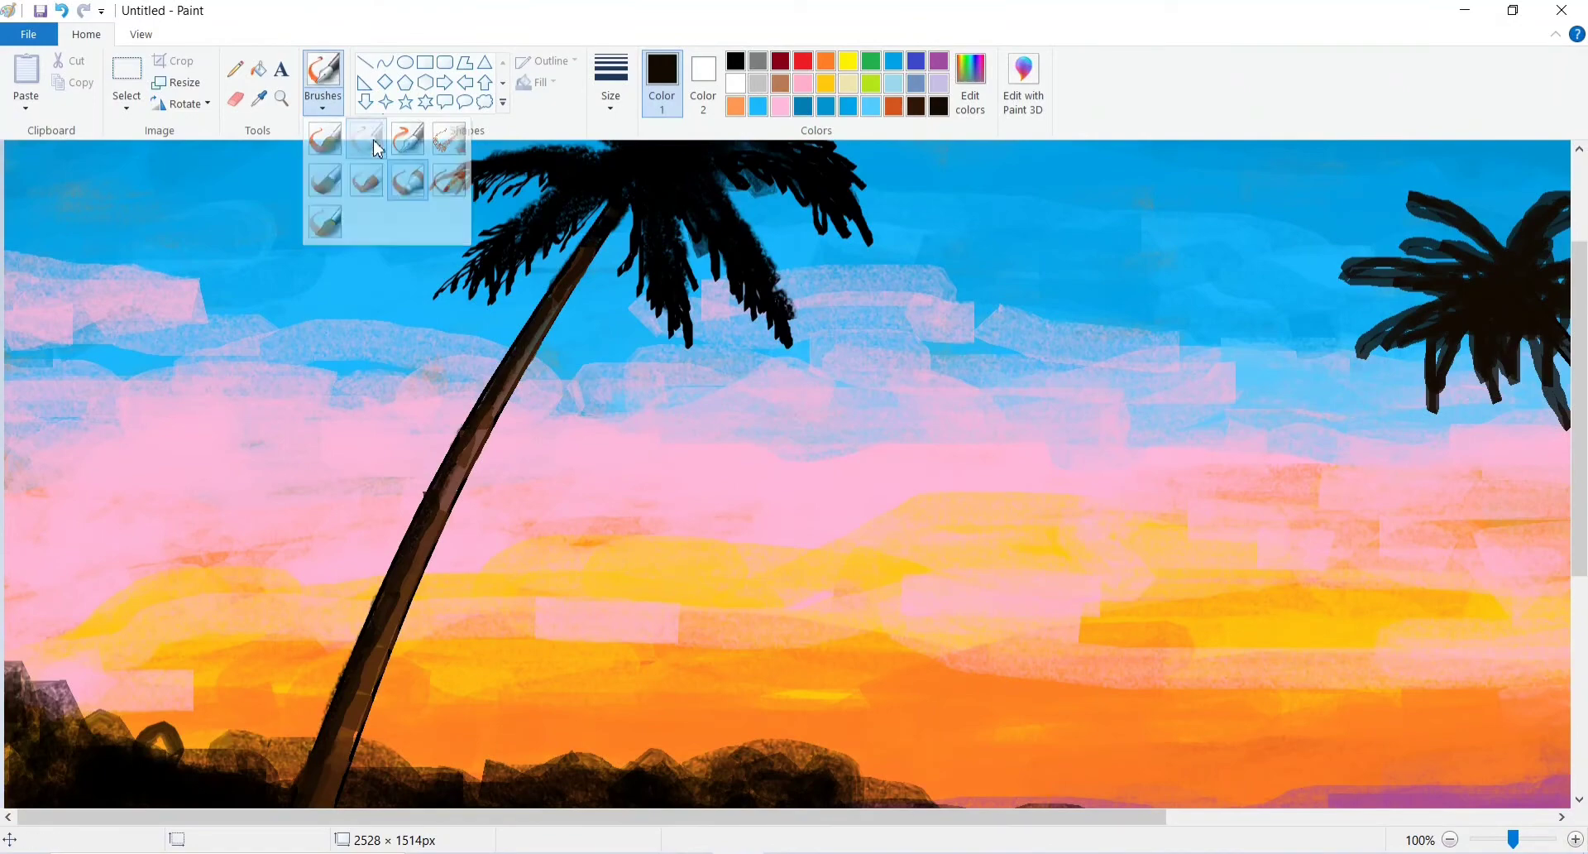
pyautogui.click(325, 104)
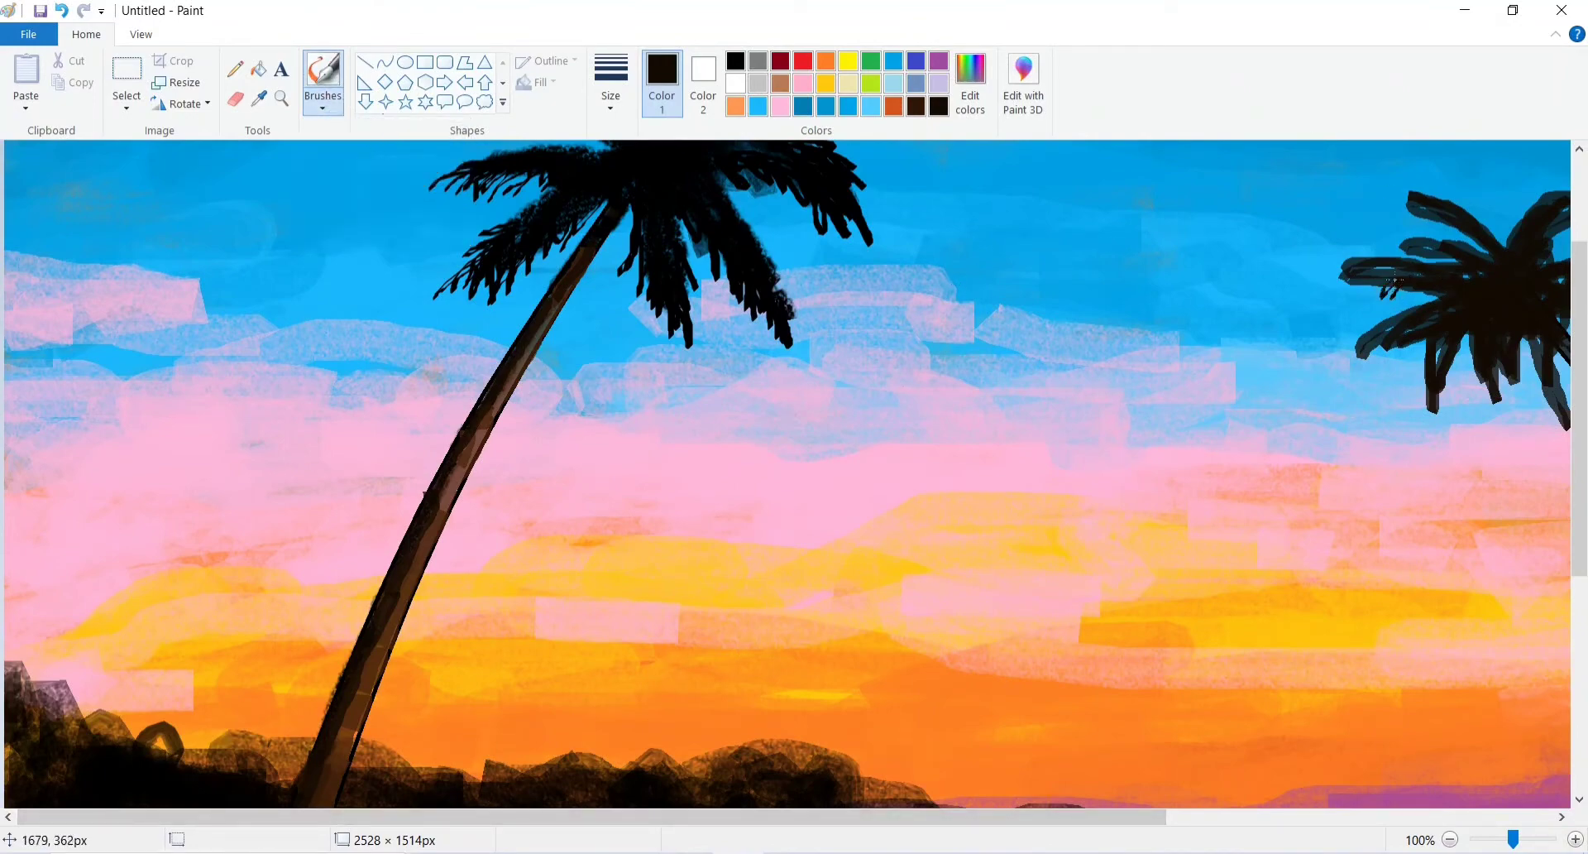
pyautogui.moveTo(1319, 300)
pyautogui.mouseDown()
pyautogui.moveTo(1352, 273)
pyautogui.moveTo(1390, 280)
pyautogui.moveTo(1387, 344)
pyautogui.moveTo(1406, 348)
pyautogui.moveTo(1349, 329)
pyautogui.moveTo(1332, 355)
pyautogui.mouseUp()
pyautogui.keyDown('ctrl'); pyautogui.scroll(-1, 1357, 397); pyautogui.keyUp('ctrl')
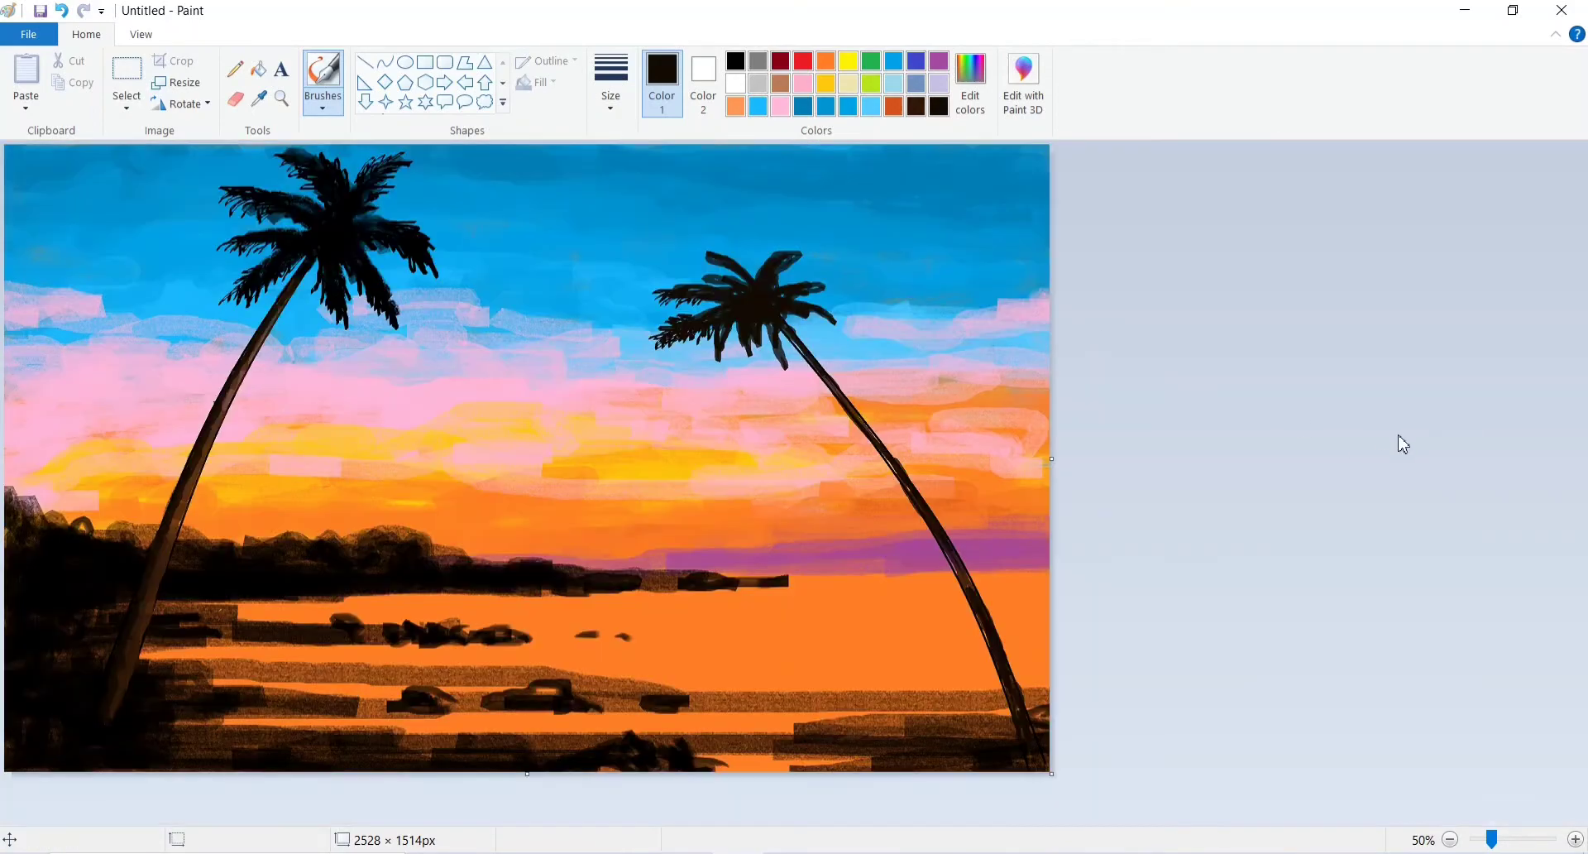
# Add thin leaflets along the lower and right-hand fronds of the right palm's crown.
pyautogui.keyDown('ctrl'); pyautogui.scroll(1, 1397, 443); pyautogui.keyUp('ctrl')
pyautogui.hscroll(5, 977, 550)
pyautogui.moveTo(978, 550)
pyautogui.mouseDown()
pyautogui.moveTo(995, 611)
pyautogui.moveTo(1014, 587)
pyautogui.moveTo(975, 609)
pyautogui.moveTo(926, 560)
pyautogui.moveTo(942, 597)
pyautogui.moveTo(1188, 517)
pyautogui.moveTo(1203, 540)
pyautogui.moveTo(1178, 431)
pyautogui.mouseUp()
pyautogui.moveTo(1032, 504)
pyautogui.mouseDown()
pyautogui.moveTo(1049, 581)
pyautogui.moveTo(1090, 625)
pyautogui.mouseUp()
pyautogui.moveTo(1074, 374)
pyautogui.mouseDown()
pyautogui.moveTo(1077, 410)
pyautogui.moveTo(1077, 382)
pyautogui.moveTo(1127, 359)
pyautogui.mouseUp()
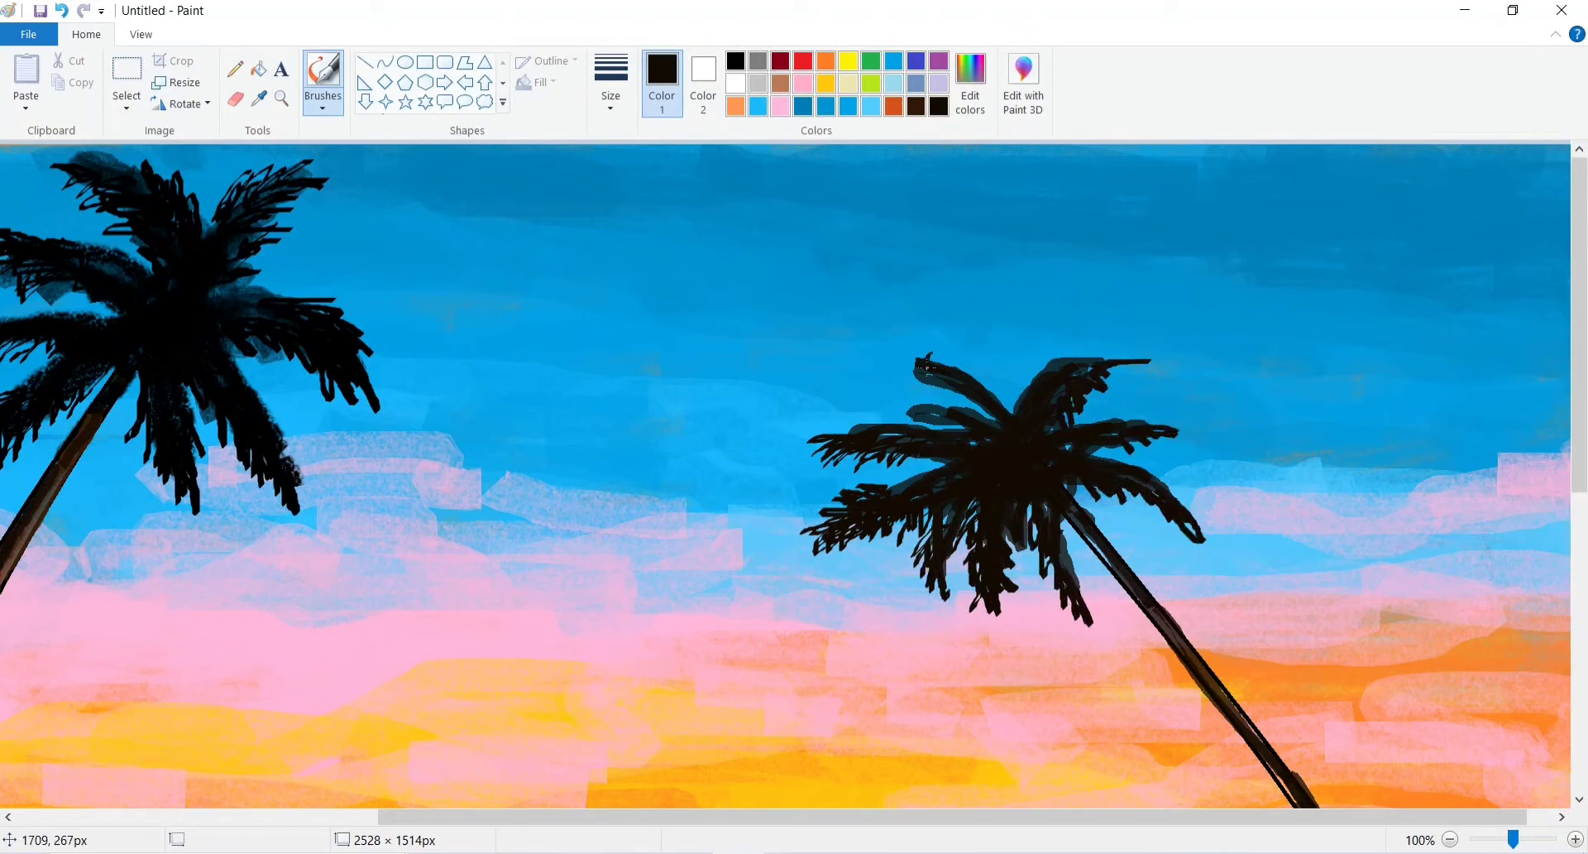
# Add feathery leaflets along the upper-left frond of the right palm, and undo the last change.
pyautogui.moveTo(927, 364)
pyautogui.mouseDown()
pyautogui.moveTo(920, 382)
pyautogui.moveTo(997, 423)
pyautogui.mouseUp()
pyautogui.moveTo(881, 339)
pyautogui.mouseDown()
pyautogui.moveTo(991, 382)
pyautogui.moveTo(1011, 418)
pyautogui.mouseUp()
pyautogui.moveTo(935, 344); pyautogui.dragTo(948, 356)
pyautogui.scroll(-1, 1363, 658)
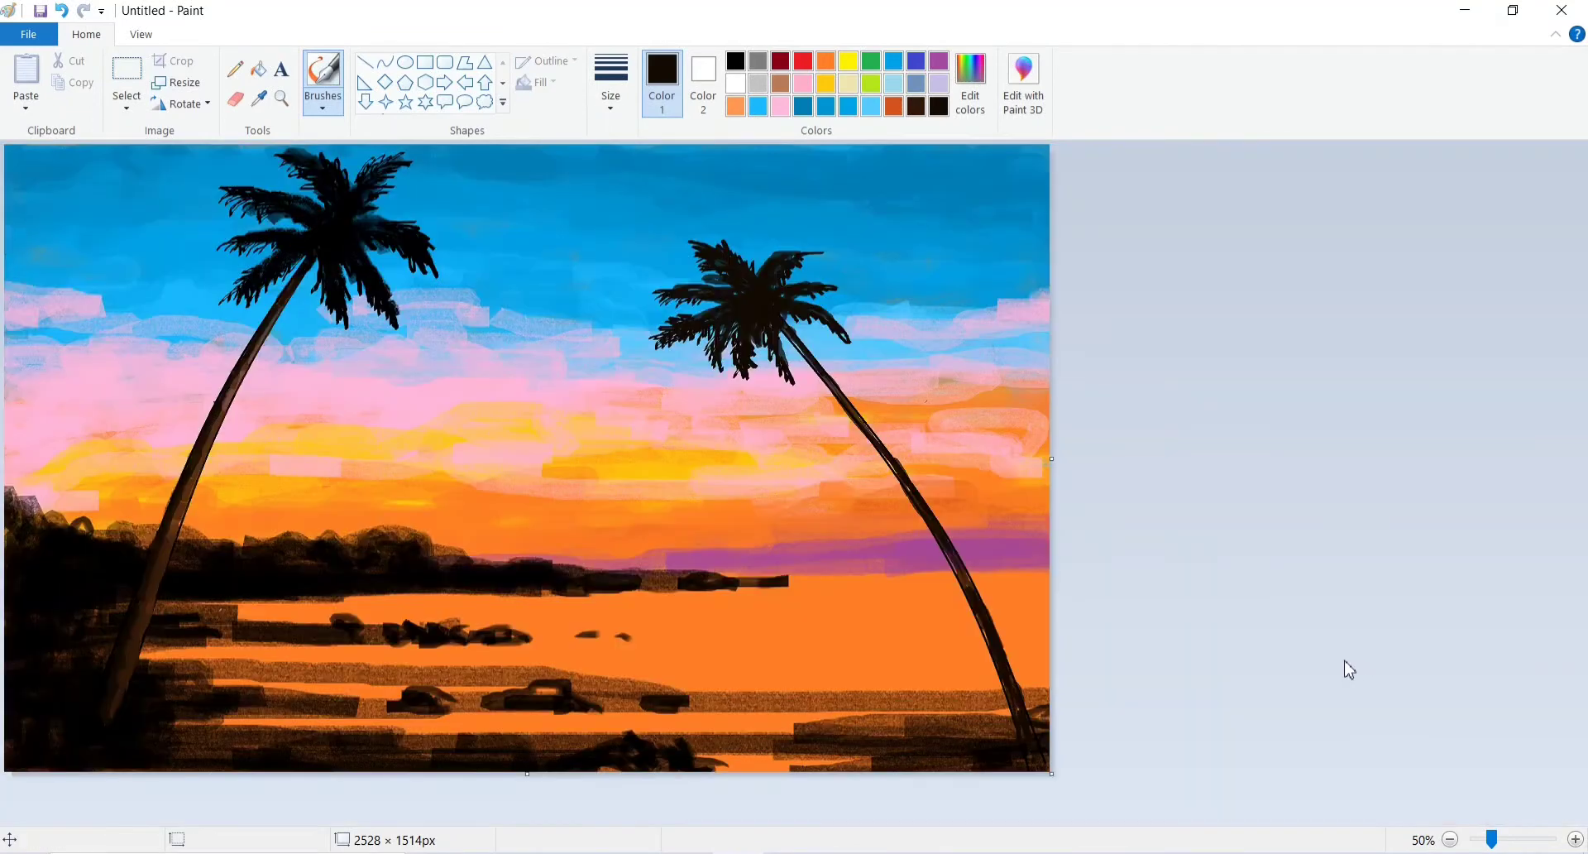
pyautogui.hotkey('ctrl', 'z')
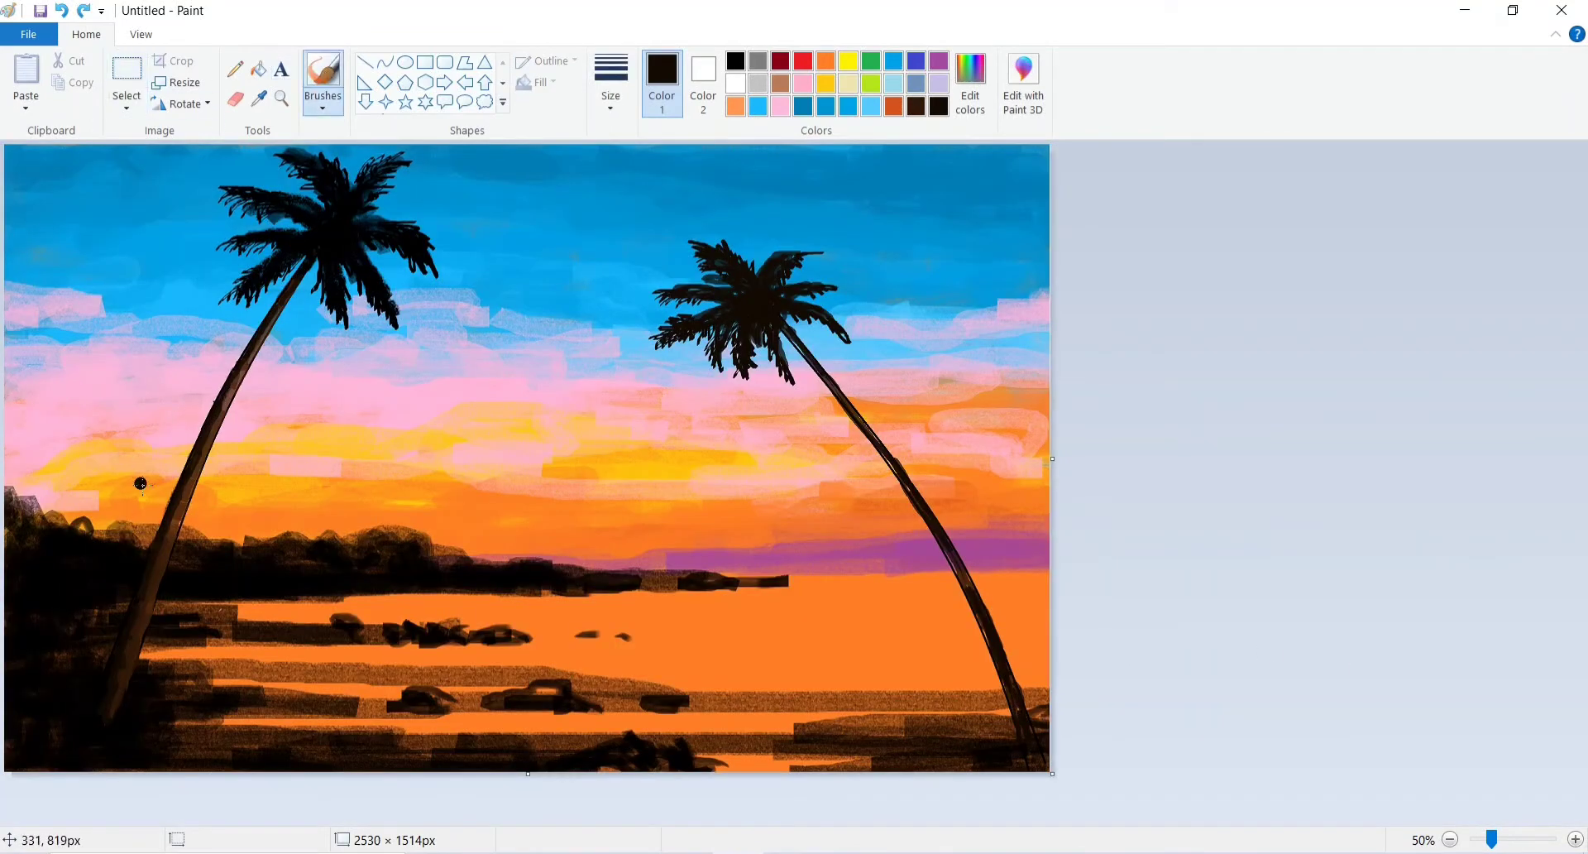
# Paint two small slanting palm trunks with their first fronds above the treeline at the painting's left edge.
pyautogui.moveTo(37, 509); pyautogui.dragTo(95, 376)
pyautogui.moveTo(87, 530)
pyautogui.mouseDown()
pyautogui.moveTo(124, 434)
pyautogui.moveTo(144, 463)
pyautogui.mouseUp()
pyautogui.moveTo(116, 407); pyautogui.dragTo(181, 424)
pyautogui.moveTo(137, 431)
pyautogui.mouseDown()
pyautogui.moveTo(156, 444)
pyautogui.moveTo(175, 421)
pyautogui.mouseUp()
pyautogui.moveTo(129, 399)
pyautogui.mouseDown()
pyautogui.moveTo(92, 410)
pyautogui.moveTo(126, 449)
pyautogui.moveTo(86, 534)
pyautogui.mouseUp()
pyautogui.moveTo(123, 432)
pyautogui.mouseDown()
pyautogui.moveTo(179, 381)
pyautogui.moveTo(202, 383)
pyautogui.moveTo(160, 389)
pyautogui.moveTo(141, 359)
pyautogui.moveTo(130, 429)
pyautogui.moveTo(136, 412)
pyautogui.moveTo(169, 455)
pyautogui.moveTo(148, 467)
pyautogui.moveTo(143, 404)
pyautogui.moveTo(165, 447)
pyautogui.mouseUp()
# Reselect a brush and fill out the two small palms' crowns with long, spiky fronds spreading sideways and upward.
pyautogui.click(323, 97)
pyautogui.click(331, 137)
pyautogui.moveTo(147, 384)
pyautogui.mouseDown()
pyautogui.moveTo(184, 376)
pyautogui.moveTo(177, 356)
pyautogui.moveTo(131, 401)
pyautogui.moveTo(107, 335)
pyautogui.moveTo(83, 389)
pyautogui.moveTo(26, 398)
pyautogui.moveTo(50, 424)
pyautogui.moveTo(95, 419)
pyautogui.moveTo(104, 438)
pyautogui.moveTo(132, 368)
pyautogui.moveTo(87, 385)
pyautogui.moveTo(86, 364)
pyautogui.moveTo(4, 406)
pyautogui.mouseUp()
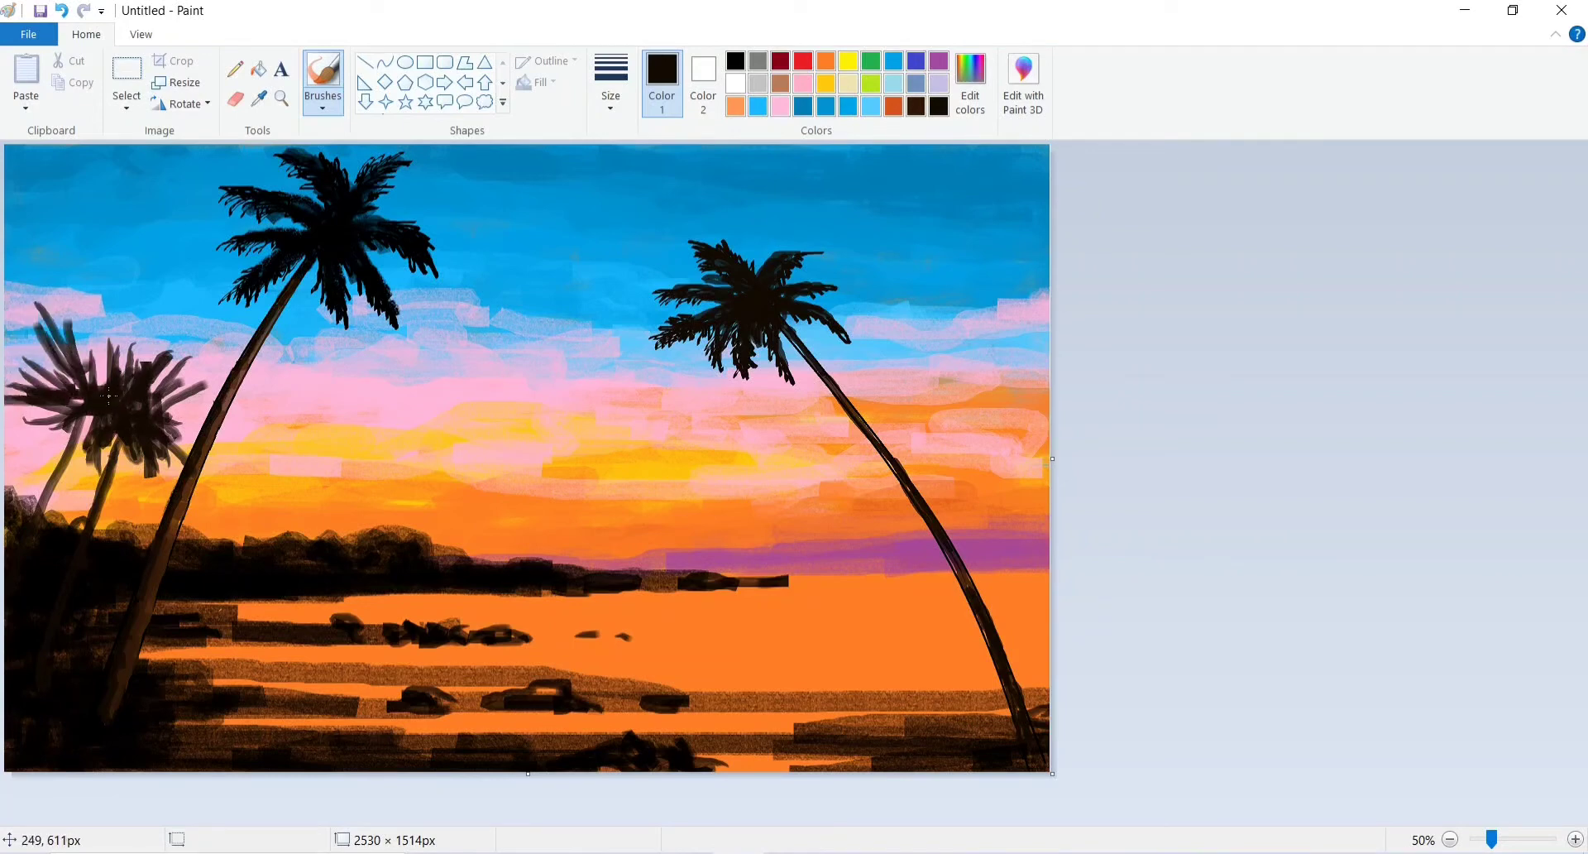
pyautogui.moveTo(107, 397)
pyautogui.mouseDown()
pyautogui.moveTo(91, 440)
pyautogui.moveTo(34, 455)
pyautogui.moveTo(79, 390)
pyautogui.moveTo(9, 446)
pyautogui.moveTo(153, 364)
pyautogui.moveTo(137, 372)
pyautogui.moveTo(175, 424)
pyautogui.mouseUp()
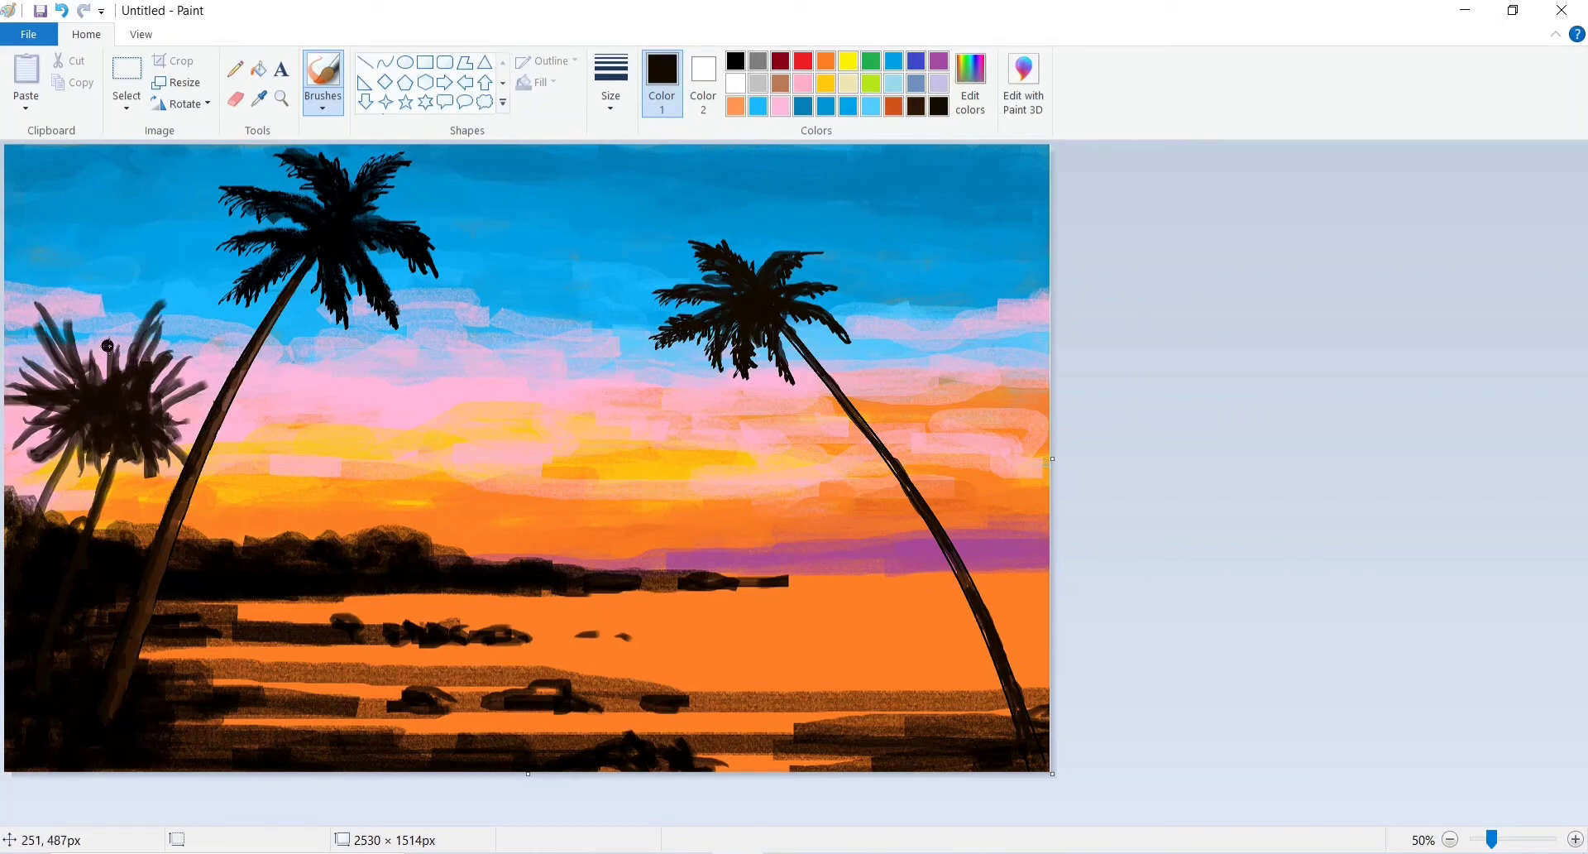
pyautogui.moveTo(94, 335)
pyautogui.mouseDown()
pyautogui.moveTo(73, 368)
pyautogui.moveTo(96, 342)
pyautogui.moveTo(92, 305)
pyautogui.moveTo(72, 338)
pyautogui.moveTo(62, 293)
pyautogui.moveTo(64, 362)
pyautogui.moveTo(142, 314)
pyautogui.moveTo(159, 325)
pyautogui.moveTo(187, 278)
pyautogui.moveTo(169, 345)
pyautogui.moveTo(166, 329)
pyautogui.moveTo(120, 372)
pyautogui.mouseUp()
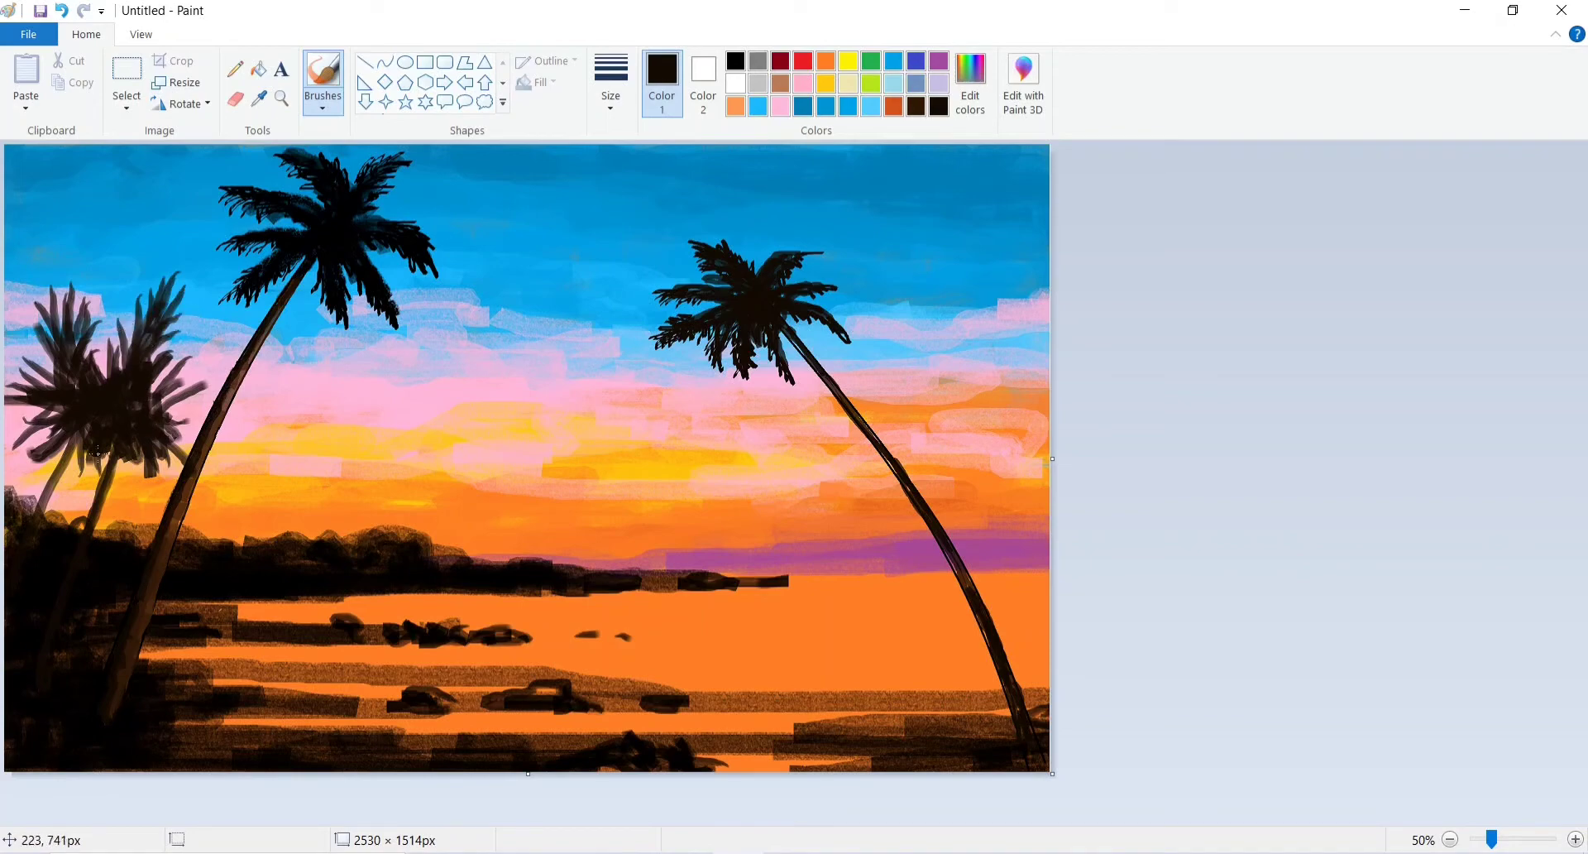
# Add drooping and outward fronds to the two small palms, reaching the painting's left edge and across the tall trunk.
pyautogui.moveTo(139, 457)
pyautogui.mouseDown()
pyautogui.moveTo(150, 536)
pyautogui.moveTo(131, 509)
pyautogui.moveTo(130, 434)
pyautogui.moveTo(162, 511)
pyautogui.moveTo(116, 476)
pyautogui.mouseUp()
pyautogui.moveTo(240, 444)
pyautogui.mouseDown()
pyautogui.moveTo(149, 399)
pyautogui.moveTo(273, 443)
pyautogui.moveTo(135, 481)
pyautogui.mouseUp()
pyautogui.moveTo(54, 421)
pyautogui.mouseDown()
pyautogui.moveTo(6, 413)
pyautogui.moveTo(83, 431)
pyautogui.moveTo(41, 526)
pyautogui.mouseUp()
pyautogui.moveTo(124, 464); pyautogui.dragTo(95, 533)
pyautogui.moveTo(14, 363); pyautogui.dragTo(77, 377)
pyautogui.moveTo(111, 395)
pyautogui.mouseDown()
pyautogui.moveTo(26, 355)
pyautogui.moveTo(120, 413)
pyautogui.moveTo(95, 334)
pyautogui.moveTo(101, 389)
pyautogui.mouseUp()
pyautogui.moveTo(45, 450)
pyautogui.mouseDown()
pyautogui.moveTo(106, 416)
pyautogui.moveTo(31, 472)
pyautogui.moveTo(71, 428)
pyautogui.moveTo(73, 493)
pyautogui.mouseUp()
pyautogui.moveTo(179, 420); pyautogui.dragTo(190, 448)
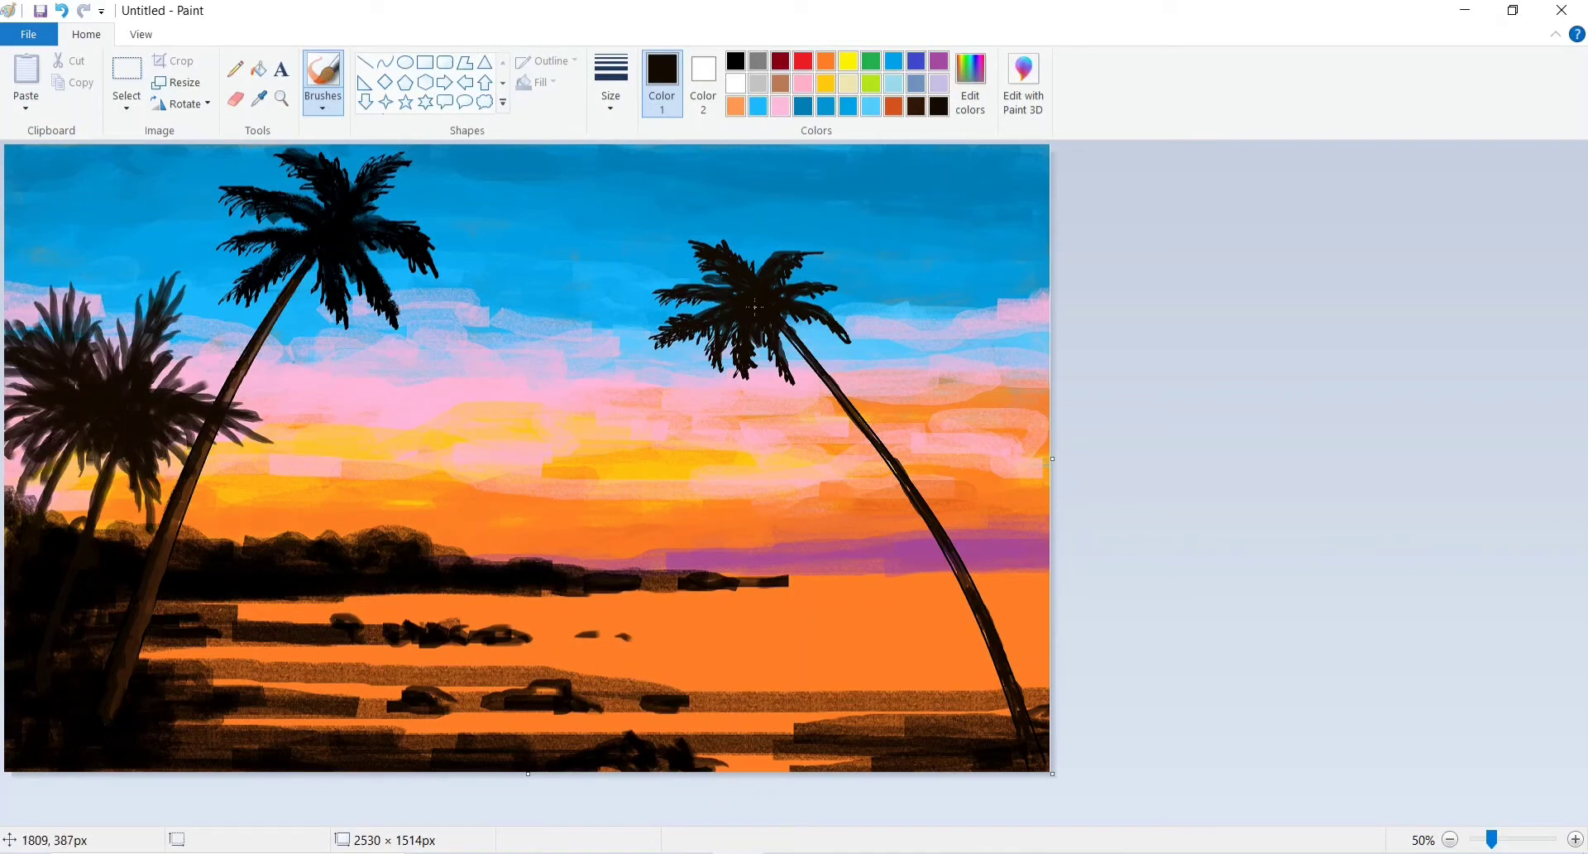
# Paint a clump of dark spiky grass around the base of the right palm in the painting's lower-right corner.
pyautogui.moveTo(667, 315); pyautogui.dragTo(722, 313)
pyautogui.moveTo(939, 667); pyautogui.dragTo(1018, 726)
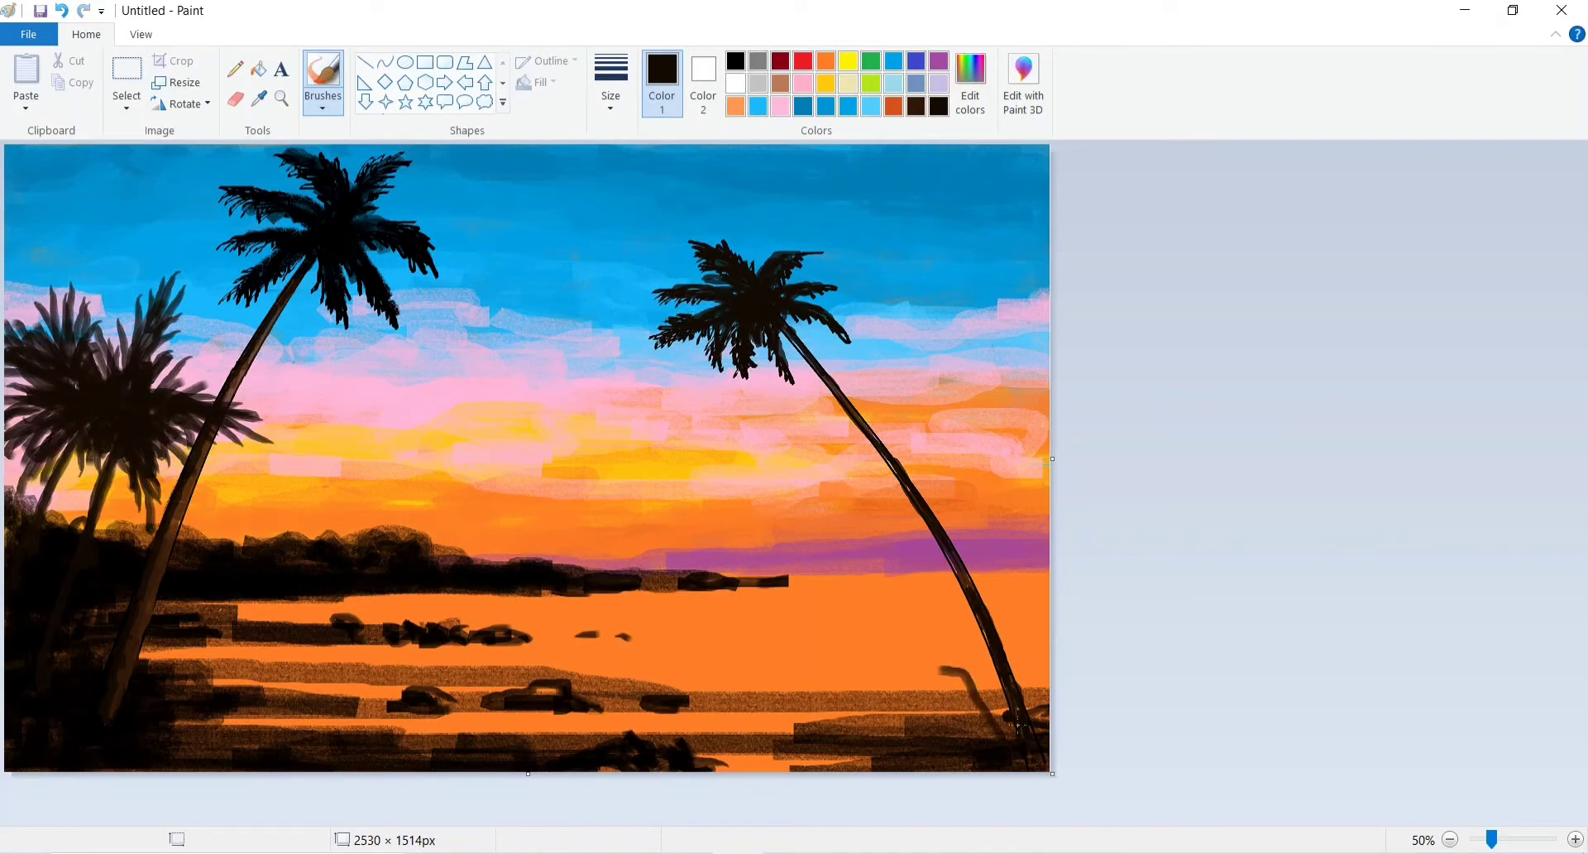
pyautogui.moveTo(978, 655)
pyautogui.mouseDown()
pyautogui.moveTo(984, 673)
pyautogui.moveTo(1002, 662)
pyautogui.moveTo(1001, 687)
pyautogui.moveTo(1042, 678)
pyautogui.moveTo(1031, 717)
pyautogui.mouseUp()
pyautogui.moveTo(1047, 649); pyautogui.dragTo(1037, 719)
pyautogui.moveTo(927, 684); pyautogui.dragTo(976, 731)
pyautogui.moveTo(895, 705)
pyautogui.mouseDown()
pyautogui.moveTo(959, 740)
pyautogui.moveTo(885, 713)
pyautogui.moveTo(992, 712)
pyautogui.moveTo(1048, 635)
pyautogui.mouseUp()
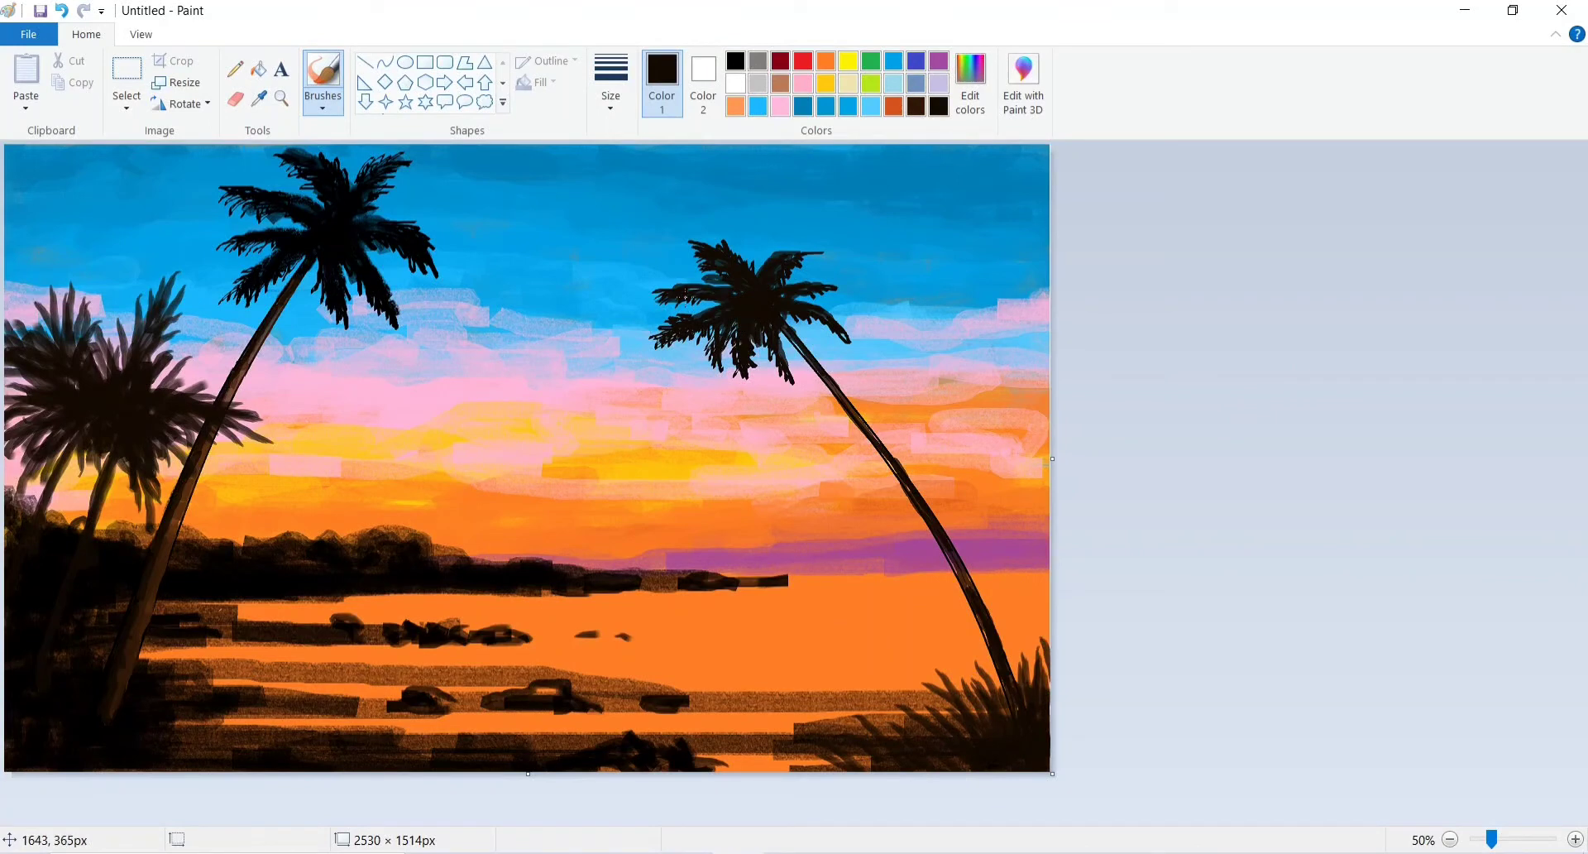
# Thicken the right palm's fronds with near-black strokes, filling out the upper-right frond.
pyautogui.moveTo(722, 320); pyautogui.dragTo(703, 352)
pyautogui.moveTo(790, 312); pyautogui.dragTo(827, 327)
pyautogui.moveTo(817, 233); pyautogui.dragTo(777, 264)
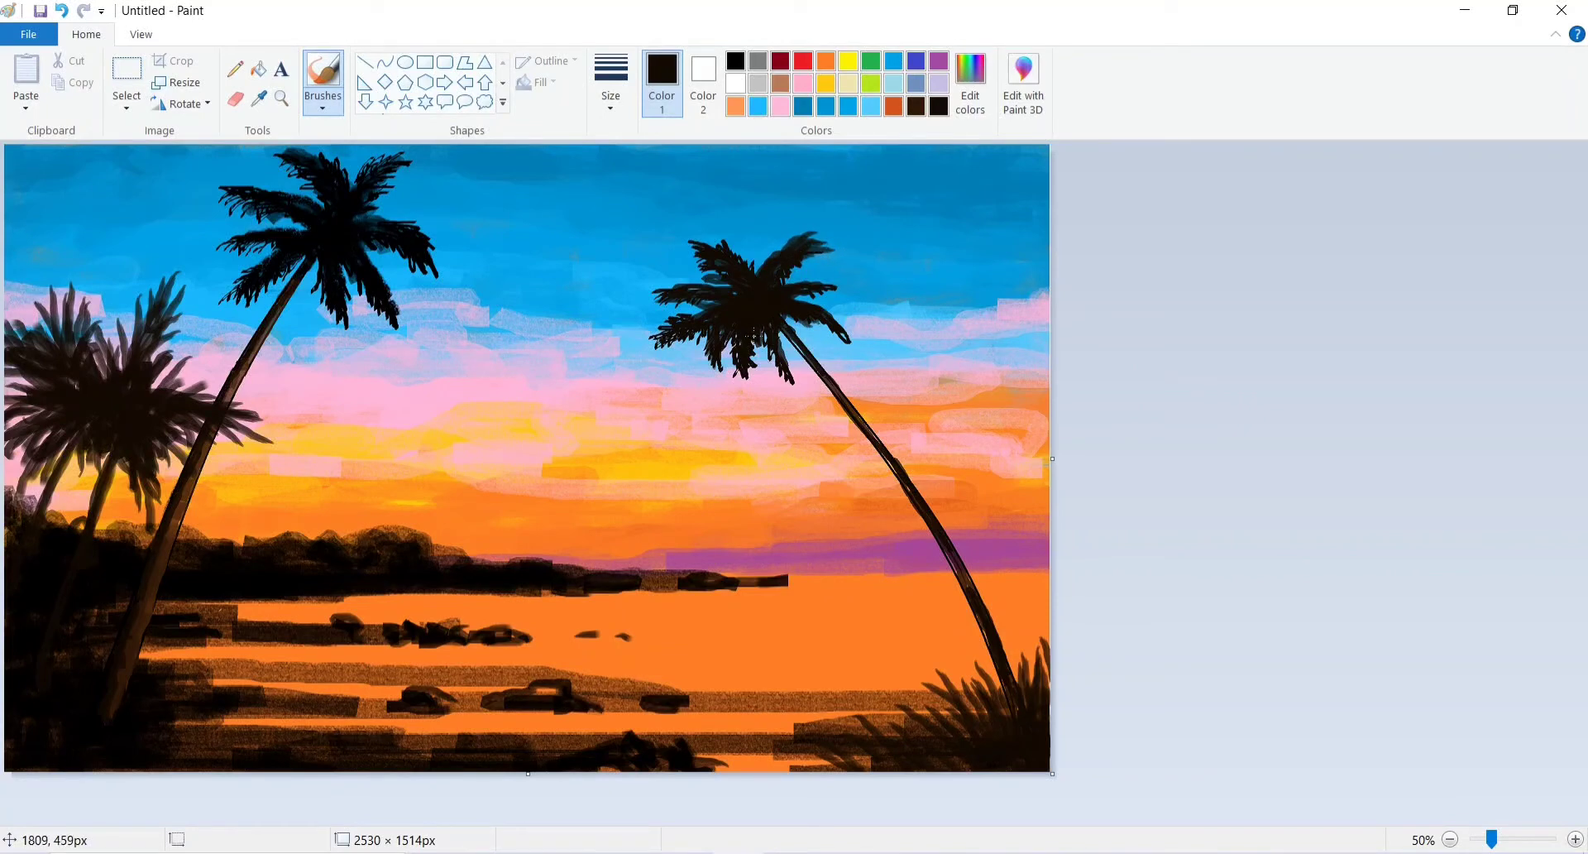
pyautogui.moveTo(760, 329); pyautogui.dragTo(797, 373)
# Paint dark grass blades on the shore just right of the tall left palm's base.
pyautogui.moveTo(258, 677); pyautogui.dragTo(227, 755)
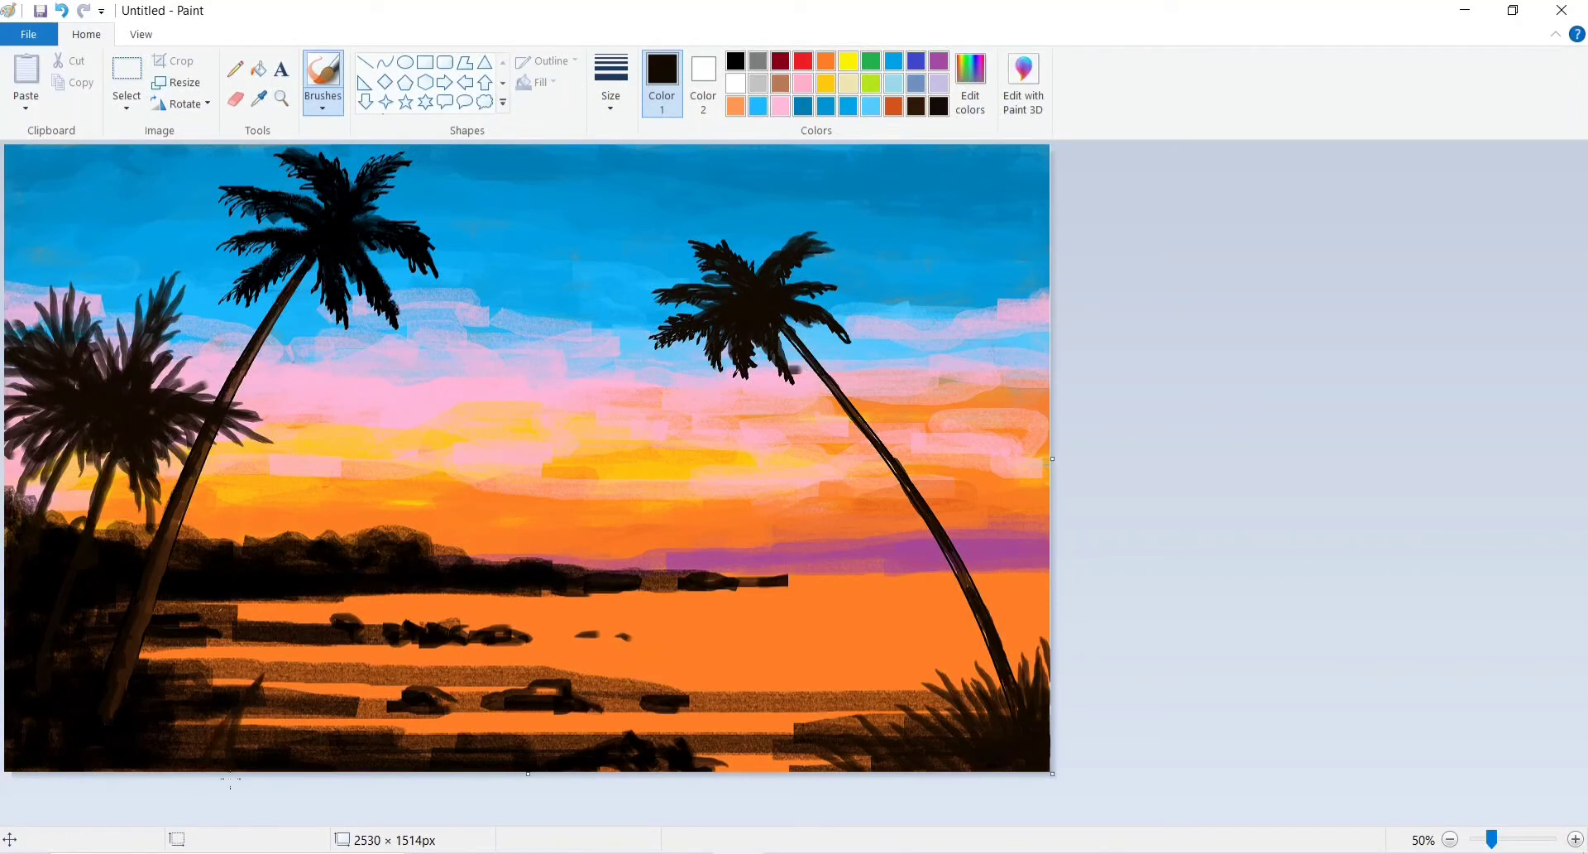
pyautogui.moveTo(213, 680); pyautogui.dragTo(205, 740)
pyautogui.moveTo(263, 682); pyautogui.dragTo(249, 743)
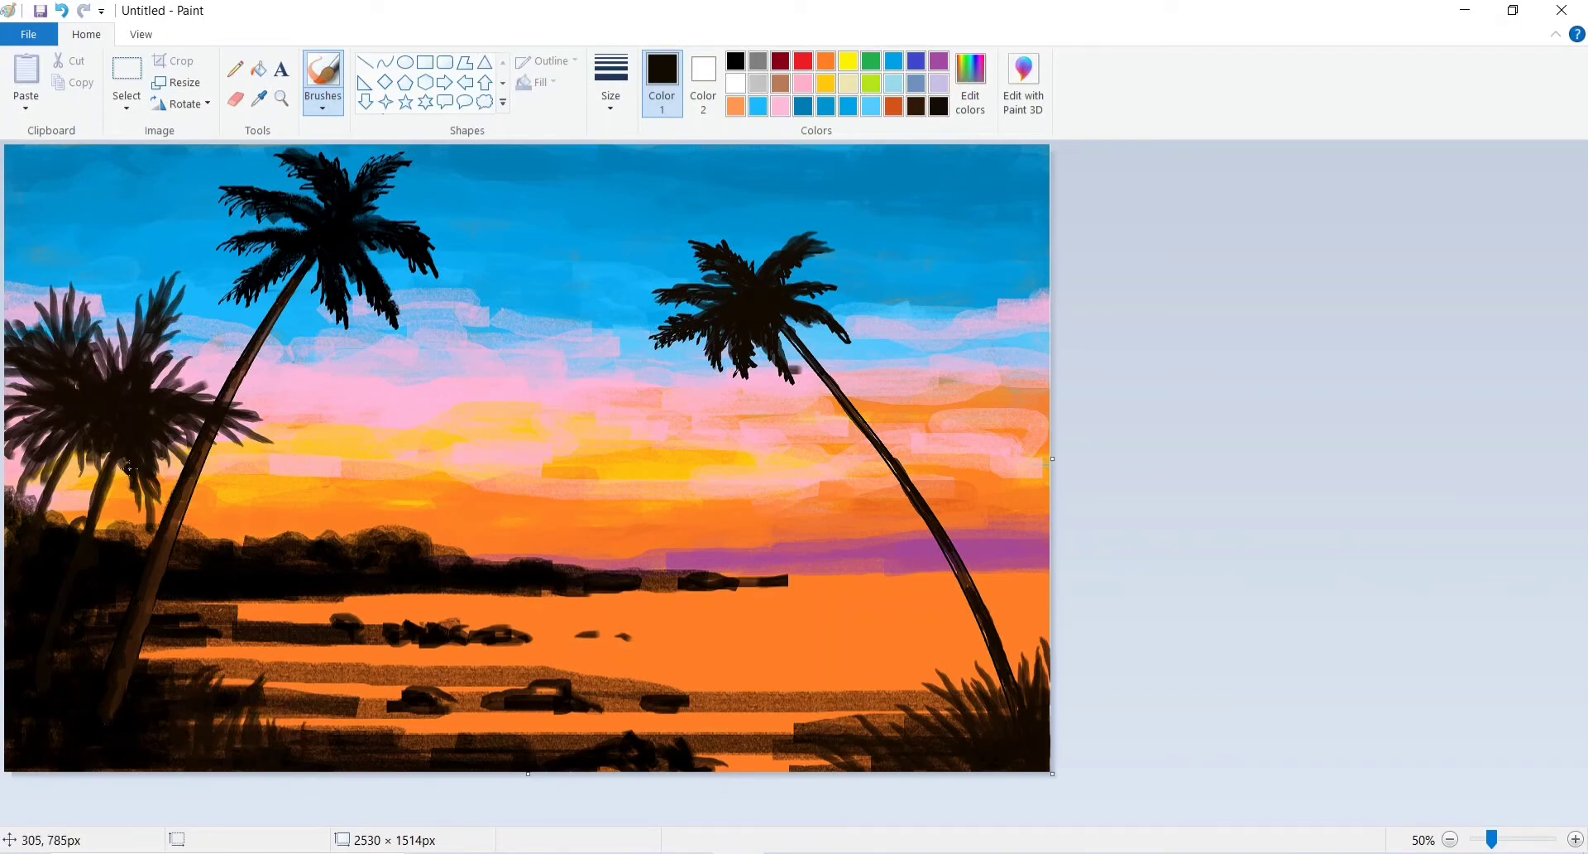
# Paint more dark grass blades along the shore to the right of the tall left palm's base.
pyautogui.moveTo(100, 469); pyautogui.dragTo(80, 510)
pyautogui.hotkey('ctrl', 'z')
pyautogui.moveTo(281, 692); pyautogui.dragTo(270, 736)
pyautogui.moveTo(298, 678)
pyautogui.mouseDown()
pyautogui.moveTo(345, 731)
pyautogui.moveTo(317, 754)
pyautogui.mouseUp()
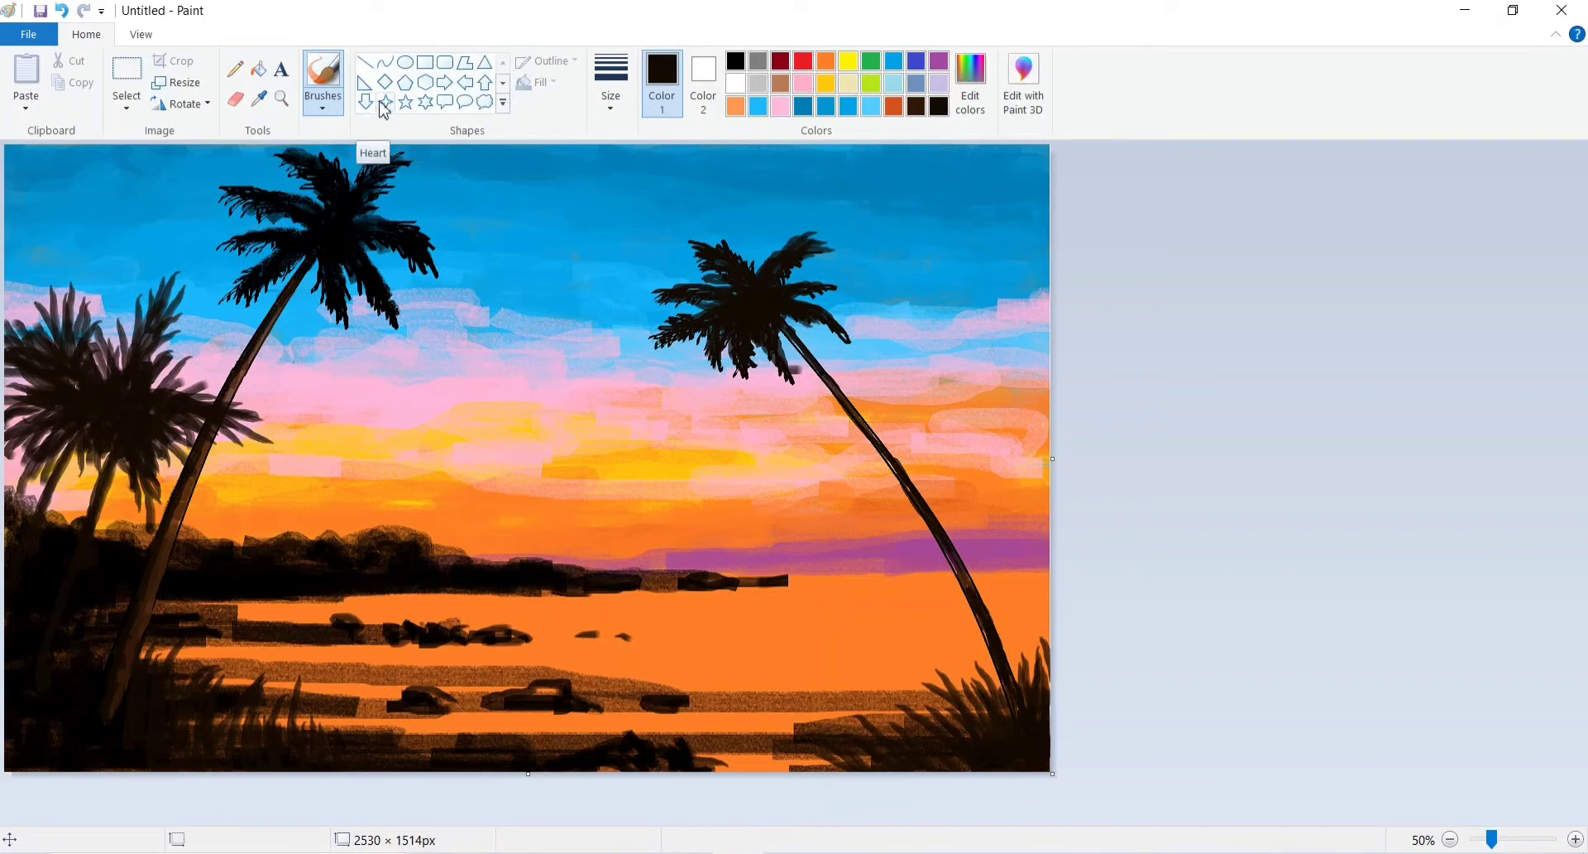
# Paint gold streaks across the water just below the horizon, from the dark headland to the painting's right edge.
pyautogui.click(259, 99)
pyautogui.click(571, 602)
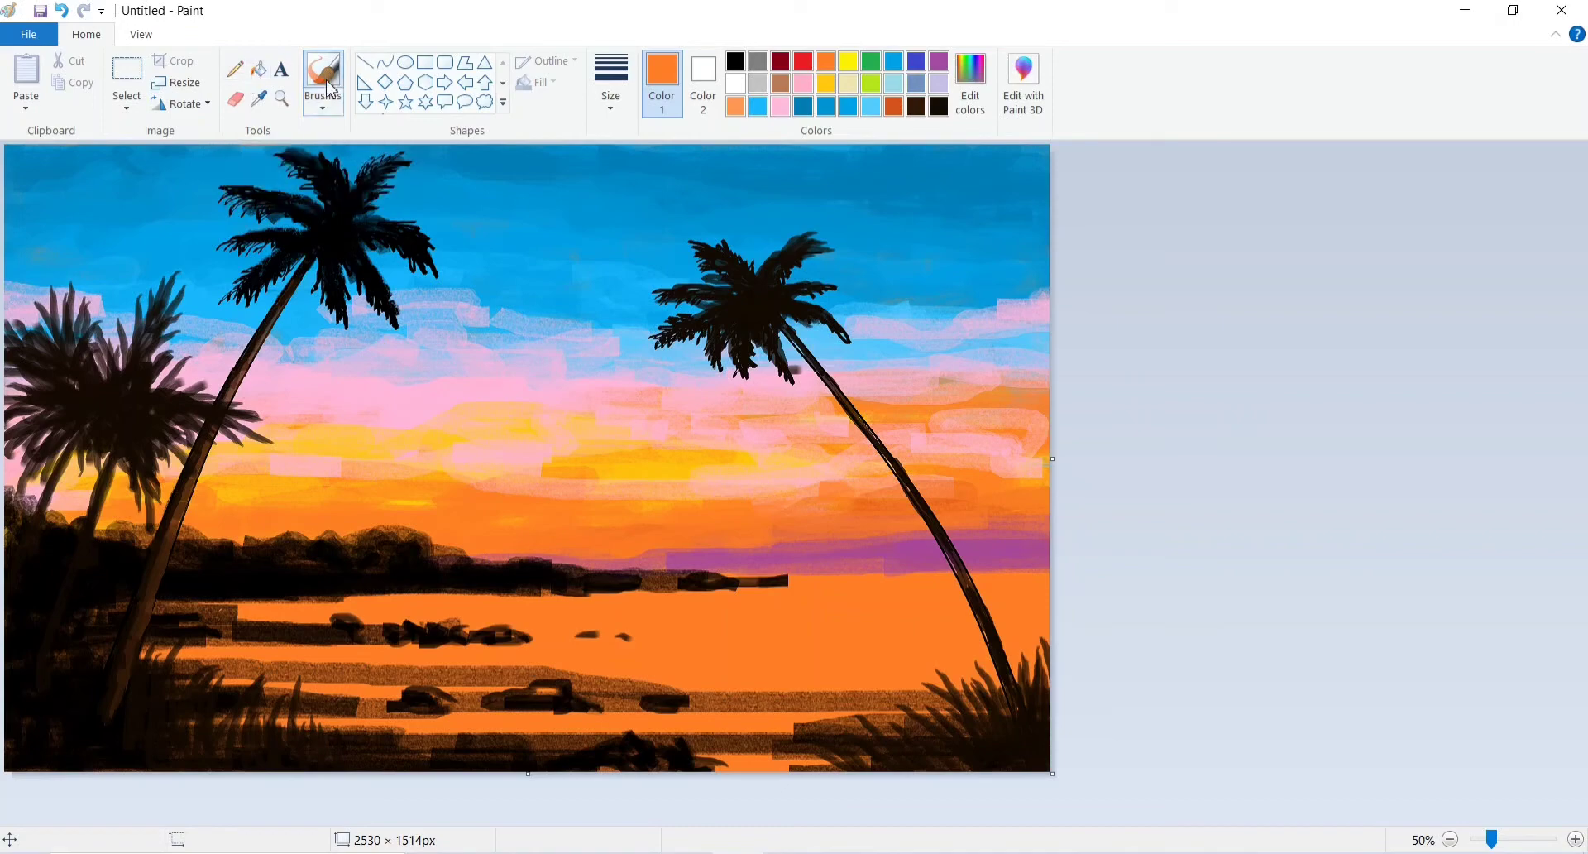
pyautogui.click(825, 83)
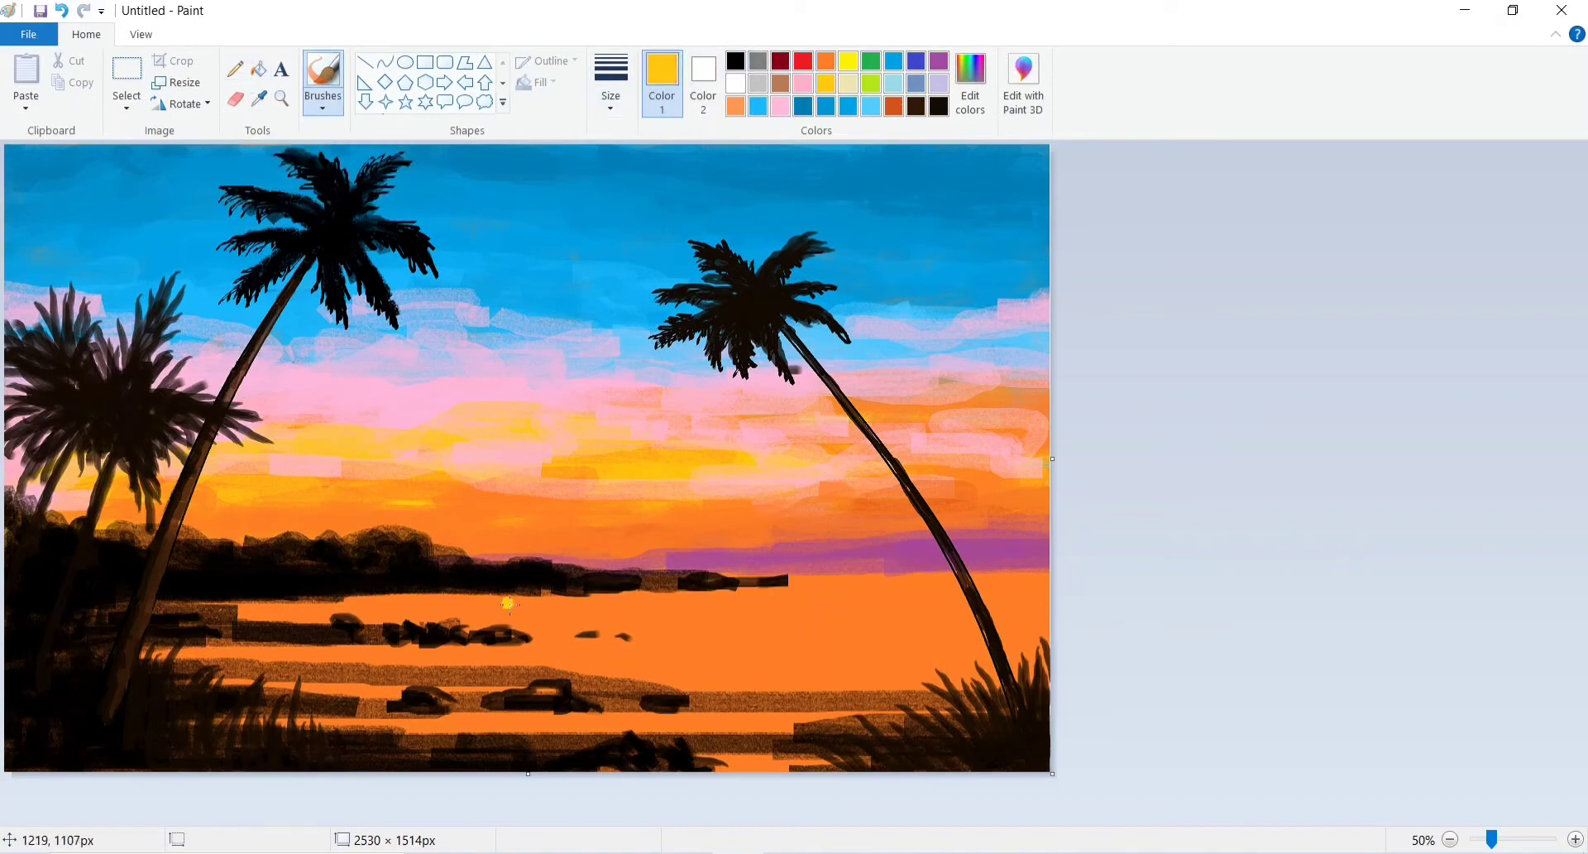
pyautogui.moveTo(508, 603); pyautogui.dragTo(948, 594)
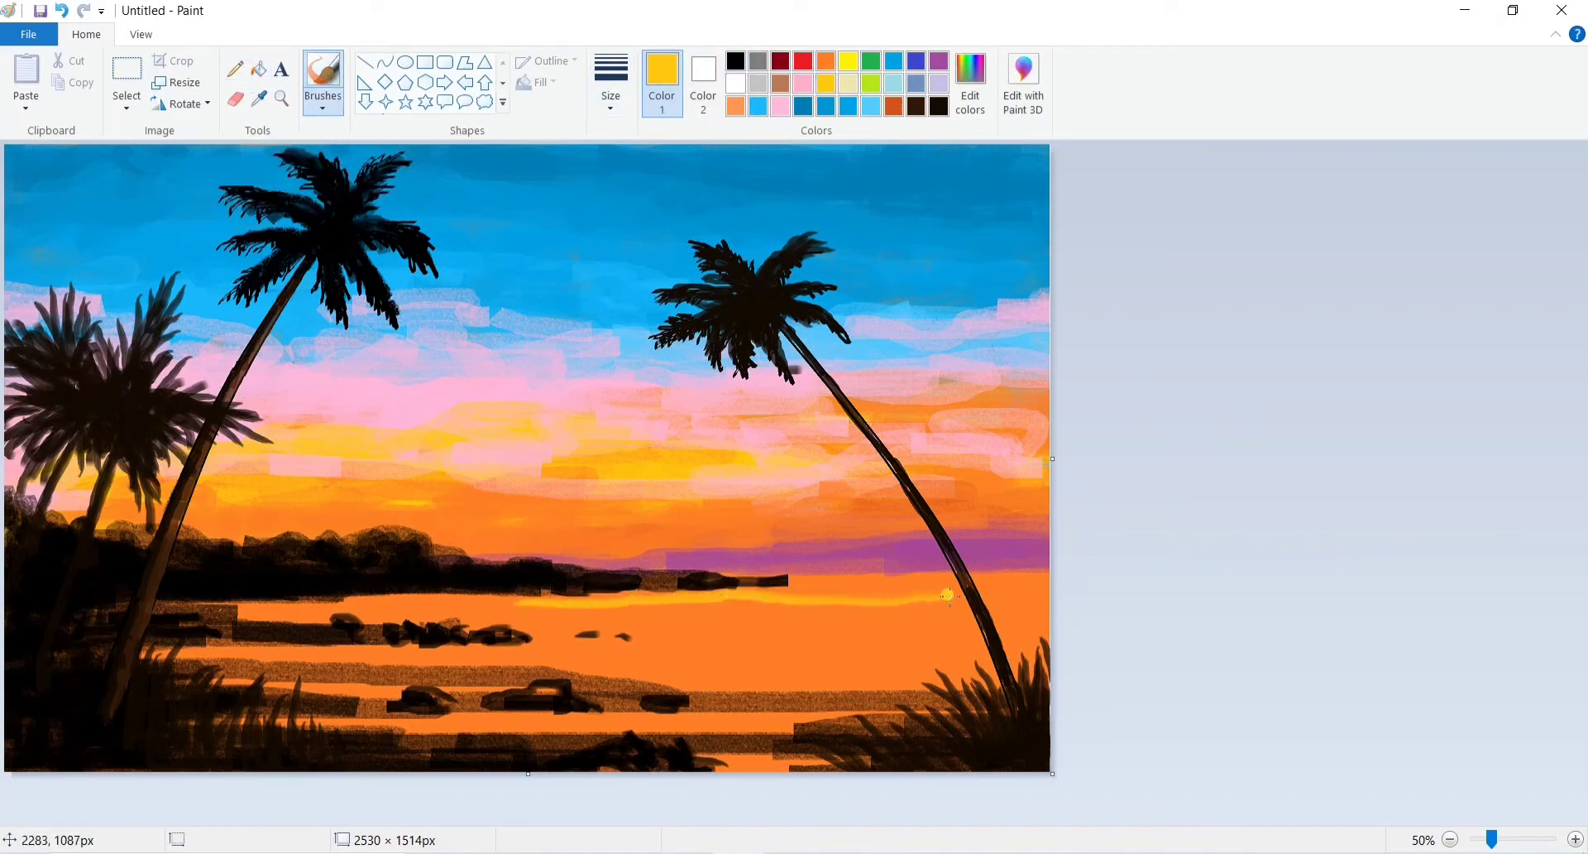
pyautogui.moveTo(744, 603); pyautogui.dragTo(1013, 597)
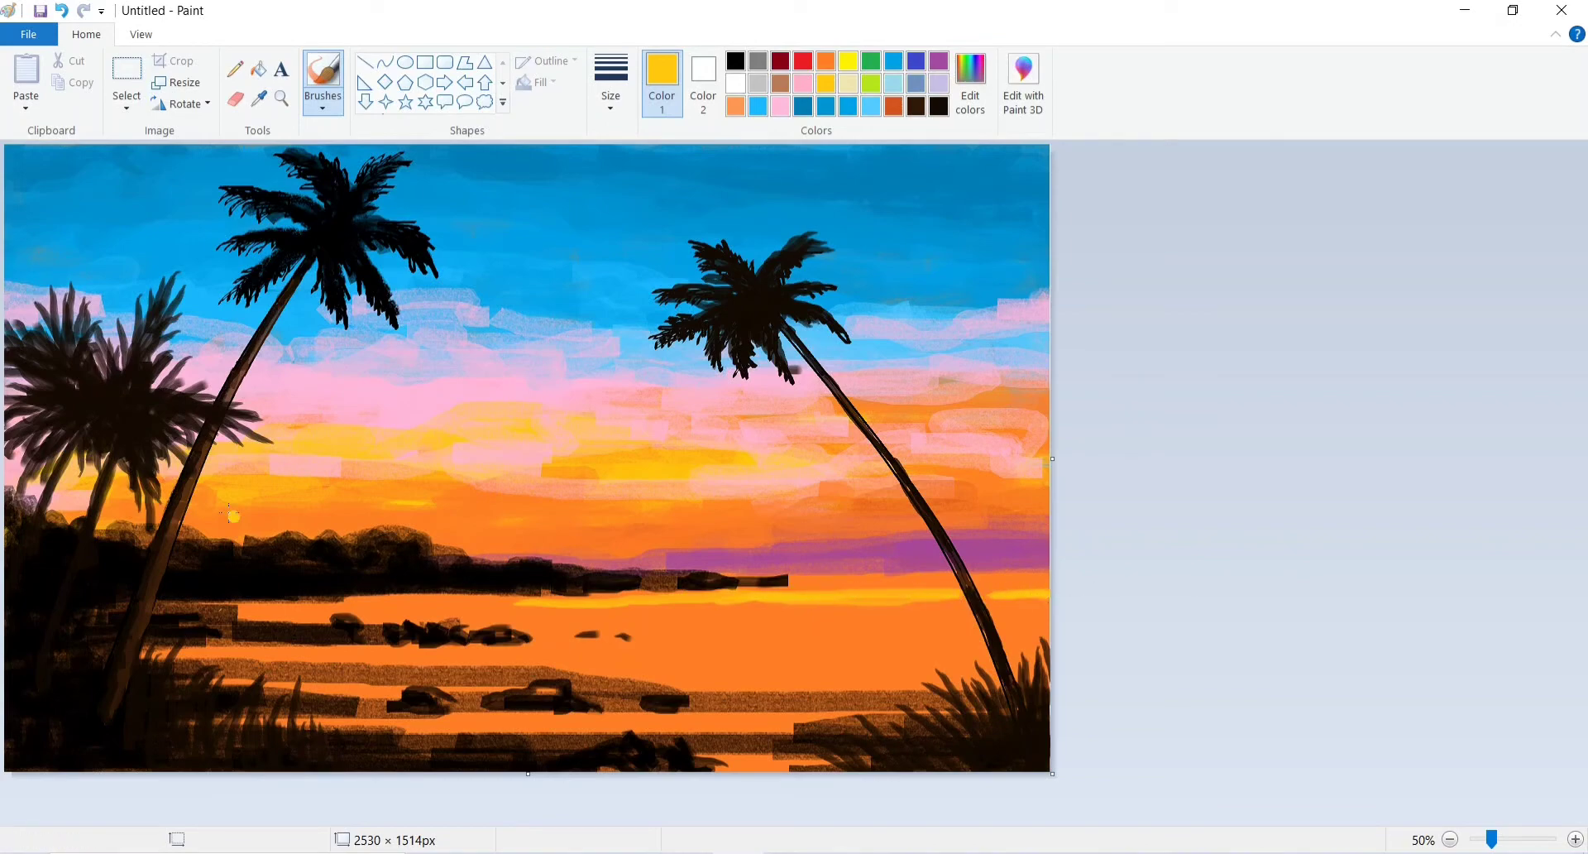
# Switch to another brush and paint horizontal gold reflections on the water around the middle row of rocks.
pyautogui.click(322, 105)
pyautogui.click(449, 187)
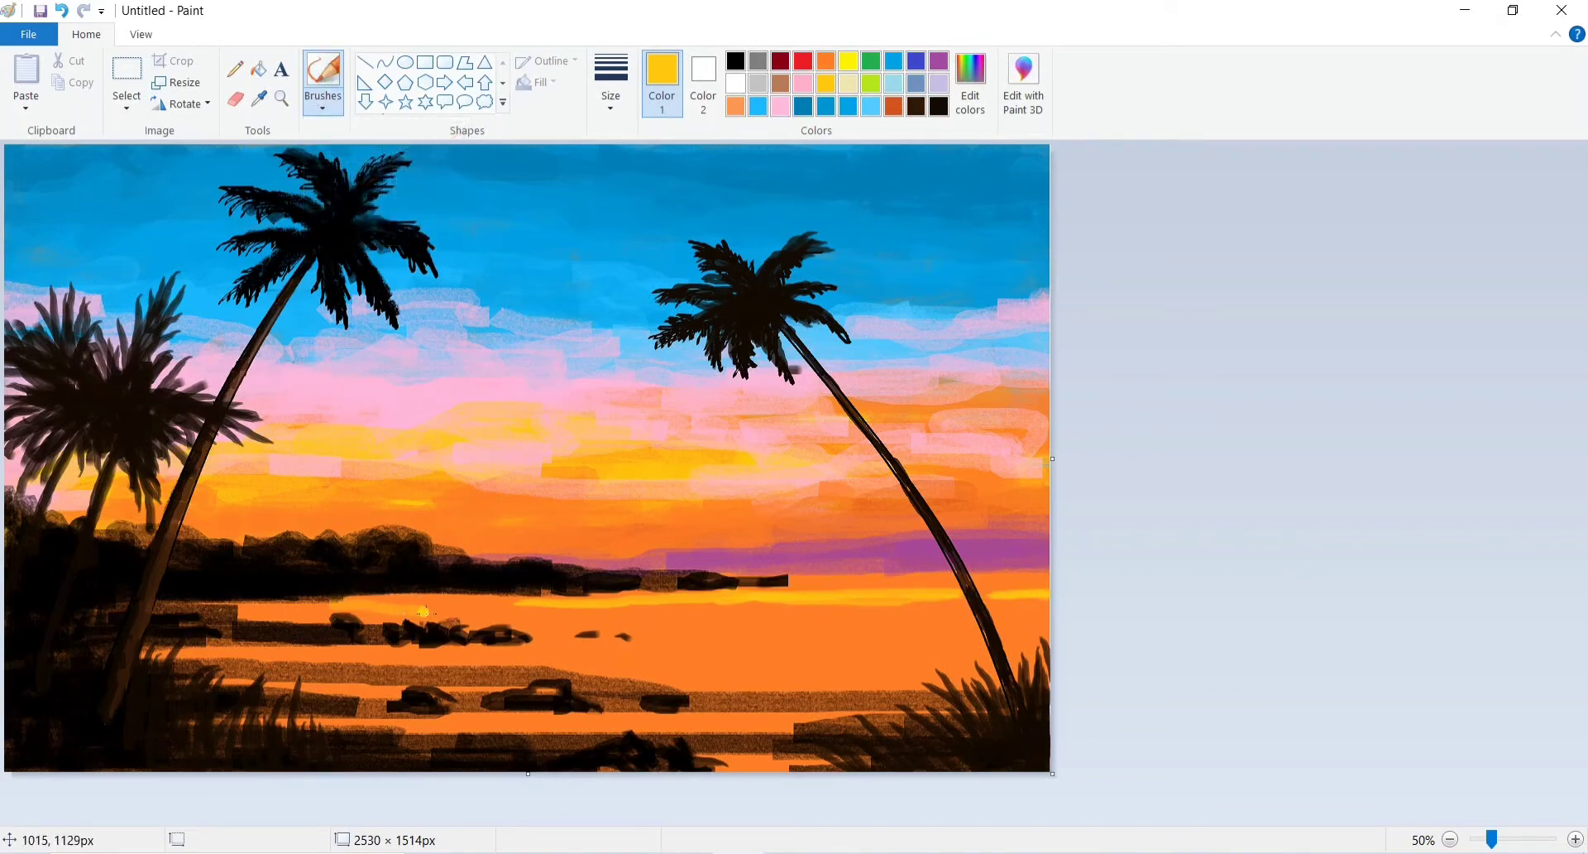
pyautogui.moveTo(423, 612); pyautogui.dragTo(718, 610)
pyautogui.moveTo(481, 596); pyautogui.dragTo(643, 597)
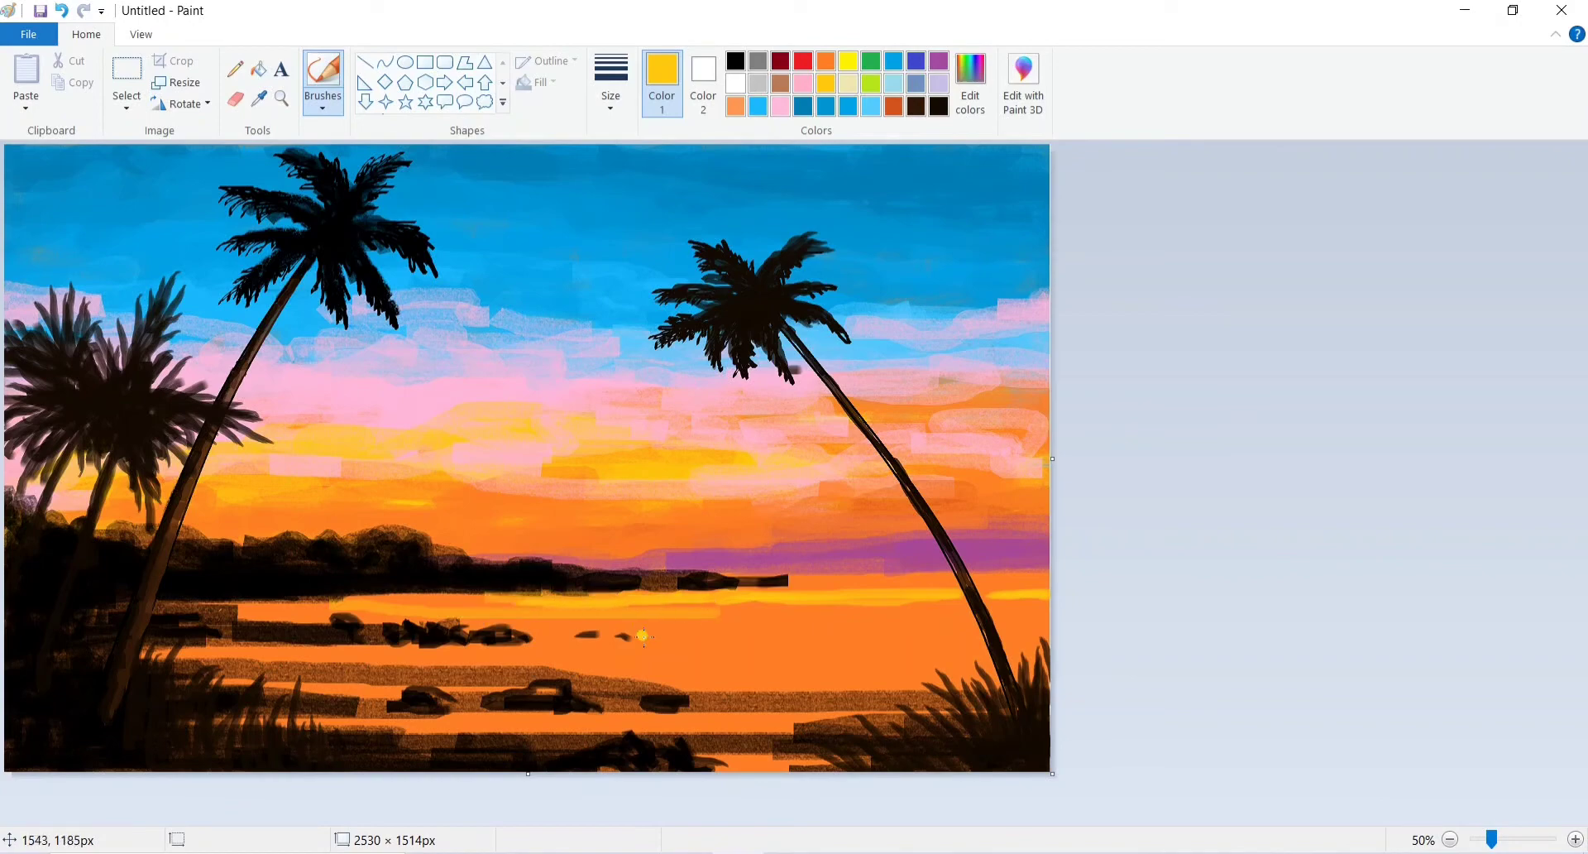
pyautogui.moveTo(439, 654)
pyautogui.mouseDown()
pyautogui.moveTo(823, 654)
pyautogui.moveTo(543, 654)
pyautogui.moveTo(648, 651)
pyautogui.mouseUp()
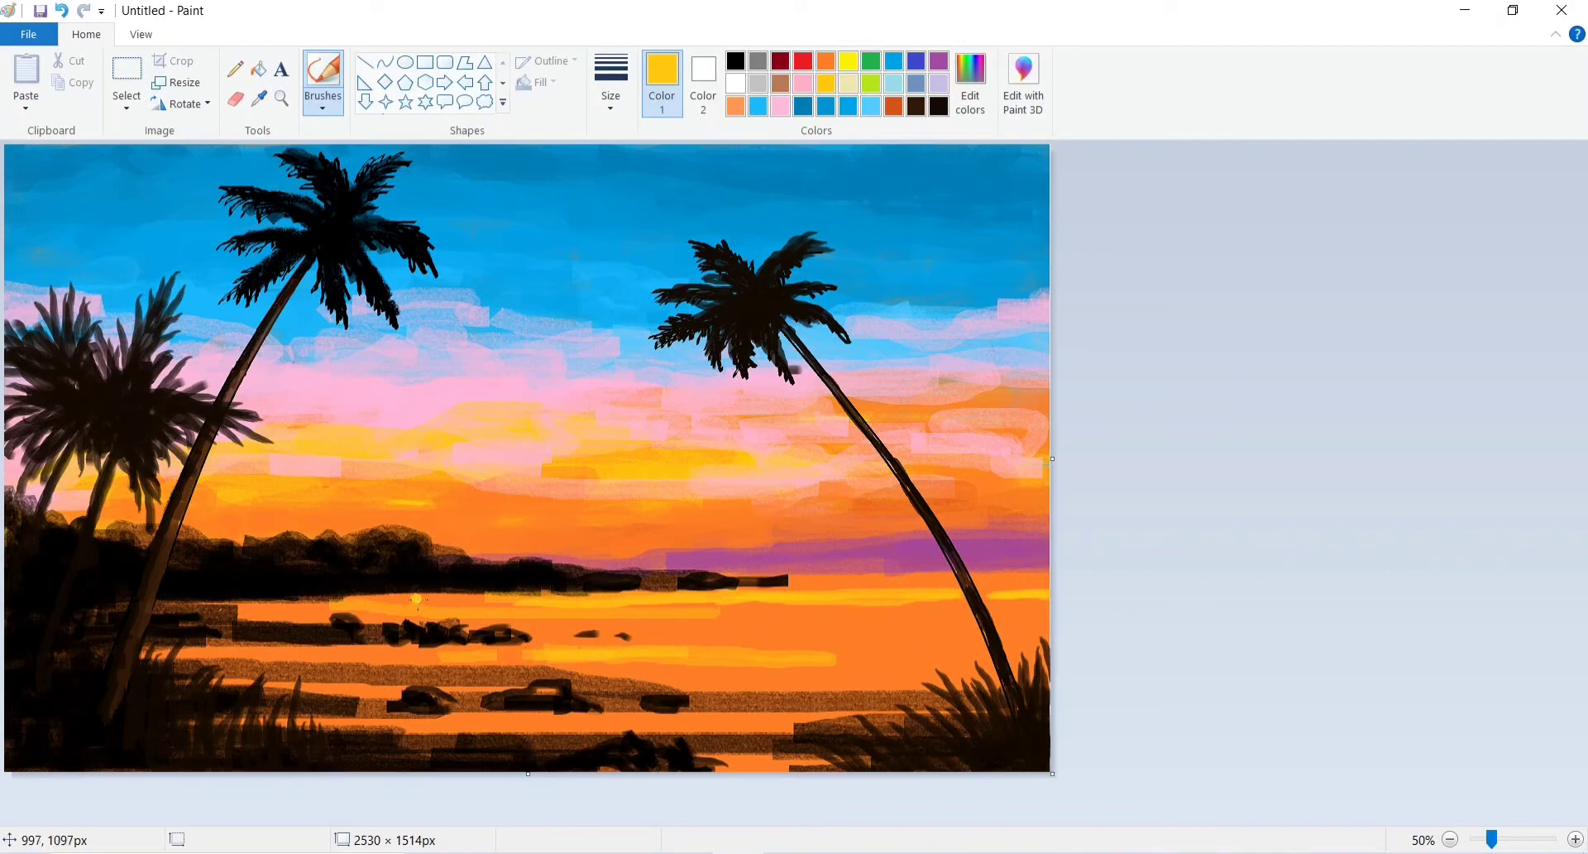
pyautogui.moveTo(417, 599); pyautogui.dragTo(553, 608)
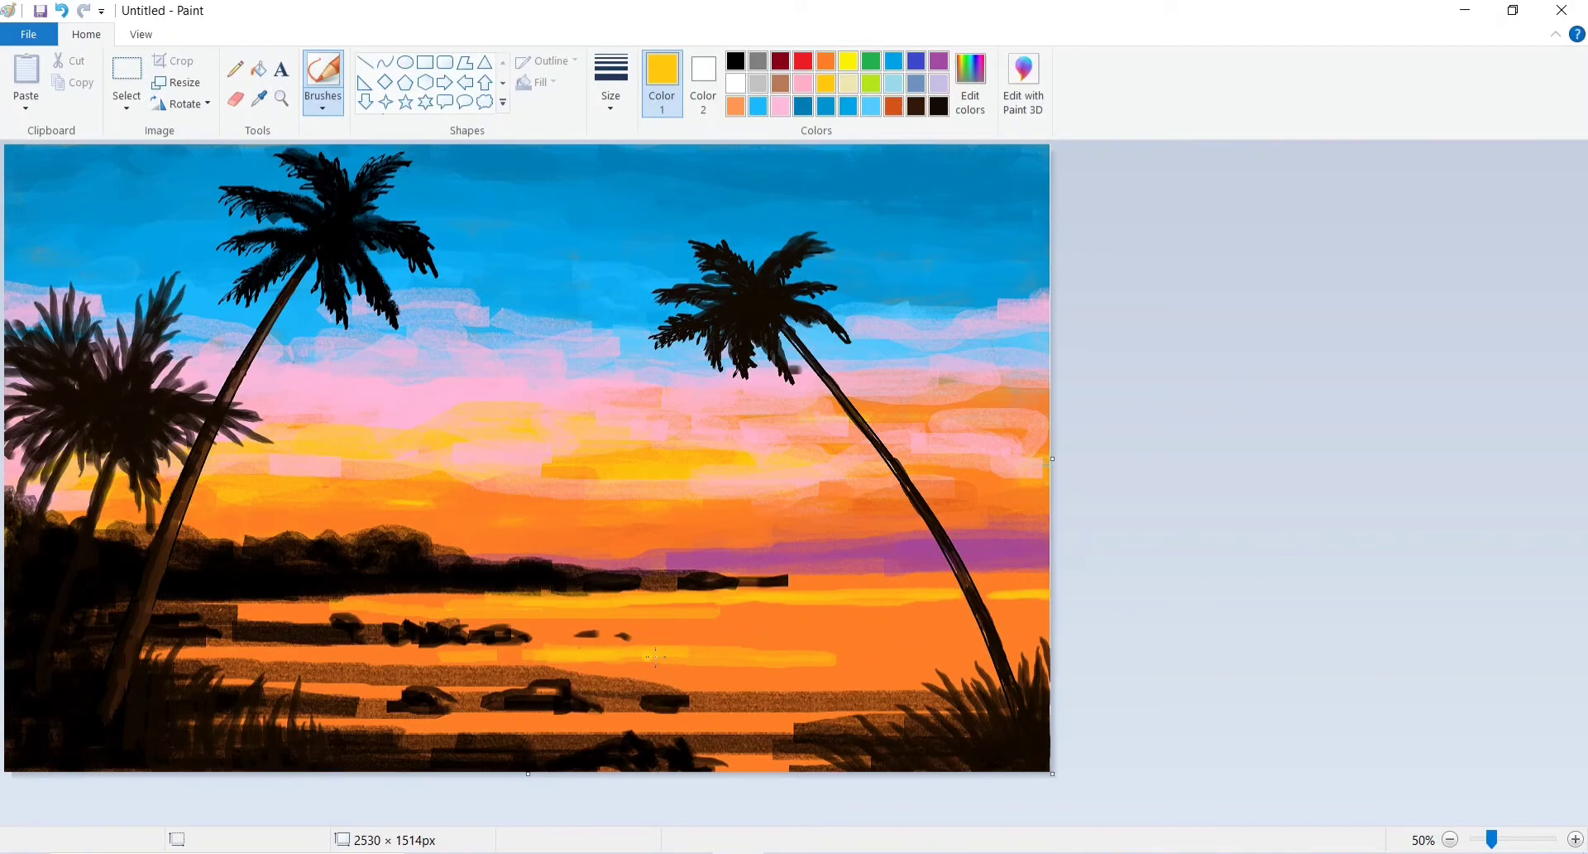
pyautogui.moveTo(613, 654); pyautogui.dragTo(757, 652)
pyautogui.moveTo(680, 608); pyautogui.dragTo(602, 610)
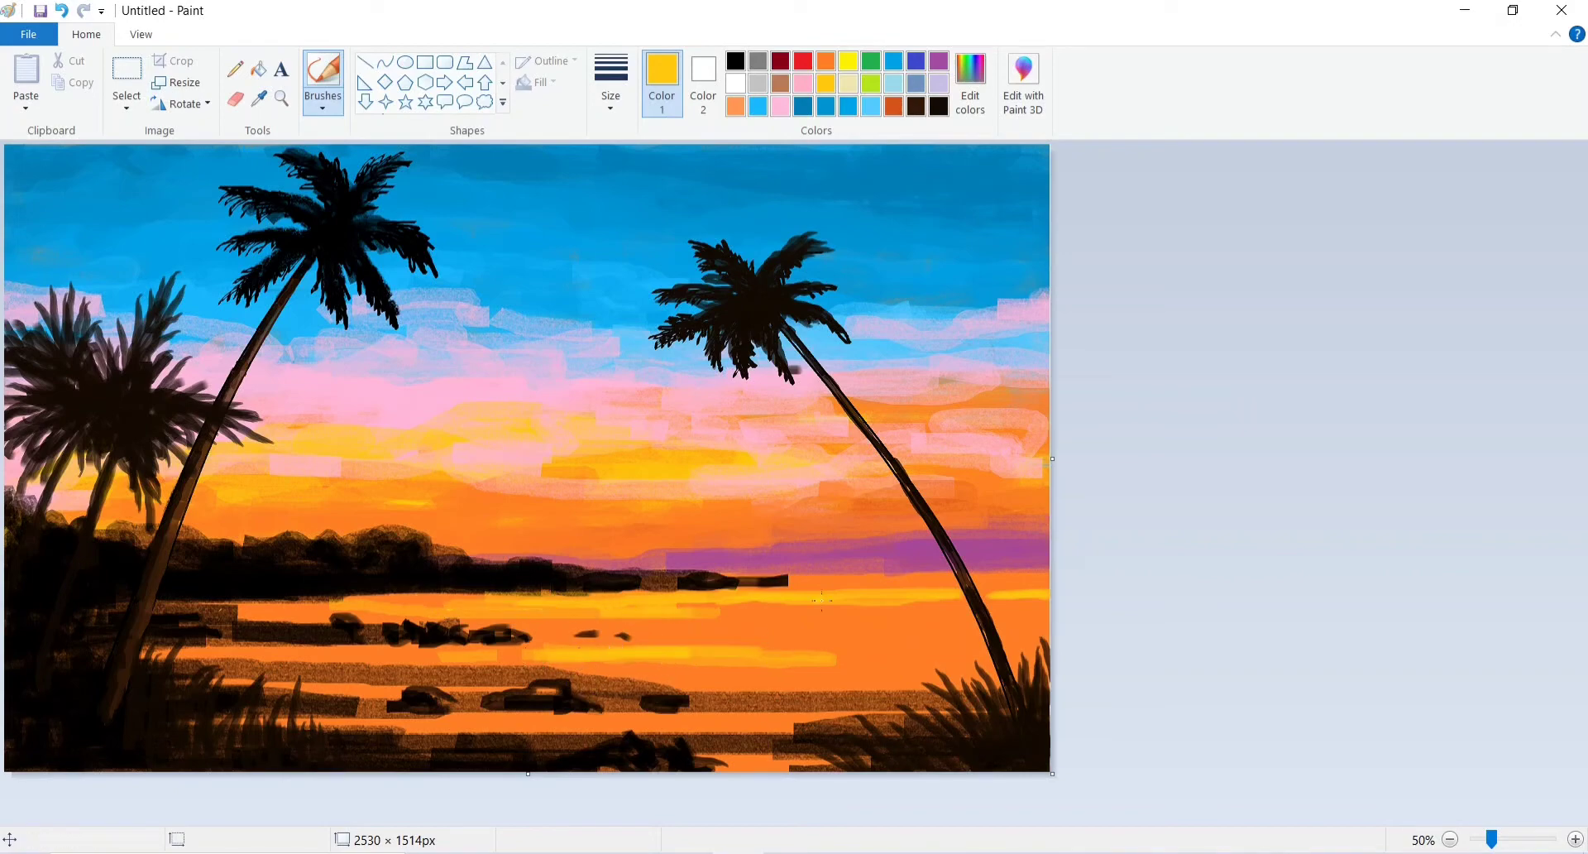
# Add short gold reflections to the water around the foreground rocks and near the left shore.
pyautogui.moveTo(709, 718)
pyautogui.mouseDown()
pyautogui.moveTo(754, 723)
pyautogui.moveTo(686, 717)
pyautogui.mouseUp()
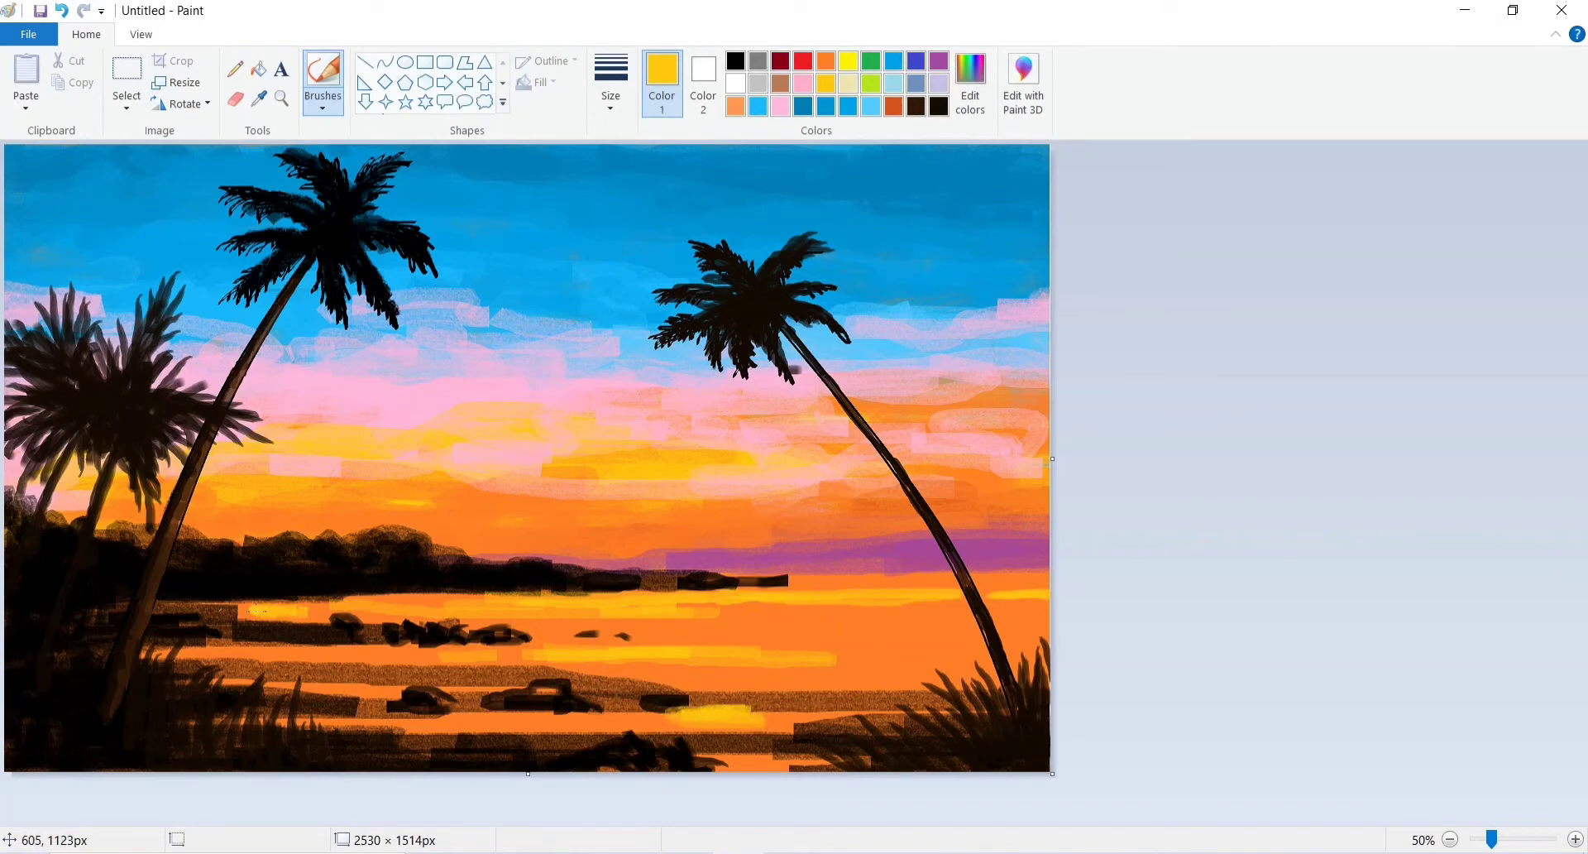
pyautogui.moveTo(263, 651)
pyautogui.mouseDown()
pyautogui.moveTo(310, 649)
pyautogui.moveTo(236, 649)
pyautogui.moveTo(391, 658)
pyautogui.mouseUp()
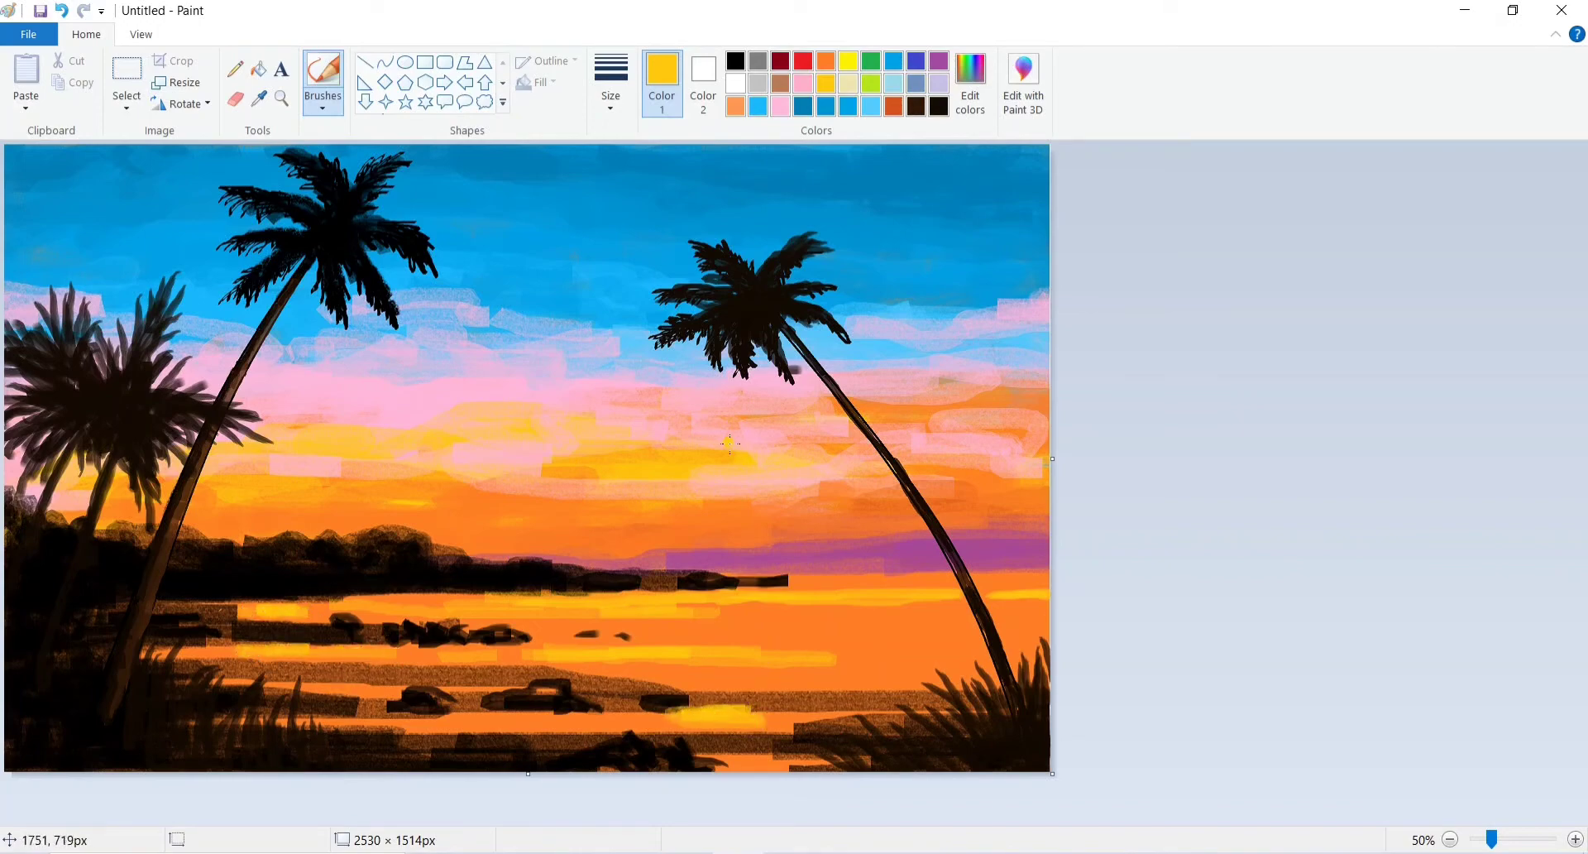
pyautogui.moveTo(481, 715); pyautogui.dragTo(472, 719)
pyautogui.moveTo(619, 724)
pyautogui.mouseDown()
pyautogui.moveTo(583, 717)
pyautogui.moveTo(633, 714)
pyautogui.mouseUp()
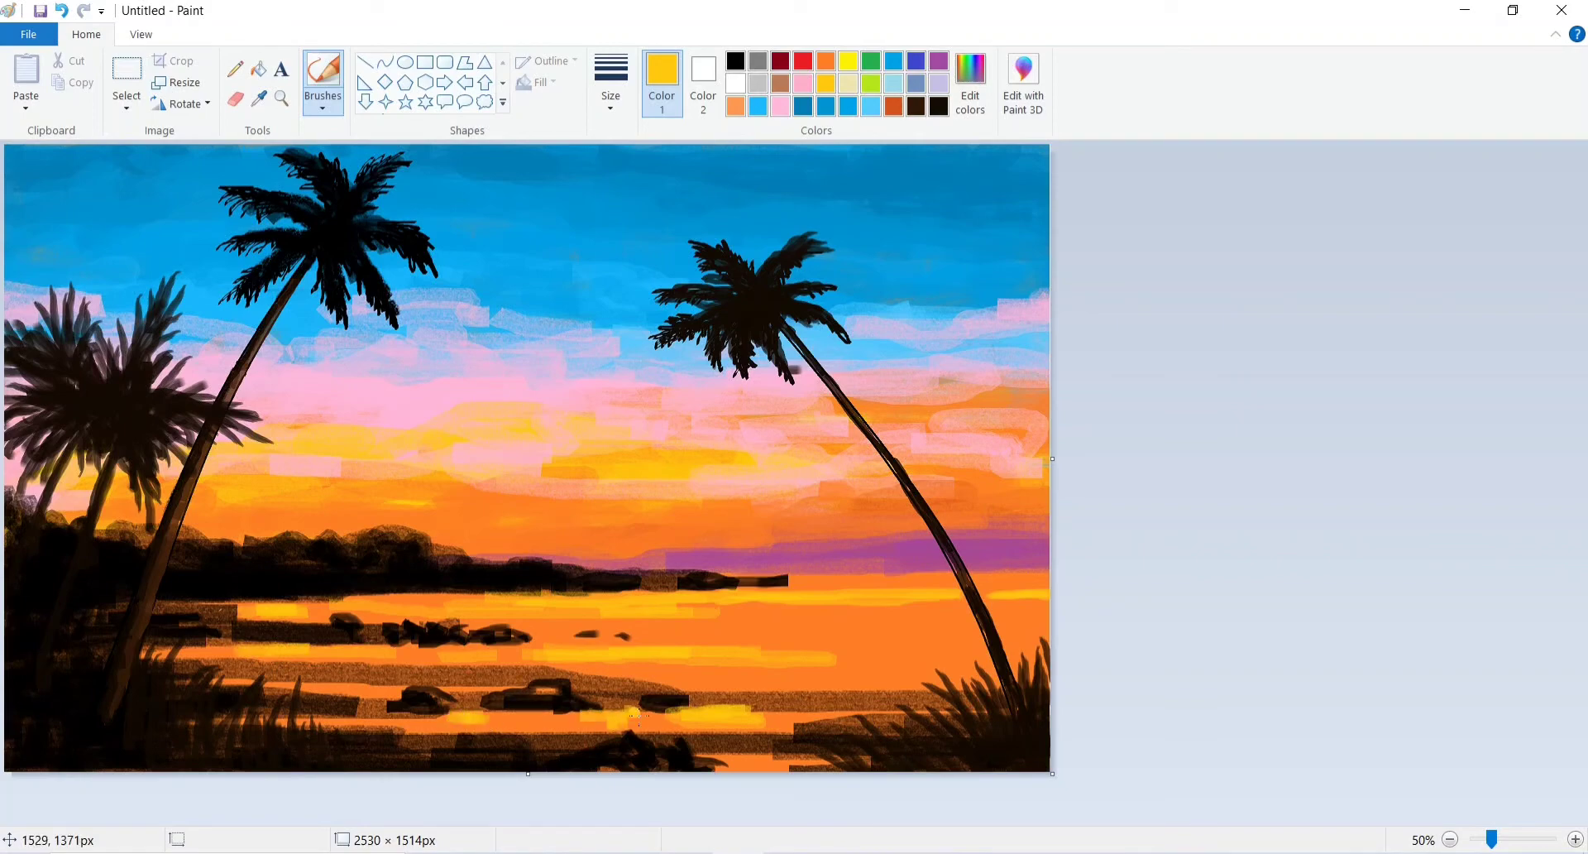
pyautogui.moveTo(357, 699)
pyautogui.mouseDown()
pyautogui.moveTo(335, 685)
pyautogui.moveTo(372, 680)
pyautogui.mouseUp()
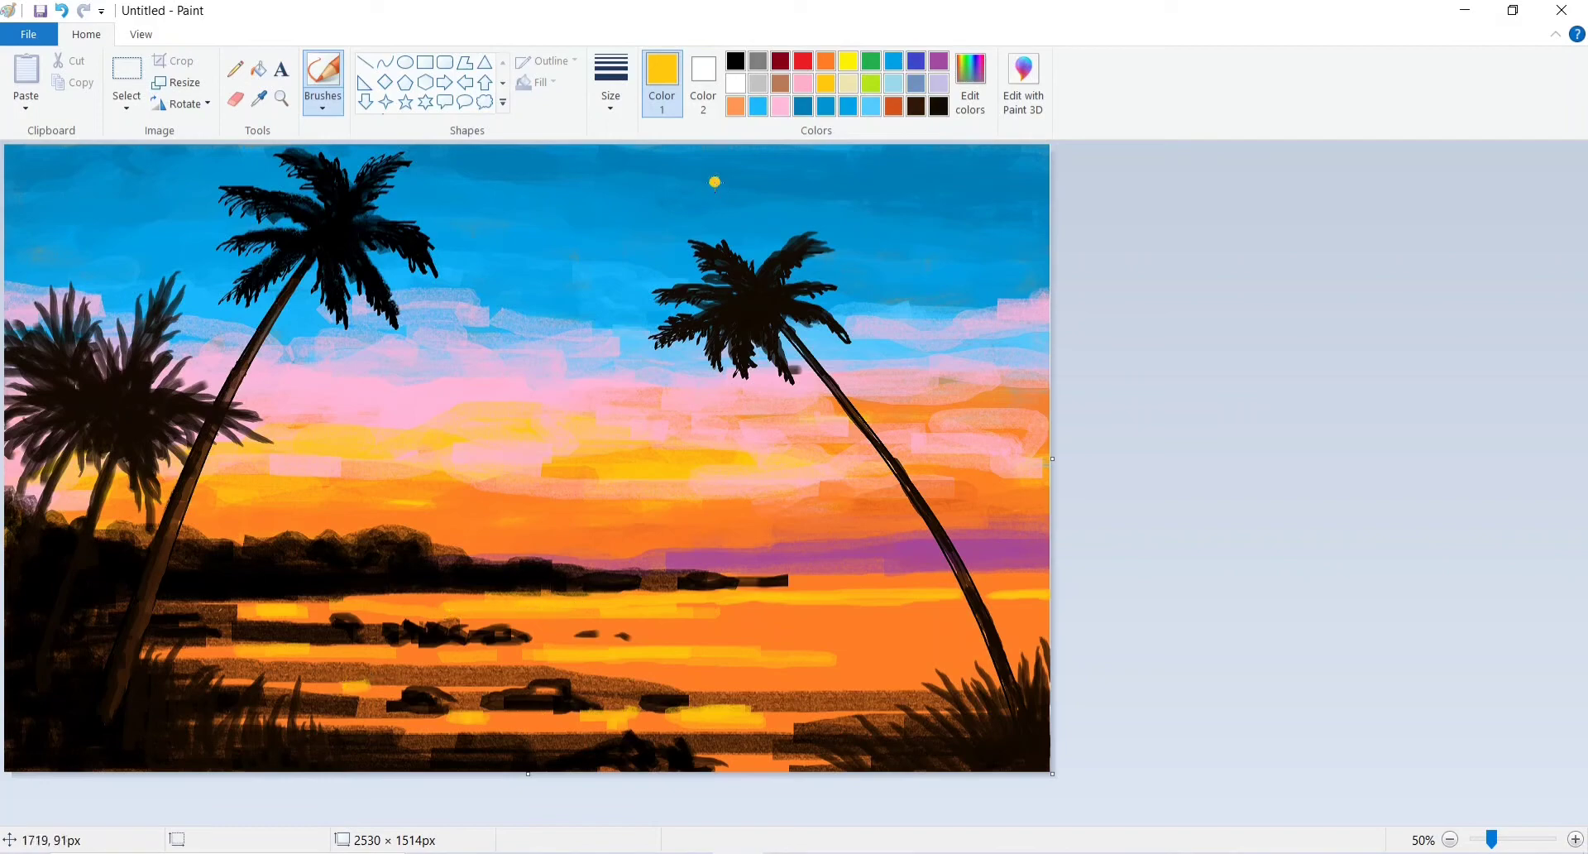
# Lighten the gold to a softer yellow and paint highlights over the upper and middle water reflections.
pyautogui.click(971, 83)
pyautogui.click(1018, 354)
pyautogui.click(579, 575)
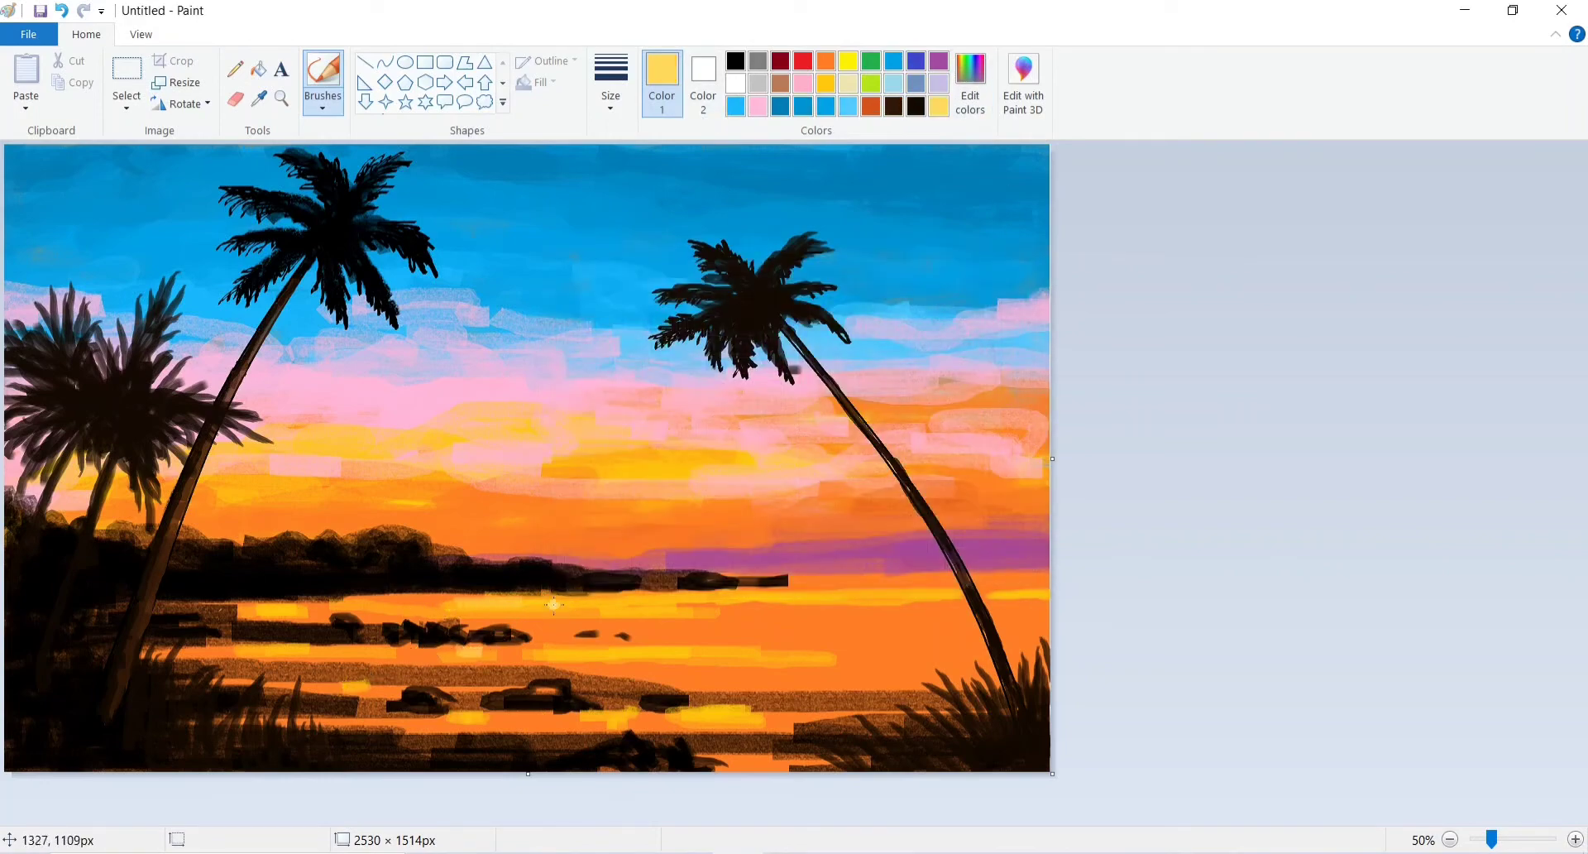
pyautogui.moveTo(553, 605); pyautogui.dragTo(523, 606)
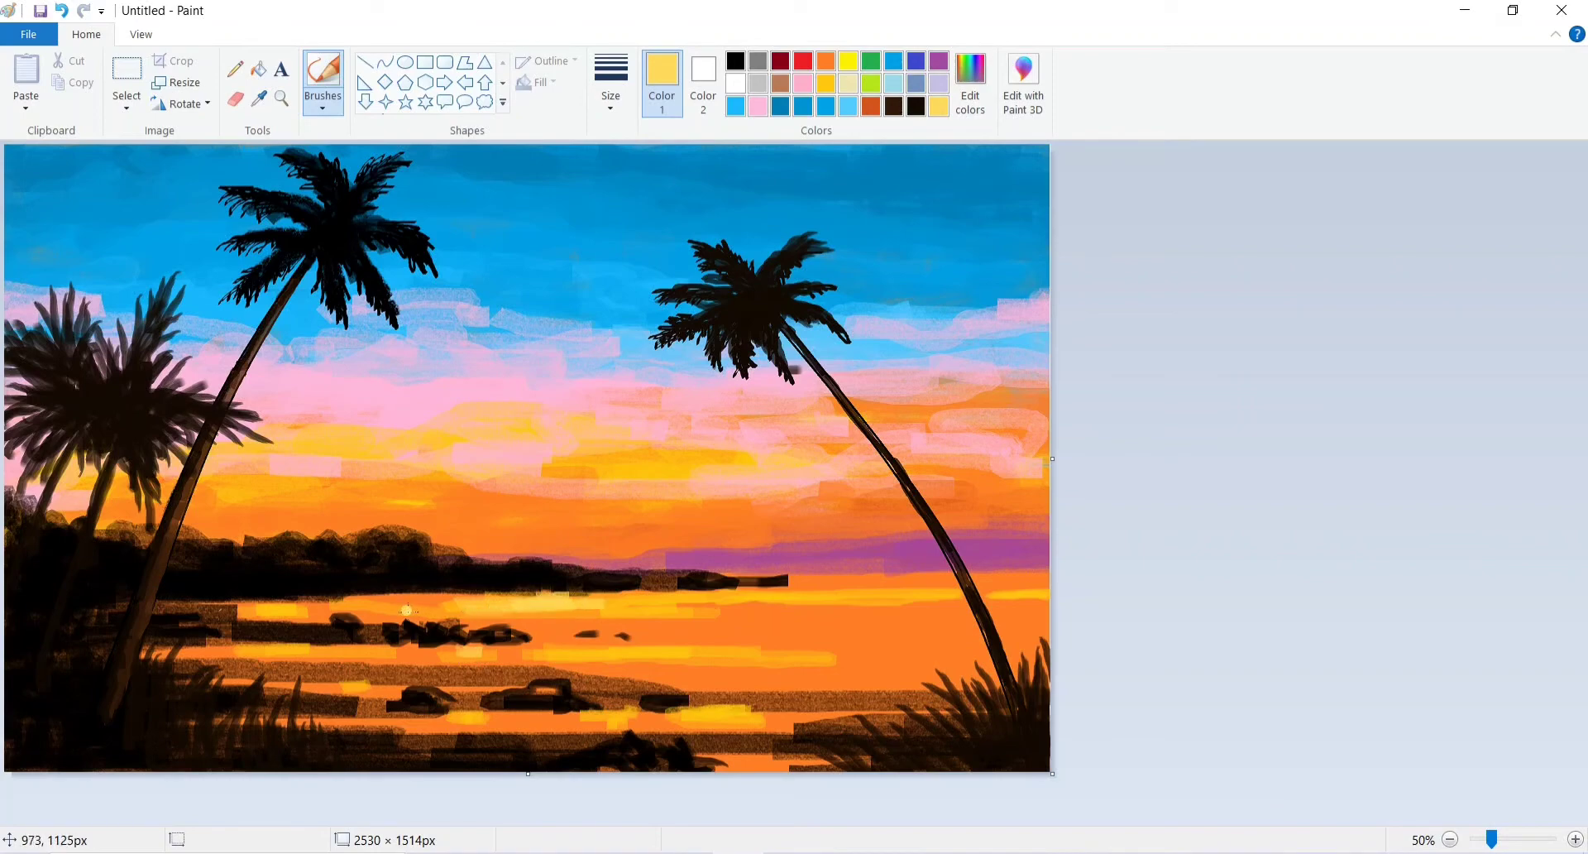
pyautogui.moveTo(705, 654); pyautogui.dragTo(965, 627)
pyautogui.moveTo(614, 627); pyautogui.dragTo(700, 627)
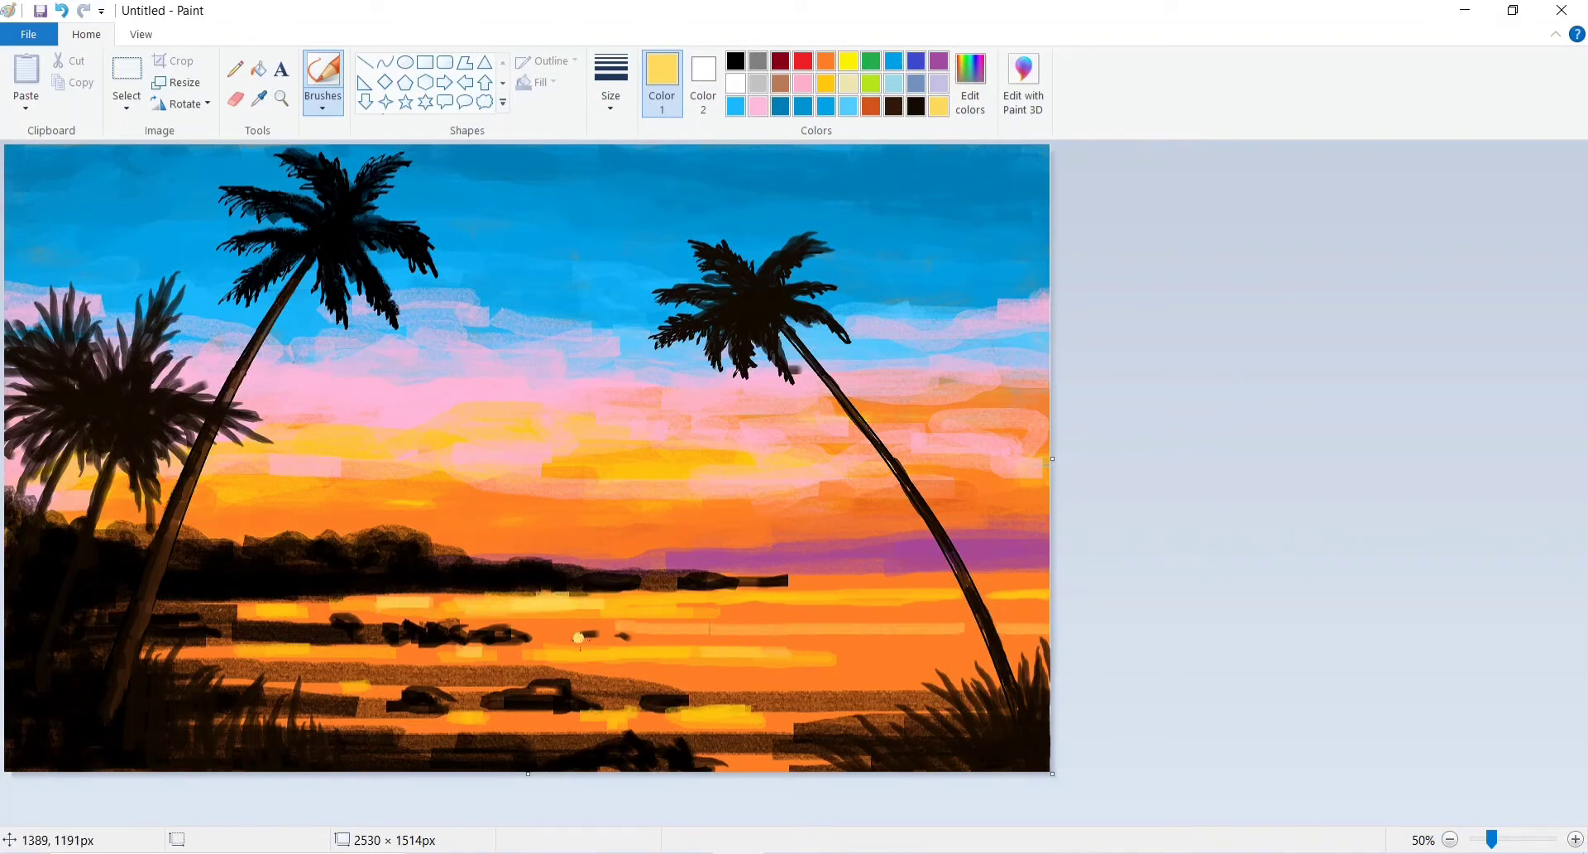
pyautogui.moveTo(523, 656); pyautogui.dragTo(569, 656)
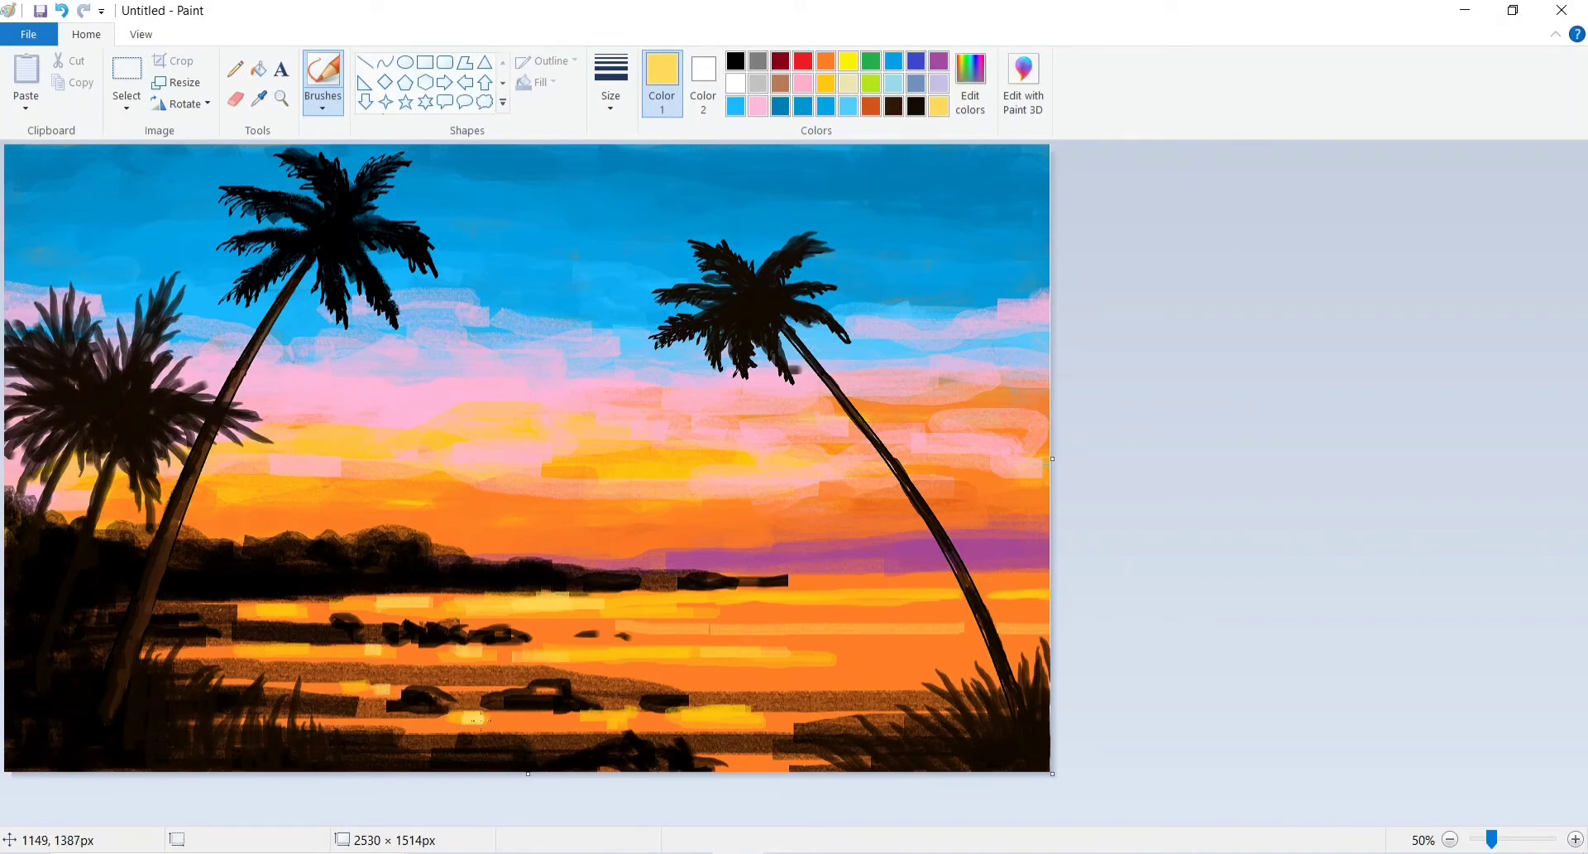
# Dab small soft-yellow glints on the open water between the middle rocks and the right palm.
pyautogui.moveTo(672, 675); pyautogui.dragTo(774, 677)
pyautogui.click(635, 667)
pyautogui.moveTo(901, 674); pyautogui.dragTo(938, 673)
pyautogui.click(861, 656)
pyautogui.click(880, 646)
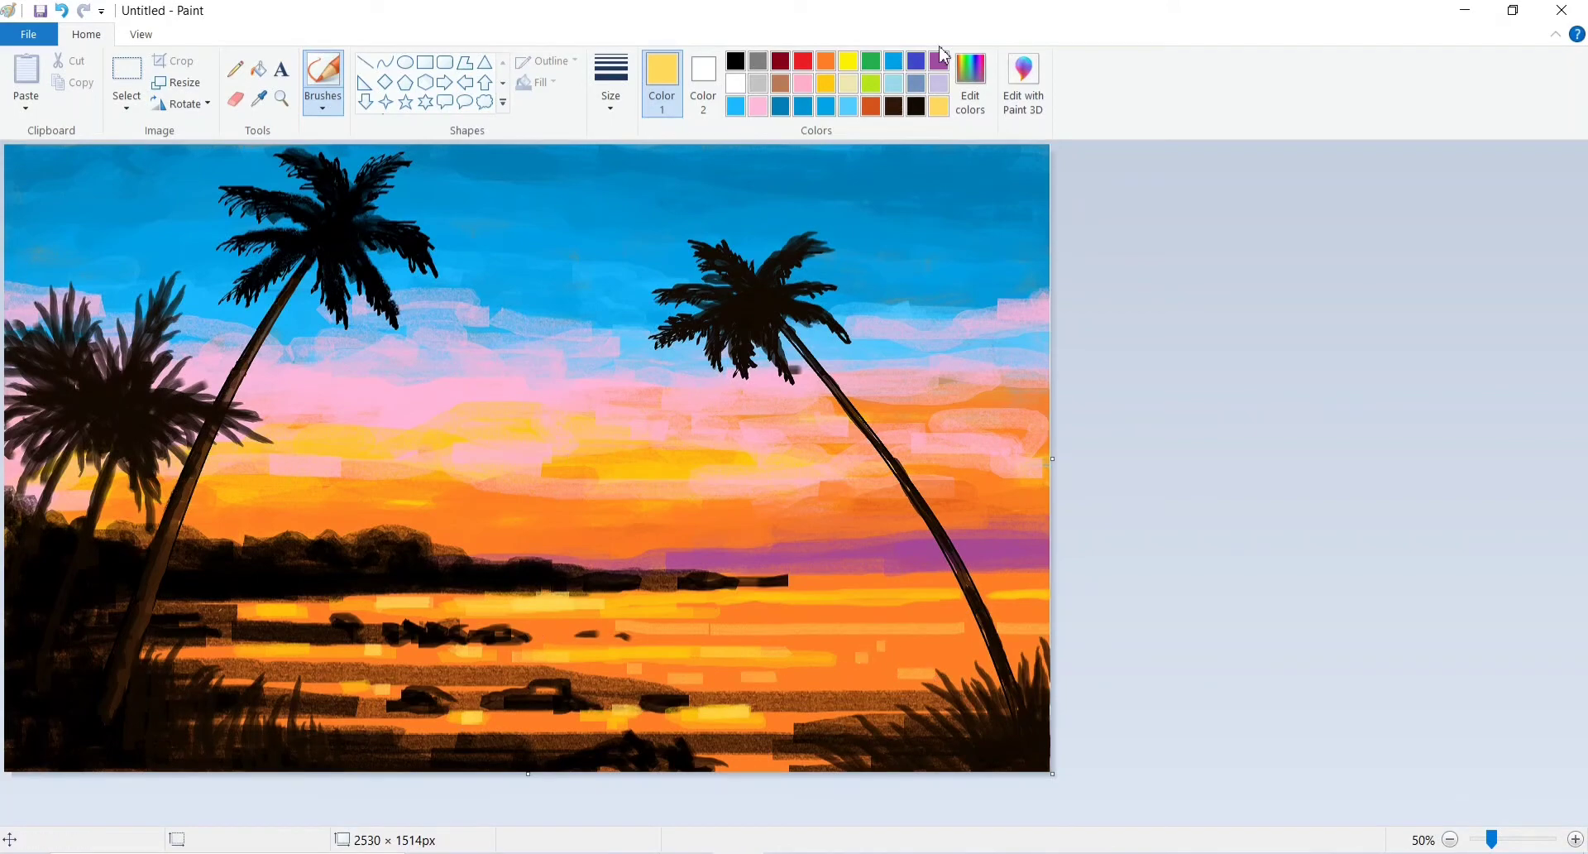
# Lighten the yellow further and paint pale highlights below the headland and across the middle of the water.
pyautogui.click(970, 89)
pyautogui.moveTo(1026, 362); pyautogui.dragTo(1028, 337)
pyautogui.click(592, 569)
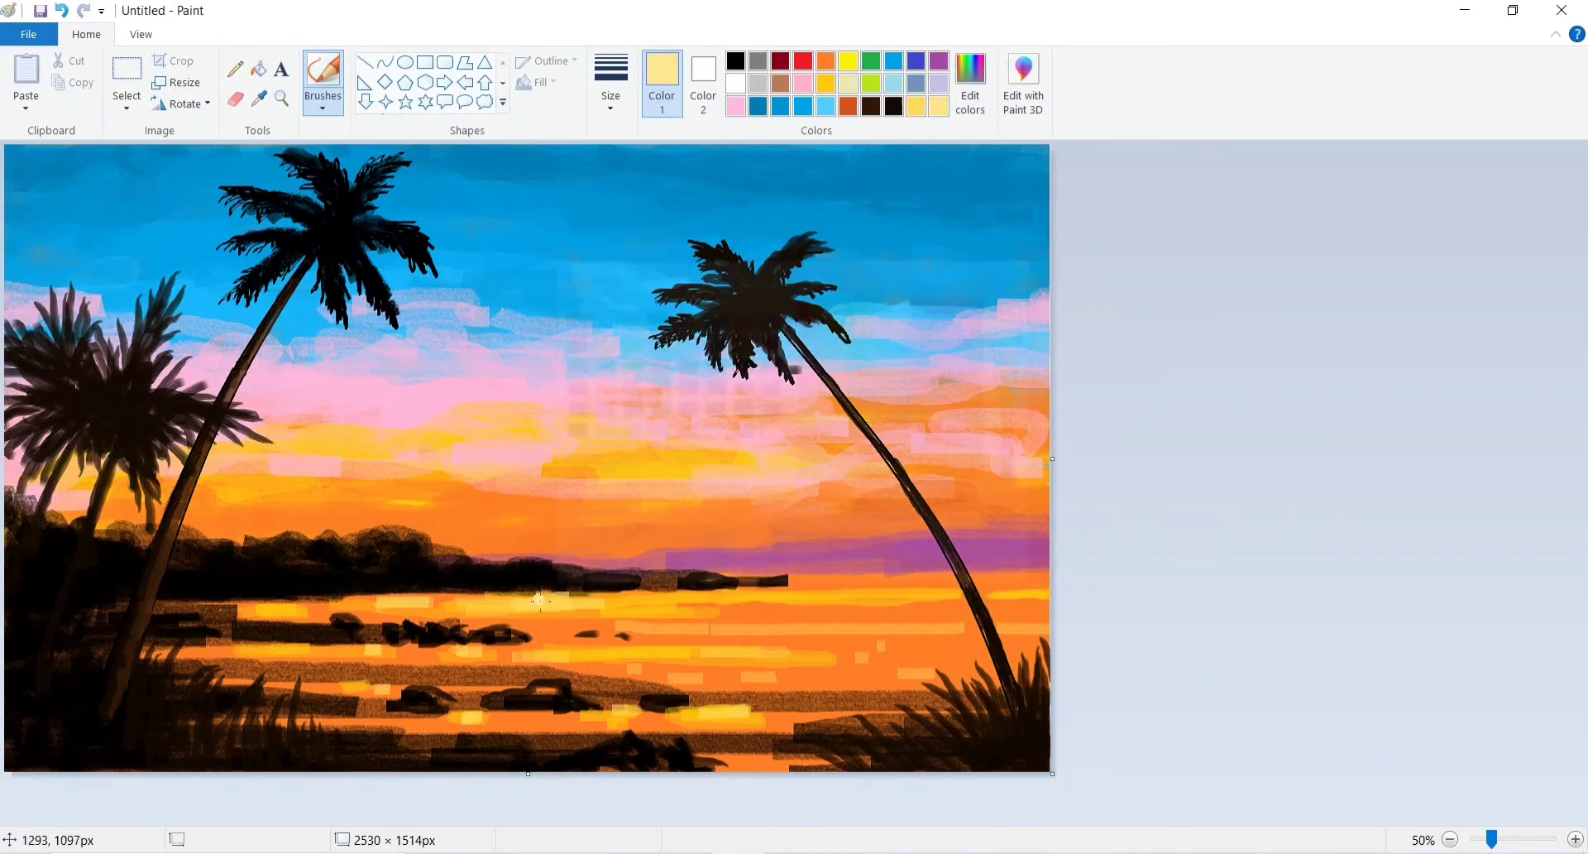
pyautogui.moveTo(539, 599); pyautogui.dragTo(578, 602)
pyautogui.moveTo(736, 596)
pyautogui.mouseDown()
pyautogui.moveTo(843, 588)
pyautogui.moveTo(730, 589)
pyautogui.mouseUp()
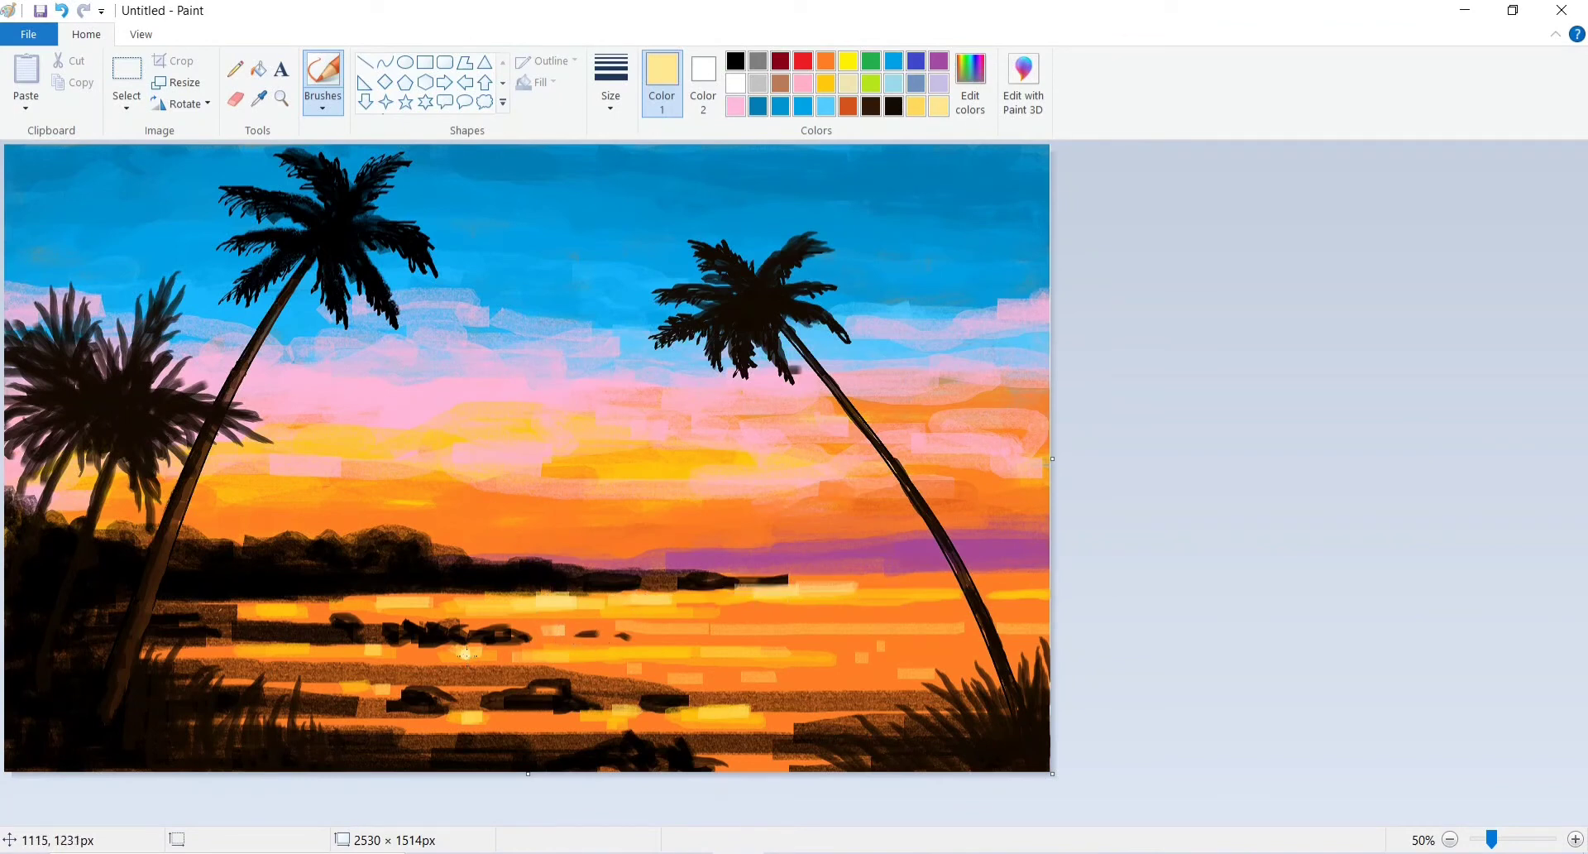
pyautogui.moveTo(637, 651)
pyautogui.mouseDown()
pyautogui.moveTo(722, 643)
pyautogui.moveTo(631, 641)
pyautogui.moveTo(802, 642)
pyautogui.moveTo(640, 649)
pyautogui.moveTo(771, 635)
pyautogui.mouseUp()
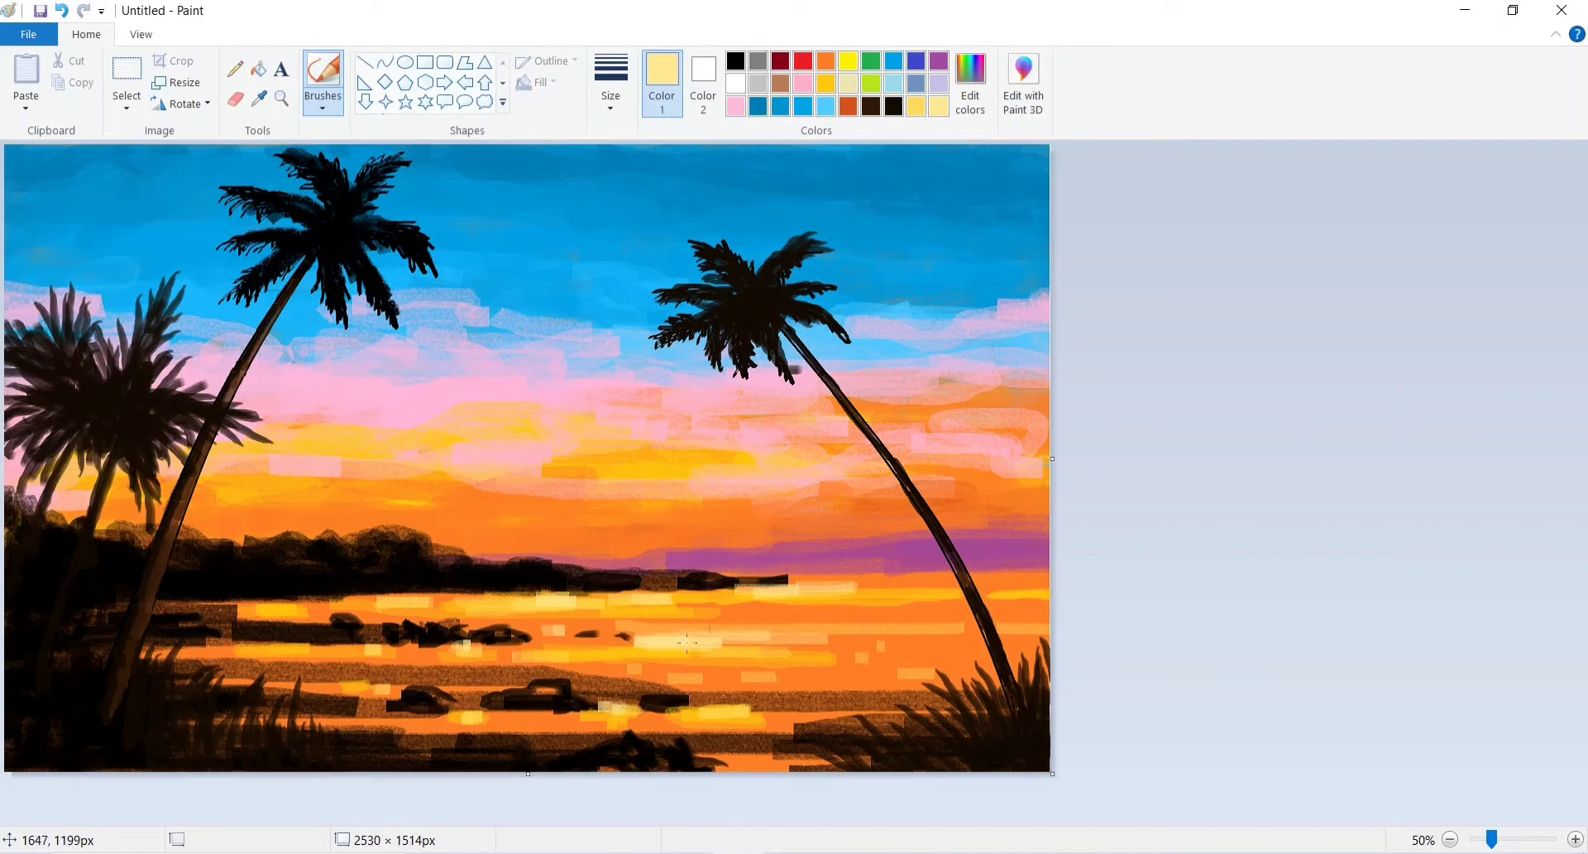
pyautogui.moveTo(318, 650); pyautogui.dragTo(325, 650)
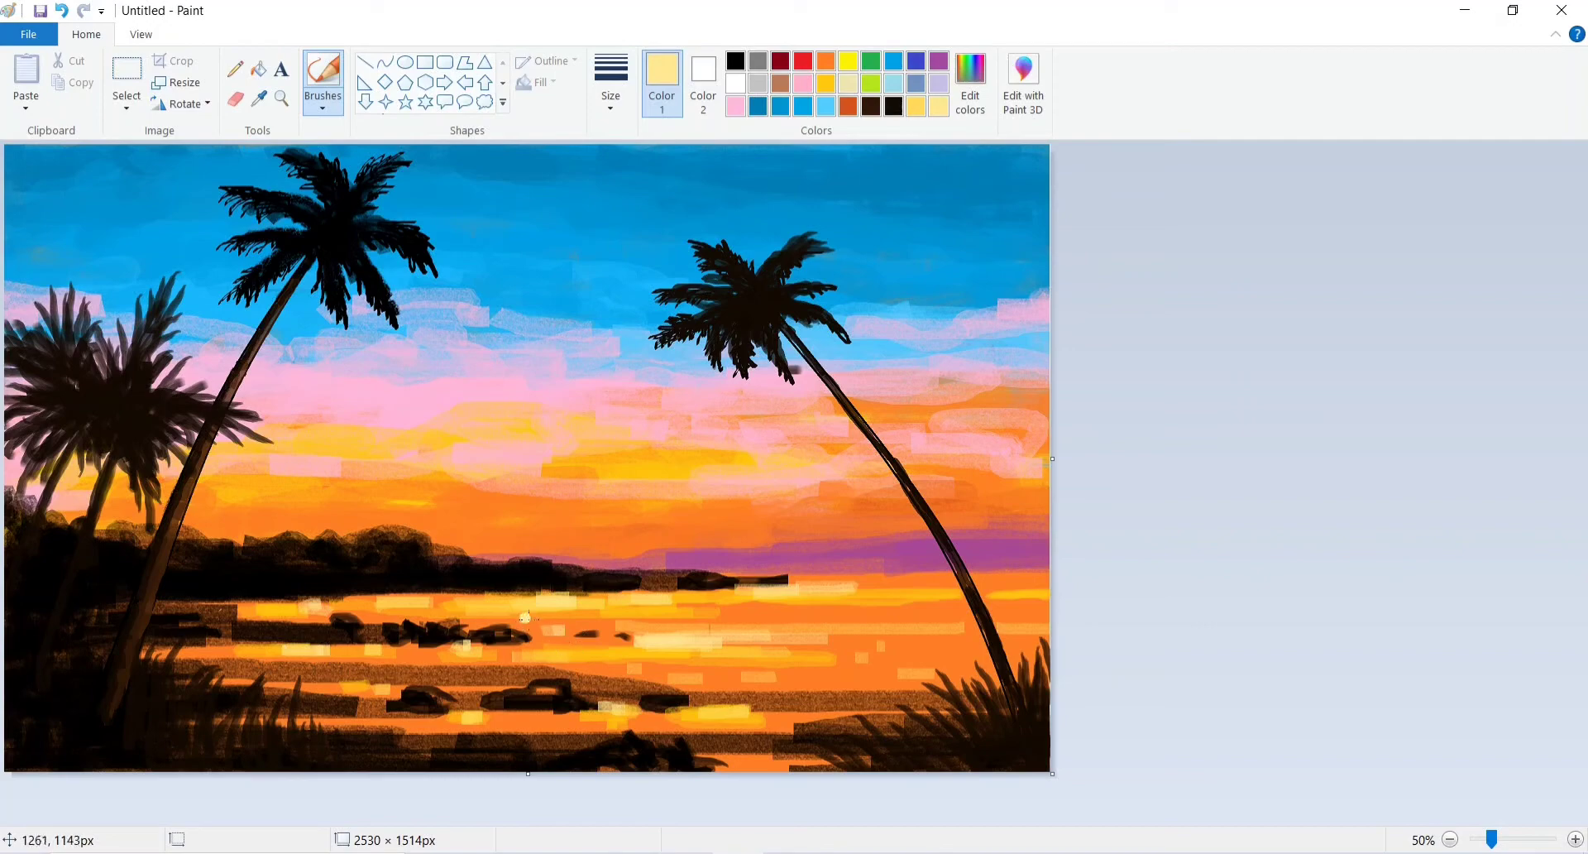
# Brighten the foreground reflections and the water's edge below the headland with more pale yellow strokes.
pyautogui.moveTo(527, 652); pyautogui.dragTo(549, 650)
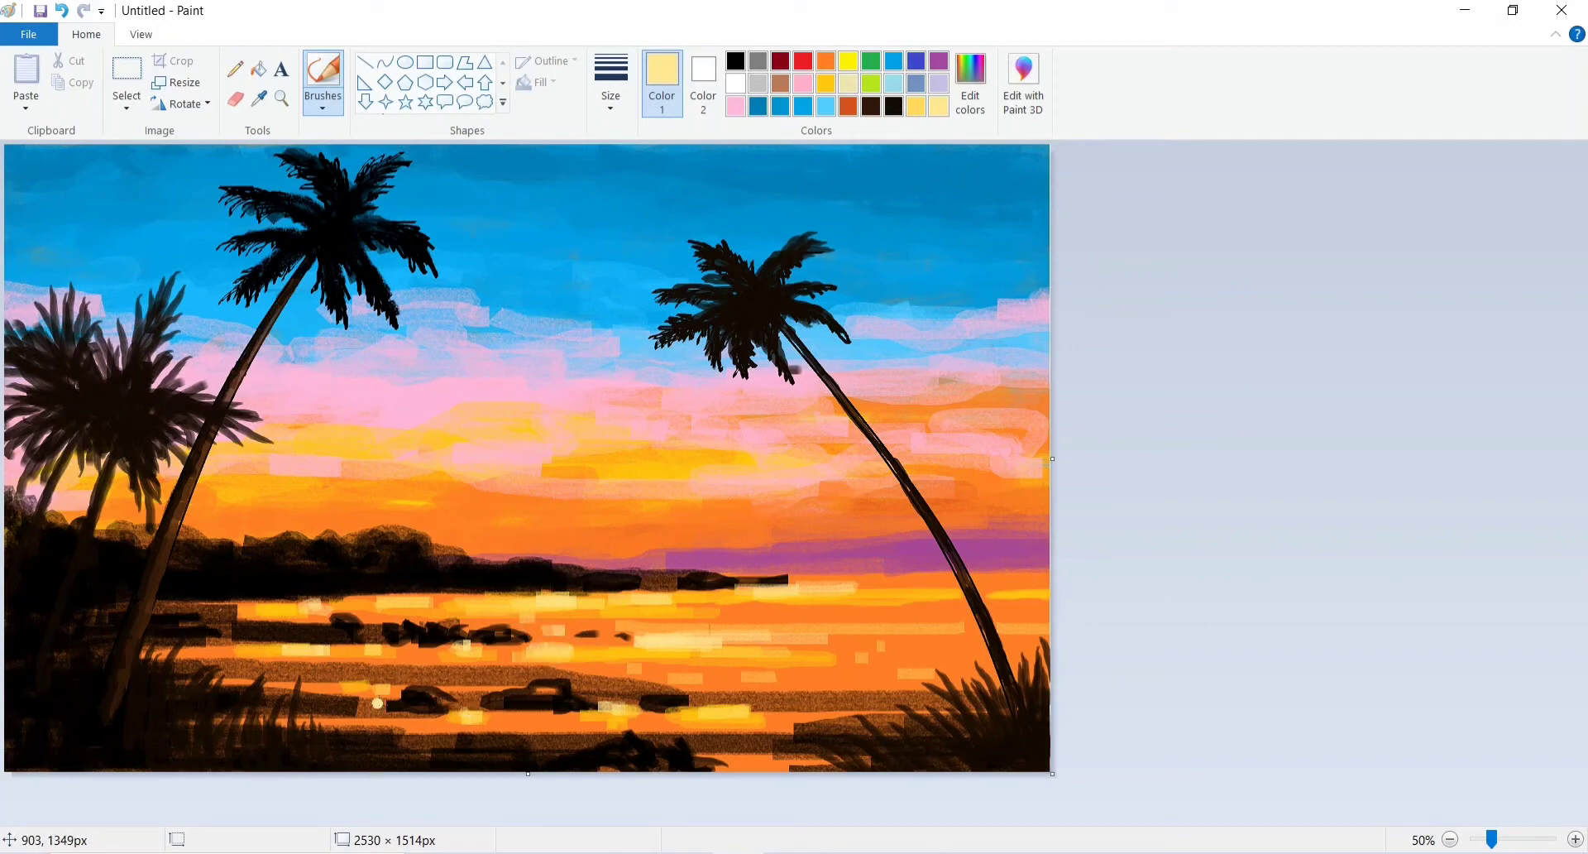
pyautogui.moveTo(360, 693); pyautogui.dragTo(339, 688)
pyautogui.moveTo(740, 713); pyautogui.dragTo(711, 710)
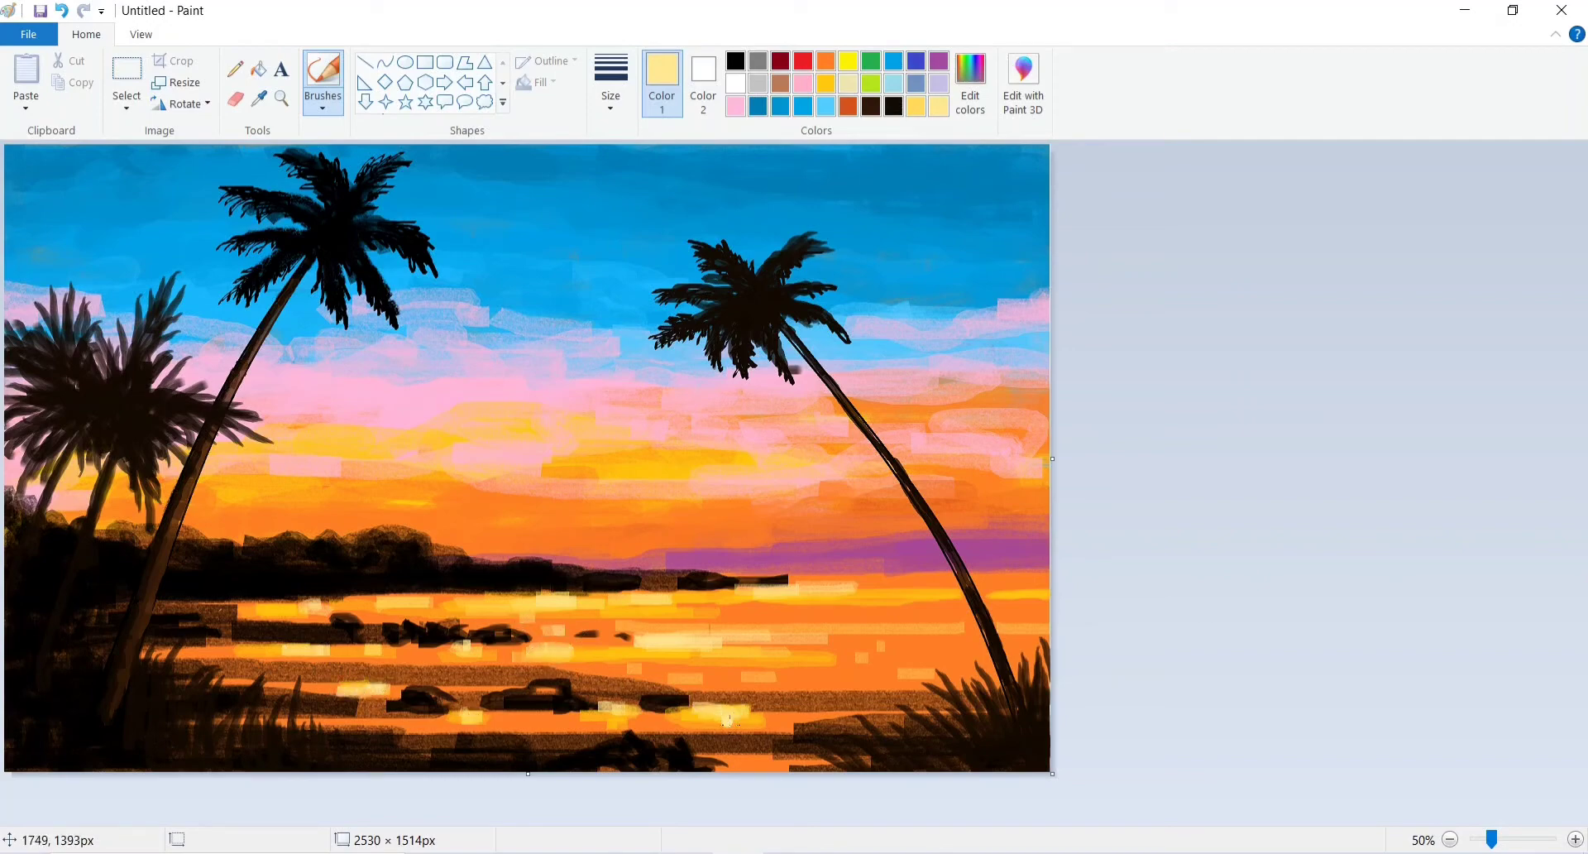
pyautogui.moveTo(805, 591); pyautogui.dragTo(732, 589)
pyautogui.moveTo(430, 598); pyautogui.dragTo(598, 594)
pyautogui.moveTo(483, 604); pyautogui.dragTo(421, 596)
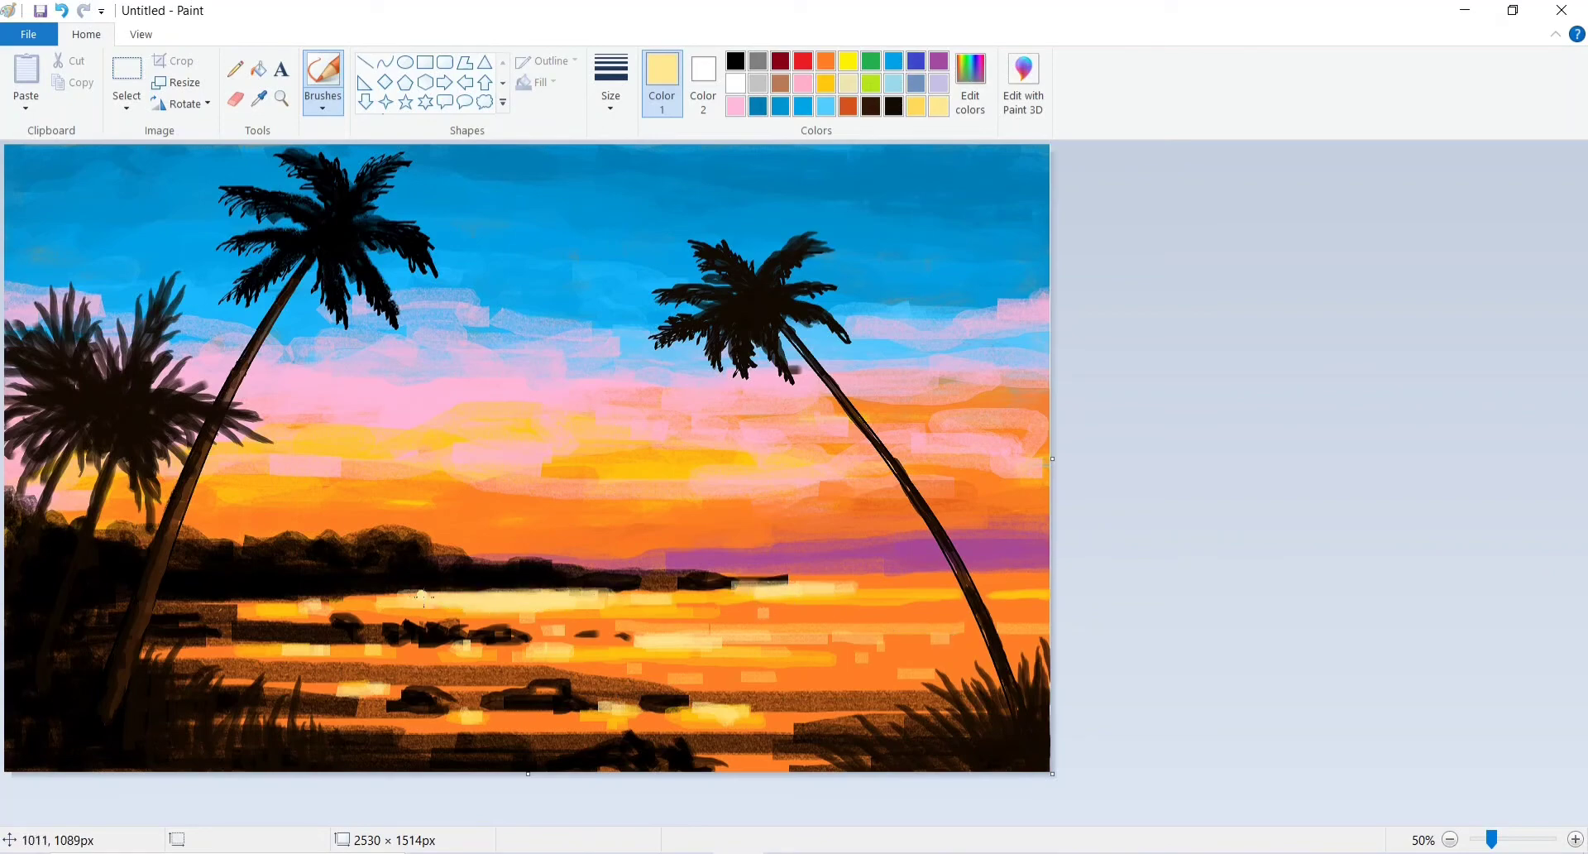
# Draw a pale yellow ellipse outline of about 221 × 205 px in the orange sky above the headland as the sun.
pyautogui.click(404, 62)
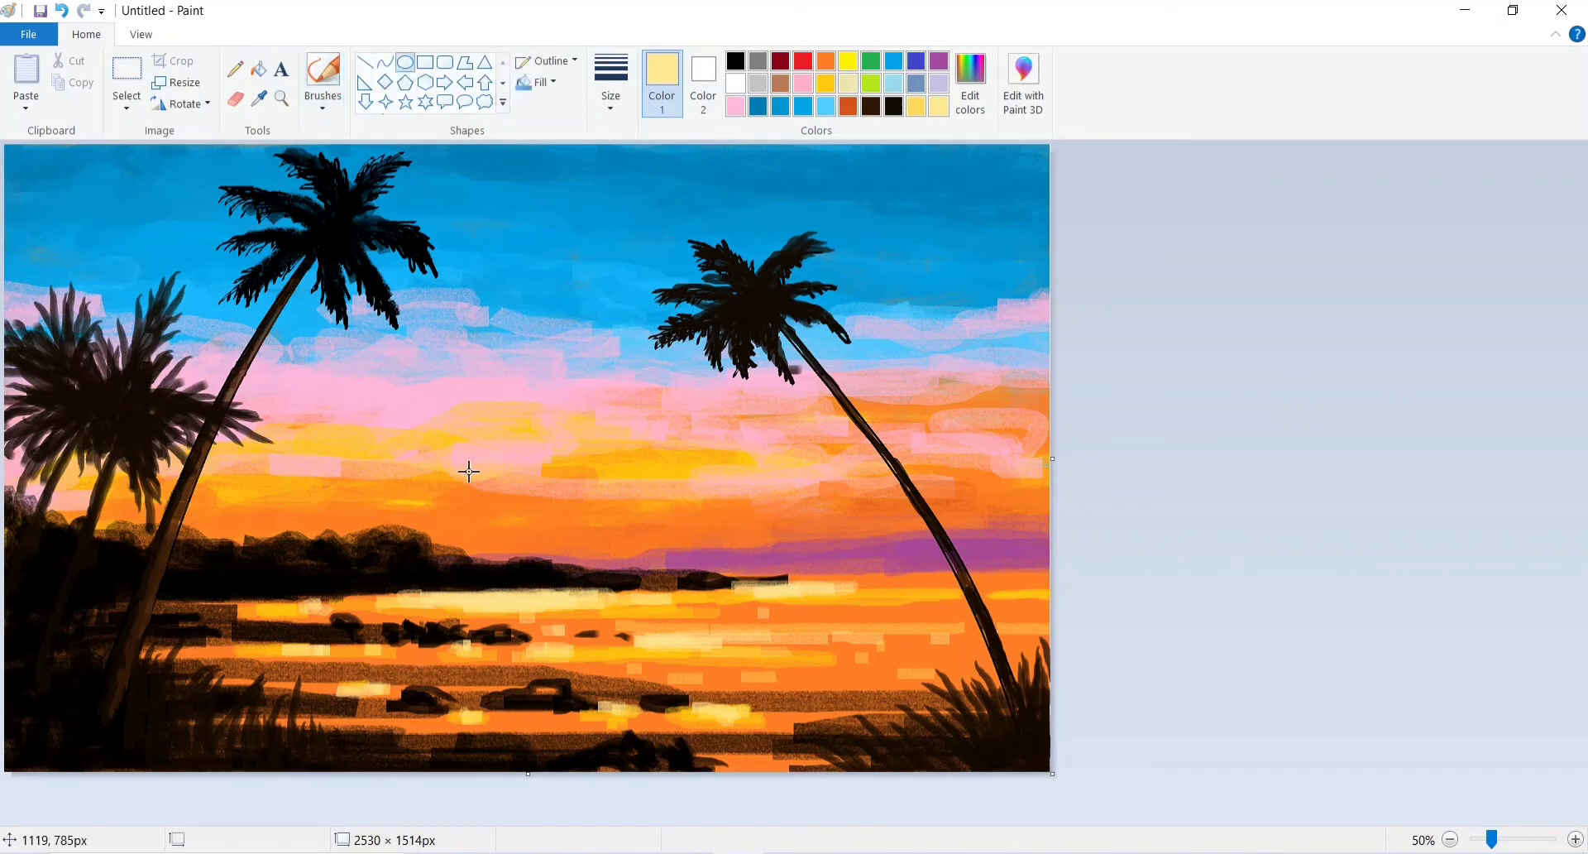
pyautogui.moveTo(457, 461)
pyautogui.mouseDown()
pyautogui.moveTo(547, 534)
pyautogui.moveTo(514, 510)
pyautogui.moveTo(532, 463)
pyautogui.mouseUp()
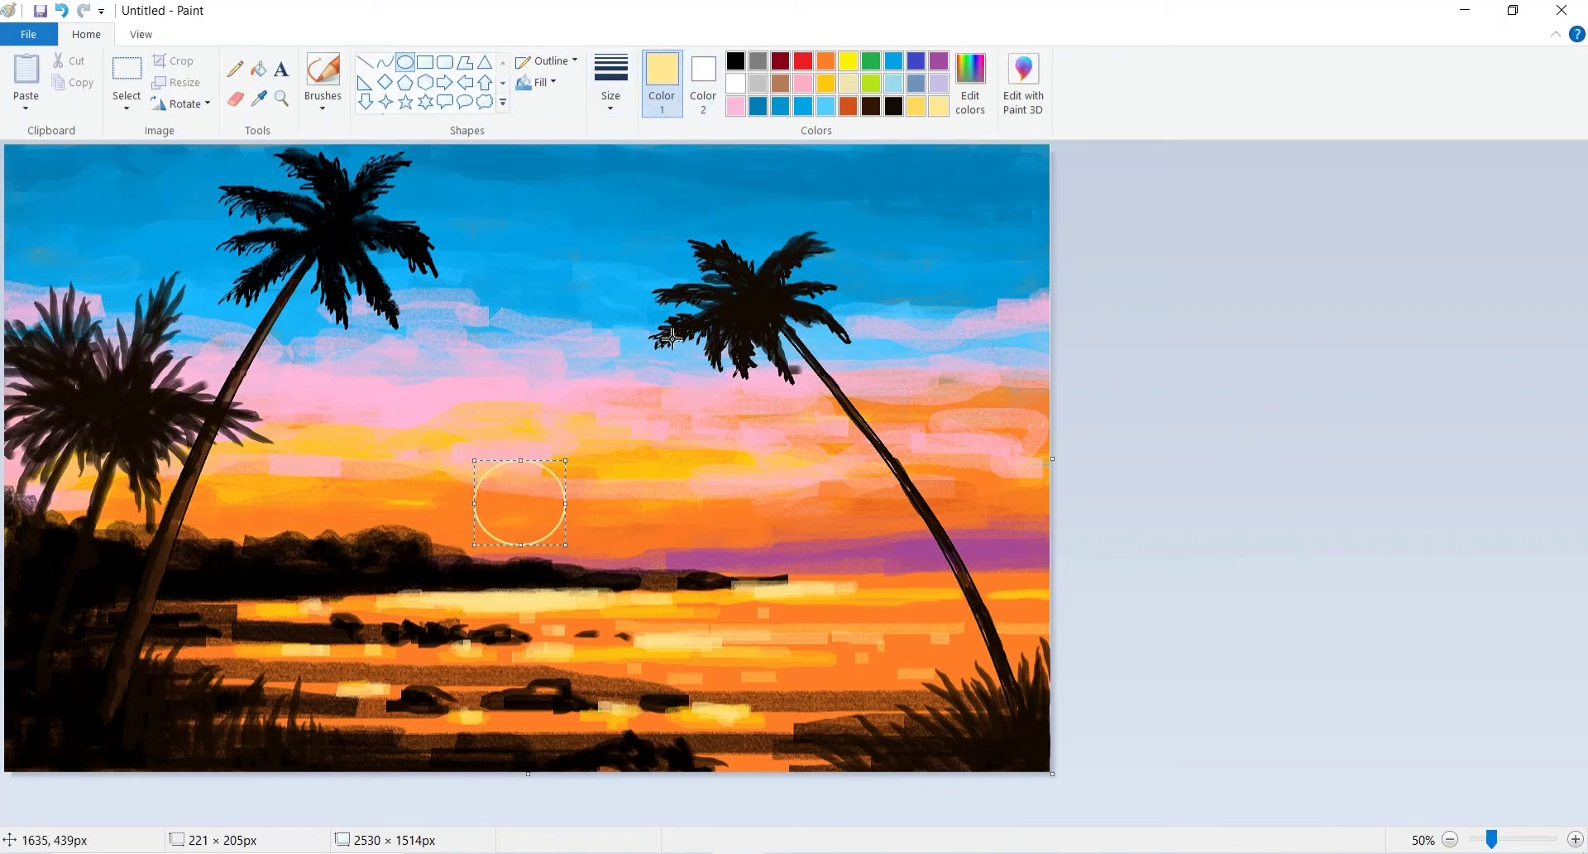
pyautogui.click(600, 501)
pyautogui.click(259, 69)
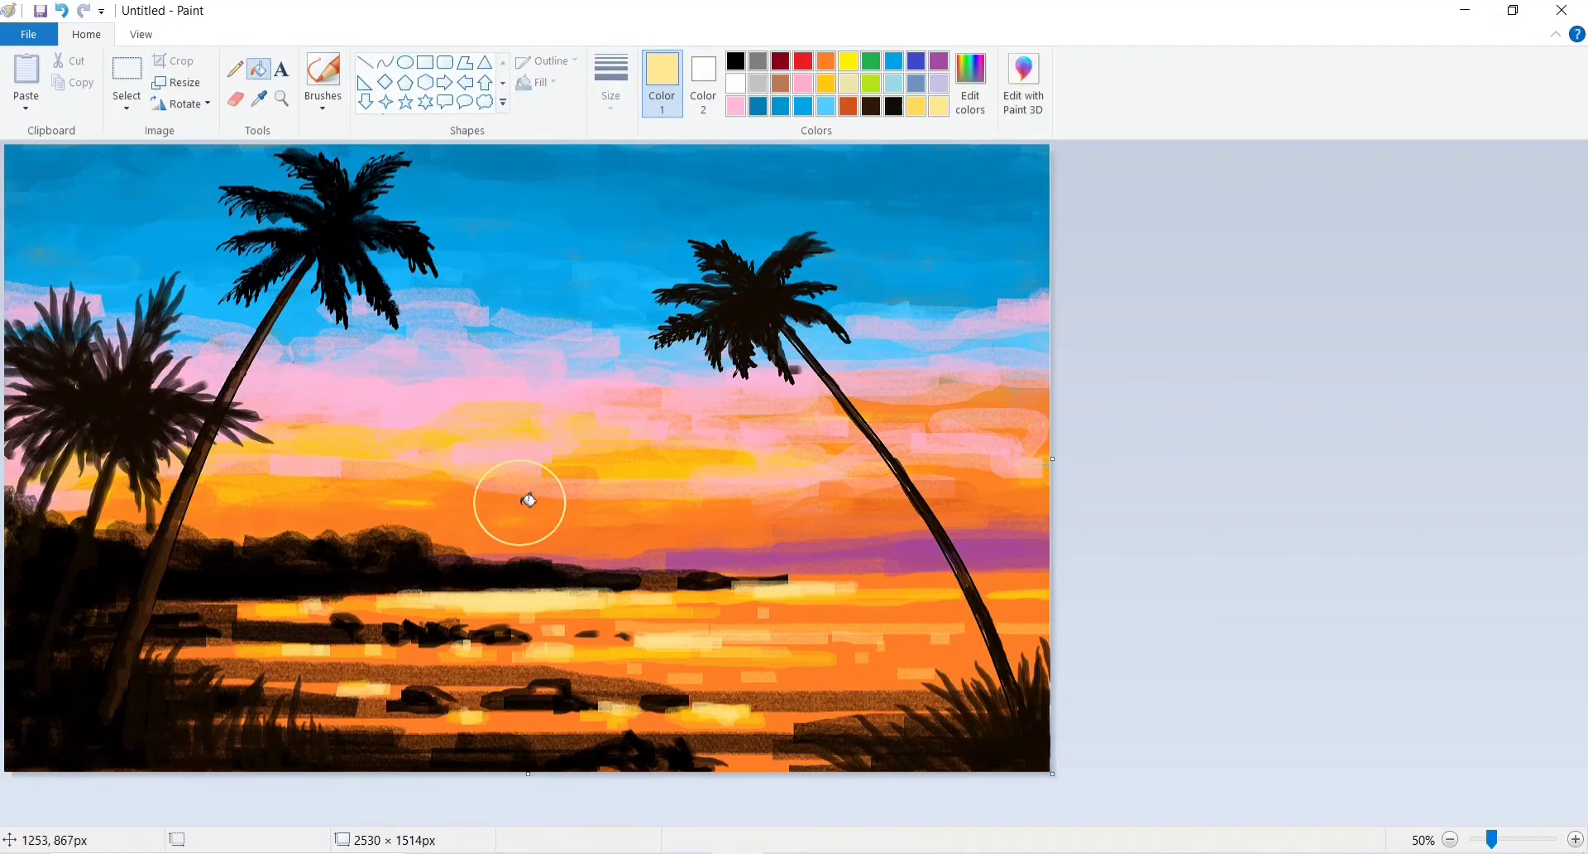
# Fill the sun circle with pale yellow brush strokes and paint over its outline to soften the edge.
pyautogui.click(341, 71)
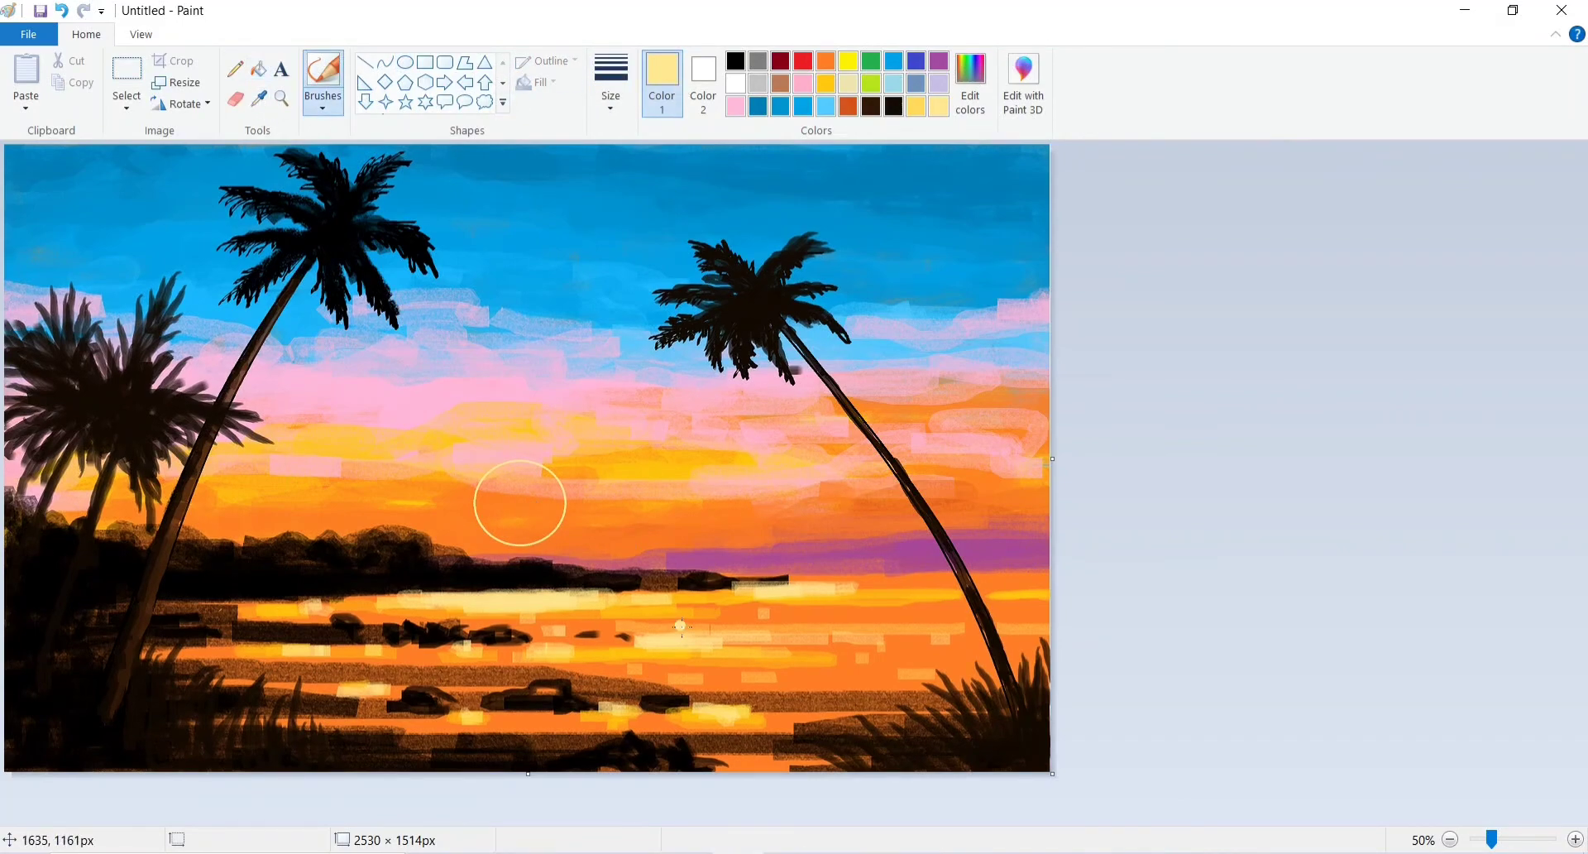
pyautogui.scroll(1, 665, 631)
pyautogui.scroll(-3, 787, 631)
pyautogui.moveTo(1038, 514)
pyautogui.mouseDown()
pyautogui.moveTo(1015, 544)
pyautogui.moveTo(1071, 589)
pyautogui.moveTo(977, 565)
pyautogui.moveTo(1103, 511)
pyautogui.moveTo(995, 565)
pyautogui.moveTo(992, 471)
pyautogui.moveTo(1108, 529)
pyautogui.moveTo(959, 529)
pyautogui.moveTo(1049, 493)
pyautogui.moveTo(1114, 536)
pyautogui.moveTo(958, 528)
pyautogui.moveTo(1078, 468)
pyautogui.moveTo(1036, 465)
pyautogui.mouseUp()
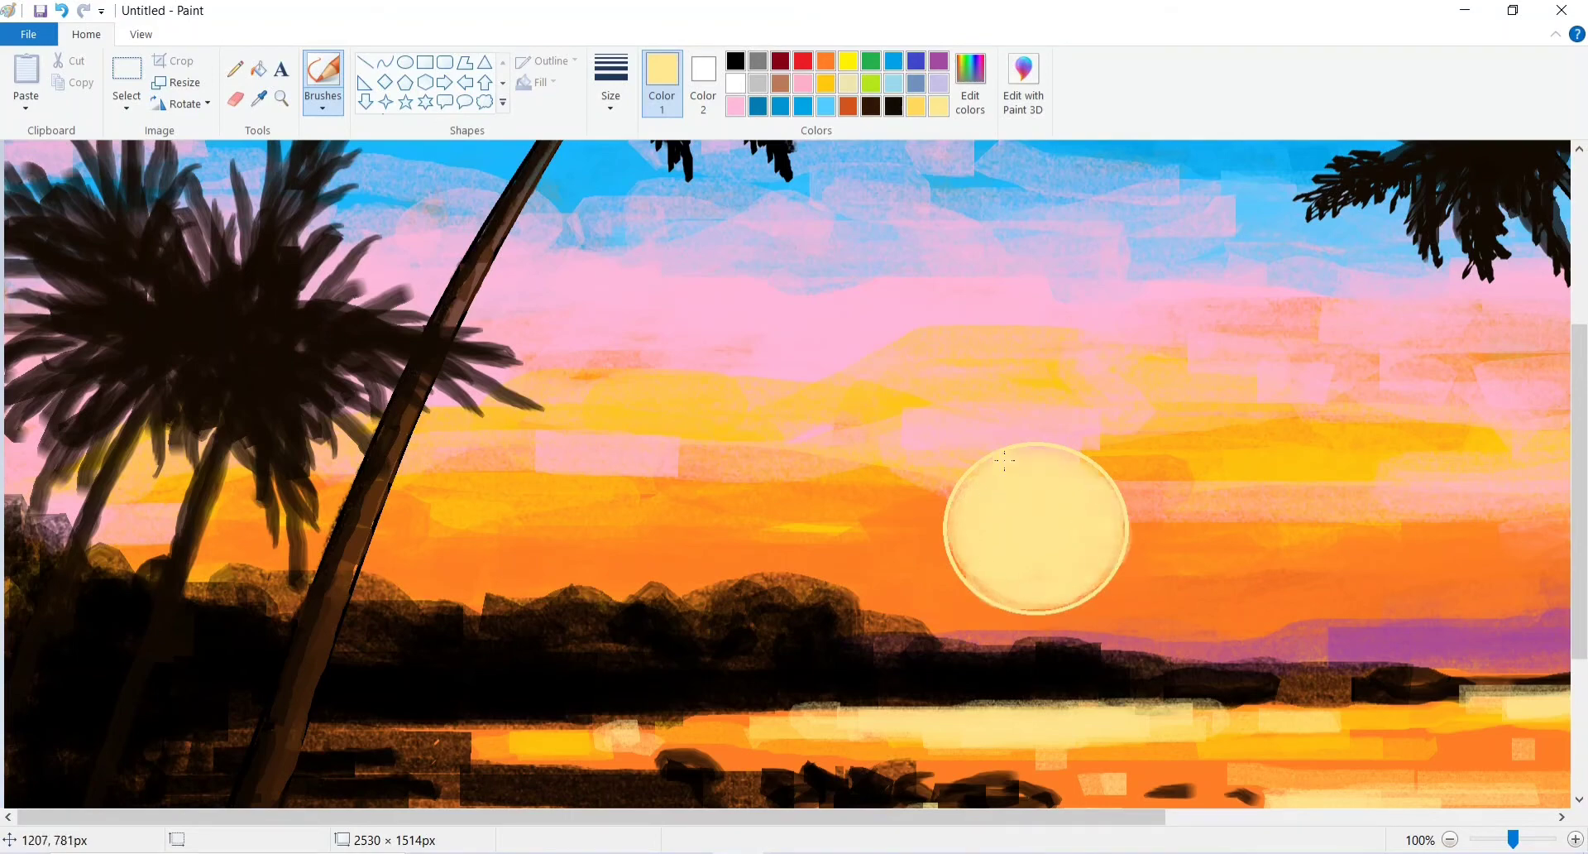
pyautogui.moveTo(1125, 543)
pyautogui.mouseDown()
pyautogui.moveTo(1017, 616)
pyautogui.moveTo(943, 513)
pyautogui.moveTo(972, 591)
pyautogui.moveTo(1013, 514)
pyautogui.moveTo(1117, 484)
pyautogui.moveTo(959, 476)
pyautogui.moveTo(1076, 612)
pyautogui.moveTo(1113, 580)
pyautogui.moveTo(1138, 508)
pyautogui.moveTo(1099, 463)
pyautogui.mouseUp()
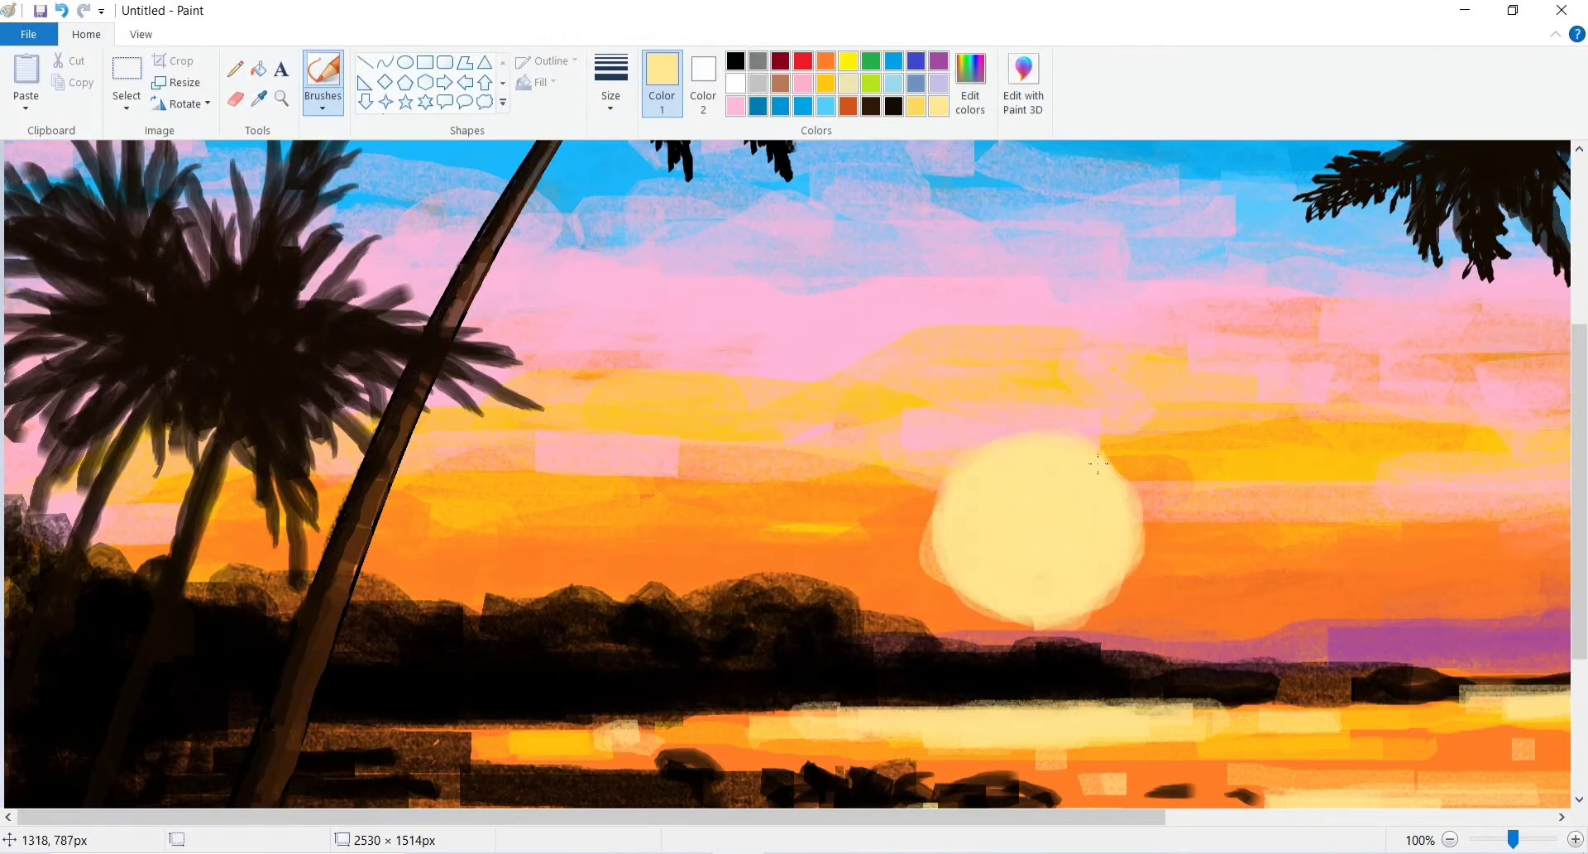
pyautogui.scroll(3, 1092, 552)
pyautogui.scroll(-3, 1092, 552)
# Sample the sky's orange and paint thin cloud bands across the sun's lower-left and upper-right parts, trimming its bottom edge.
pyautogui.click(258, 97)
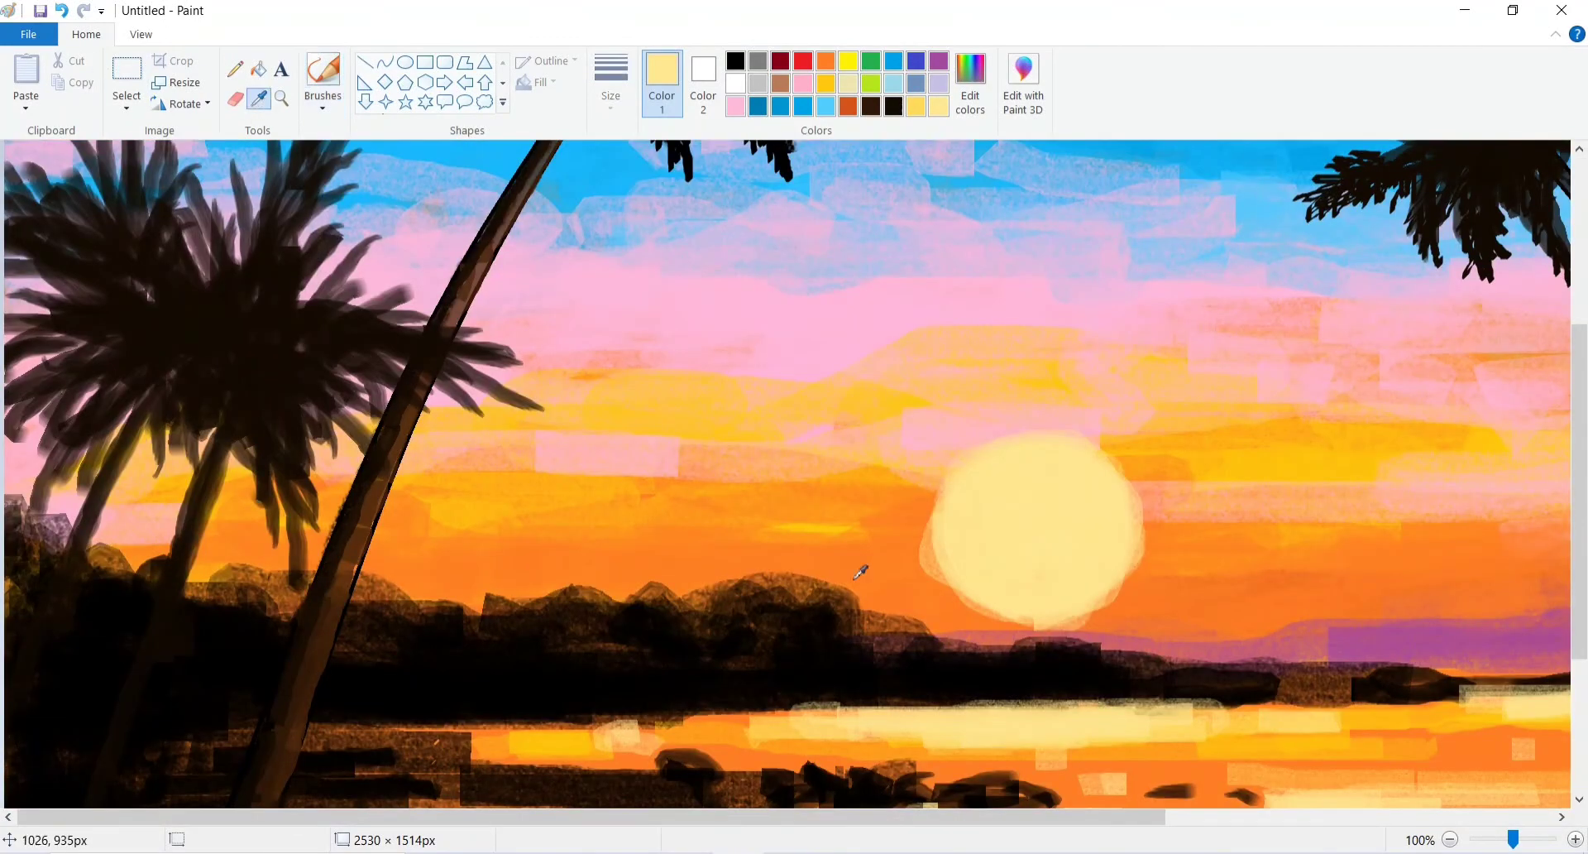
pyautogui.click(861, 570)
pyautogui.moveTo(931, 569)
pyautogui.mouseDown()
pyautogui.moveTo(1026, 579)
pyautogui.moveTo(951, 586)
pyautogui.mouseUp()
pyautogui.moveTo(1158, 484)
pyautogui.mouseDown()
pyautogui.moveTo(1089, 480)
pyautogui.moveTo(1436, 478)
pyautogui.mouseUp()
pyautogui.moveTo(1026, 629); pyautogui.dragTo(1096, 622)
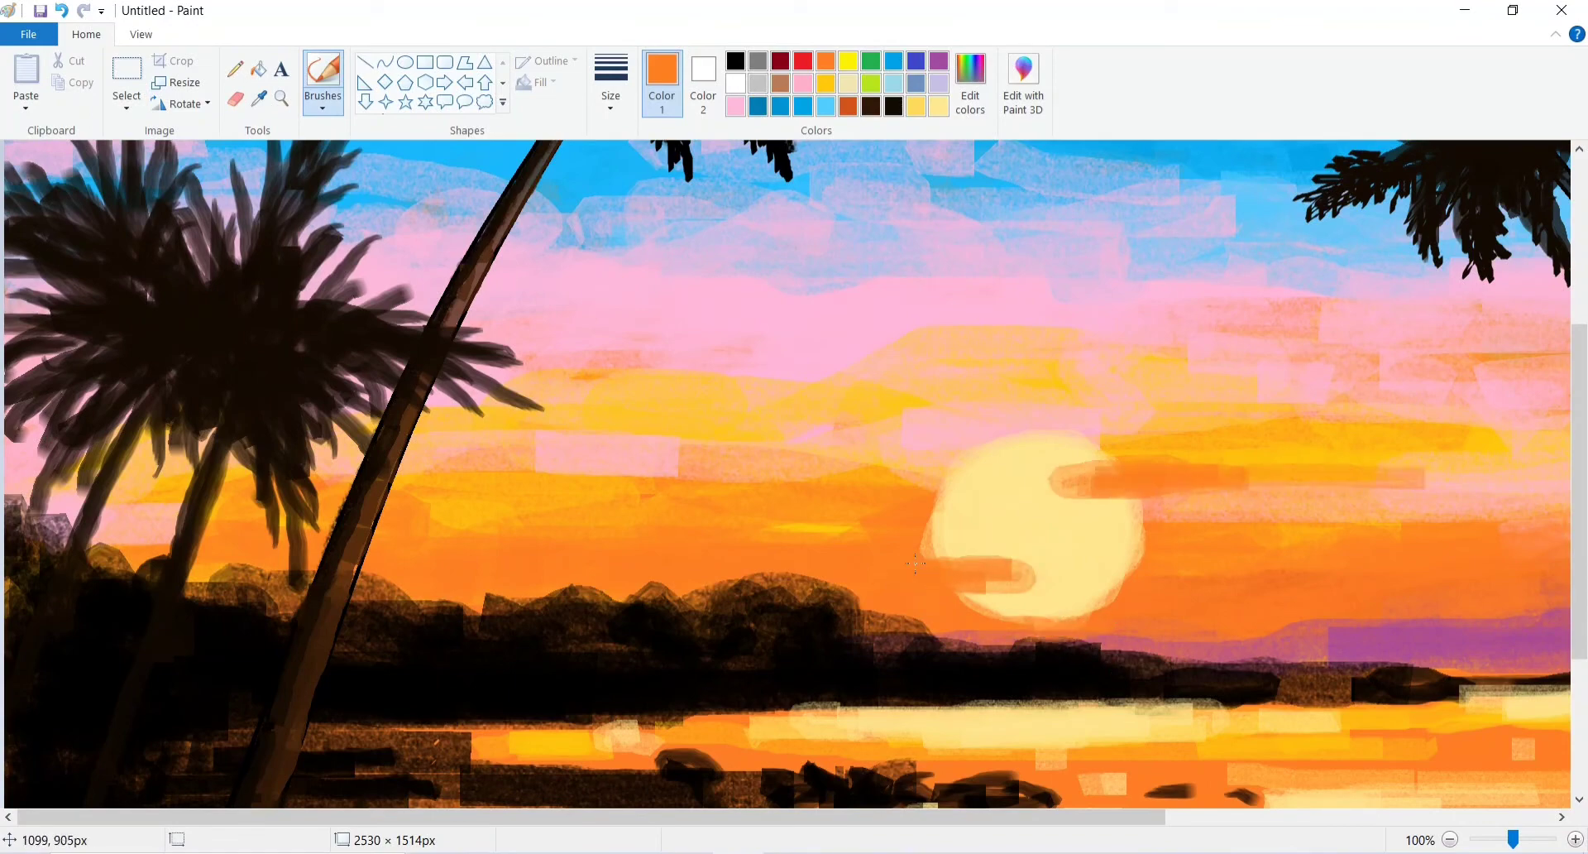
# Sample the sun's pale yellow, lighten it to RGB 255, 238, 179 and paint highlights on the water below the headland and around the rocks.
pyautogui.click(259, 96)
pyautogui.click(1105, 558)
pyautogui.click(969, 108)
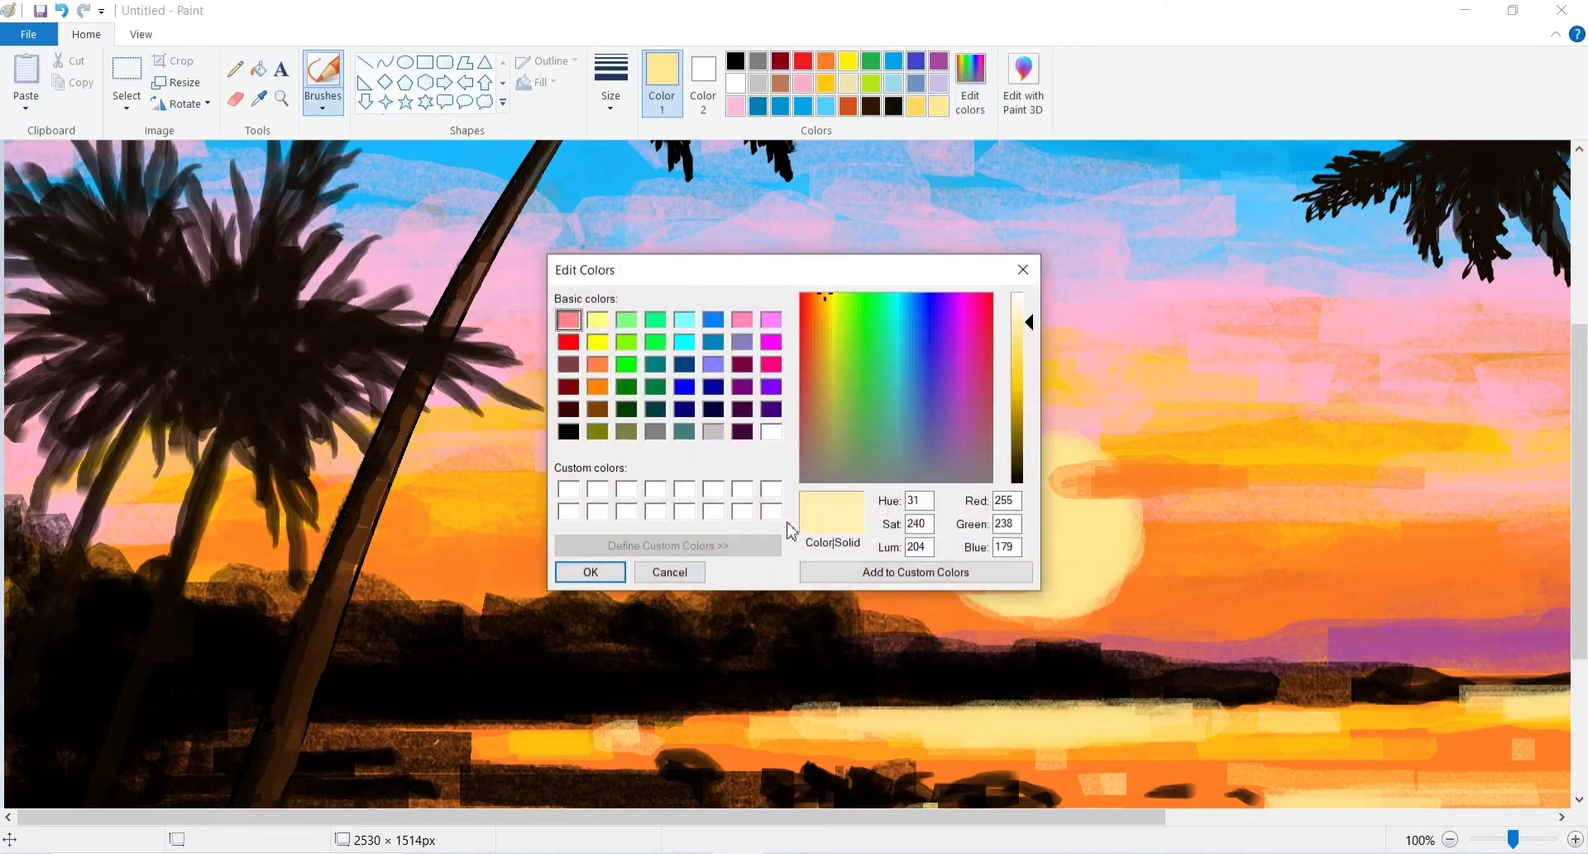
pyautogui.press('Escape')
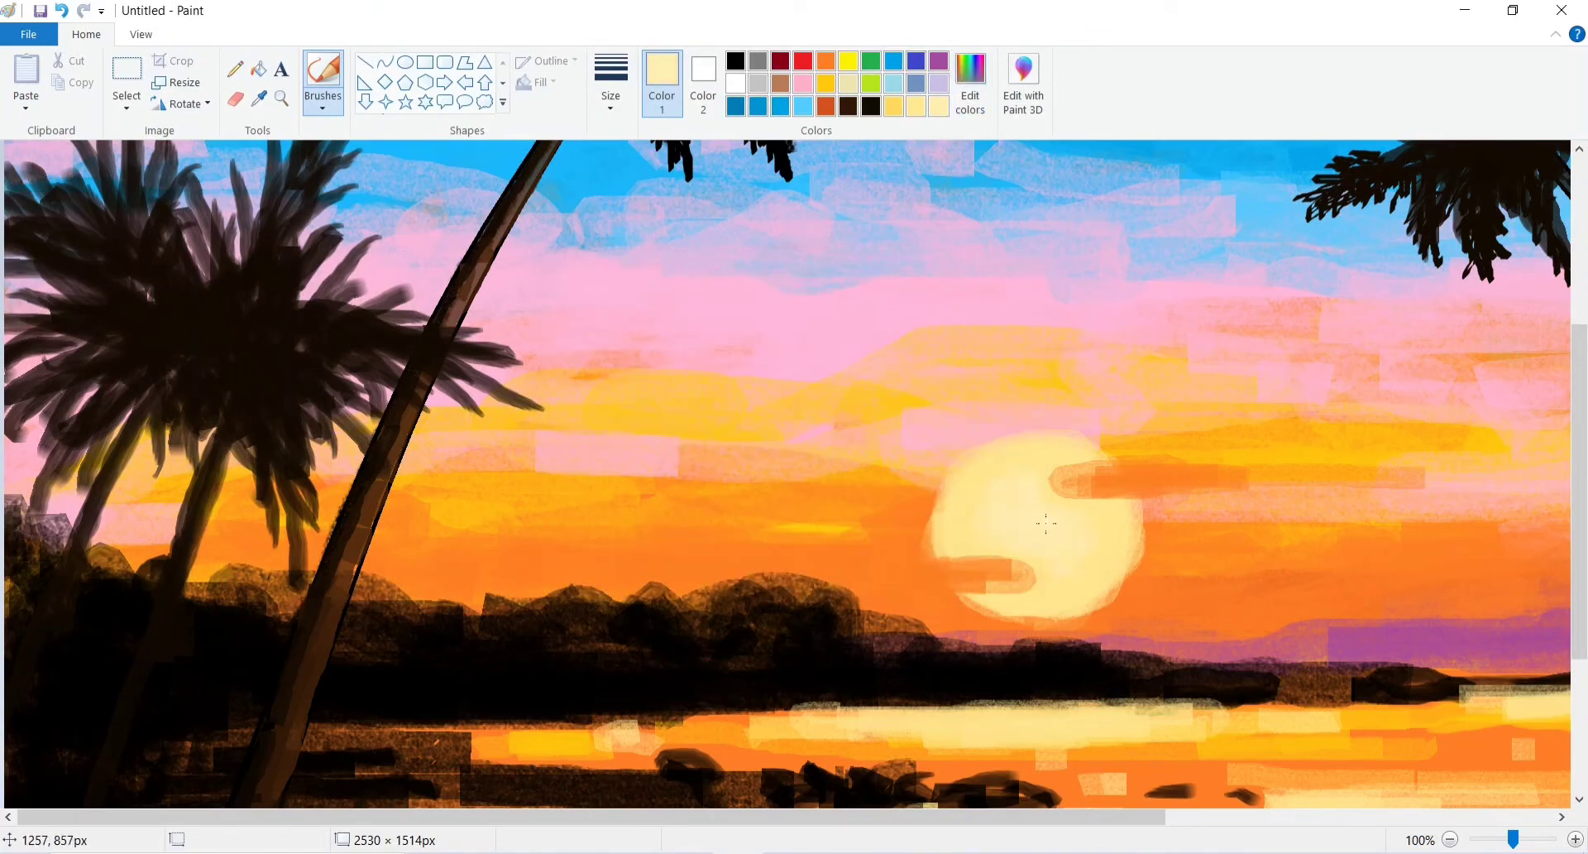
pyautogui.moveTo(1047, 711)
pyautogui.mouseDown()
pyautogui.moveTo(1086, 726)
pyautogui.moveTo(1142, 680)
pyautogui.mouseUp()
pyautogui.scroll(-3, 1142, 680)
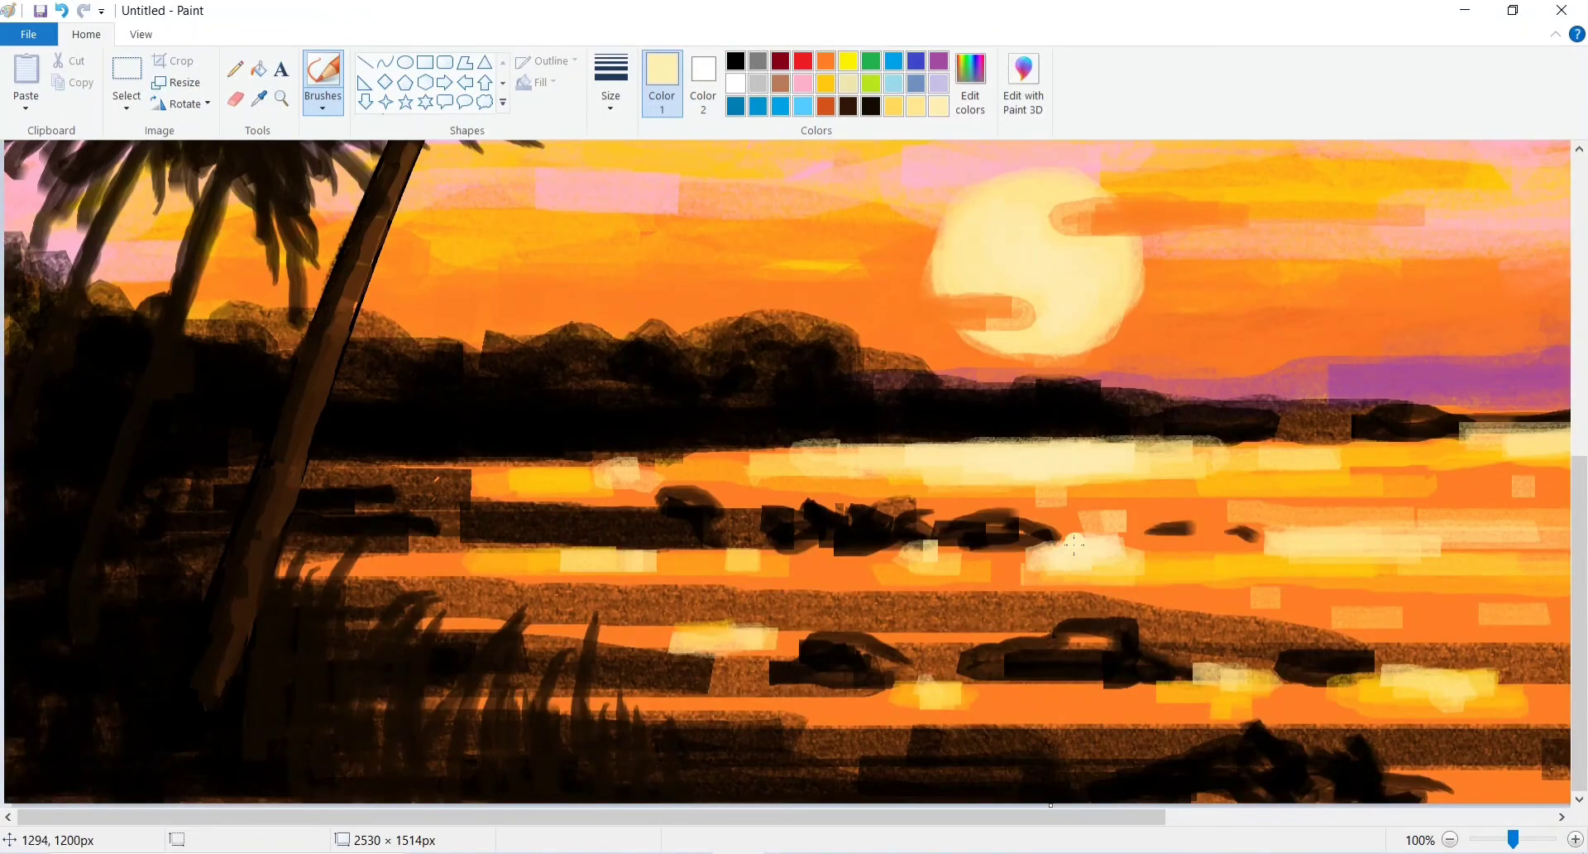
pyautogui.moveTo(984, 674); pyautogui.dragTo(935, 691)
pyautogui.moveTo(1225, 685); pyautogui.dragTo(1258, 662)
pyautogui.moveTo(1232, 558); pyautogui.dragTo(1332, 556)
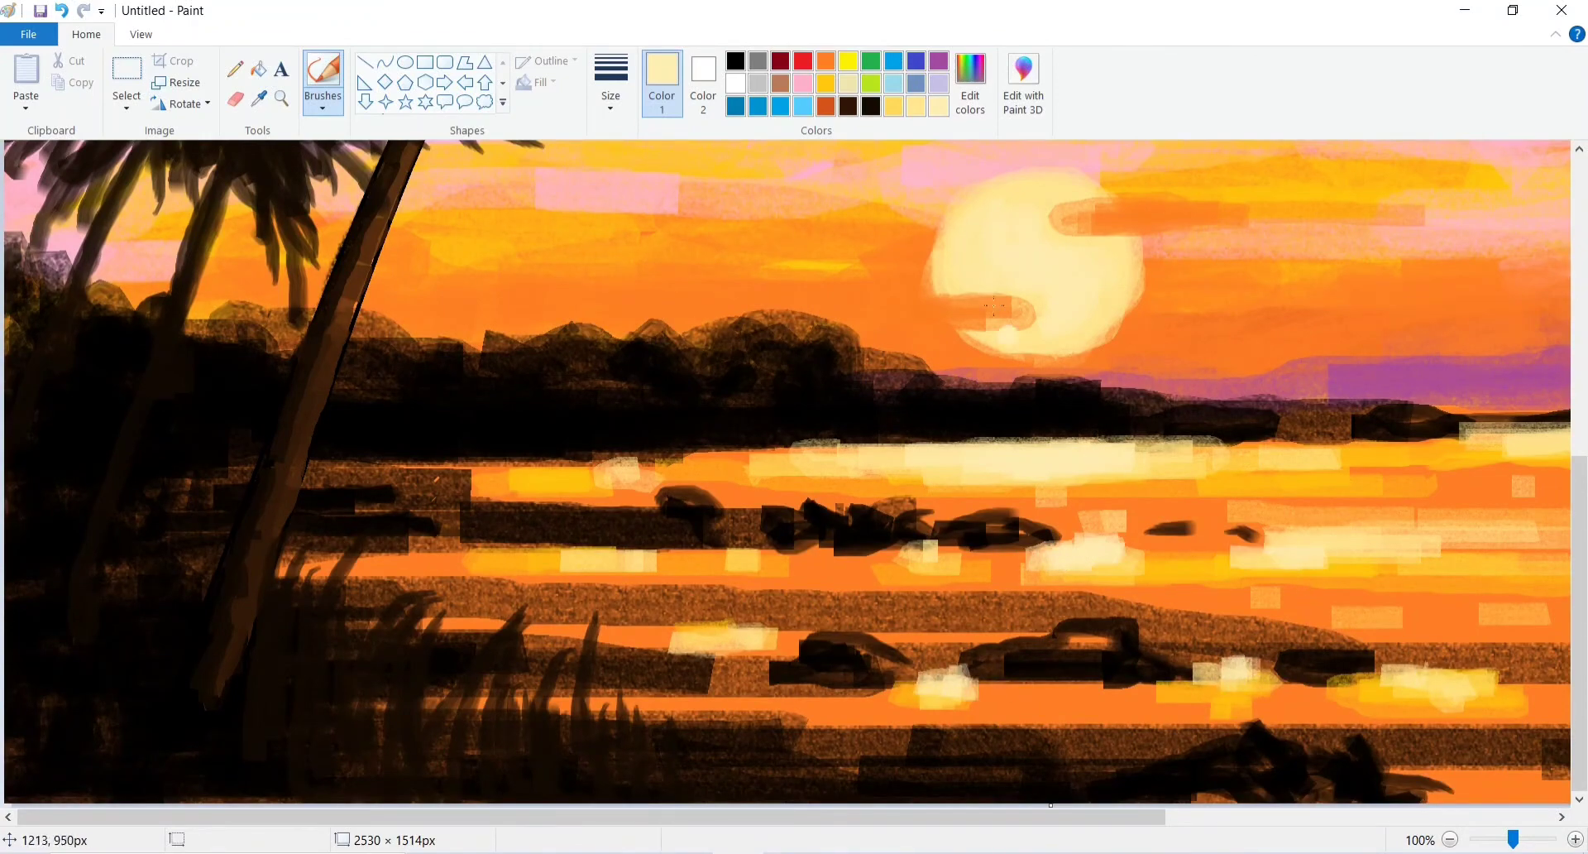
# Mix an even lighter cream and paint small bright highlights over the pale yellow water reflections.
pyautogui.click(970, 83)
pyautogui.moveTo(1025, 319); pyautogui.dragTo(1025, 301)
pyautogui.click(588, 571)
pyautogui.moveTo(993, 447); pyautogui.dragTo(1101, 443)
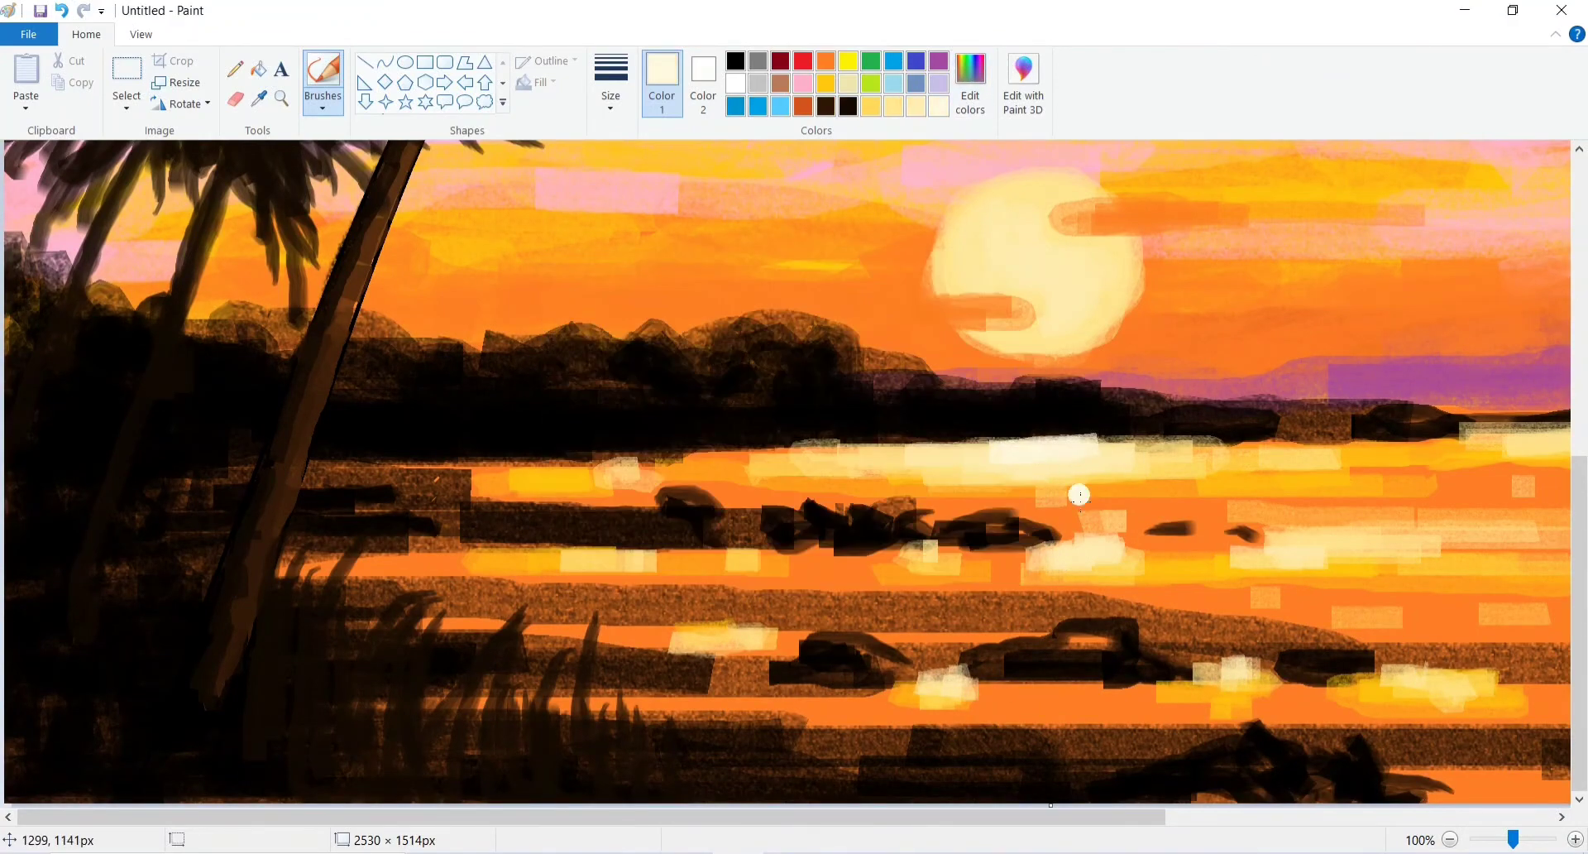
pyautogui.moveTo(1266, 472); pyautogui.dragTo(1316, 470)
pyautogui.moveTo(1361, 469); pyautogui.dragTo(1394, 468)
pyautogui.moveTo(1390, 550); pyautogui.dragTo(1407, 522)
pyautogui.moveTo(674, 468); pyautogui.dragTo(633, 469)
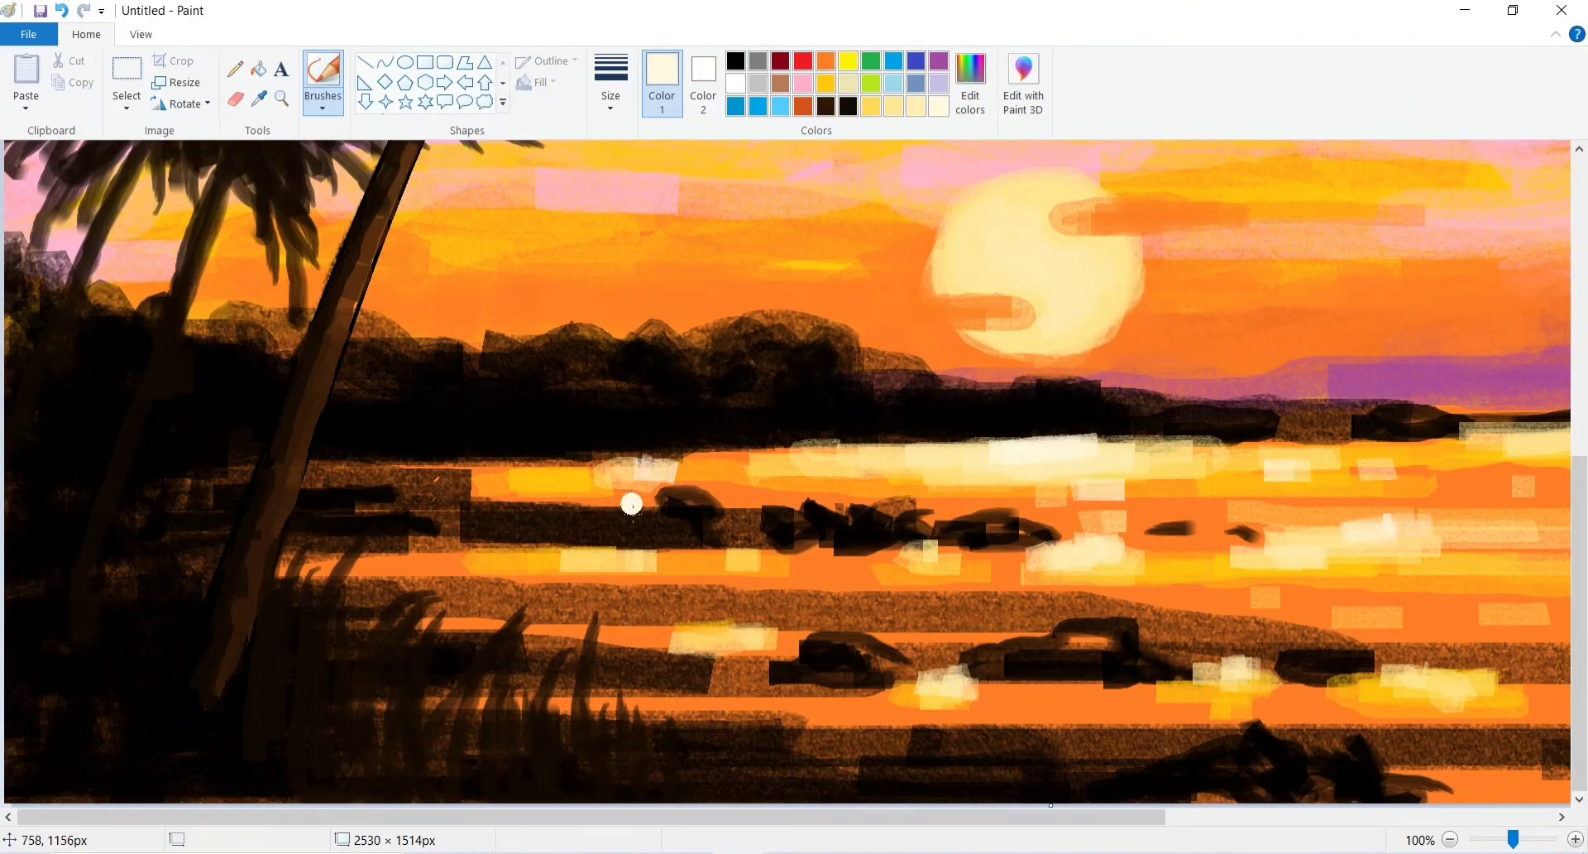
pyautogui.moveTo(773, 635); pyautogui.dragTo(743, 629)
# Mix a dark brown (RGB 119, 73, 49) and paint shadowy reflections in the water beneath both rows of rocks.
pyautogui.click(782, 83)
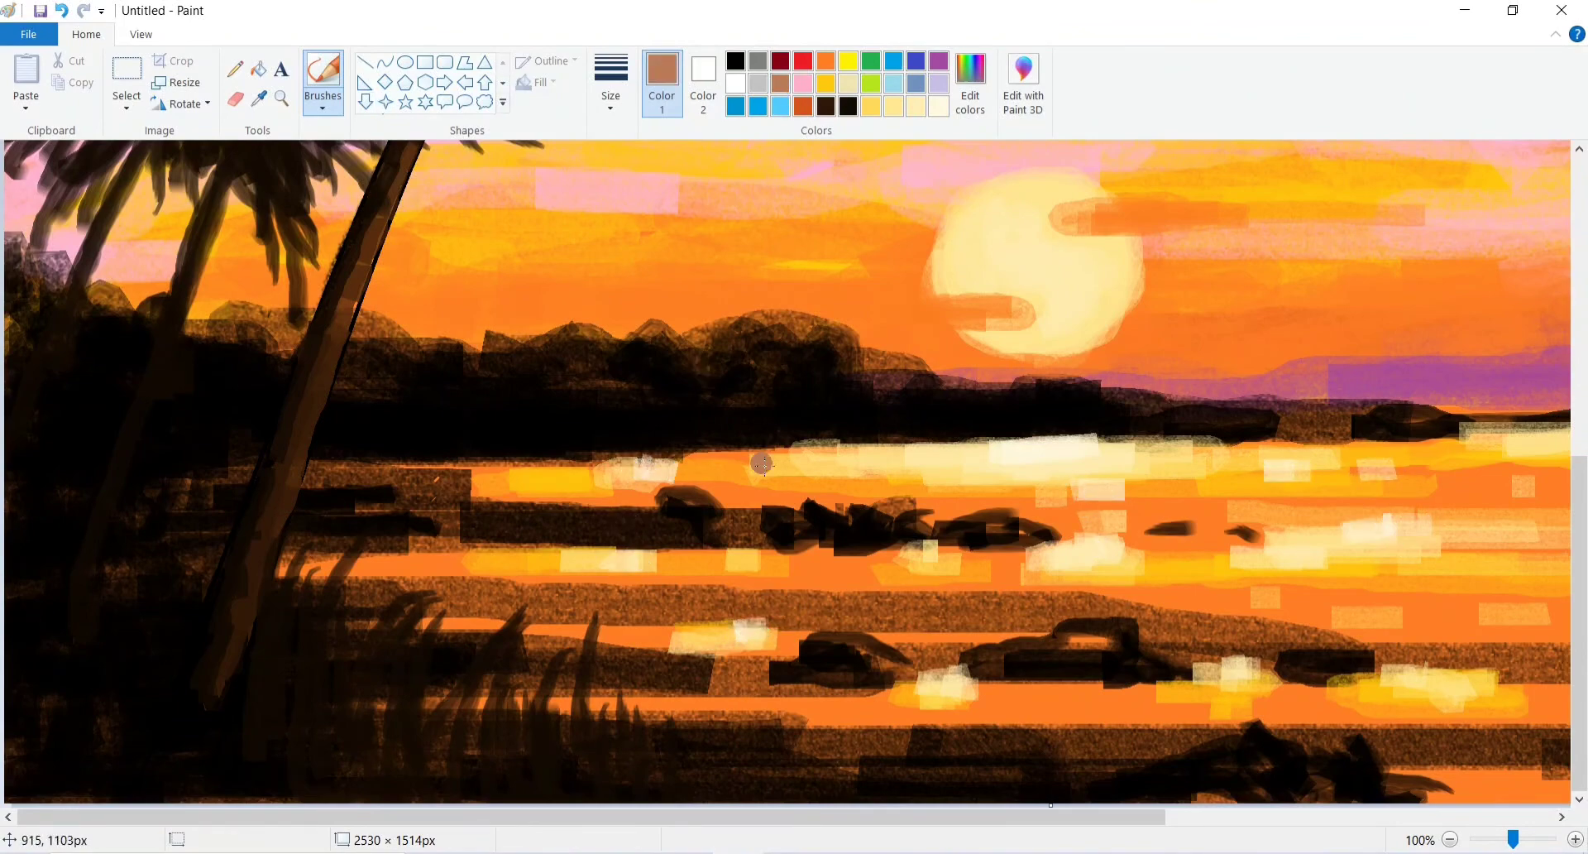
pyautogui.click(970, 83)
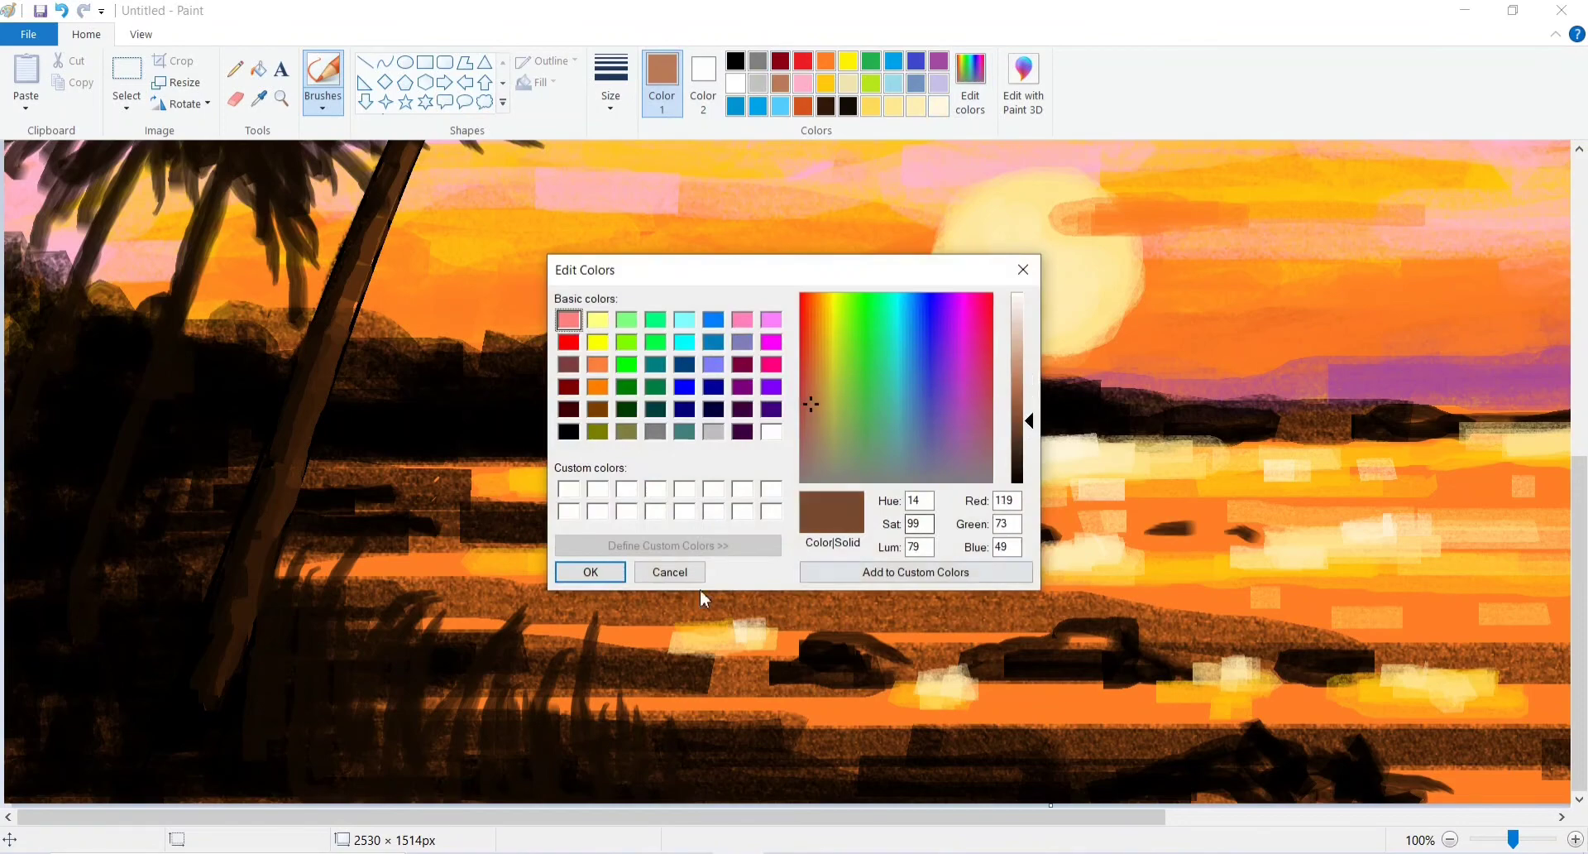
pyautogui.press('Return')
pyautogui.moveTo(781, 555)
pyautogui.mouseDown()
pyautogui.moveTo(860, 564)
pyautogui.moveTo(774, 556)
pyautogui.mouseUp()
pyautogui.moveTo(972, 550); pyautogui.dragTo(1022, 561)
pyautogui.moveTo(703, 552); pyautogui.dragTo(664, 553)
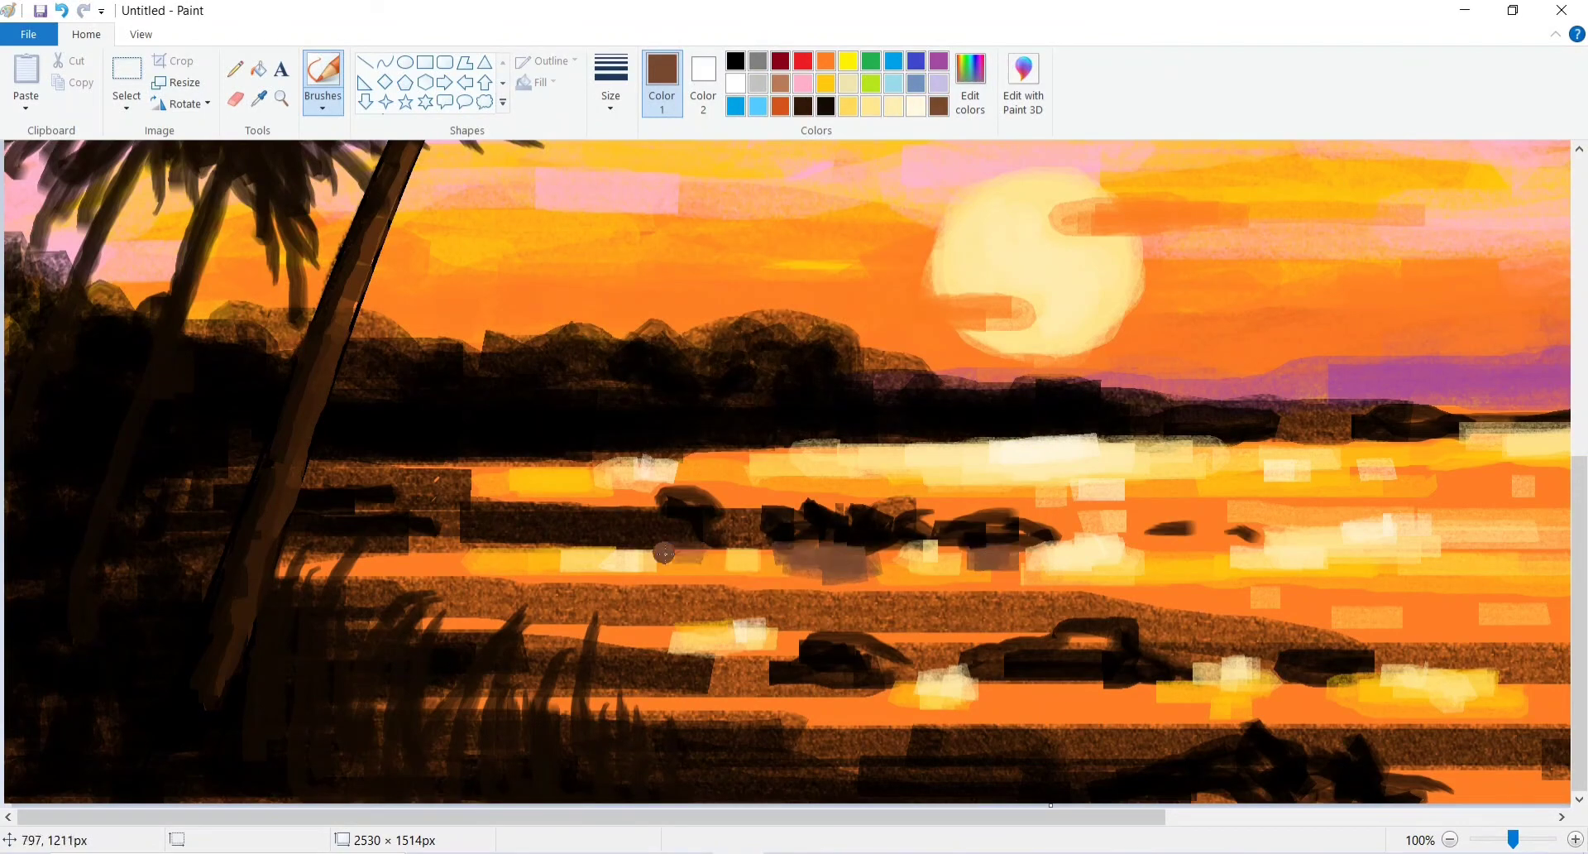
pyautogui.moveTo(1126, 690)
pyautogui.mouseDown()
pyautogui.moveTo(1140, 687)
pyautogui.moveTo(1005, 693)
pyautogui.moveTo(1163, 689)
pyautogui.mouseUp()
pyautogui.moveTo(1324, 685); pyautogui.dragTo(1332, 695)
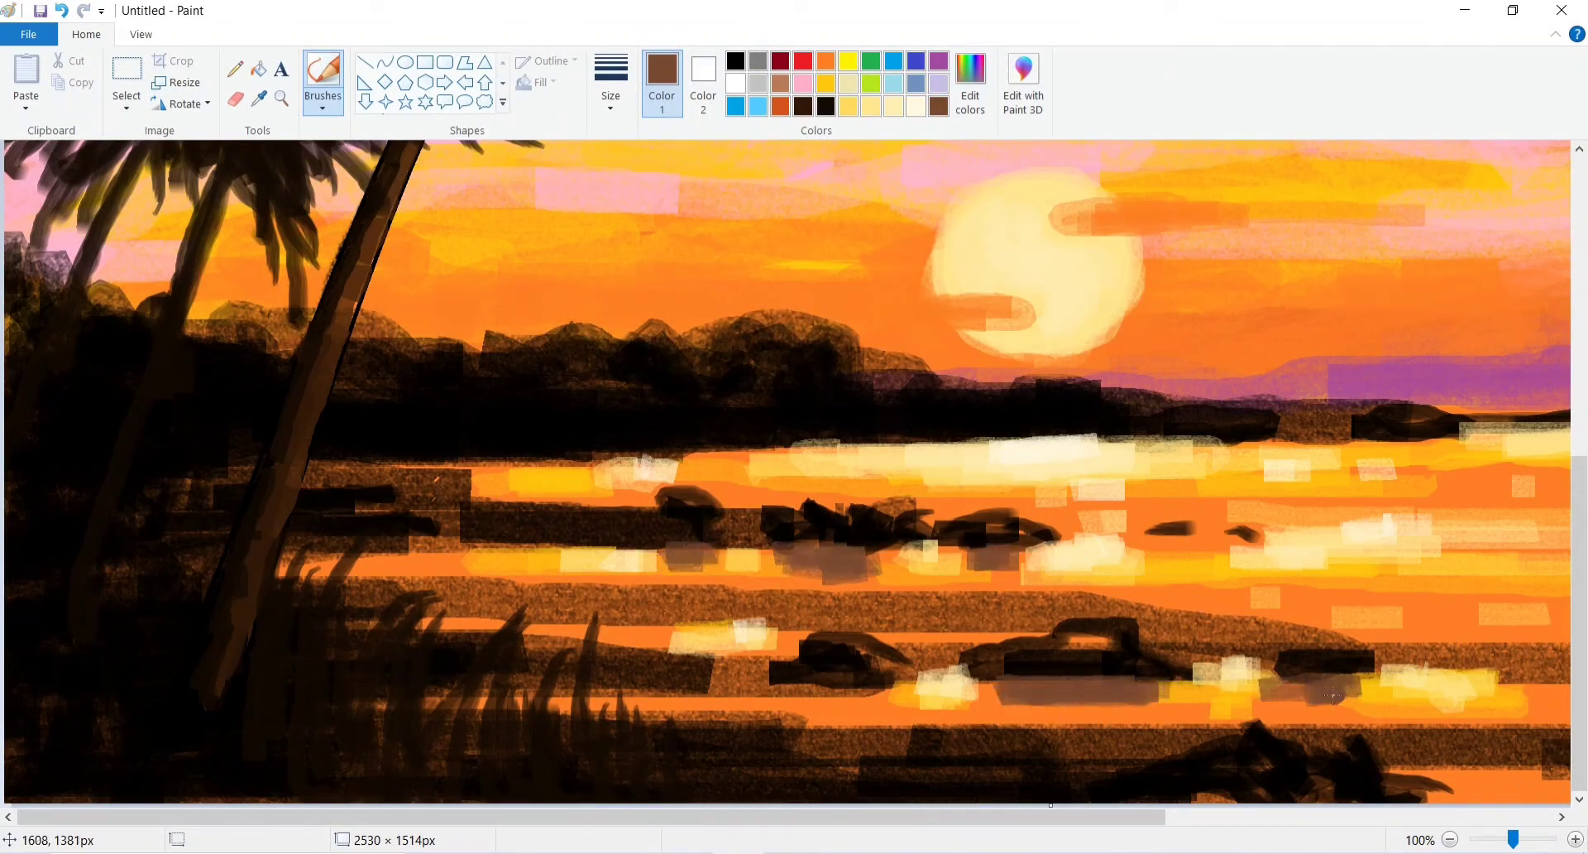
pyautogui.moveTo(870, 693)
pyautogui.mouseDown()
pyautogui.moveTo(652, 693)
pyautogui.moveTo(840, 697)
pyautogui.mouseUp()
pyautogui.moveTo(546, 529); pyautogui.dragTo(456, 539)
pyautogui.moveTo(1142, 525)
pyautogui.mouseDown()
pyautogui.moveTo(1279, 552)
pyautogui.moveTo(1121, 554)
pyautogui.mouseUp()
# Paint pale yellow rim highlights on the upper row of rocks with a textured brush, using a smaller size.
pyautogui.click(894, 108)
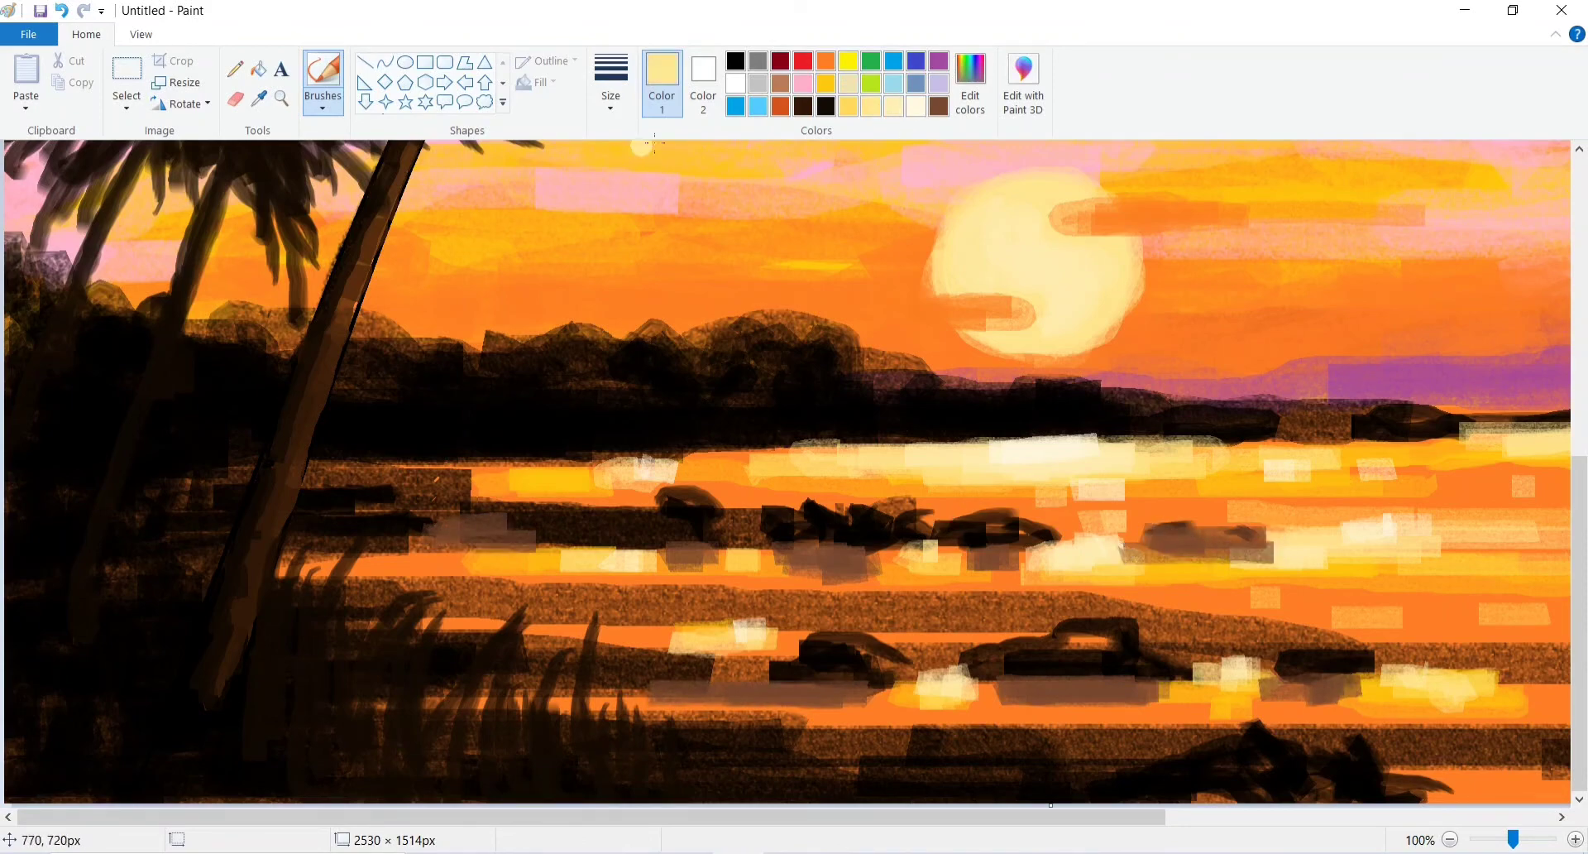
pyautogui.click(322, 106)
pyautogui.click(388, 175)
pyautogui.moveTo(904, 515); pyautogui.dragTo(1063, 534)
pyautogui.click(612, 91)
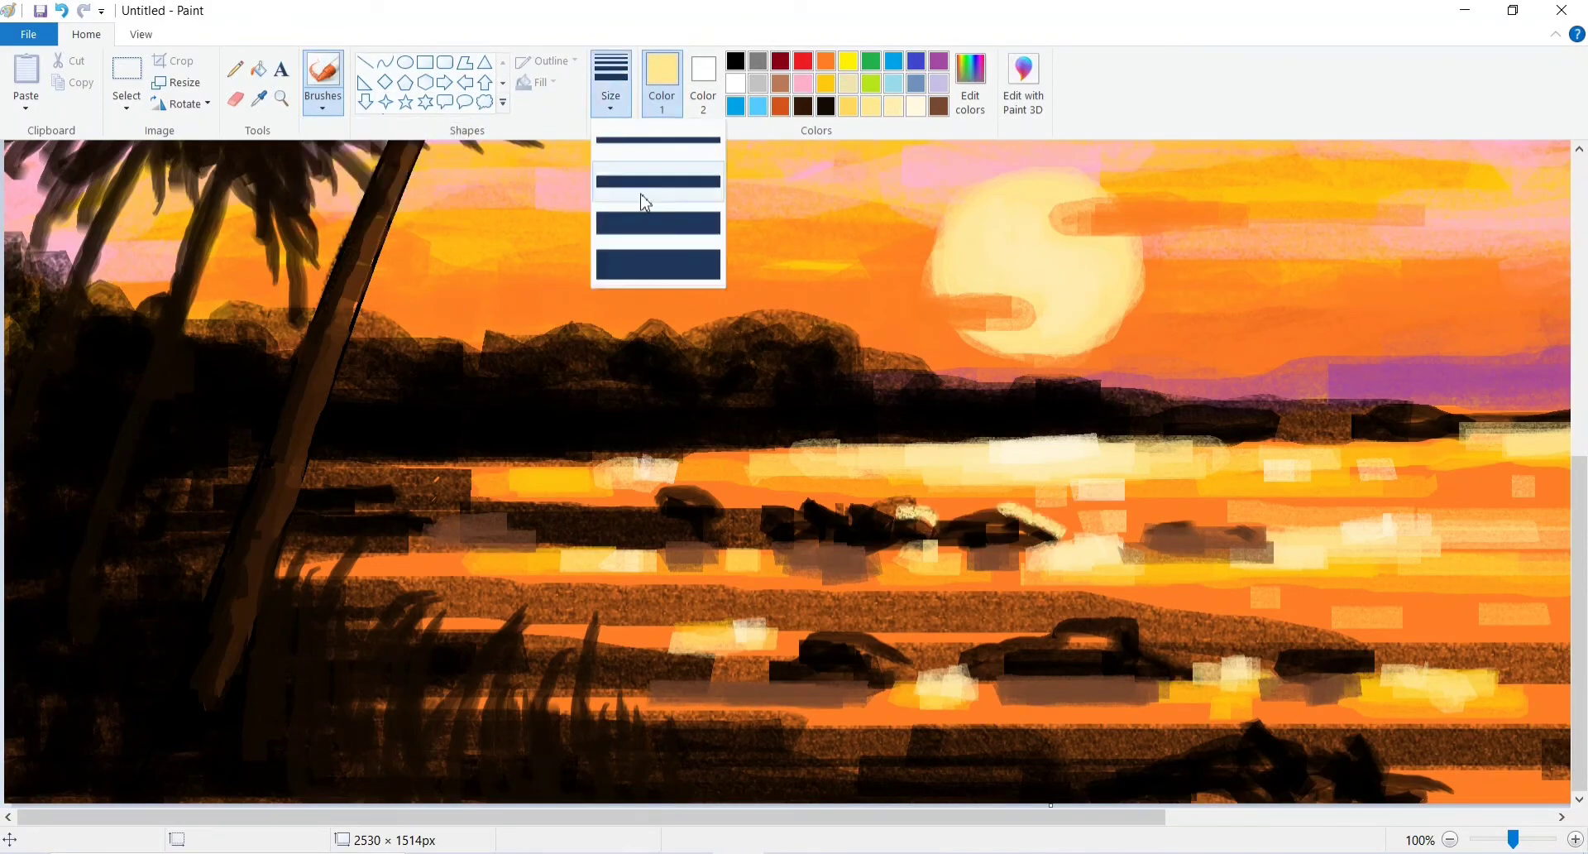
pyautogui.click(642, 204)
pyautogui.moveTo(729, 512); pyautogui.dragTo(710, 494)
pyautogui.click(618, 118)
pyautogui.click(642, 203)
pyautogui.moveTo(617, 505); pyautogui.dragTo(662, 501)
pyautogui.moveTo(472, 478); pyautogui.dragTo(463, 490)
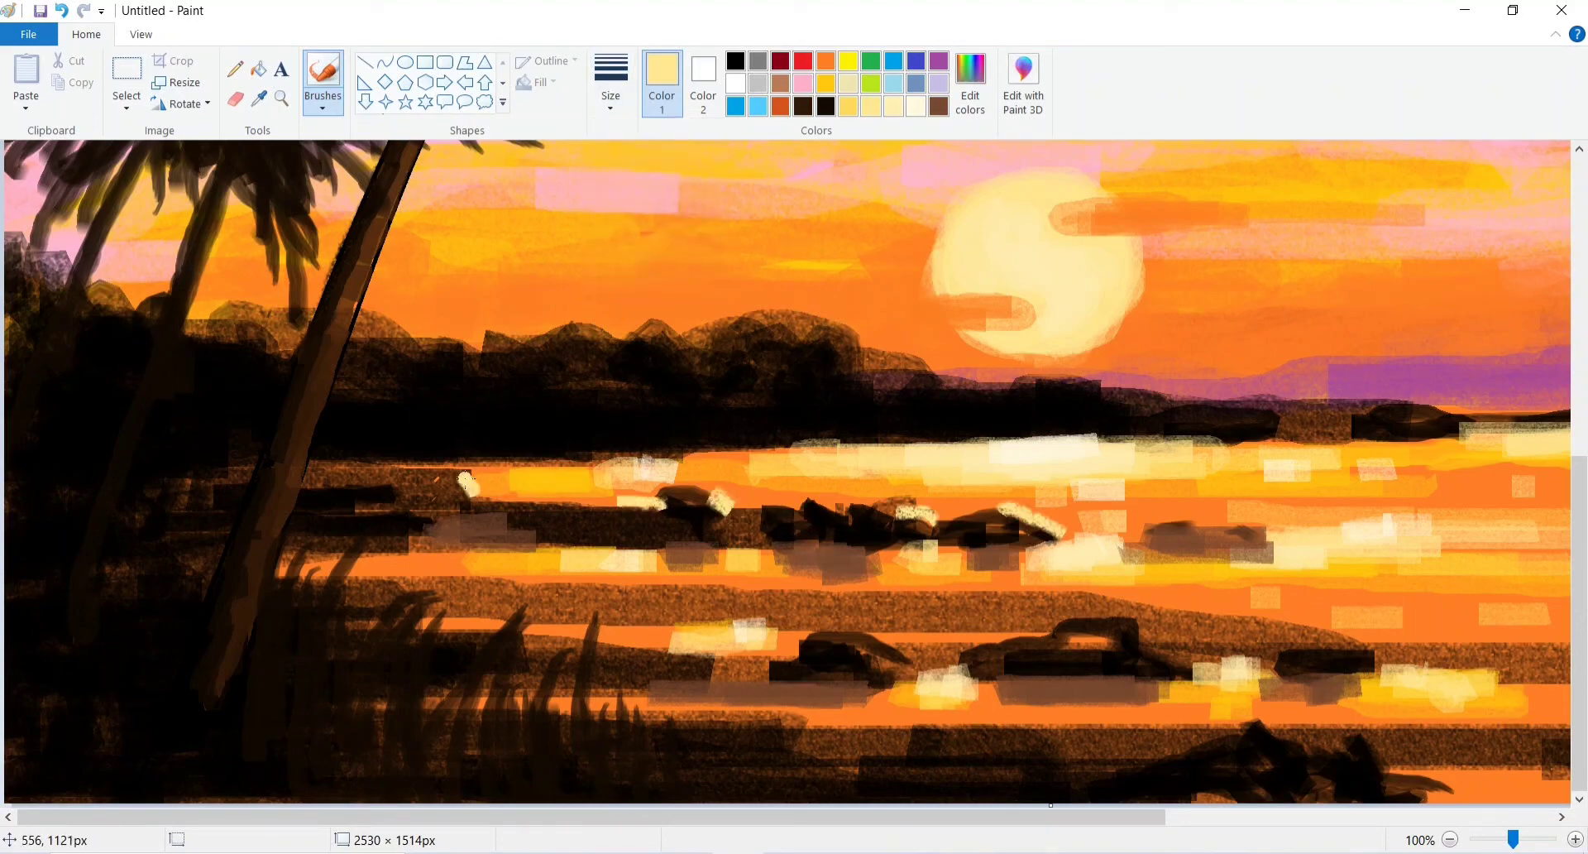
# Add pale yellow rim highlights along the tops of the three rocks in the lower row.
pyautogui.moveTo(853, 632)
pyautogui.mouseDown()
pyautogui.moveTo(912, 655)
pyautogui.moveTo(828, 633)
pyautogui.mouseUp()
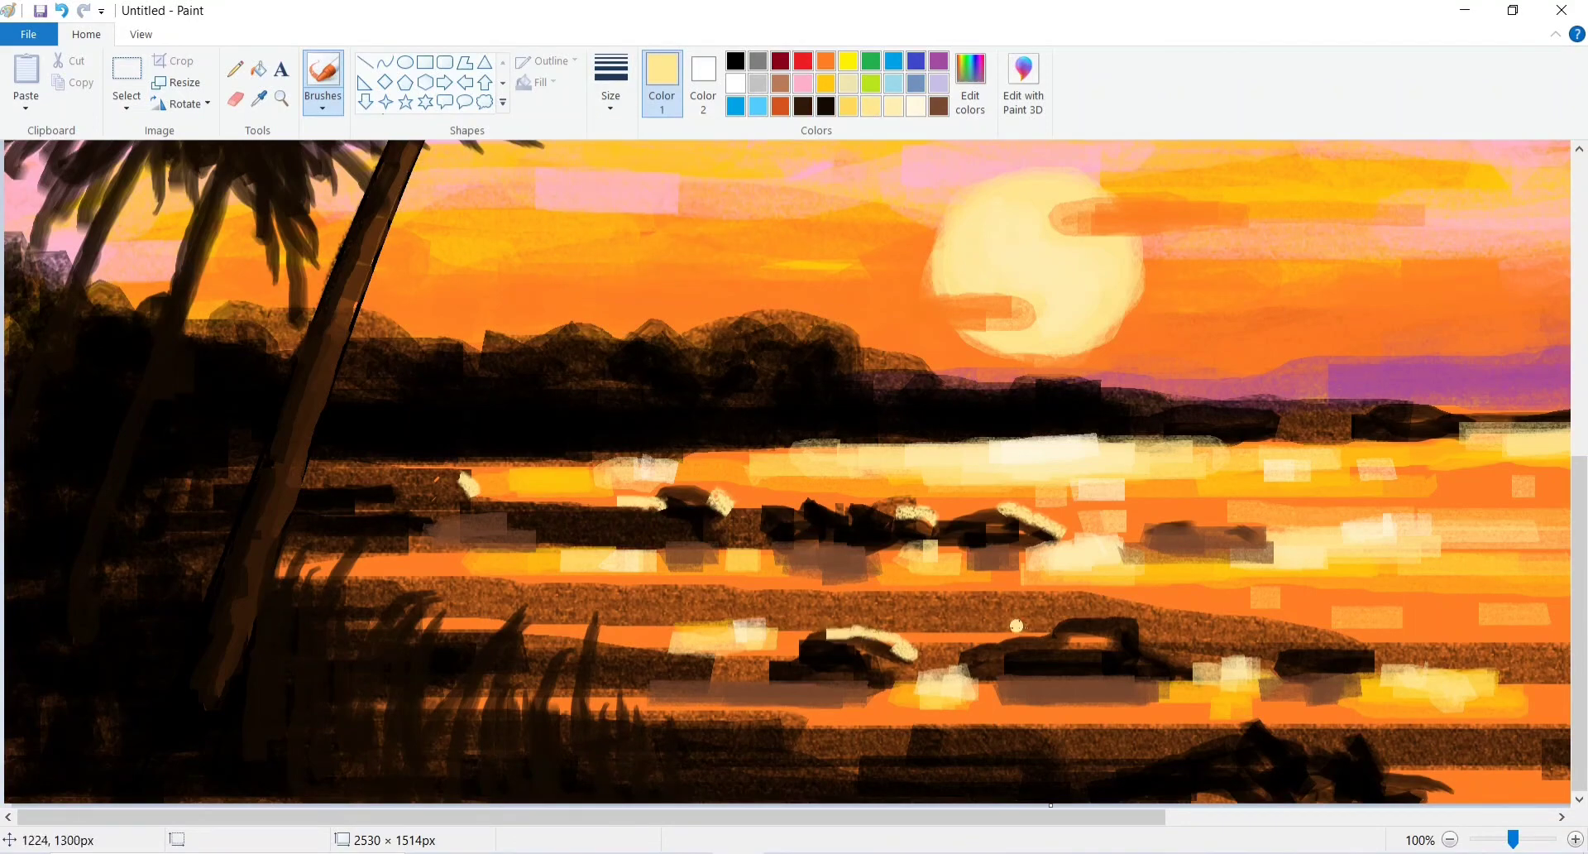
pyautogui.moveTo(965, 656)
pyautogui.mouseDown()
pyautogui.moveTo(1052, 626)
pyautogui.moveTo(1157, 645)
pyautogui.mouseUp()
pyautogui.moveTo(1317, 635); pyautogui.dragTo(1282, 652)
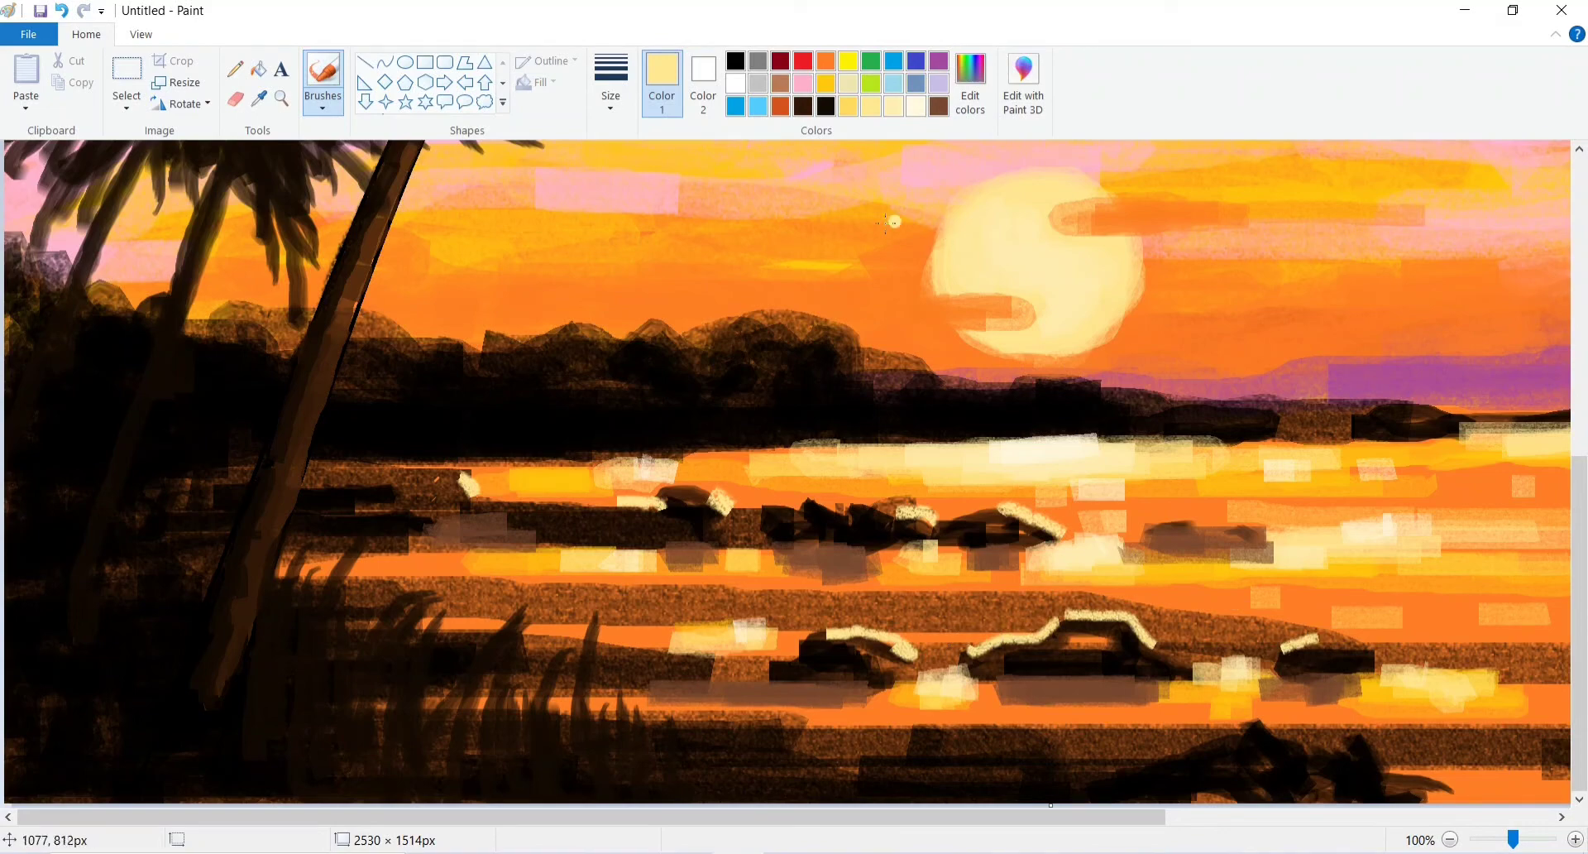
# Mix a darker golden yellow and paint it along the highlighted edges of the rocks in both rows.
pyautogui.click(971, 83)
pyautogui.press('Return')
pyautogui.moveTo(819, 634); pyautogui.dragTo(836, 641)
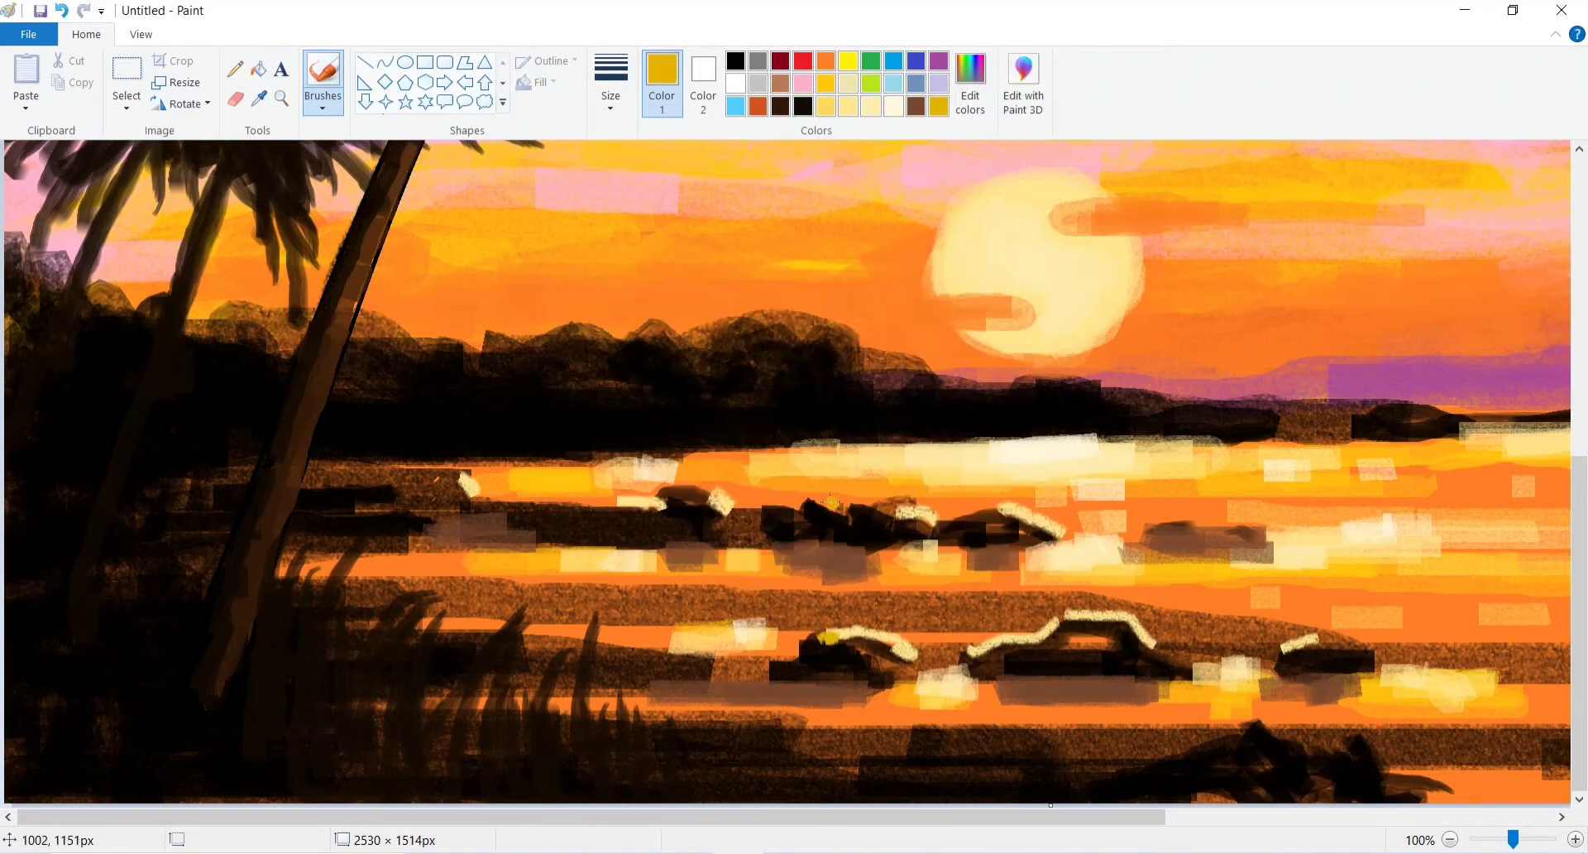
pyautogui.moveTo(814, 501); pyautogui.dragTo(848, 513)
pyautogui.moveTo(898, 513); pyautogui.dragTo(1059, 534)
pyautogui.moveTo(1071, 619); pyautogui.dragTo(949, 661)
pyautogui.moveTo(1137, 627); pyautogui.dragTo(1181, 657)
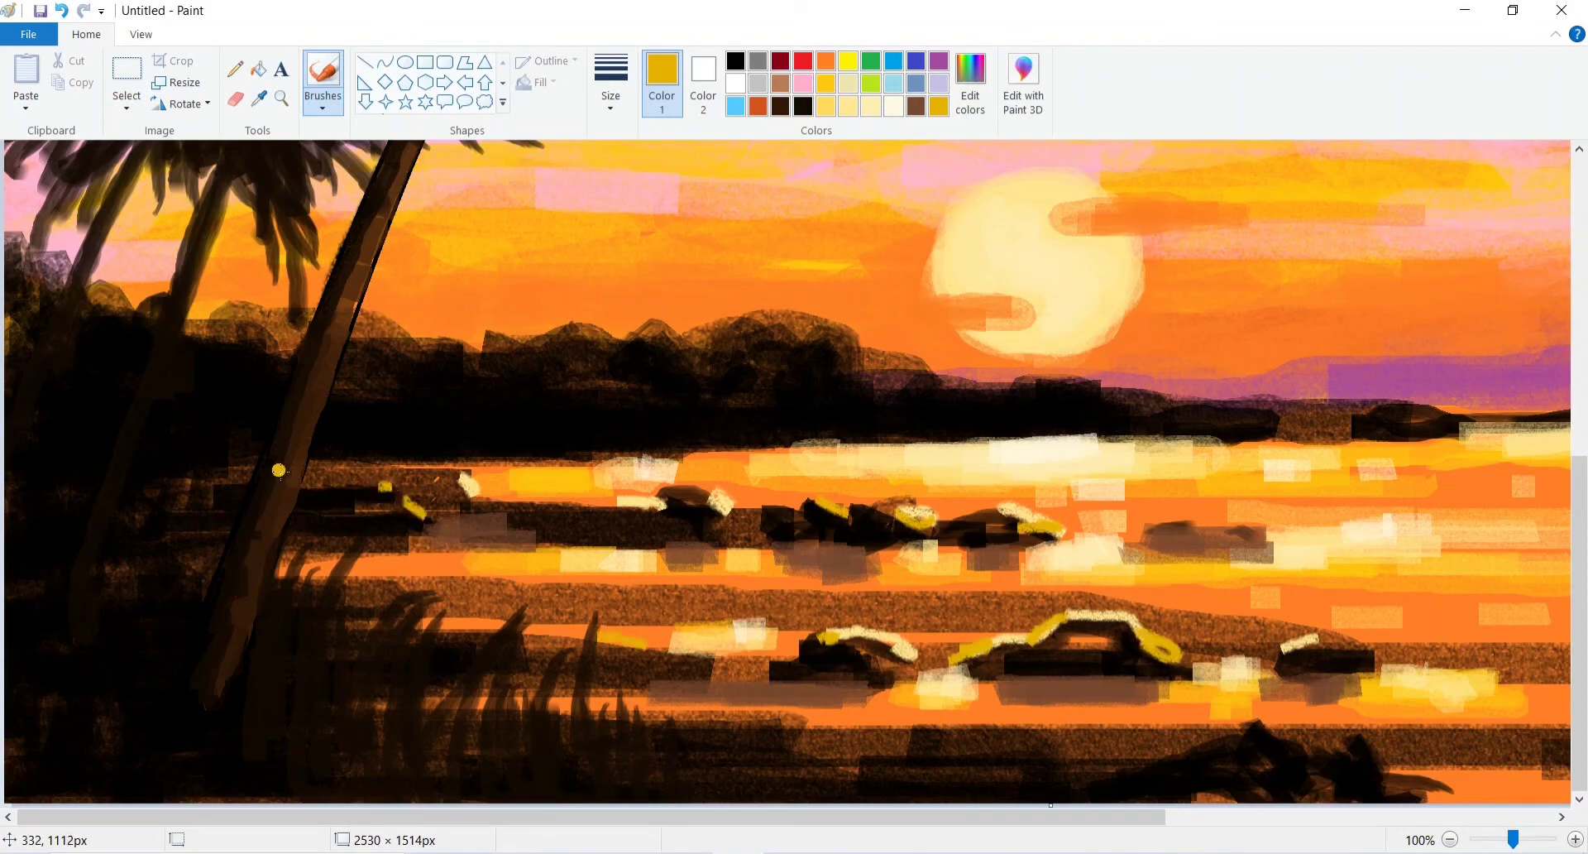
# Paint dark brown strokes over the left-hand fronds of the tall left palm with a thinner watercolour brush.
pyautogui.scroll(-1, 1032, 619)
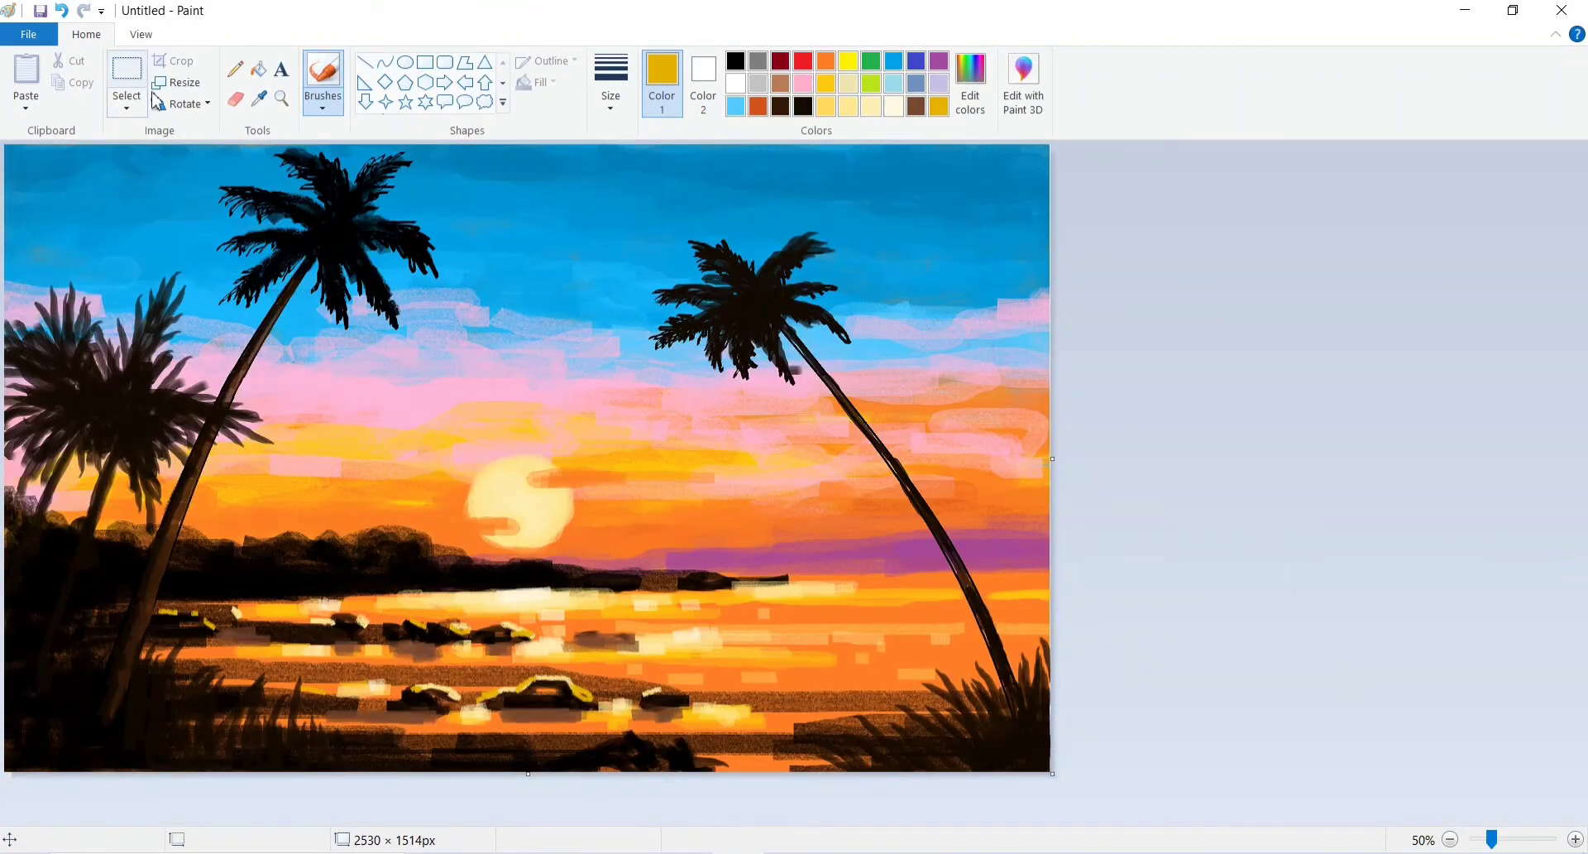
pyautogui.click(322, 98)
pyautogui.click(333, 235)
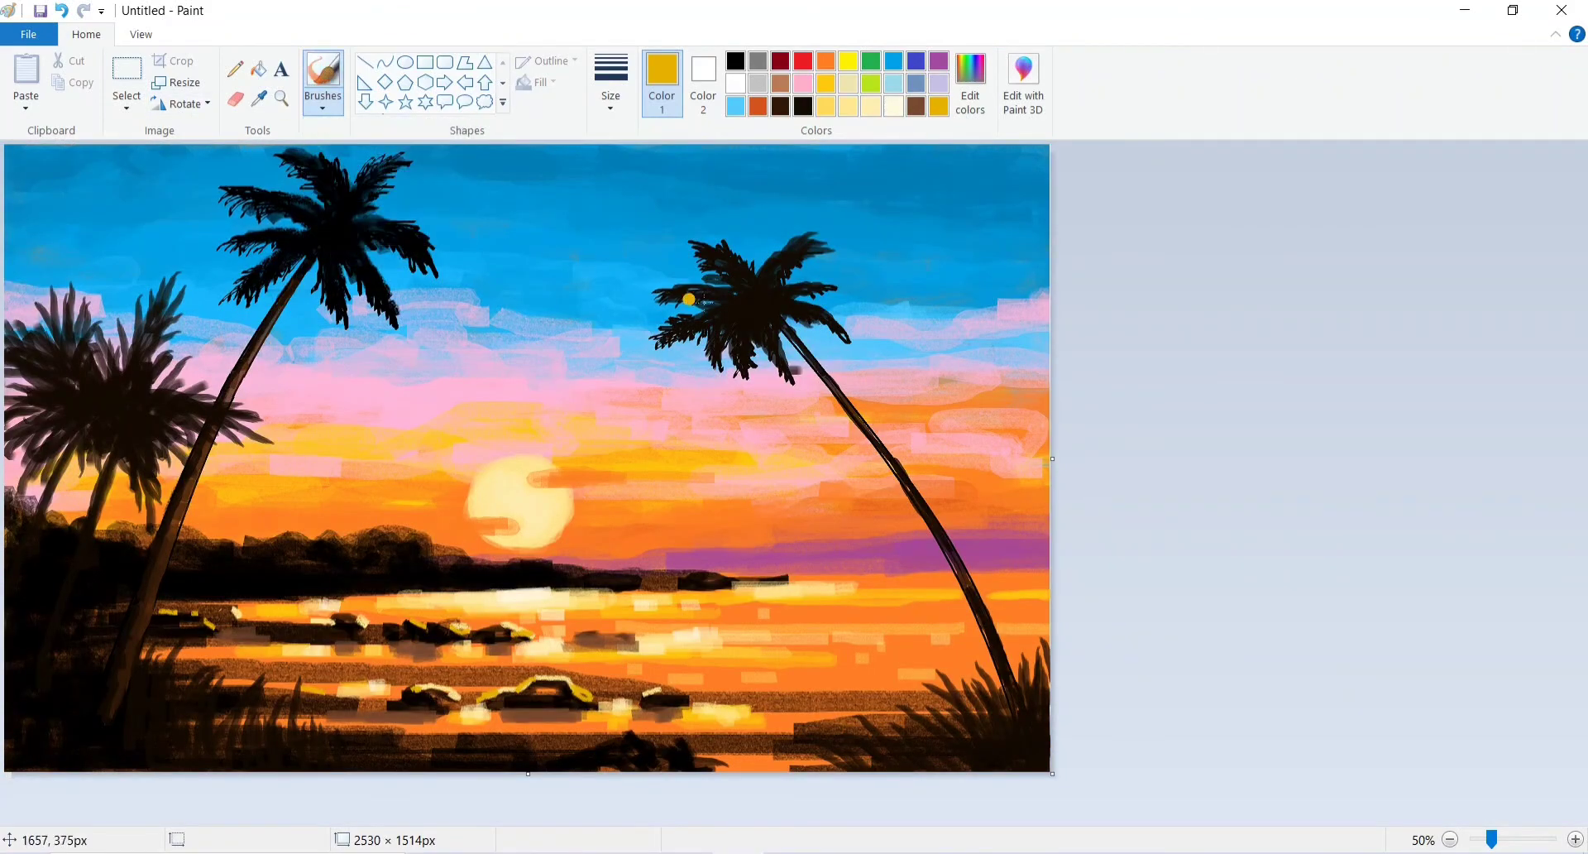
pyautogui.click(781, 105)
pyautogui.scroll(1, 790, 405)
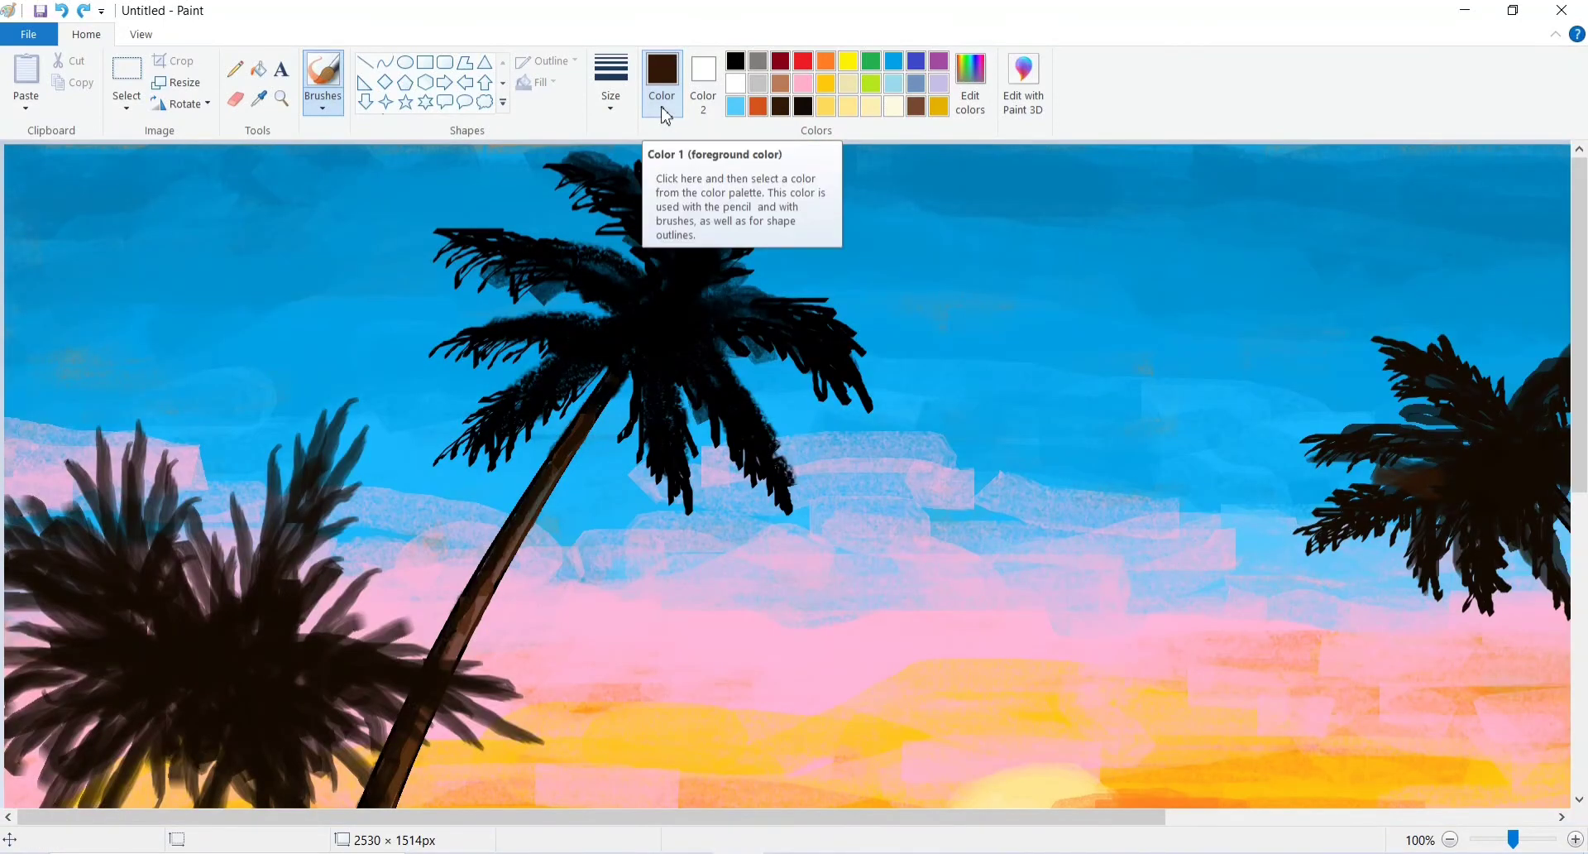
pyautogui.click(611, 82)
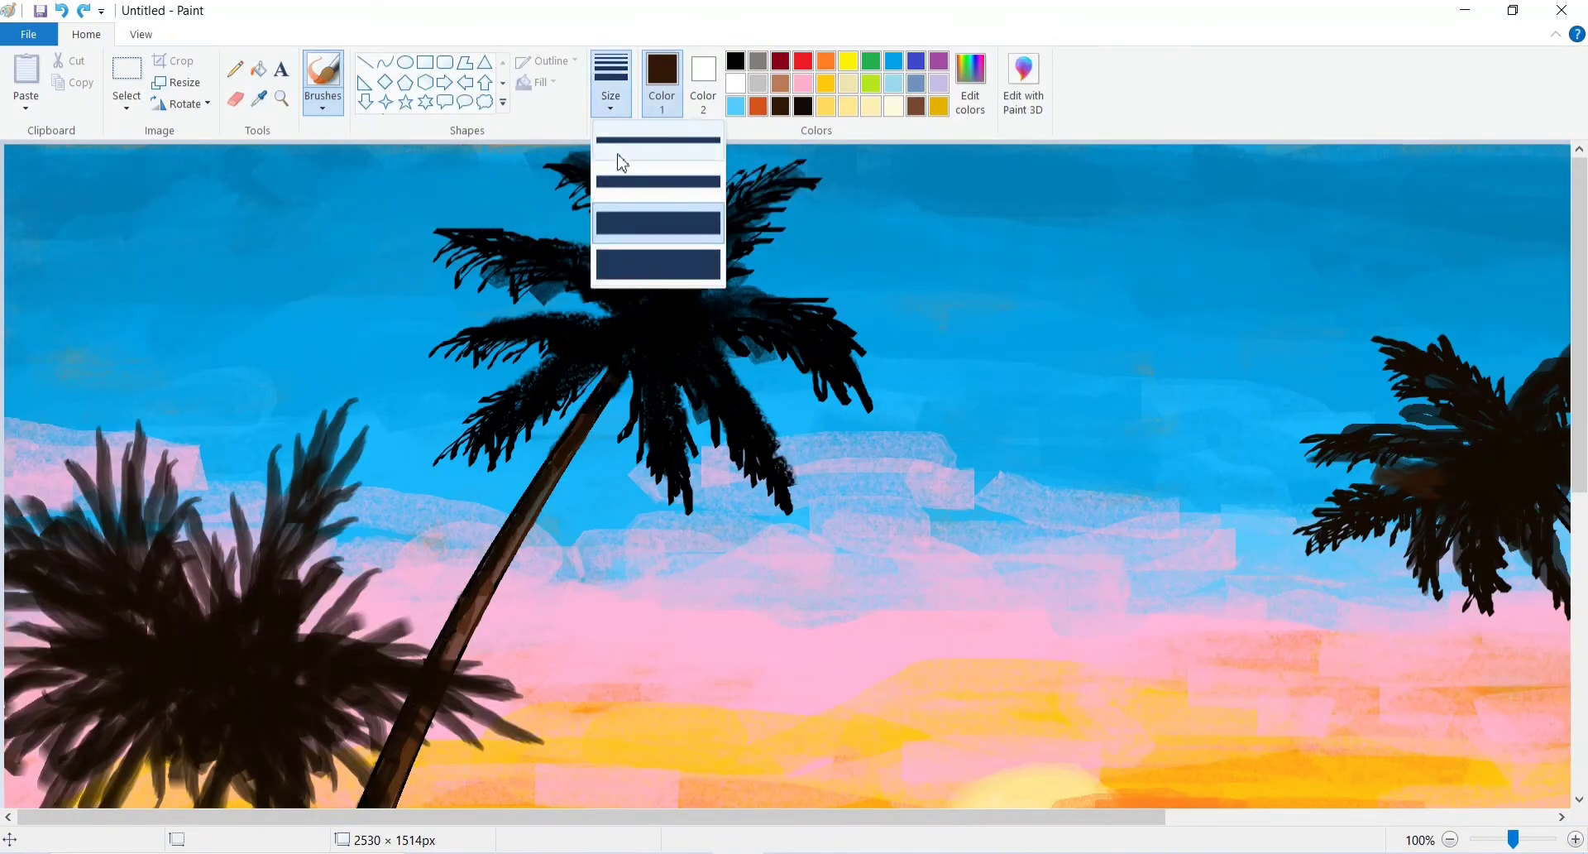
pyautogui.click(617, 161)
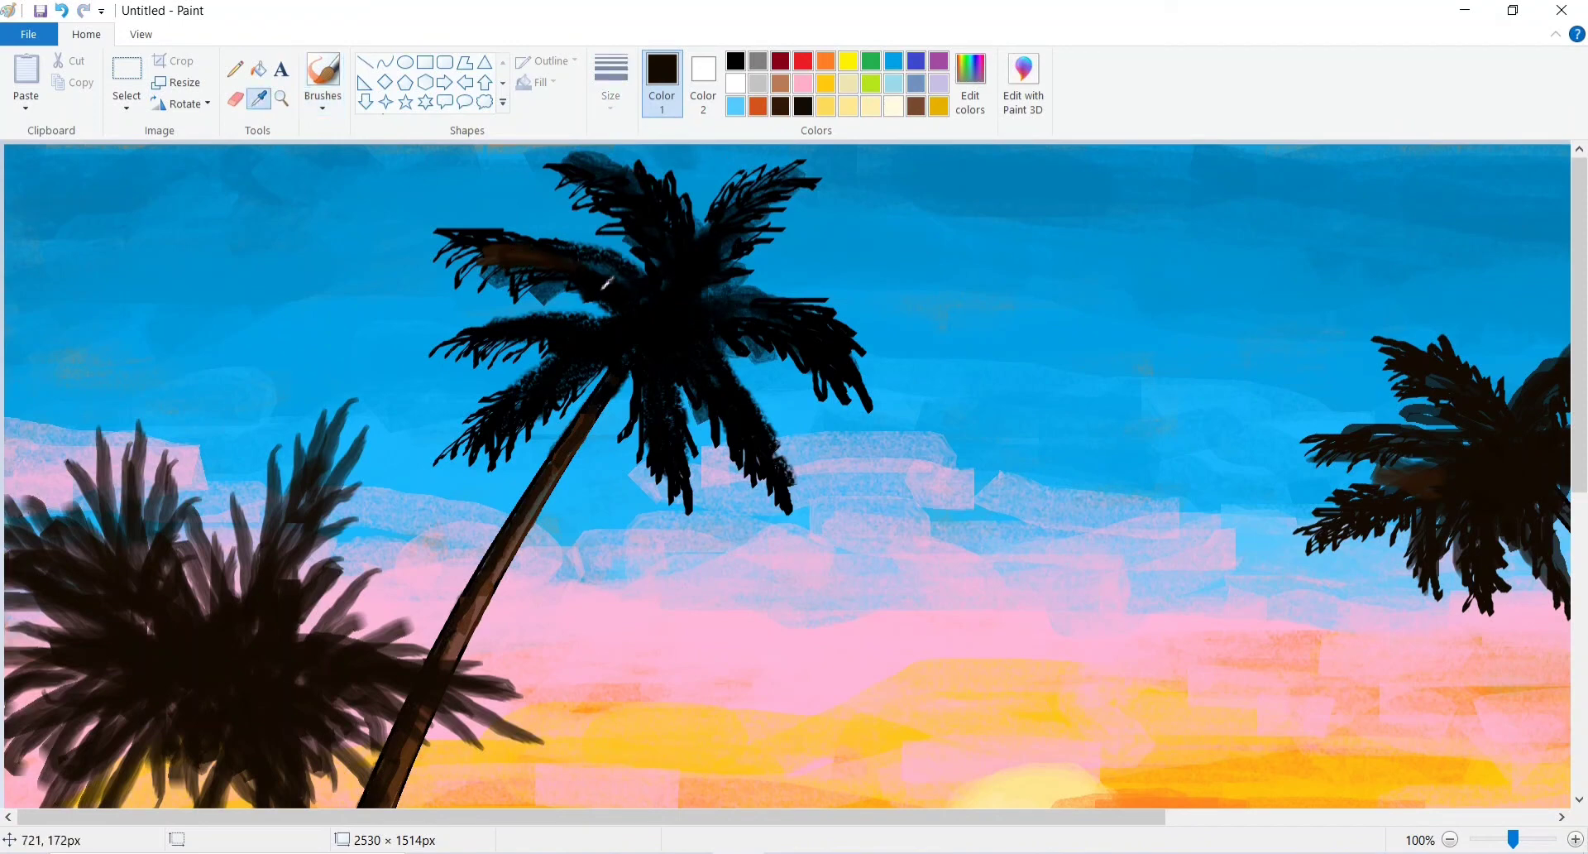
pyautogui.moveTo(503, 260)
pyautogui.mouseDown()
pyautogui.moveTo(312, 363)
pyautogui.moveTo(494, 278)
pyautogui.moveTo(537, 322)
pyautogui.moveTo(466, 347)
pyautogui.moveTo(558, 345)
pyautogui.moveTo(527, 438)
pyautogui.moveTo(453, 480)
pyautogui.mouseUp()
# Extend the tall left palm's fronds with thin tapered black strokes at their tips and edges.
pyautogui.click(322, 106)
pyautogui.click(389, 182)
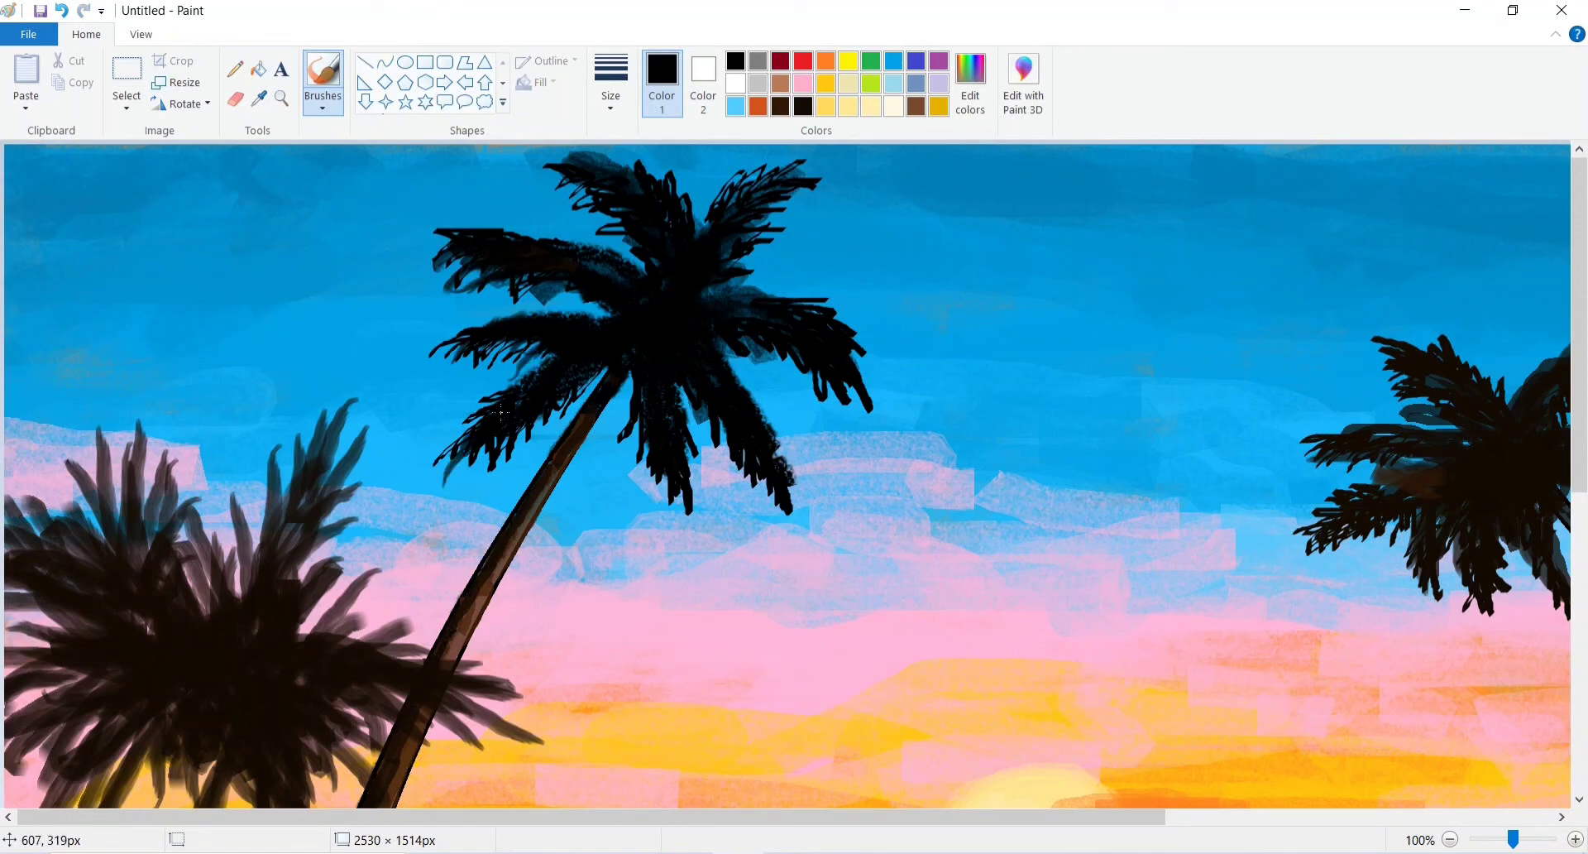
pyautogui.moveTo(643, 478); pyautogui.dragTo(678, 506)
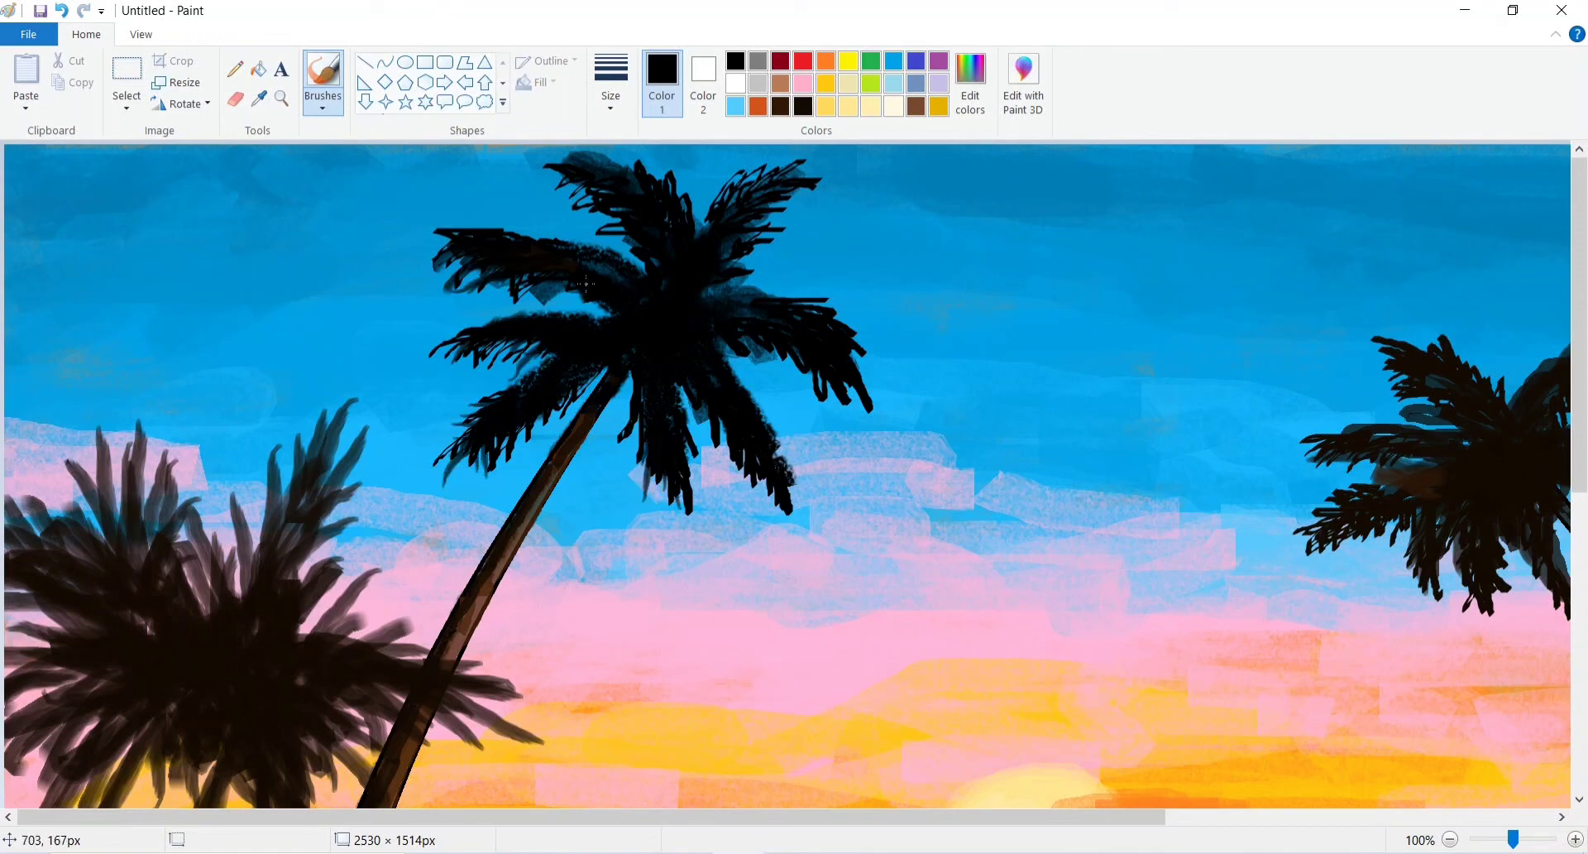
pyautogui.moveTo(496, 281)
pyautogui.mouseDown()
pyautogui.moveTo(418, 244)
pyautogui.moveTo(471, 288)
pyautogui.mouseUp()
pyautogui.moveTo(753, 197)
pyautogui.mouseDown()
pyautogui.moveTo(825, 213)
pyautogui.moveTo(749, 224)
pyautogui.mouseUp()
pyautogui.moveTo(791, 233); pyautogui.dragTo(752, 240)
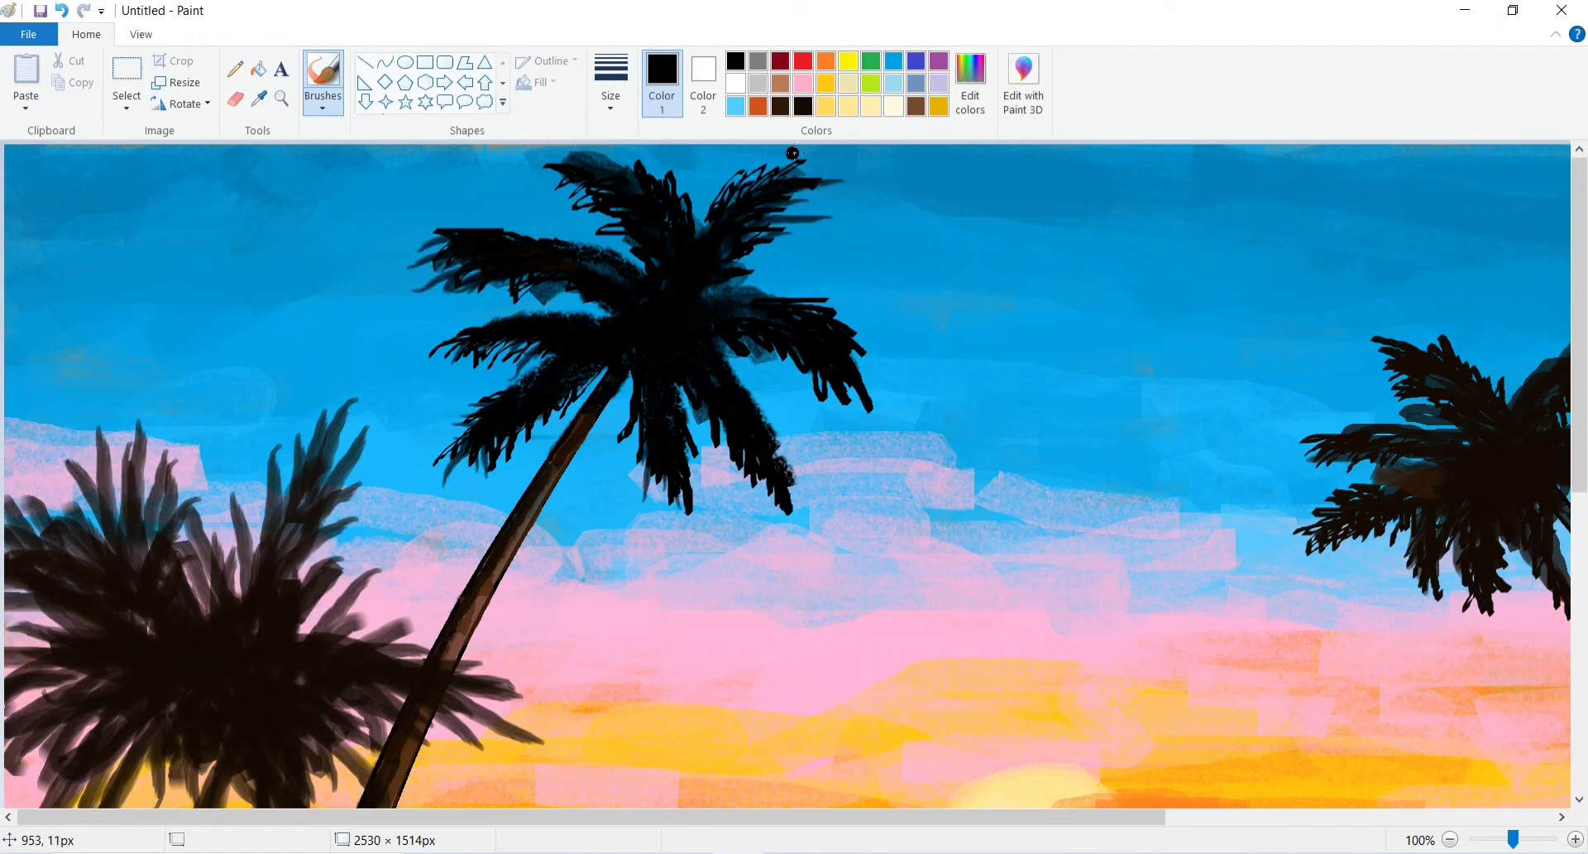
pyautogui.moveTo(798, 149); pyautogui.dragTo(734, 202)
pyautogui.moveTo(712, 201); pyautogui.dragTo(695, 240)
pyautogui.moveTo(867, 338)
pyautogui.mouseDown()
pyautogui.moveTo(730, 281)
pyautogui.moveTo(844, 323)
pyautogui.mouseUp()
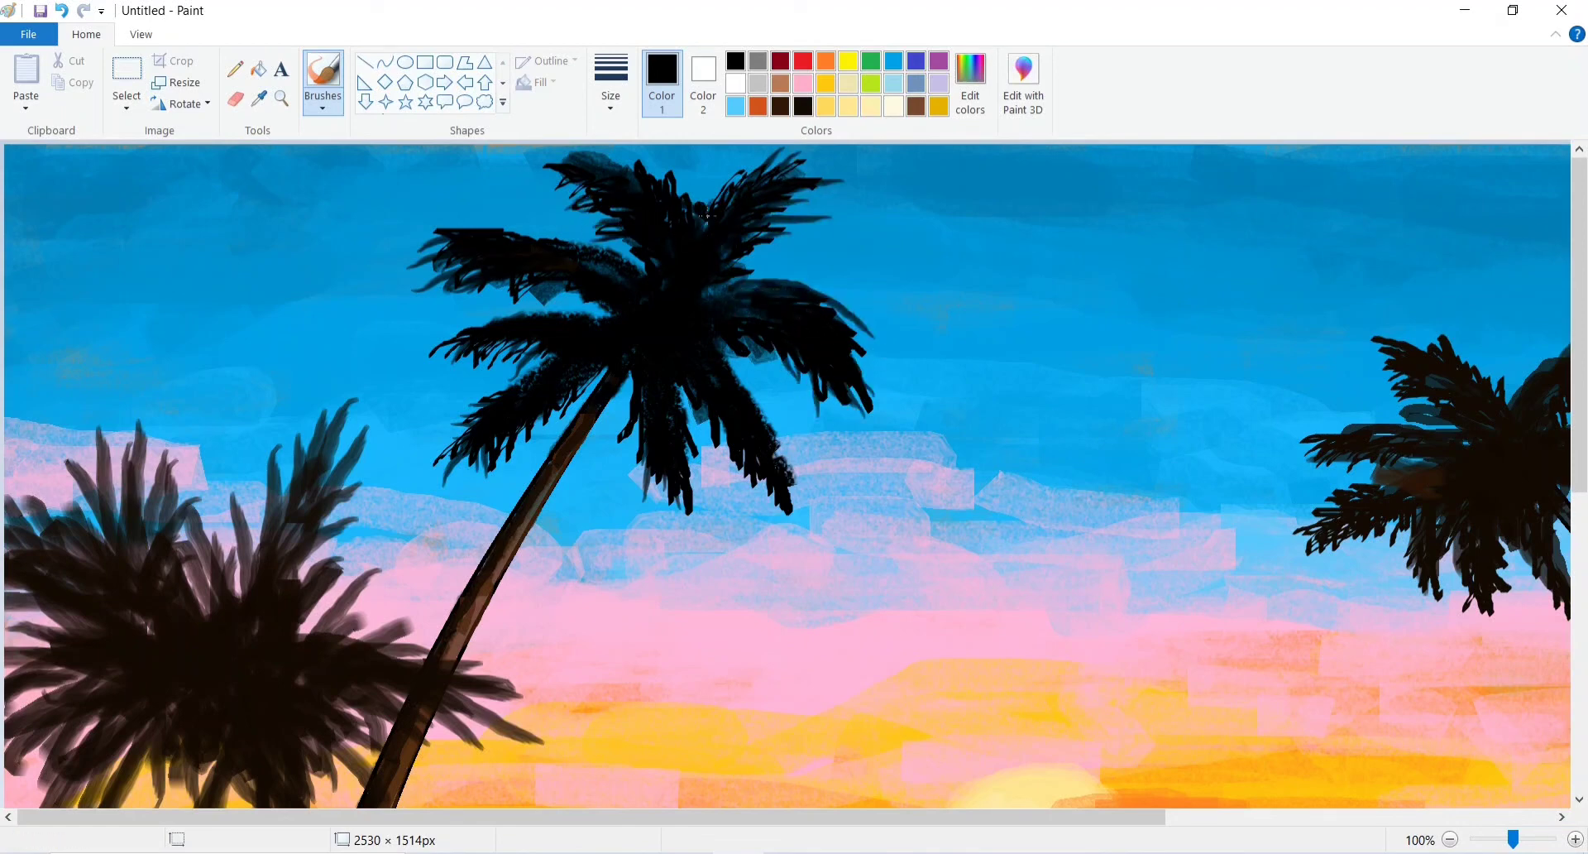
# Extend the right palm's fronds with thin curved black leaf strokes and touch up the tall left palm's right-hand fronds.
pyautogui.keyDown('ctrl'); pyautogui.scroll(-3, 922, 326); pyautogui.keyUp('ctrl')
pyautogui.keyDown('ctrl'); pyautogui.scroll(3, 1174, 765); pyautogui.keyUp('ctrl')
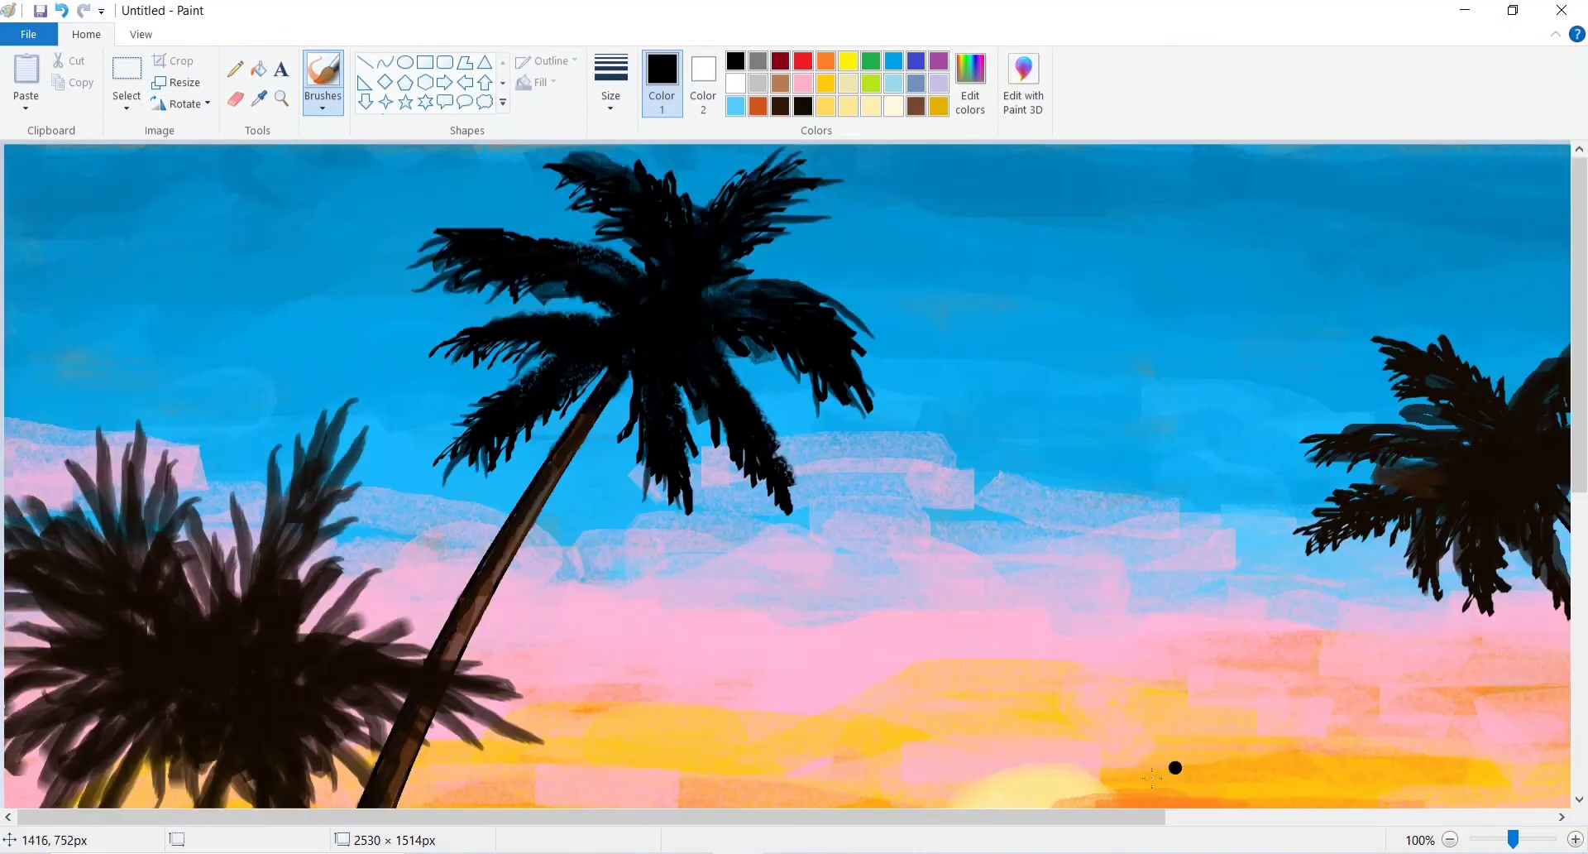
pyautogui.hscroll(5, 933, 549)
pyautogui.moveTo(960, 507)
pyautogui.mouseDown()
pyautogui.moveTo(931, 571)
pyautogui.moveTo(910, 579)
pyautogui.moveTo(913, 534)
pyautogui.mouseUp()
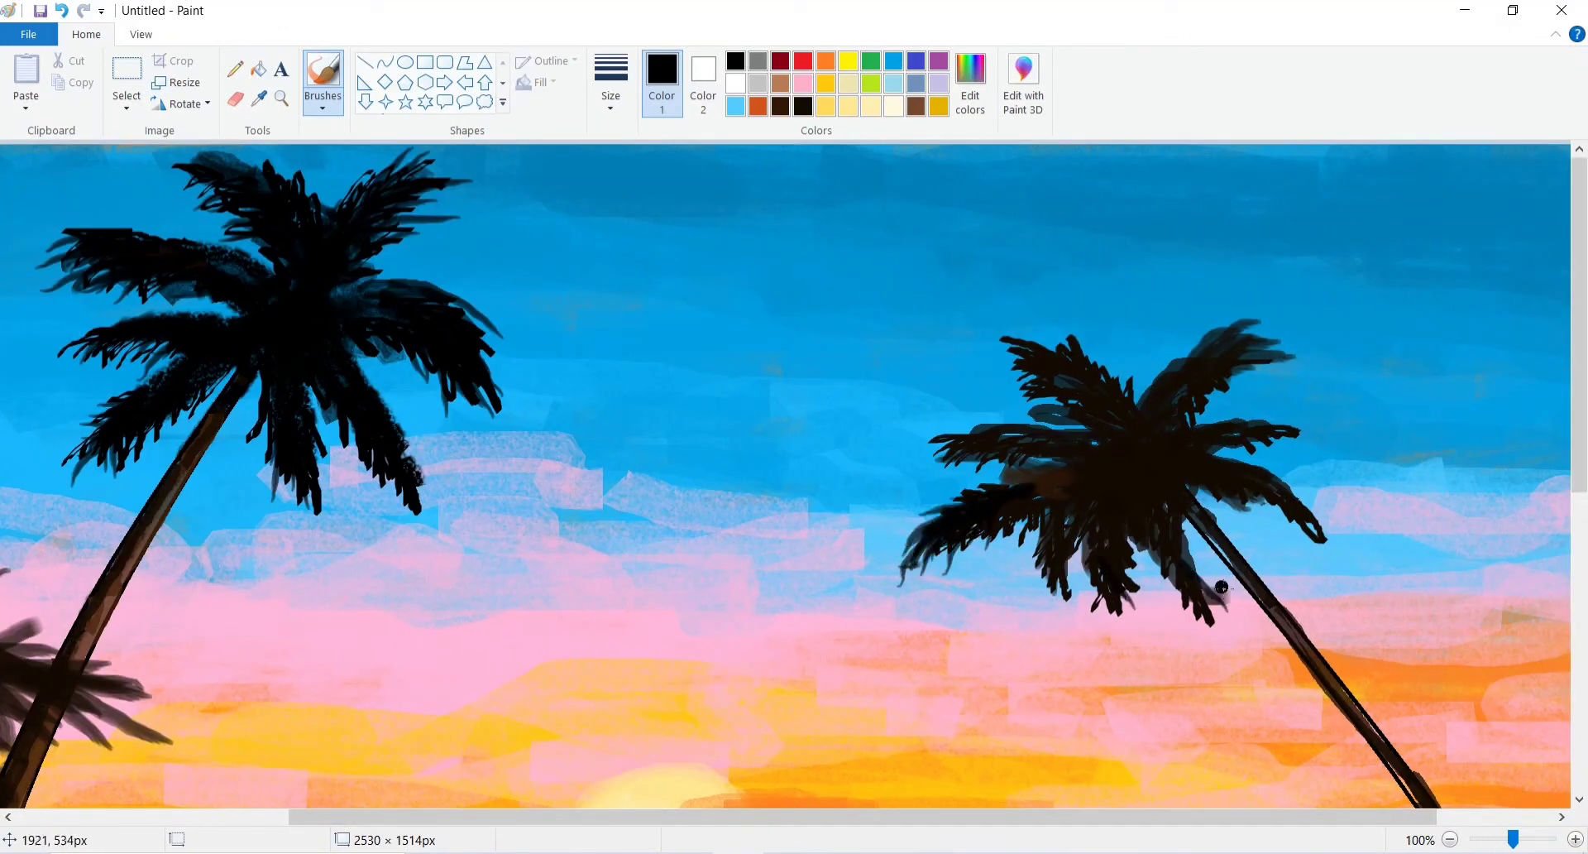
pyautogui.moveTo(1184, 531); pyautogui.dragTo(1225, 592)
pyautogui.moveTo(1230, 499); pyautogui.dragTo(1258, 503)
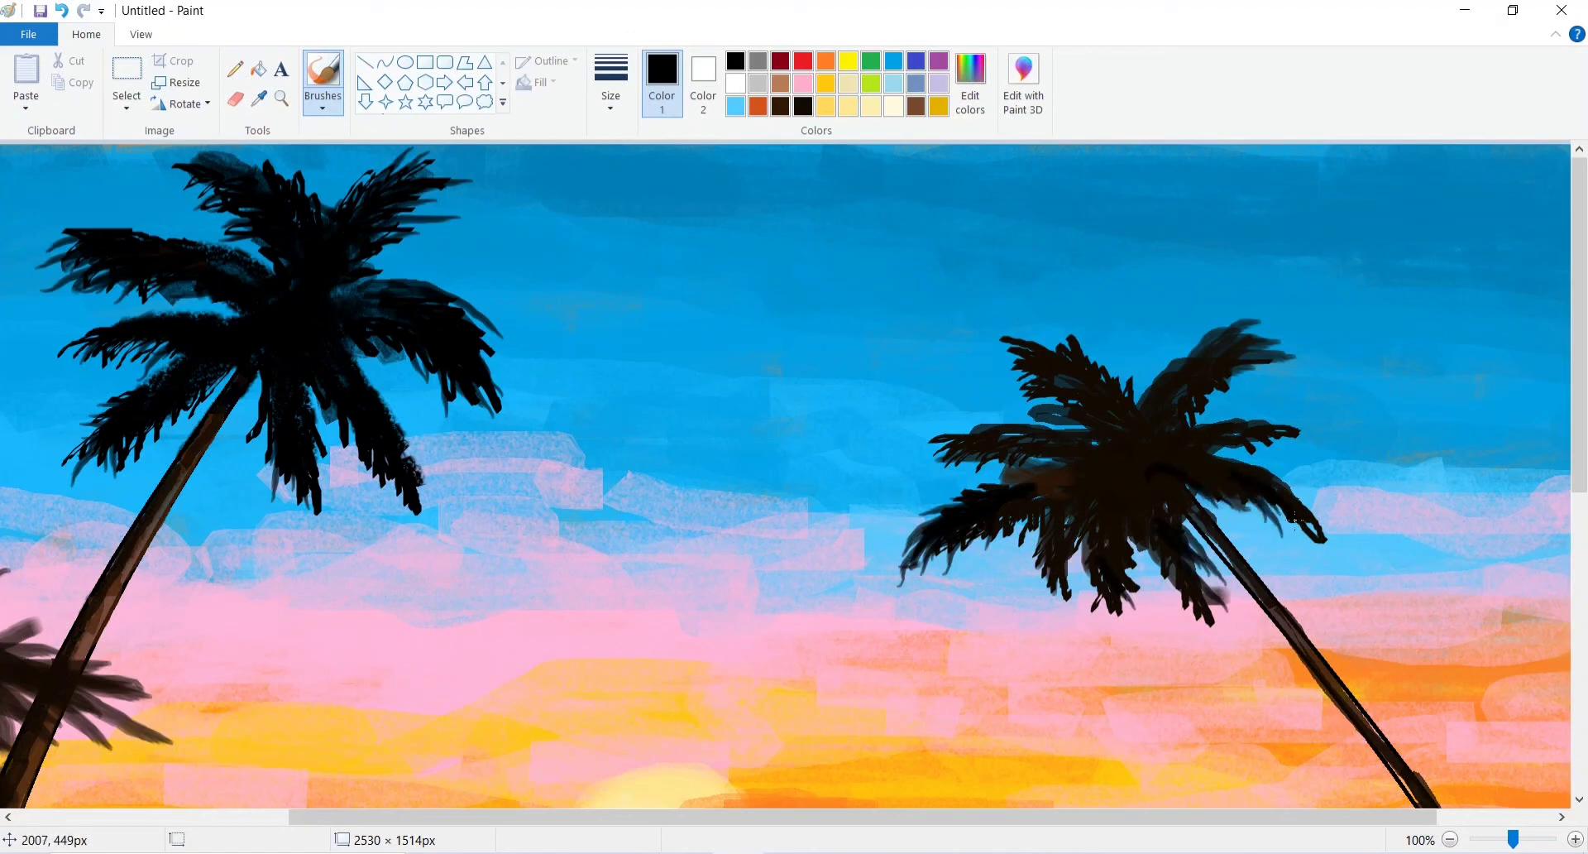
pyautogui.moveTo(912, 470)
pyautogui.mouseDown()
pyautogui.moveTo(1022, 431)
pyautogui.moveTo(1100, 472)
pyautogui.mouseUp()
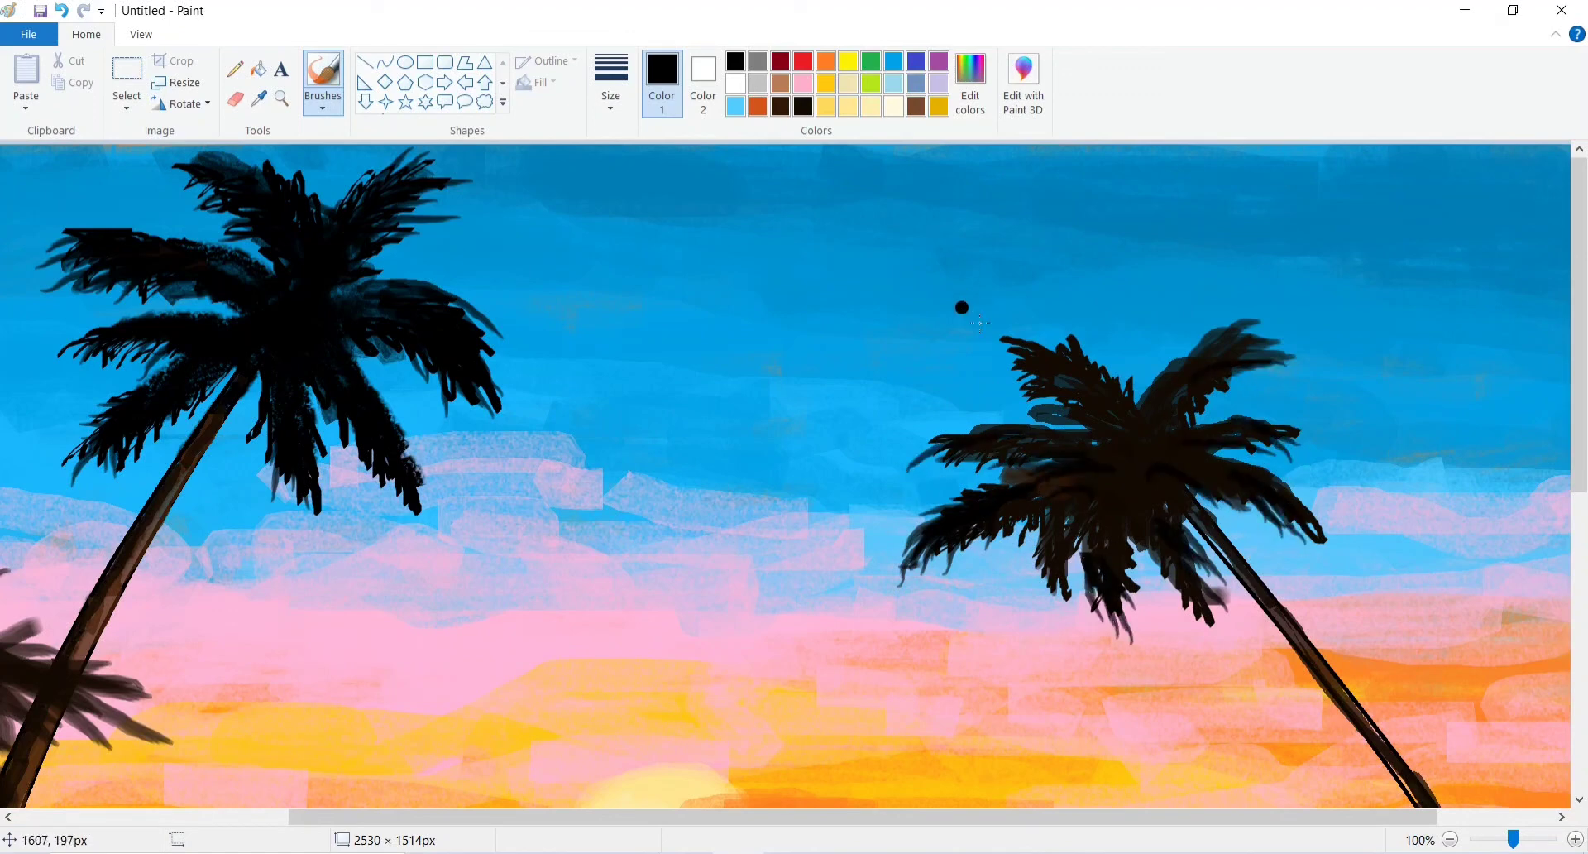
pyautogui.moveTo(974, 356)
pyautogui.mouseDown()
pyautogui.moveTo(1026, 358)
pyautogui.moveTo(976, 340)
pyautogui.moveTo(1043, 309)
pyautogui.moveTo(1043, 341)
pyautogui.moveTo(1076, 368)
pyautogui.moveTo(1087, 353)
pyautogui.moveTo(1222, 374)
pyautogui.moveTo(1327, 453)
pyautogui.moveTo(1237, 418)
pyautogui.moveTo(910, 591)
pyautogui.moveTo(1084, 589)
pyautogui.mouseUp()
pyautogui.moveTo(373, 157)
pyautogui.mouseDown()
pyautogui.moveTo(329, 202)
pyautogui.moveTo(303, 185)
pyautogui.moveTo(380, 269)
pyautogui.mouseUp()
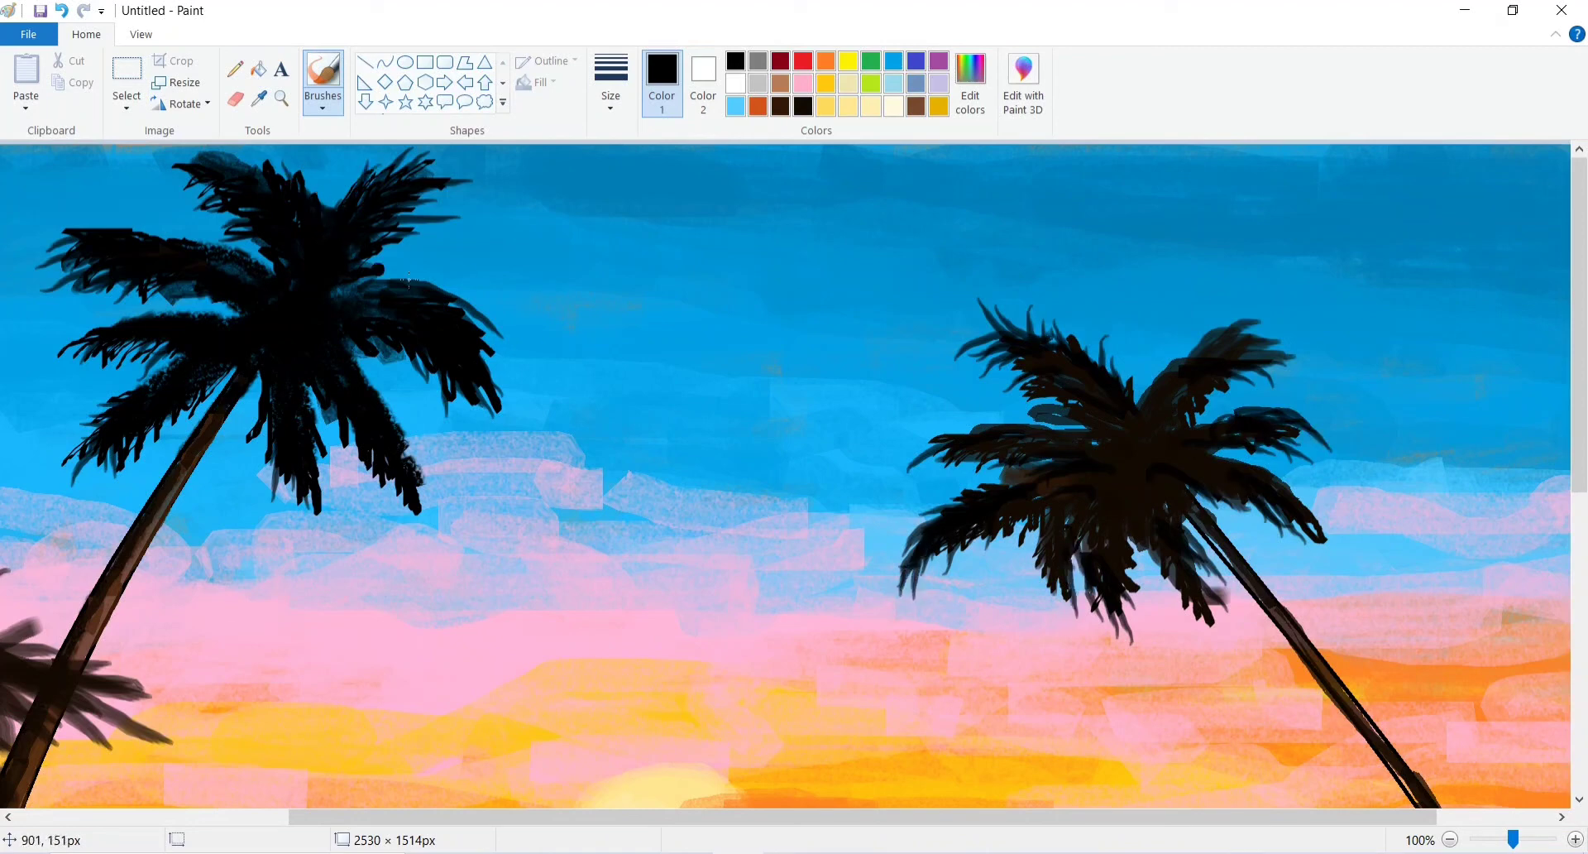
# Paint more black grass and undergrowth along the right and left foreground, undoing the trial stroke in the sky beside the right palm.
pyautogui.keyDown('ctrl'); pyautogui.scroll(-1, 649, 451); pyautogui.keyUp('ctrl')
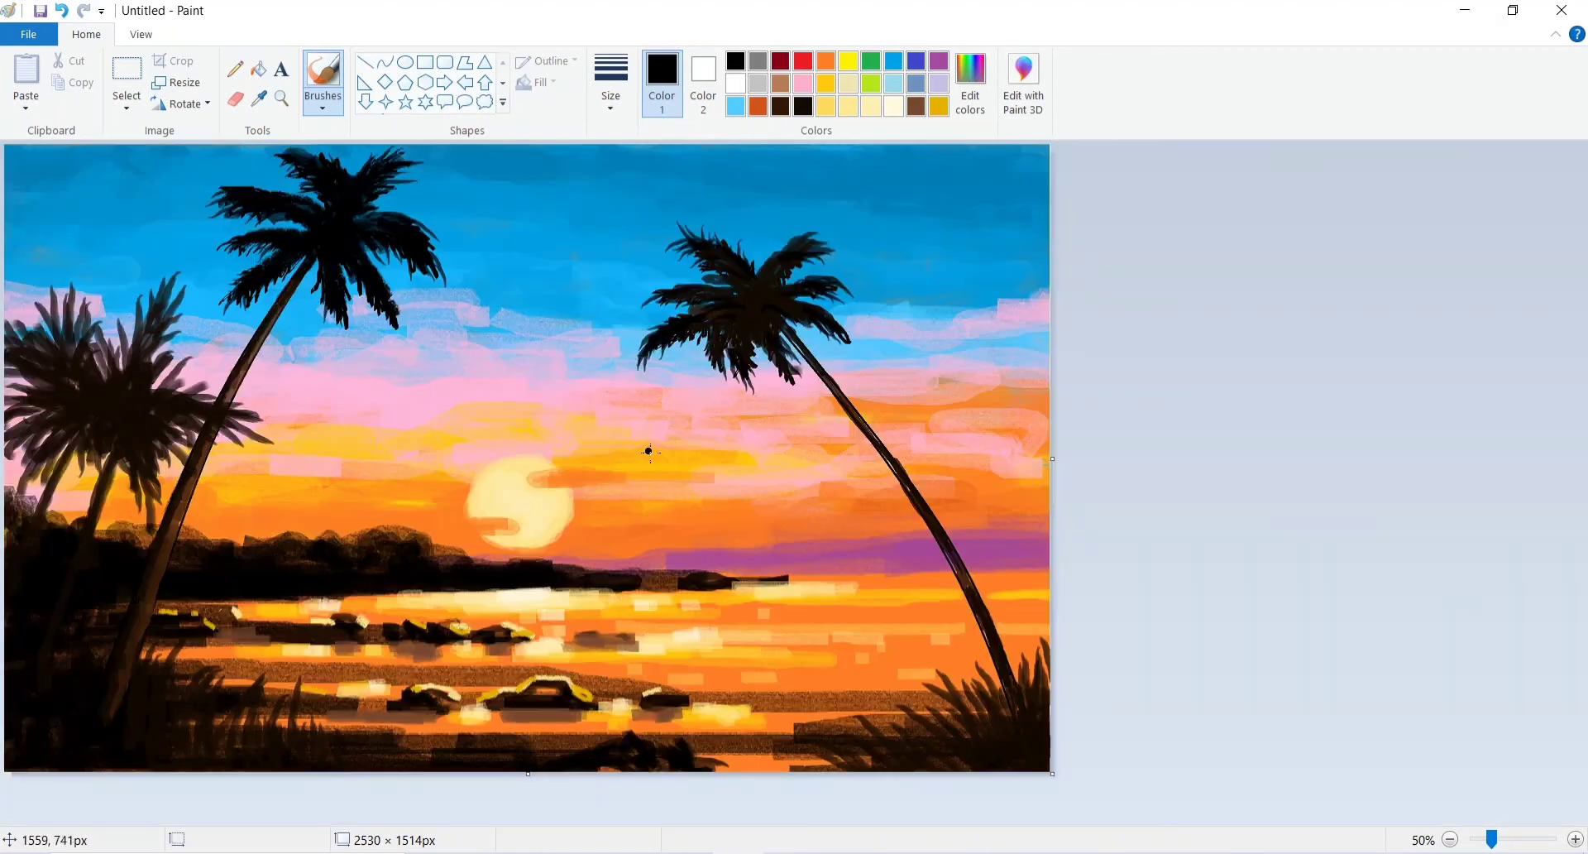
pyautogui.click(322, 106)
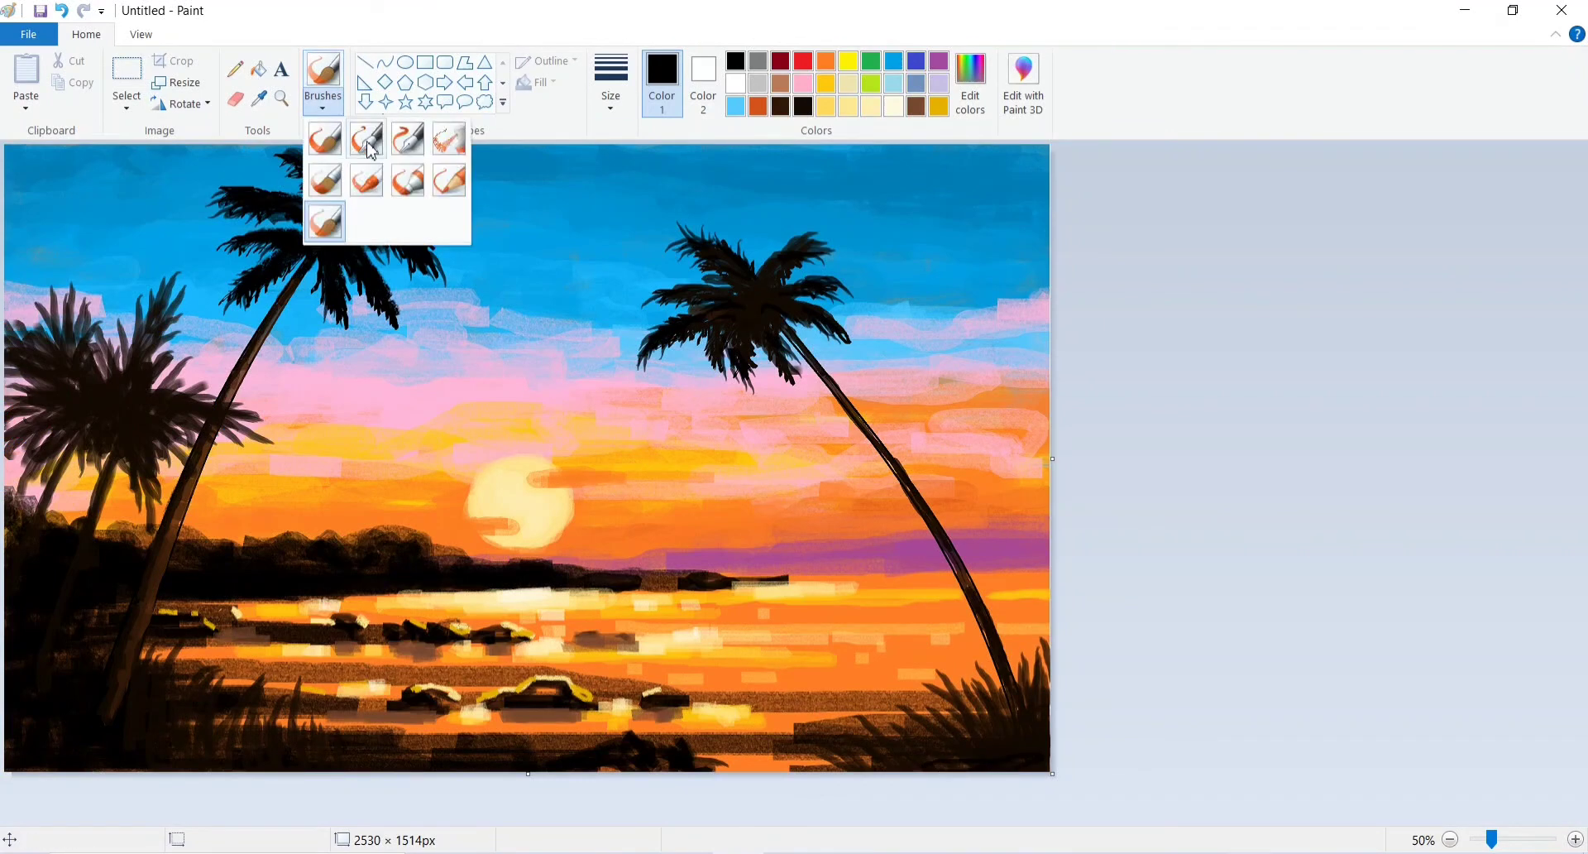
pyautogui.click(913, 755)
pyautogui.moveTo(913, 754); pyautogui.dragTo(879, 729)
pyautogui.moveTo(781, 501); pyautogui.dragTo(821, 563)
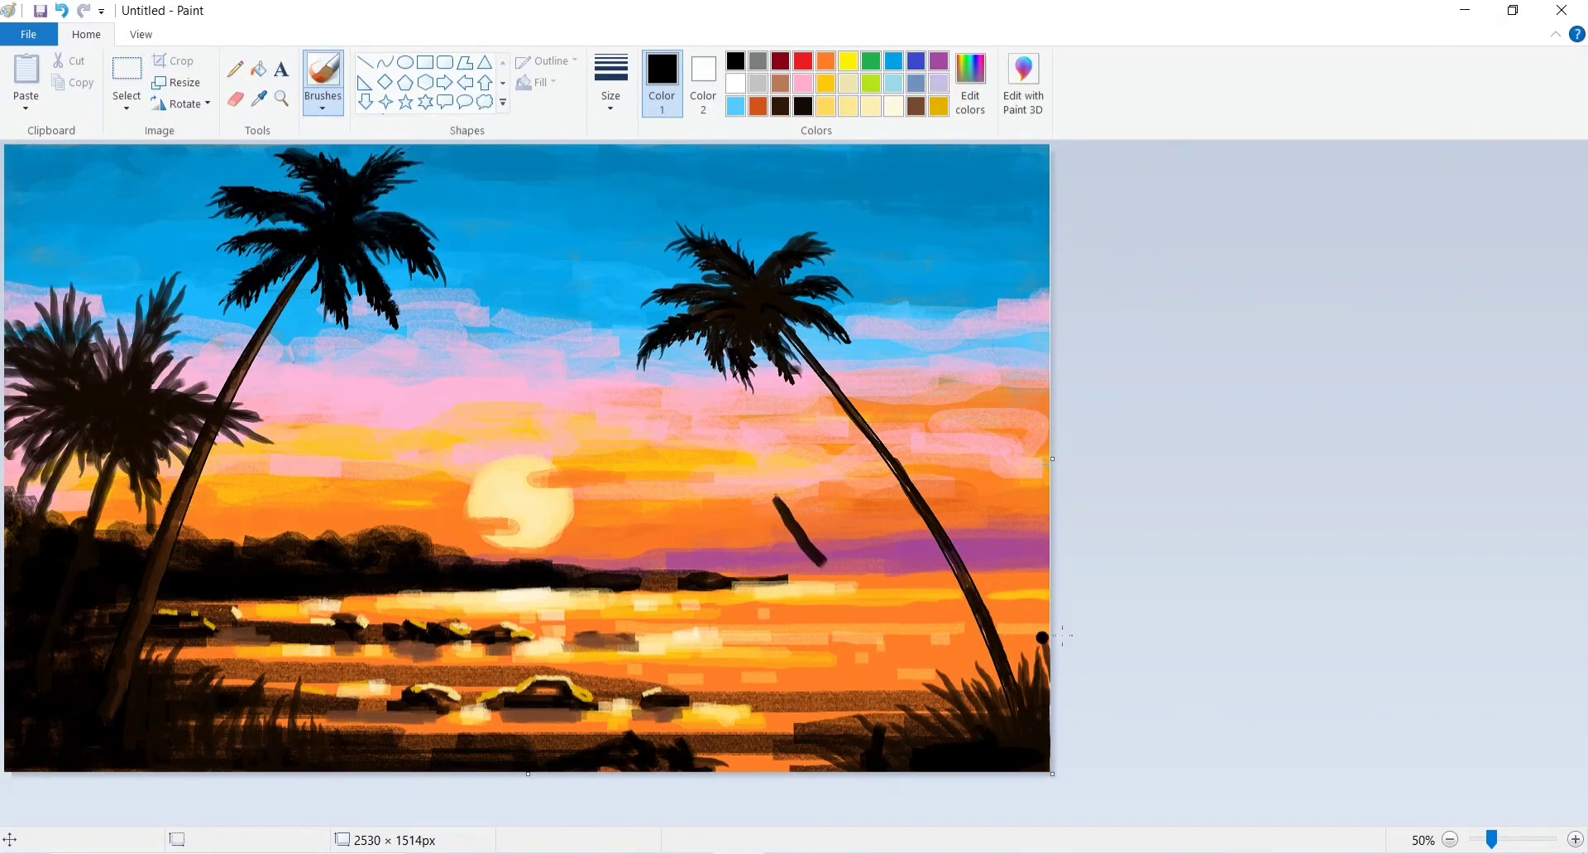
pyautogui.hotkey('ctrl', 'z')
pyautogui.moveTo(477, 742)
pyautogui.mouseDown()
pyautogui.moveTo(263, 742)
pyautogui.moveTo(121, 768)
pyautogui.mouseUp()
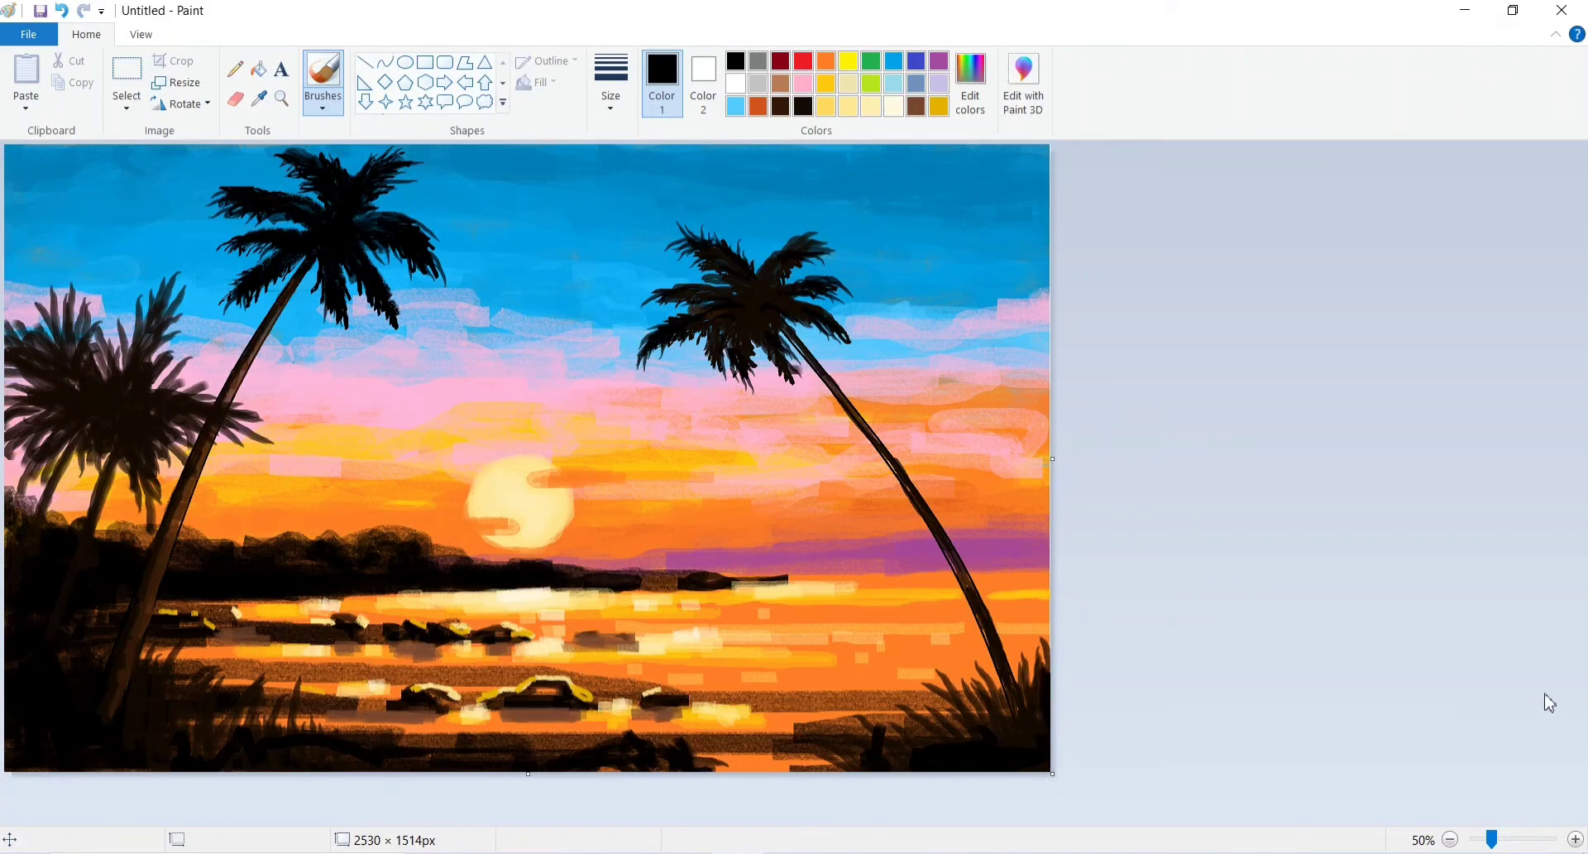
# Darken the right palm's trunk with long black strokes from below the fronds down to the foreground grass.
pyautogui.keyDown('ctrl'); pyautogui.scroll(1, 1550, 703); pyautogui.keyUp('ctrl')
pyautogui.hscroll(5, 794, 471)
pyautogui.scroll(-2, 794, 471)
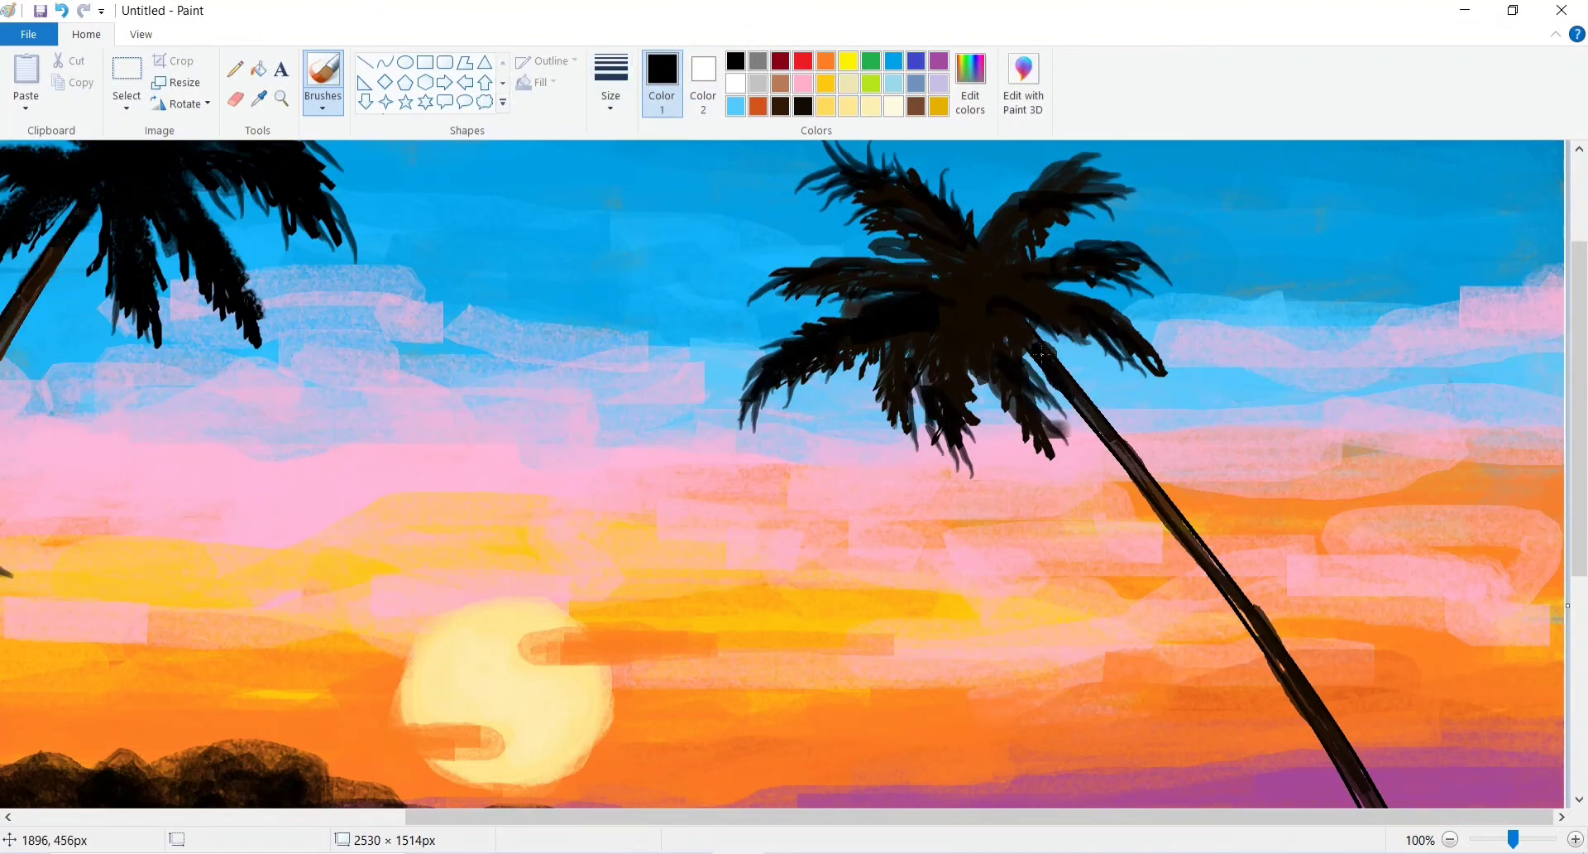
pyautogui.moveTo(1094, 432)
pyautogui.mouseDown()
pyautogui.moveTo(1191, 520)
pyautogui.moveTo(1252, 623)
pyautogui.mouseUp()
pyautogui.hotkey('ctrl', 'z')
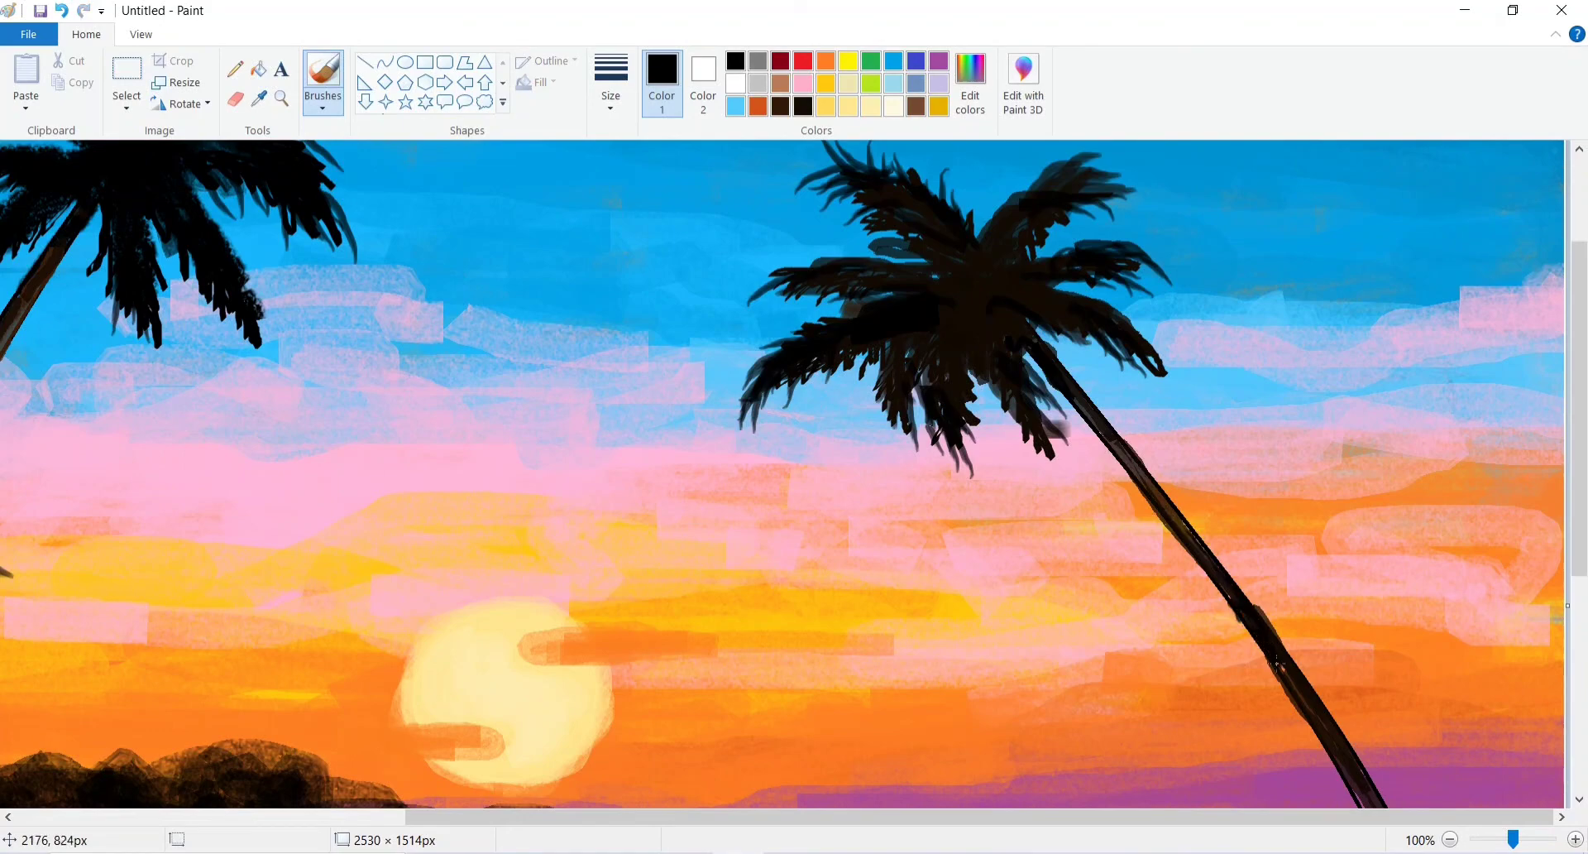
pyautogui.keyDown('ctrl'); pyautogui.scroll(-2, 1279, 662); pyautogui.keyUp('ctrl')
pyautogui.keyDown('ctrl'); pyautogui.scroll(2, 1181, 638); pyautogui.keyUp('ctrl')
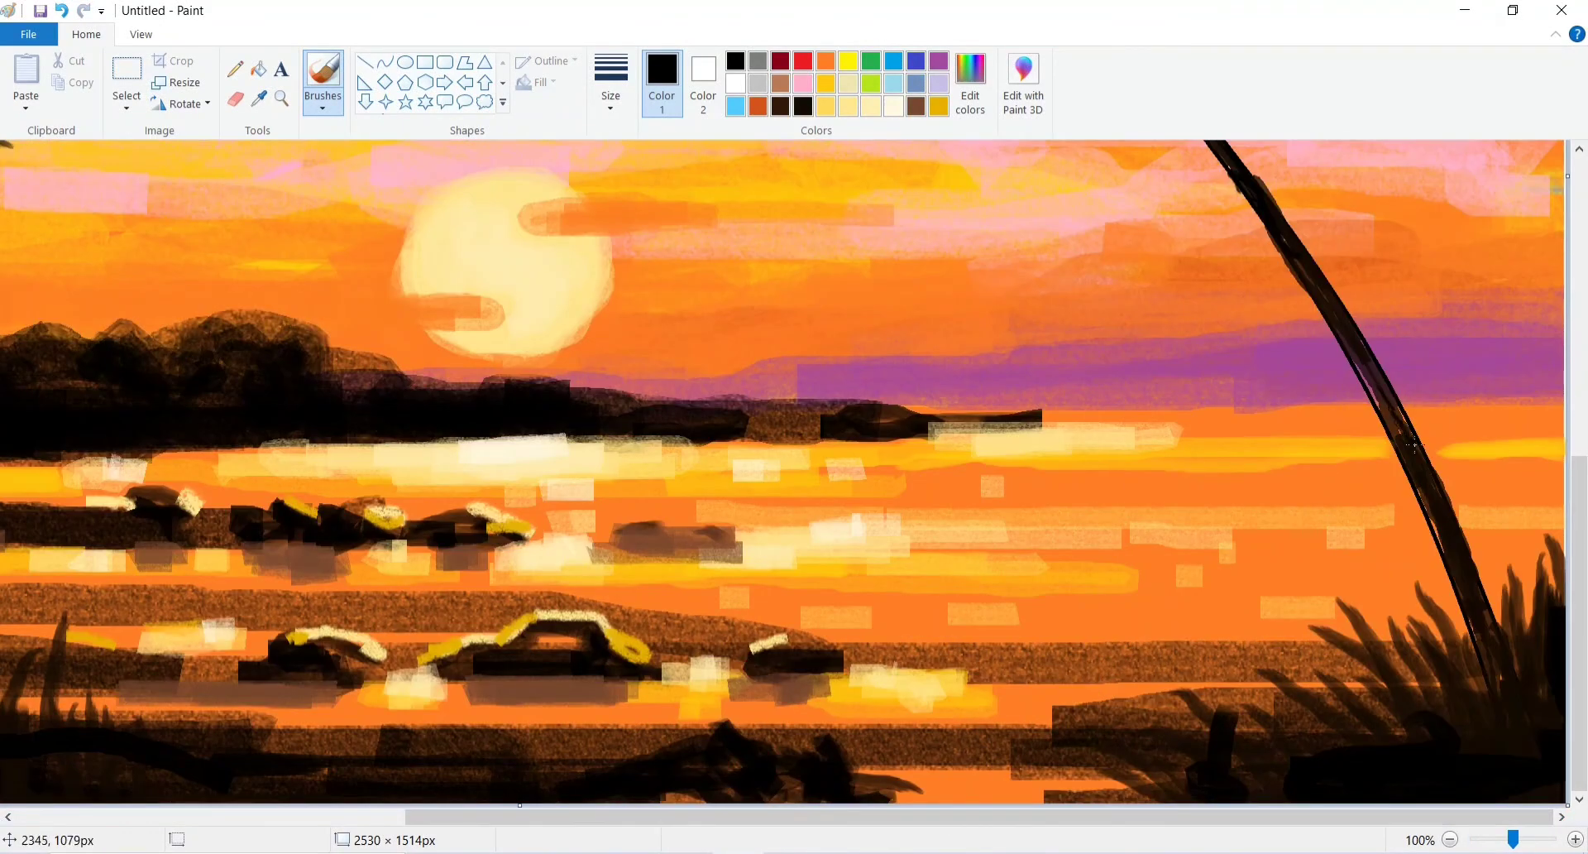
pyautogui.moveTo(1359, 347); pyautogui.dragTo(1511, 701)
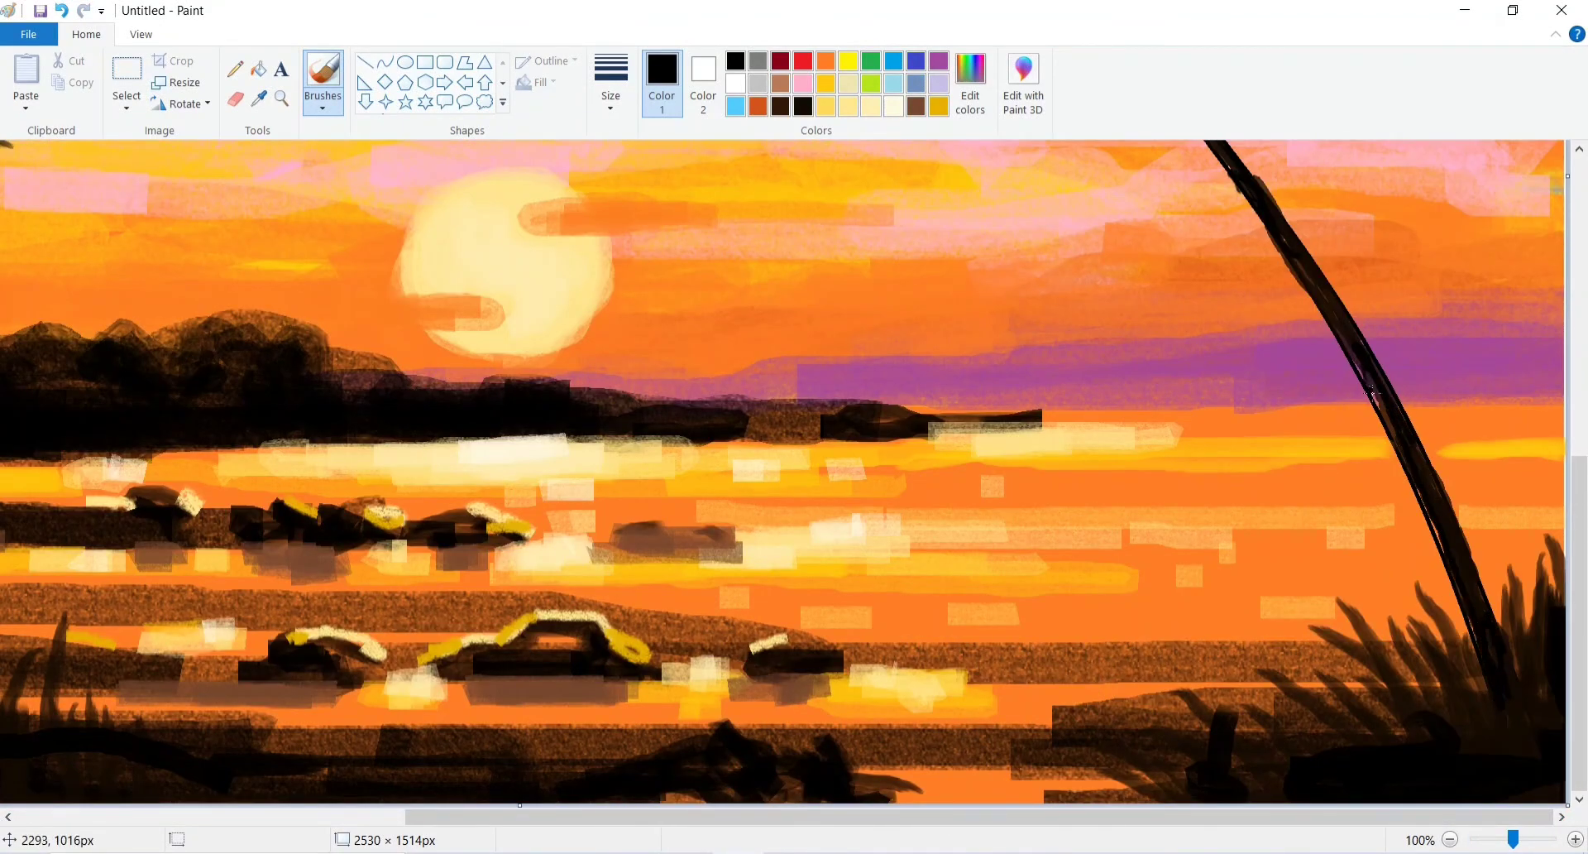
pyautogui.keyDown('ctrl'); pyautogui.scroll(-1, 1122, 583); pyautogui.keyUp('ctrl')
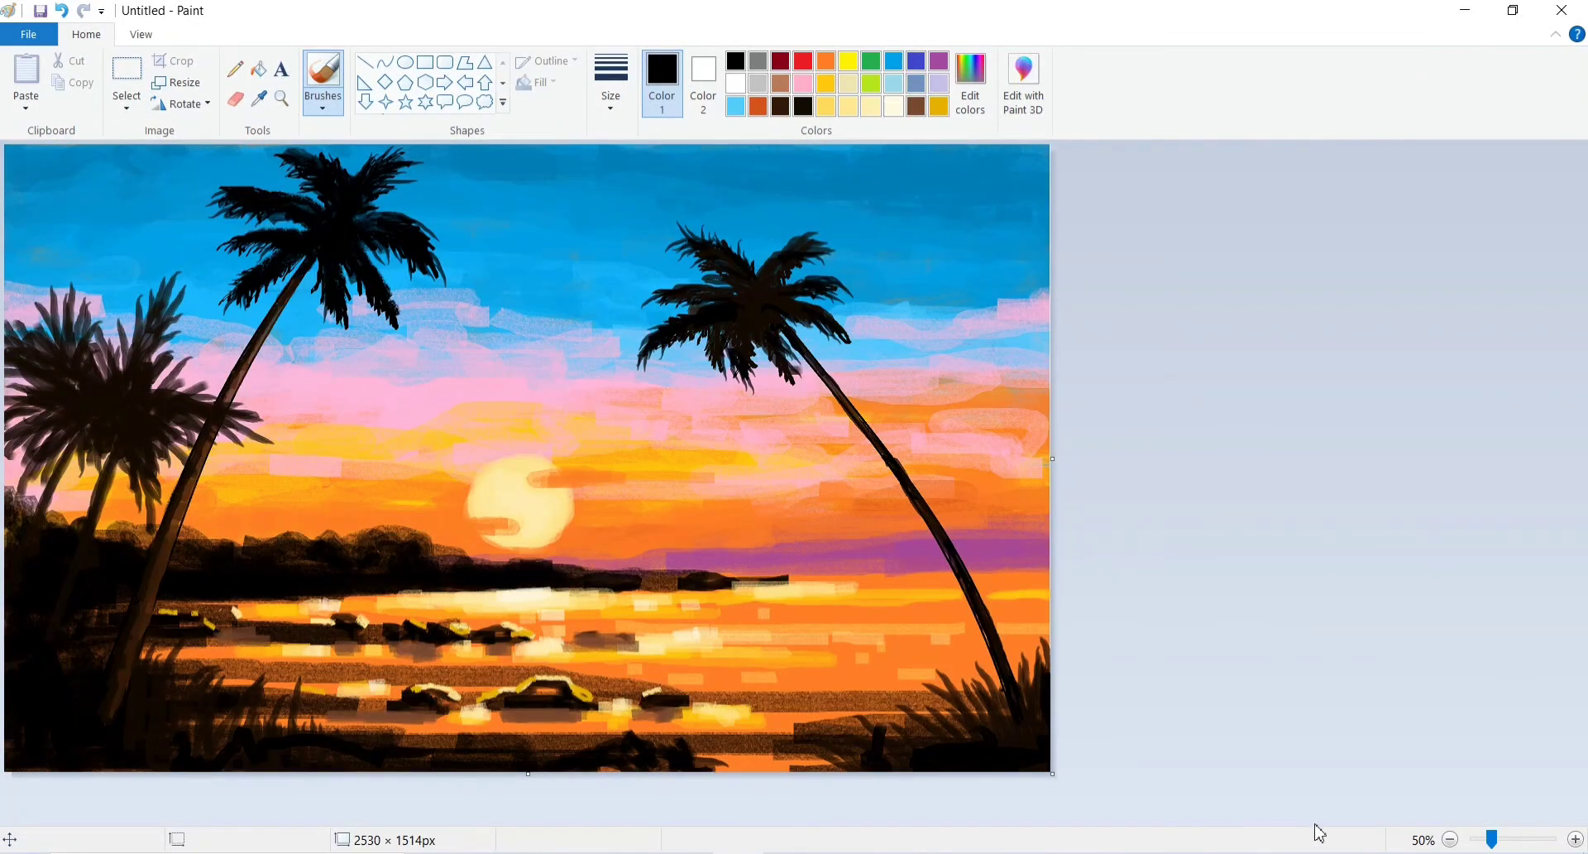
# Start saving the painting as a new PNG file in the Digital Works folder inside Documents.
pyautogui.click(29, 34)
pyautogui.click(60, 160)
pyautogui.click(438, 288)
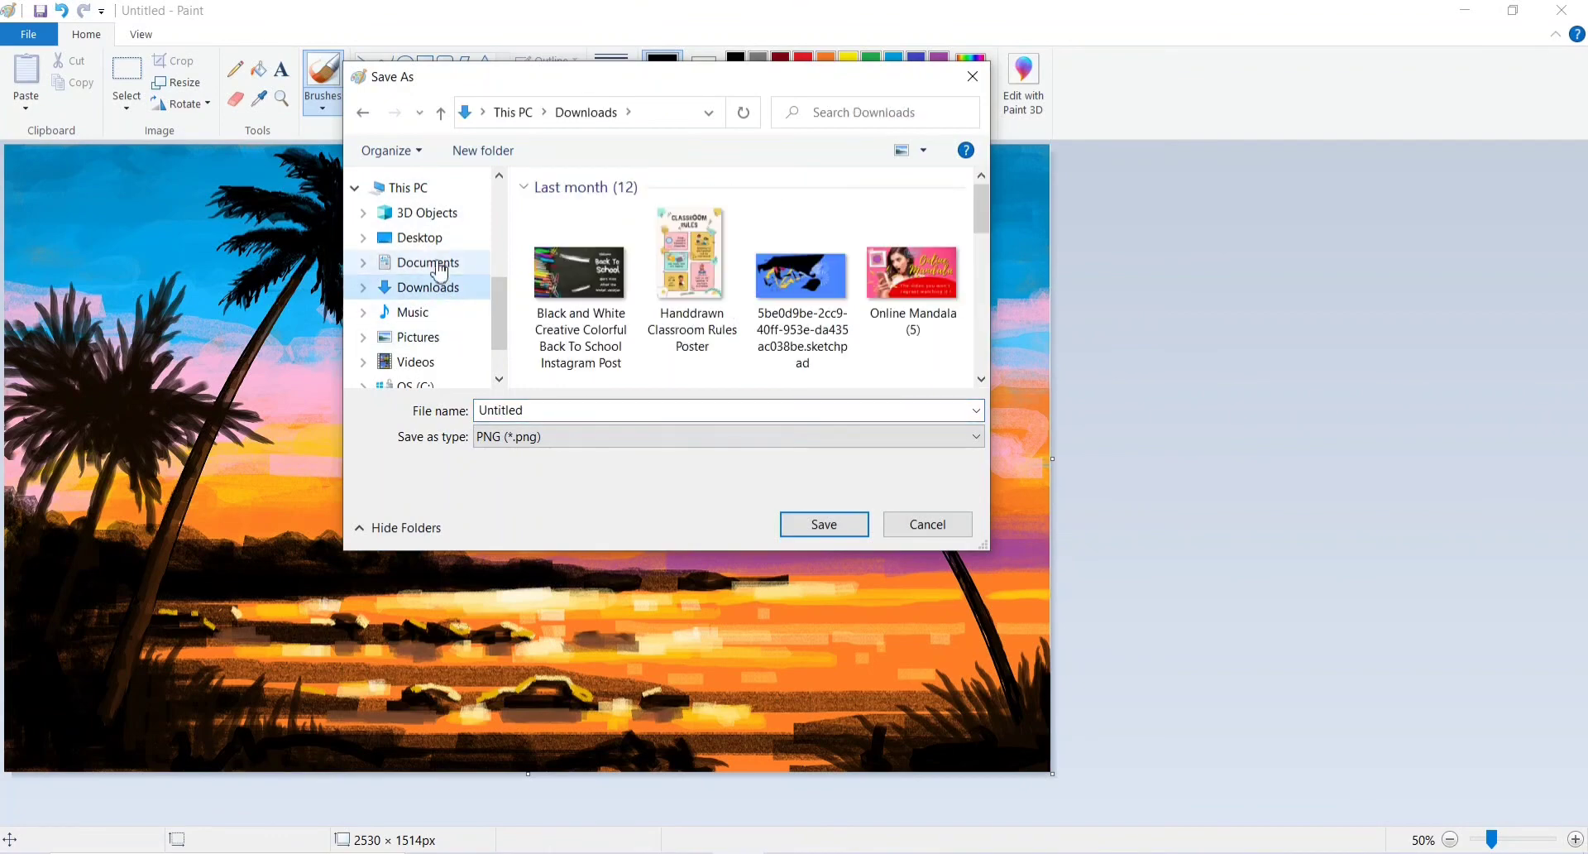
pyautogui.click(440, 270)
pyautogui.doubleClick(578, 319)
# Name the file Sea beach, save it and minimize the painting's window.
pyautogui.doubleClick(620, 410)
pyautogui.press('BackSpace')
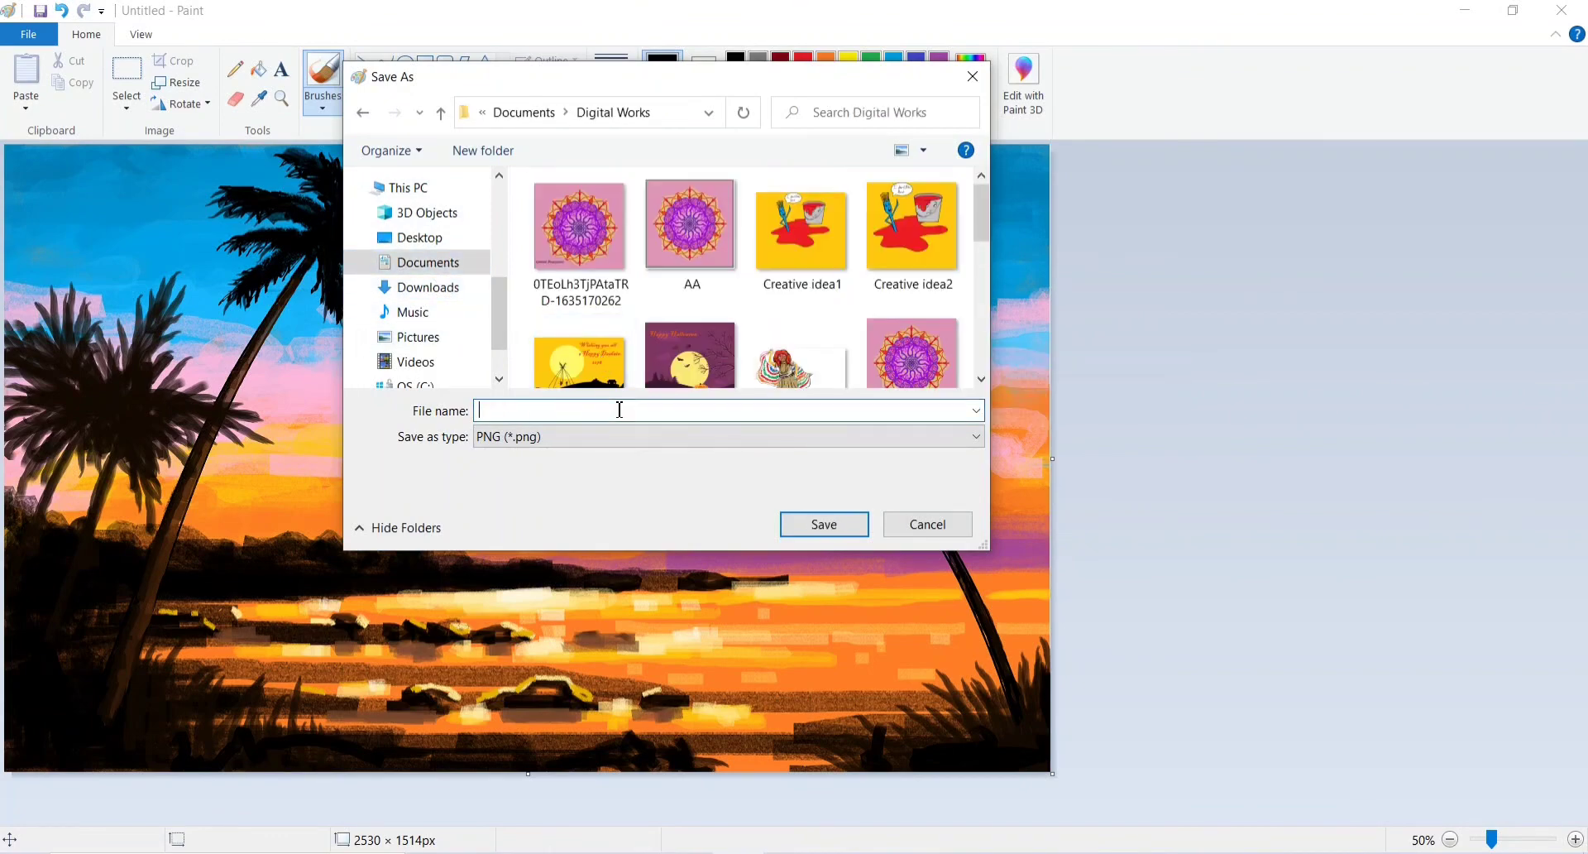
pyautogui.write('Sea beach')
pyautogui.press('Return')
pyautogui.click(1465, 10)
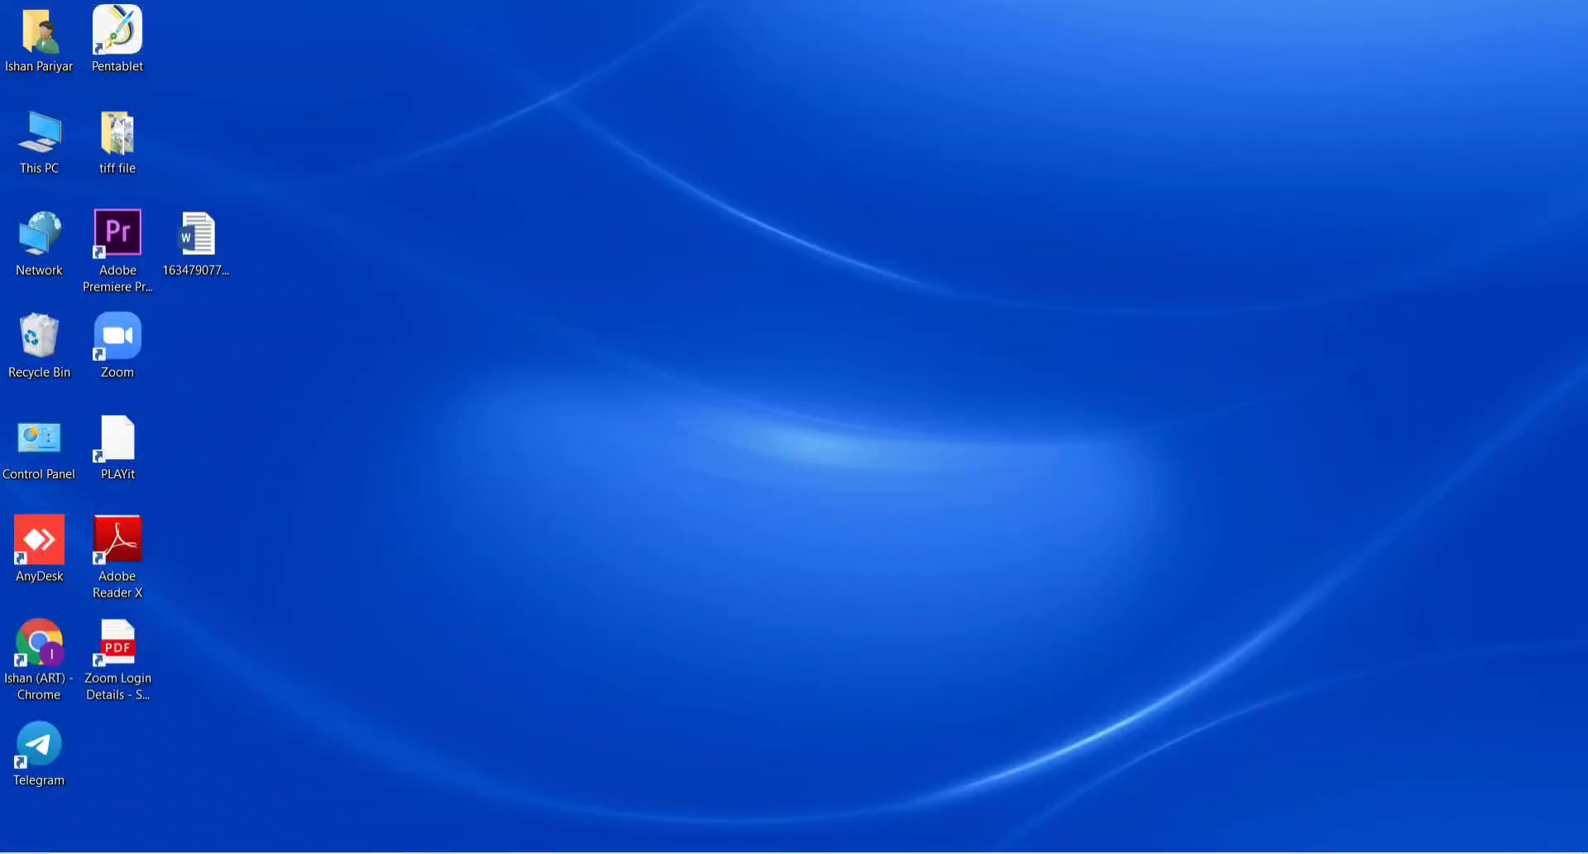